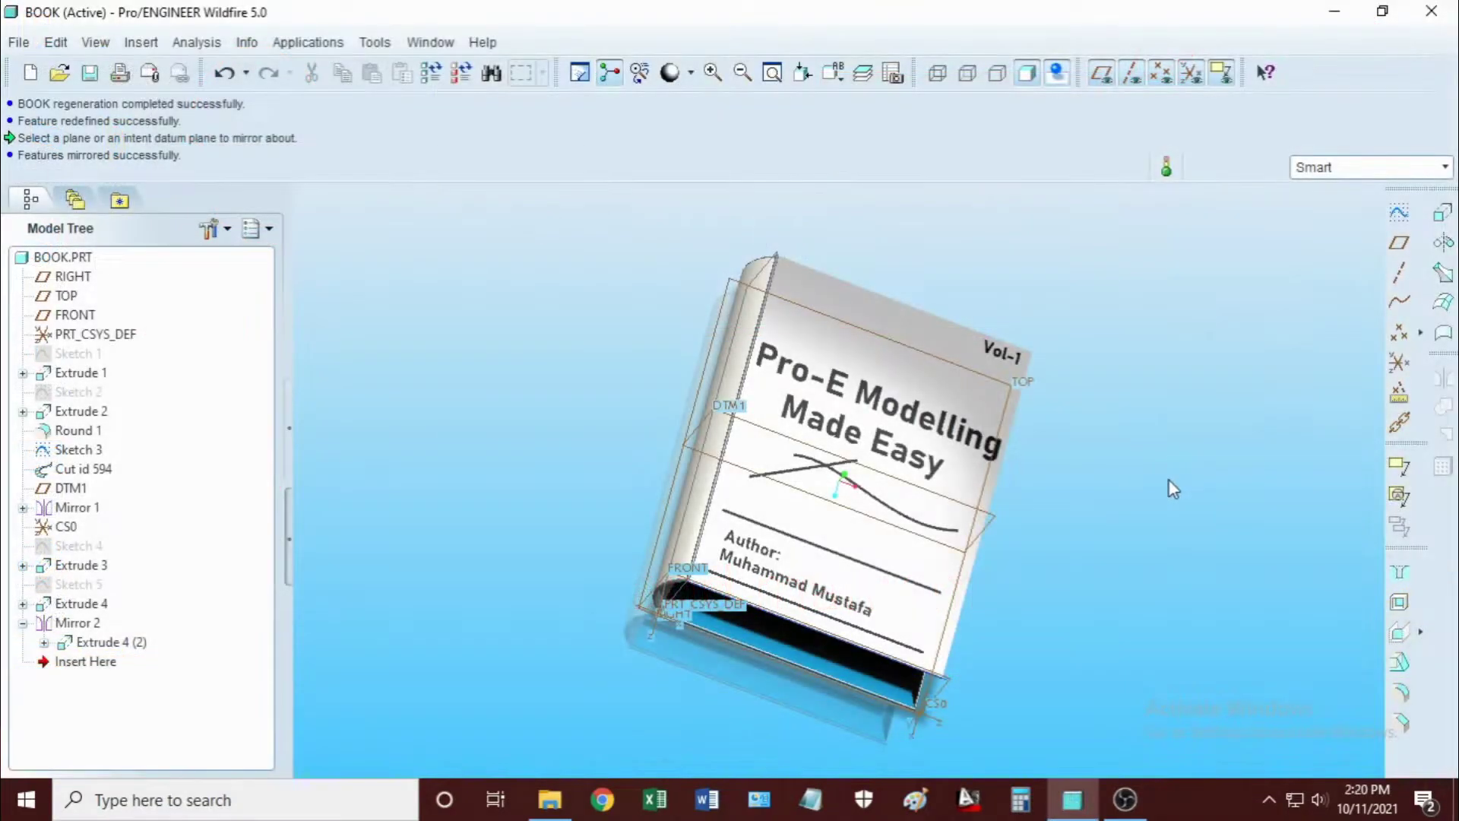
# Spin the finished BOOK model, then bring the empty Pro/ENGINEER window back to the front
pyautogui.moveTo(1171, 488)
pyautogui.mouseDown(button='middle')
pyautogui.moveTo(1180, 440)
pyautogui.moveTo(1226, 471)
pyautogui.moveTo(1081, 527)
pyautogui.moveTo(1092, 549)
pyautogui.moveTo(1156, 531)
pyautogui.mouseUp(button='middle')
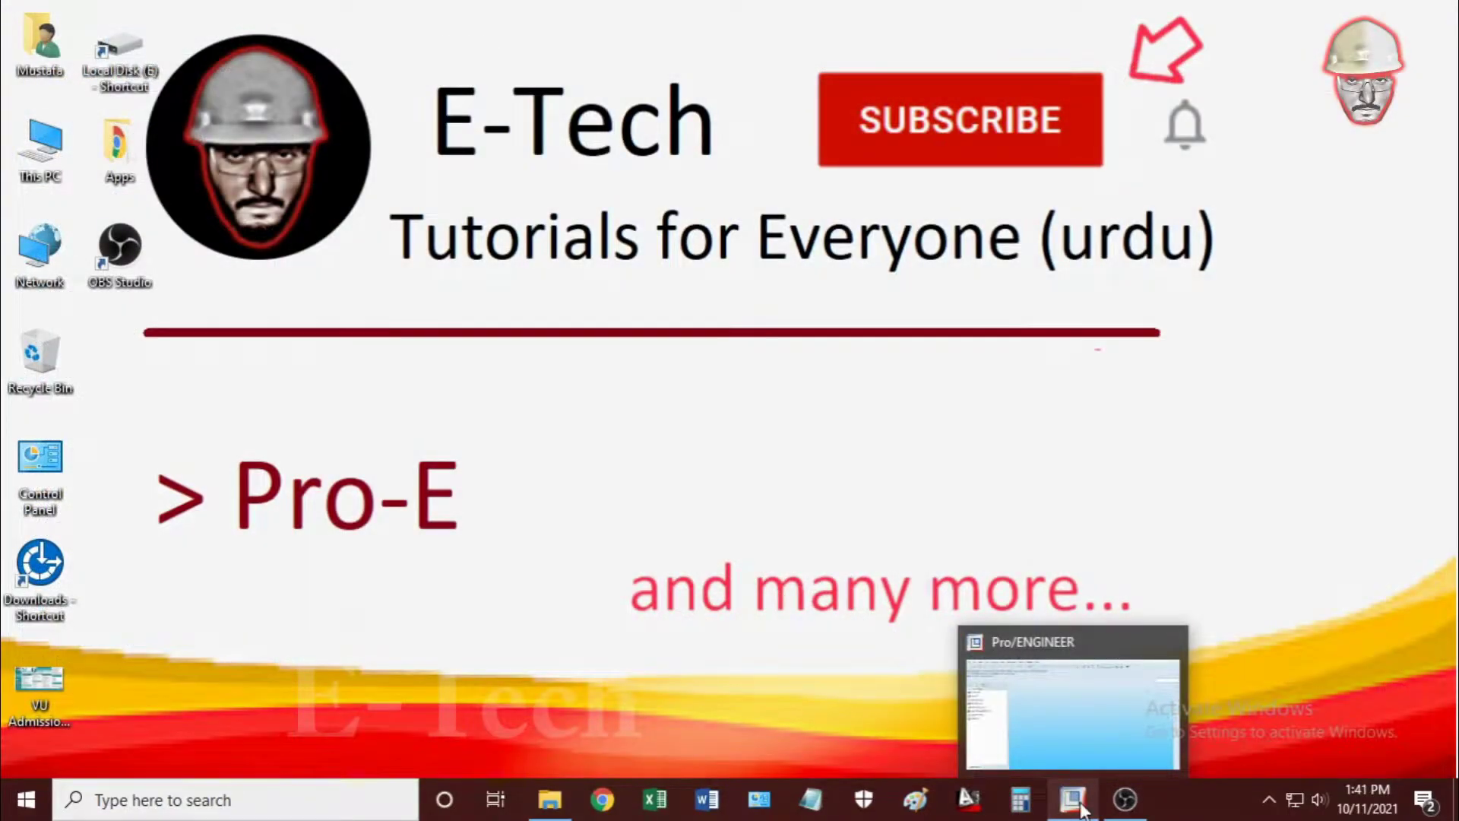
pyautogui.click(1082, 807)
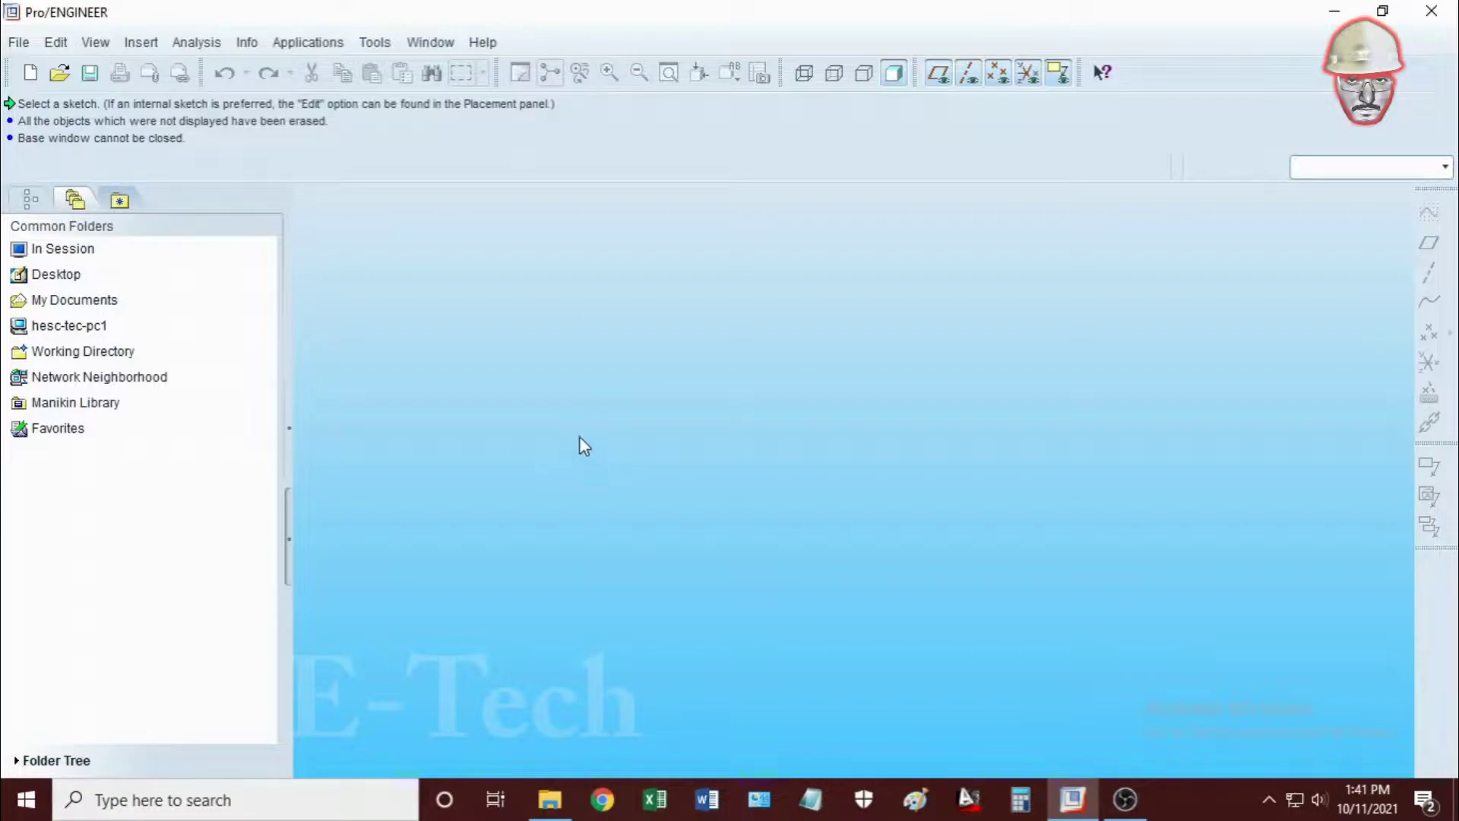
# Create a new solid part BOOK using the mmns_part_solid template instead of the default
pyautogui.click(31, 73)
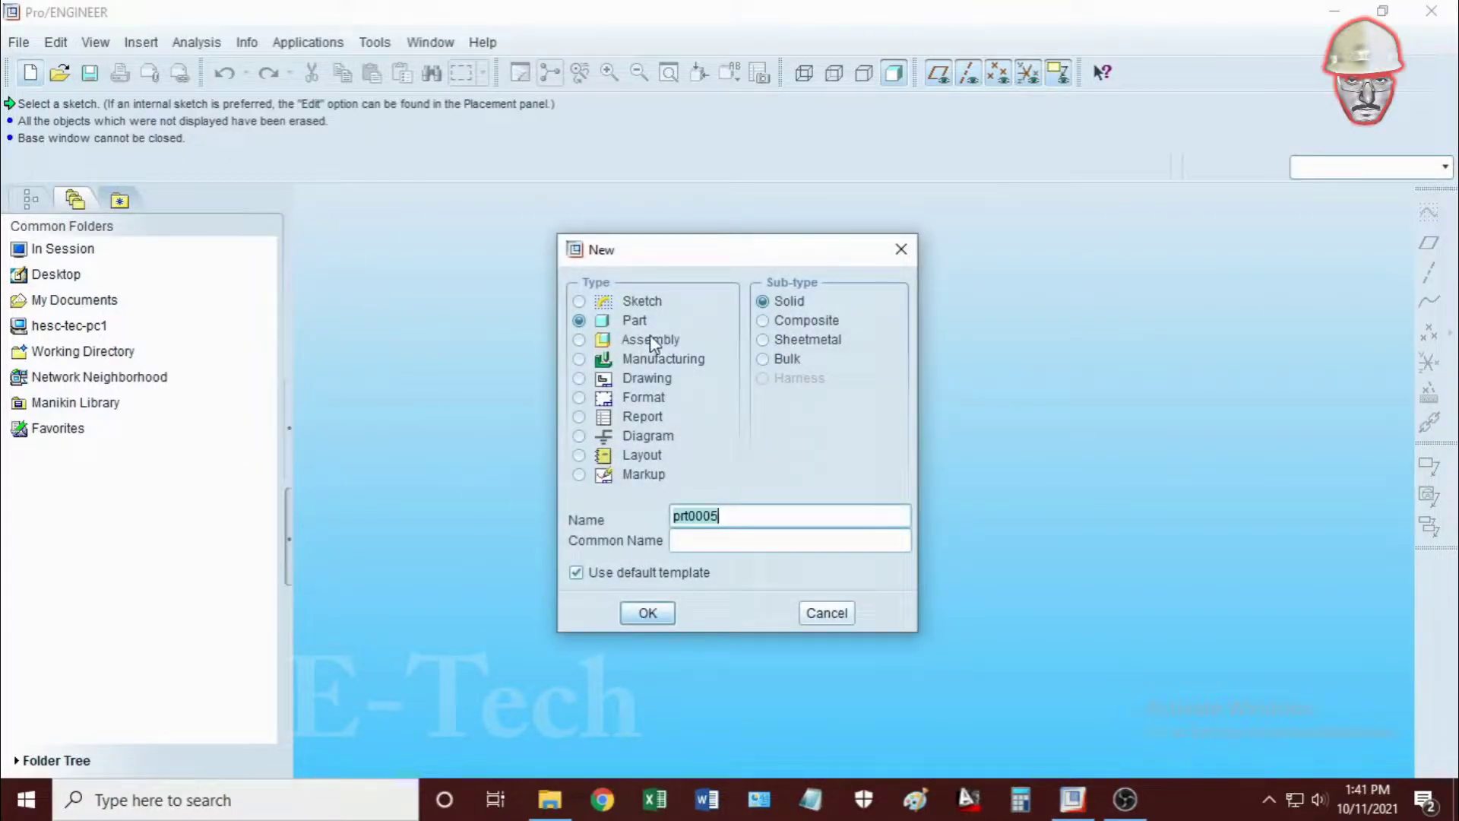
pyautogui.click(580, 577)
pyautogui.click(660, 617)
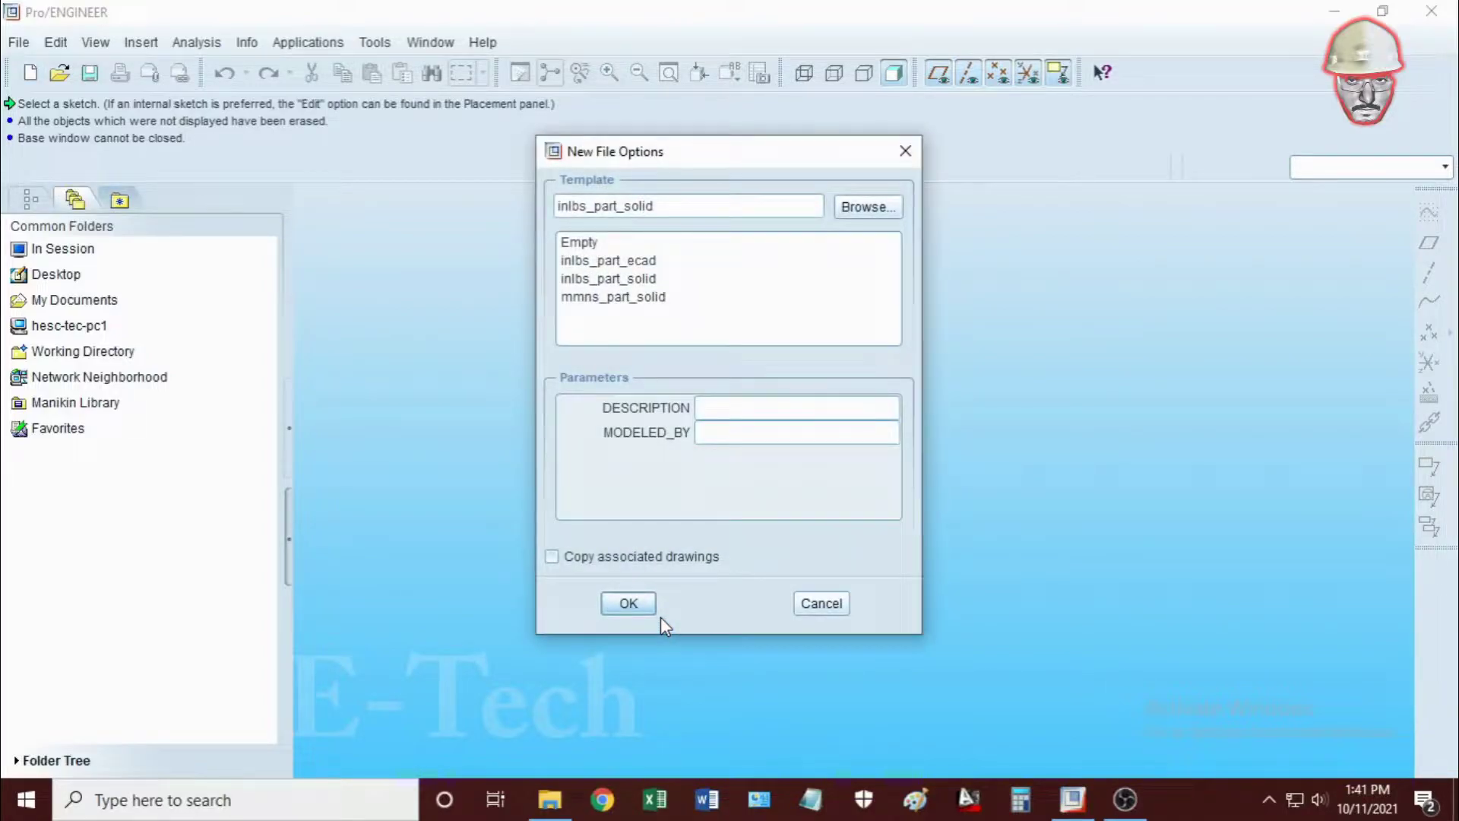
pyautogui.click(635, 298)
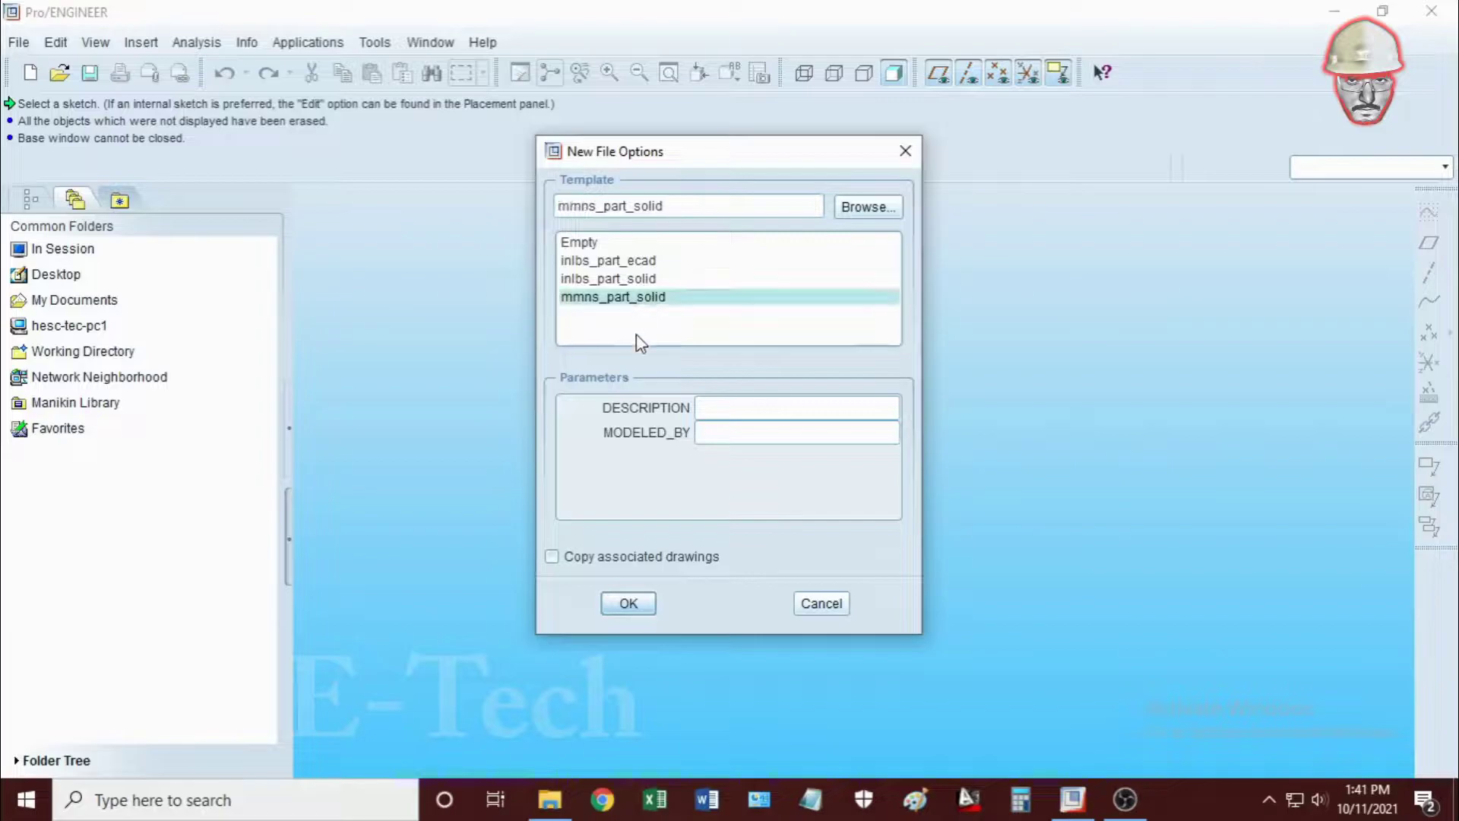
pyautogui.click(643, 603)
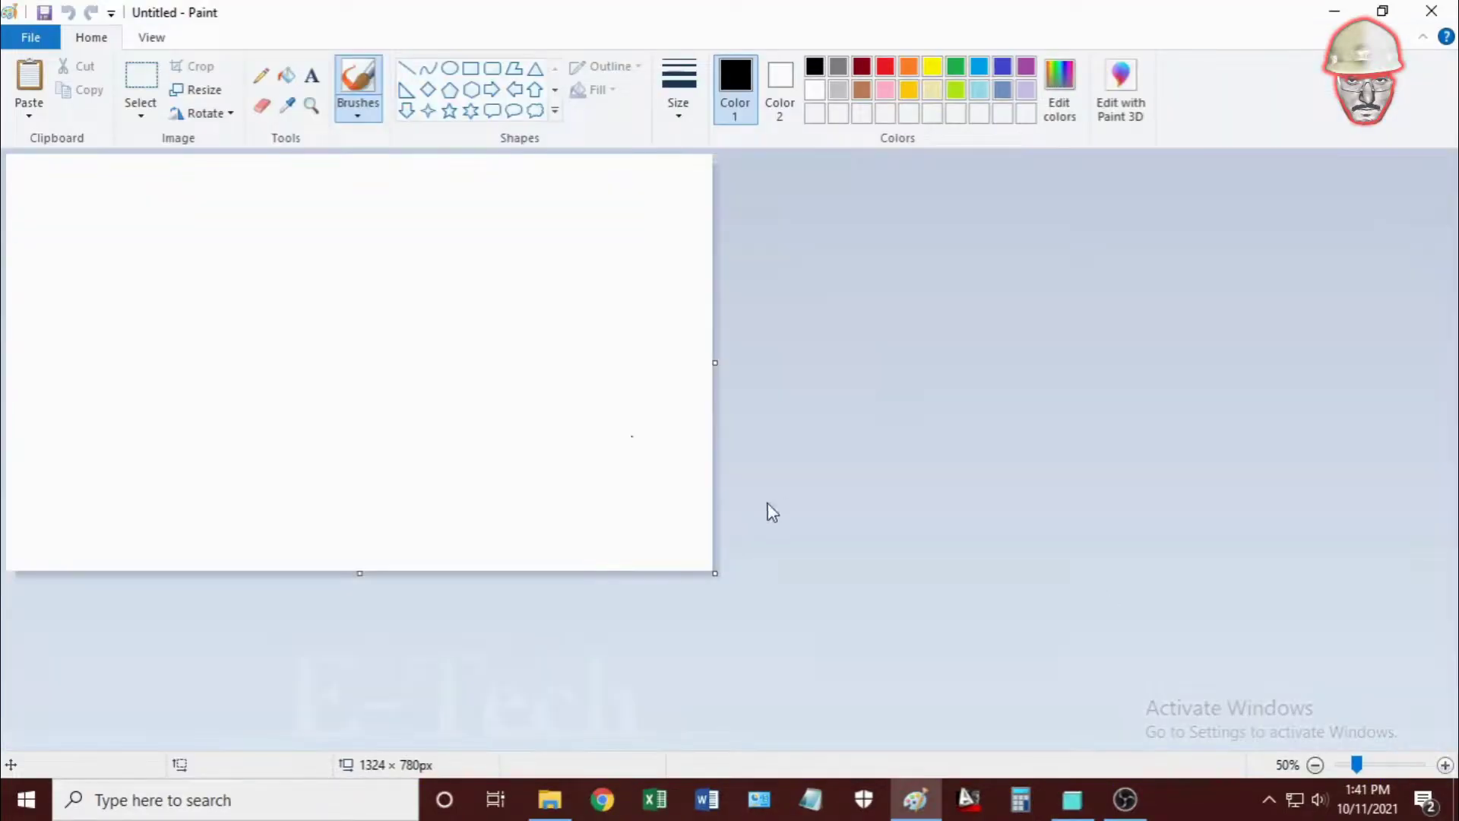
# Resize the Paint canvas to 480 × 640 px in Image Properties
pyautogui.moveTo(714, 573); pyautogui.dragTo(505, 568)
pyautogui.click(160, 37)
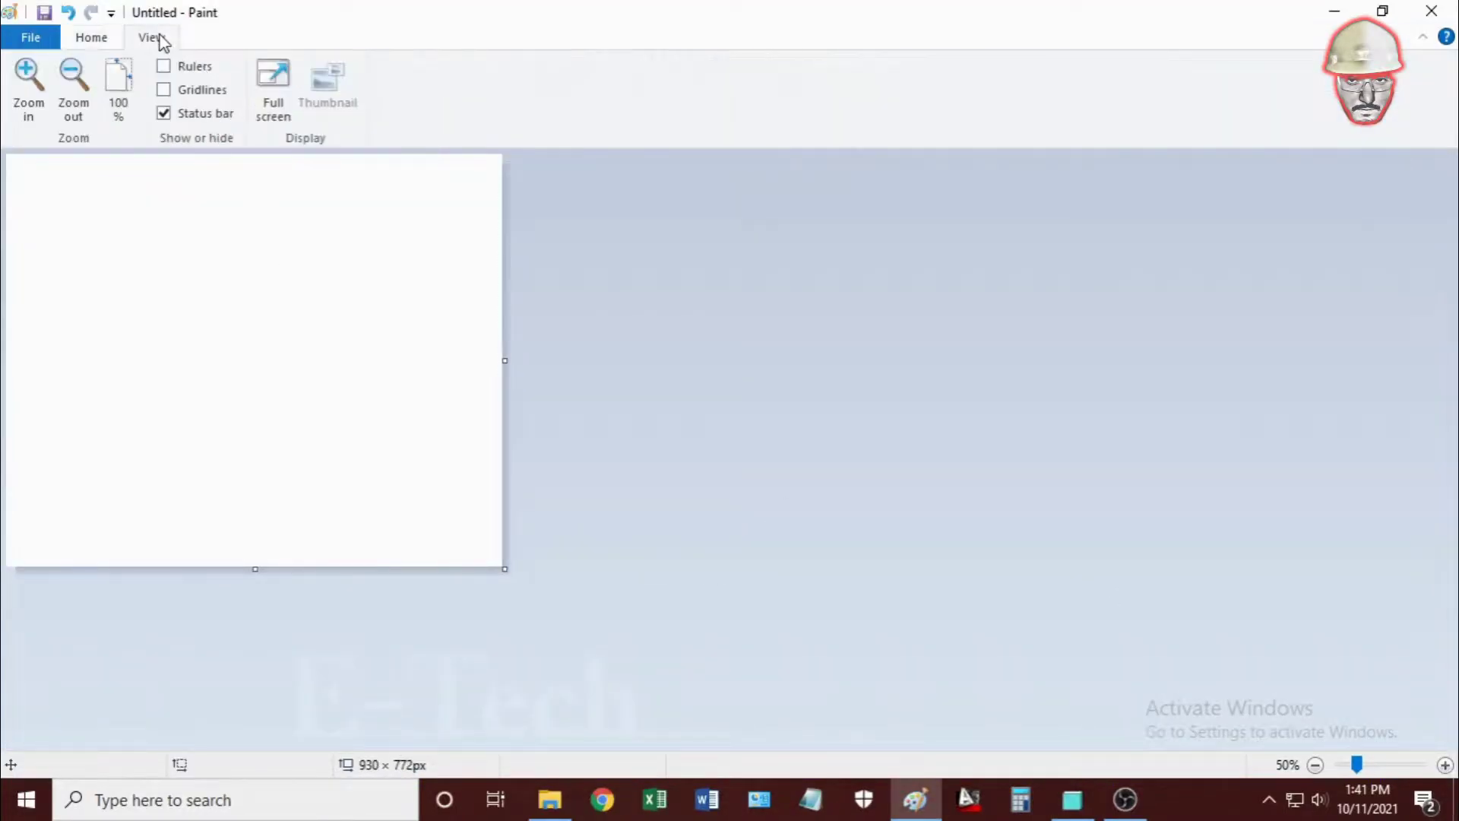
pyautogui.click(30, 37)
pyautogui.click(177, 455)
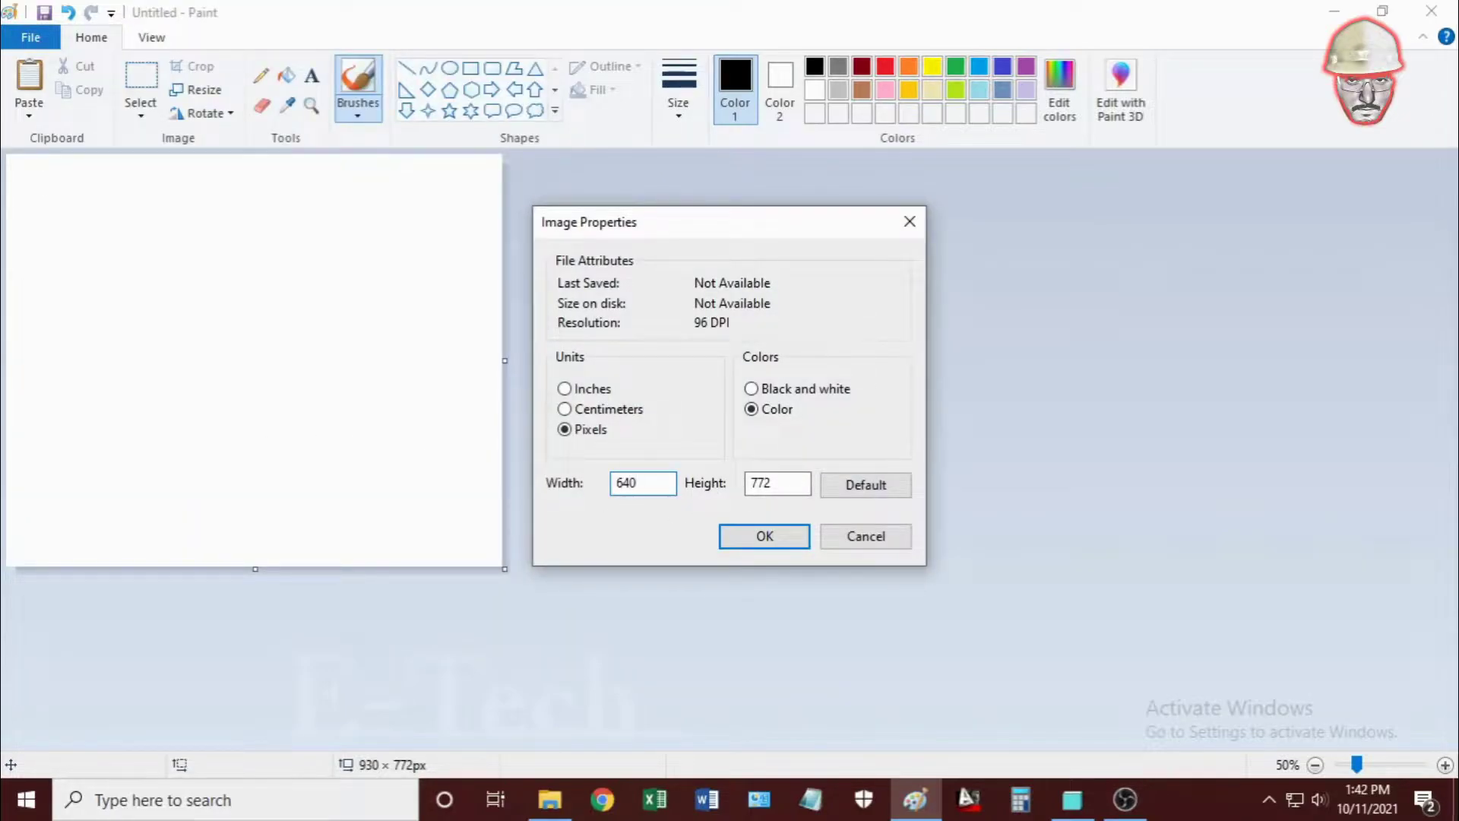
pyautogui.write('0')
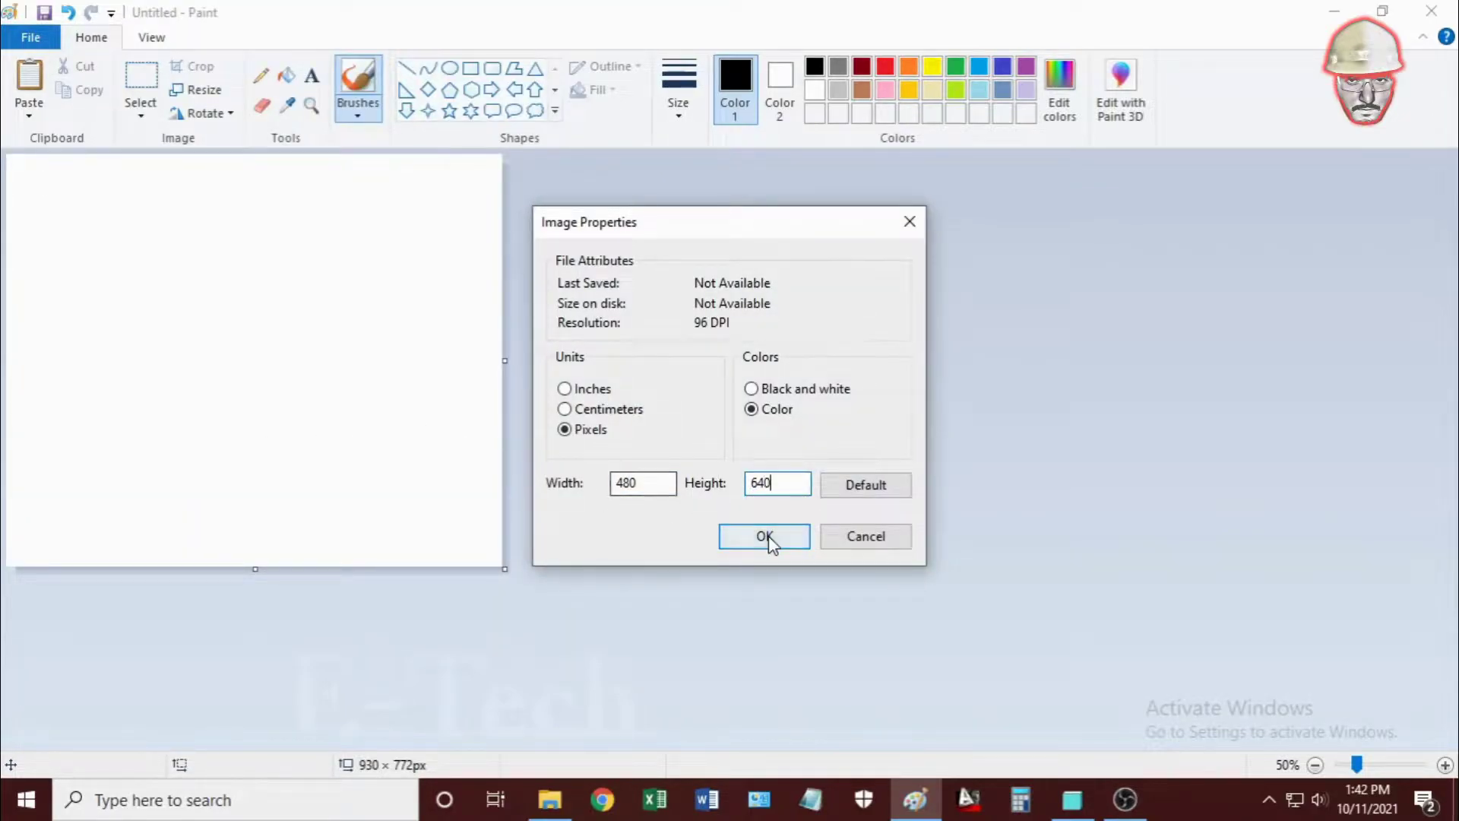
pyautogui.click(764, 536)
# Type the title 'Pro-E Modelling Made Easy' on two lines in bold 48-pt Bahnschrift
pyautogui.click(310, 104)
pyautogui.click(311, 75)
pyautogui.click(15, 156)
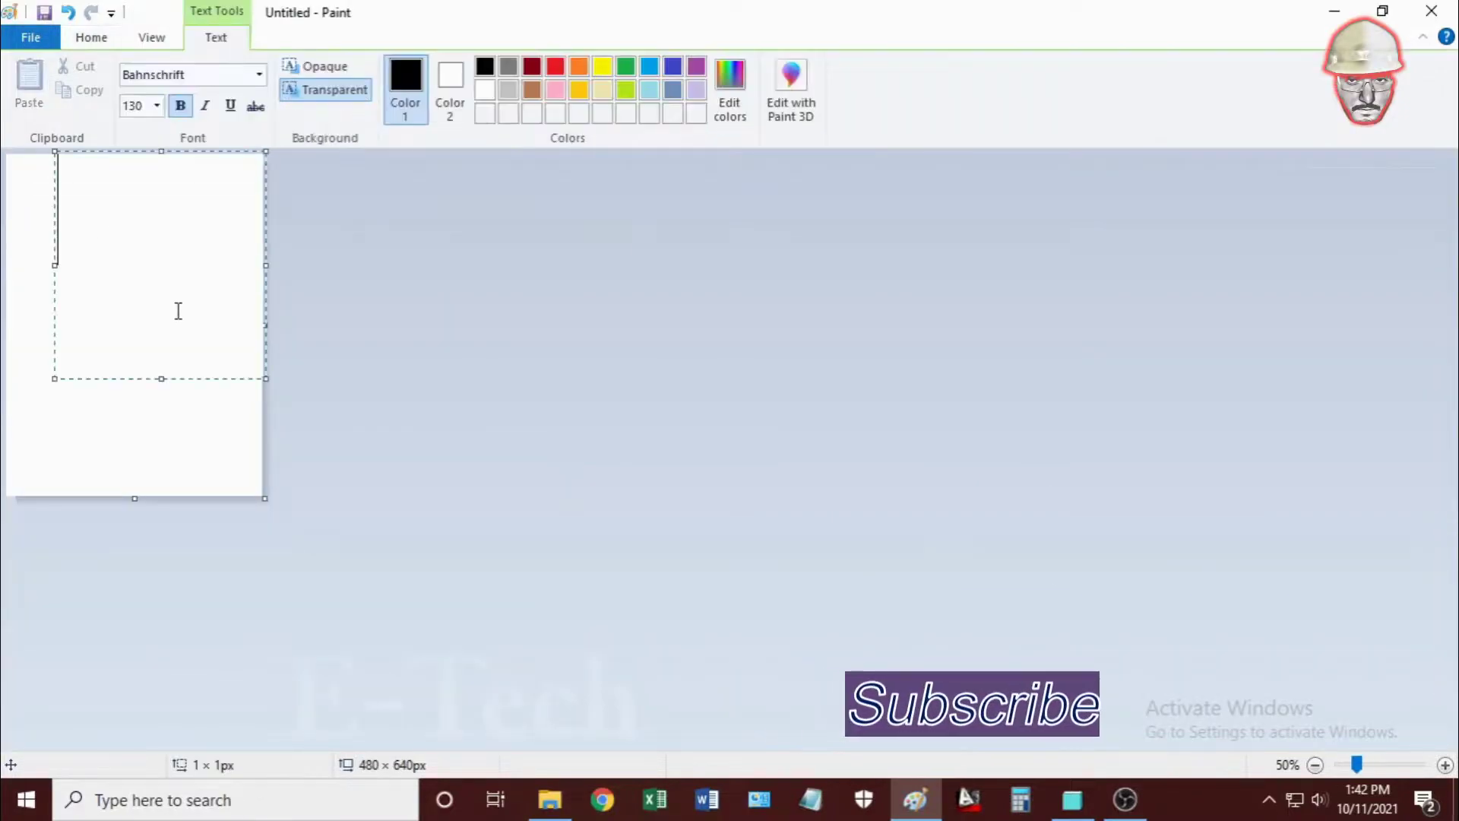
pyautogui.write('Pro-E')
pyautogui.hotkey('ctrl', 'a')
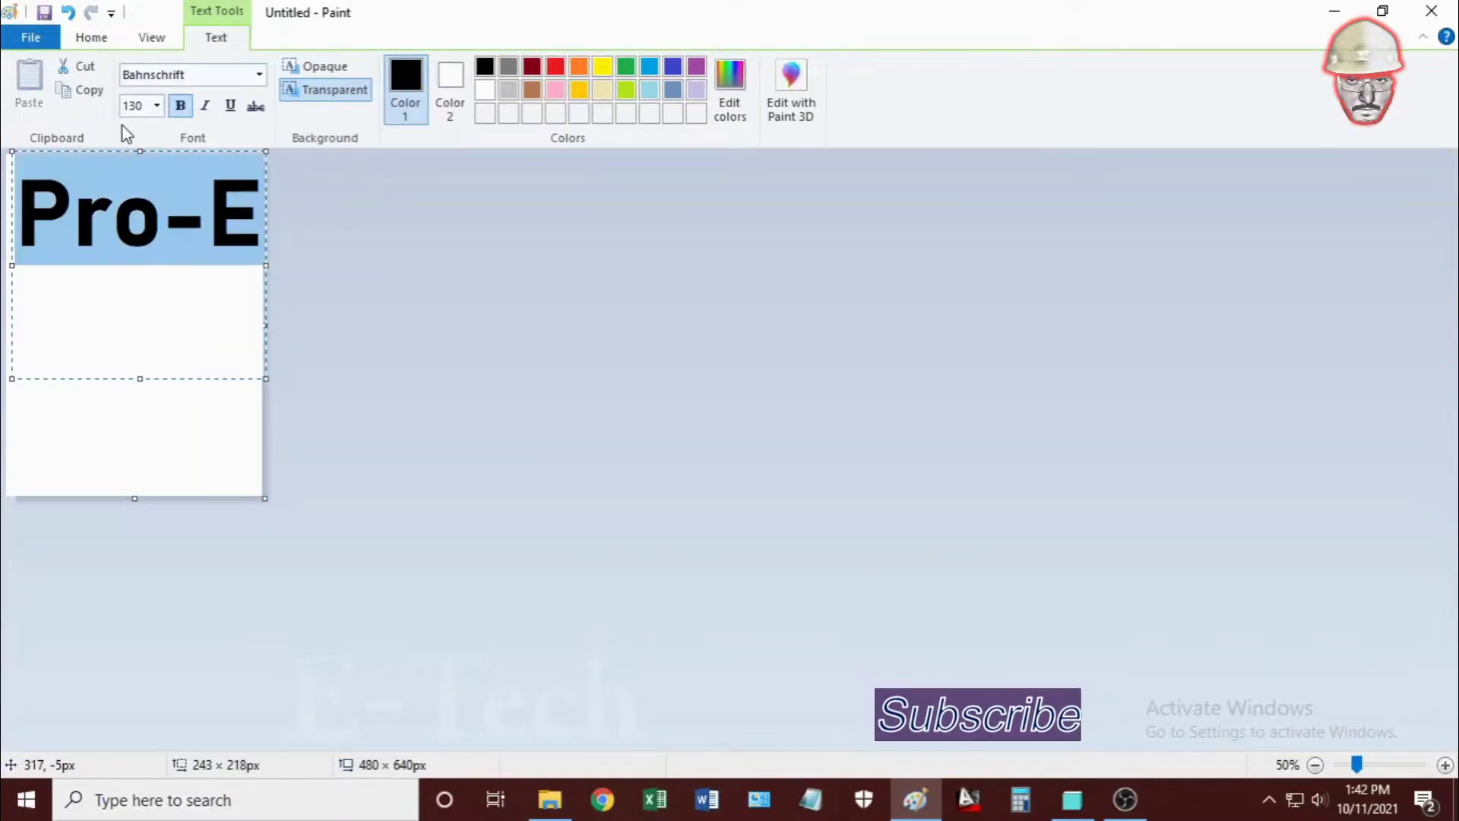
pyautogui.click(157, 106)
pyautogui.click(140, 276)
pyautogui.click(157, 106)
pyautogui.click(140, 314)
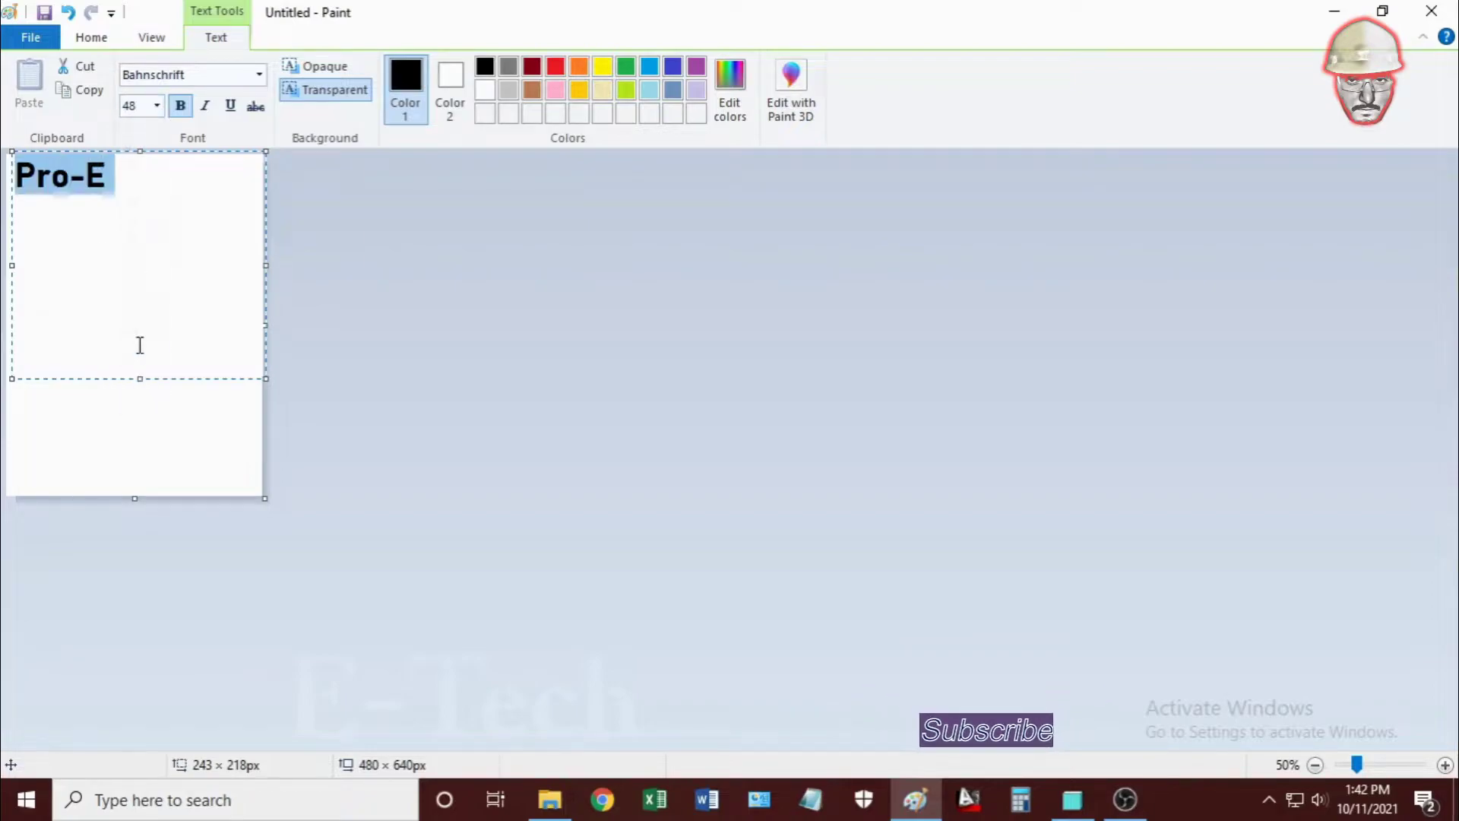
pyautogui.press('End')
pyautogui.write('Modelling')
pyautogui.press('Return')
pyautogui.write('Made')
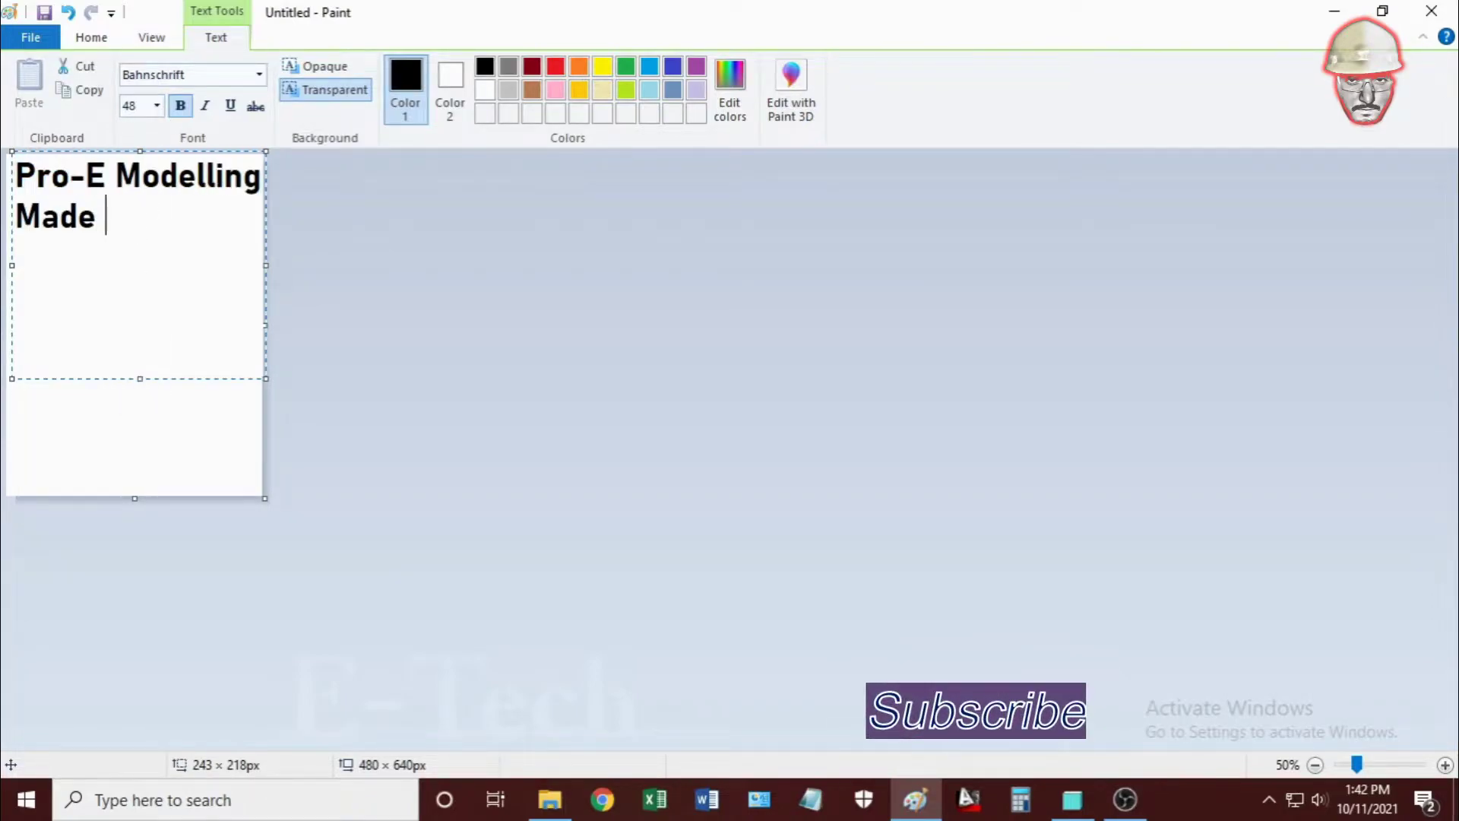
pyautogui.write(' Easy')
# Move the two-line title further down the page and commit it
pyautogui.press('Home')
pyautogui.moveTo(140, 151); pyautogui.dragTo(139, 195)
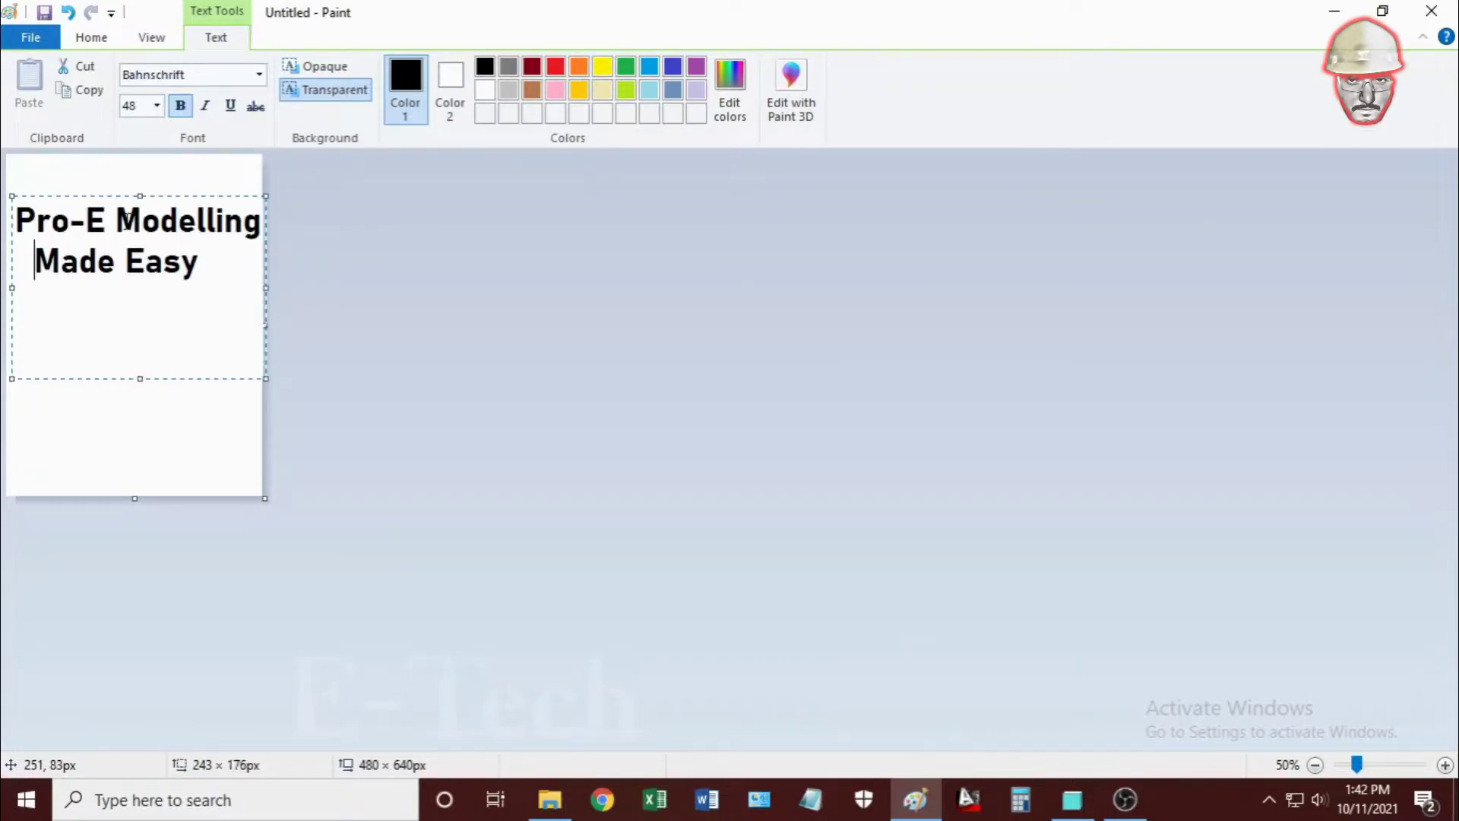
pyautogui.moveTo(12, 287); pyautogui.dragTo(7, 288)
pyautogui.moveTo(140, 195); pyautogui.dragTo(140, 227)
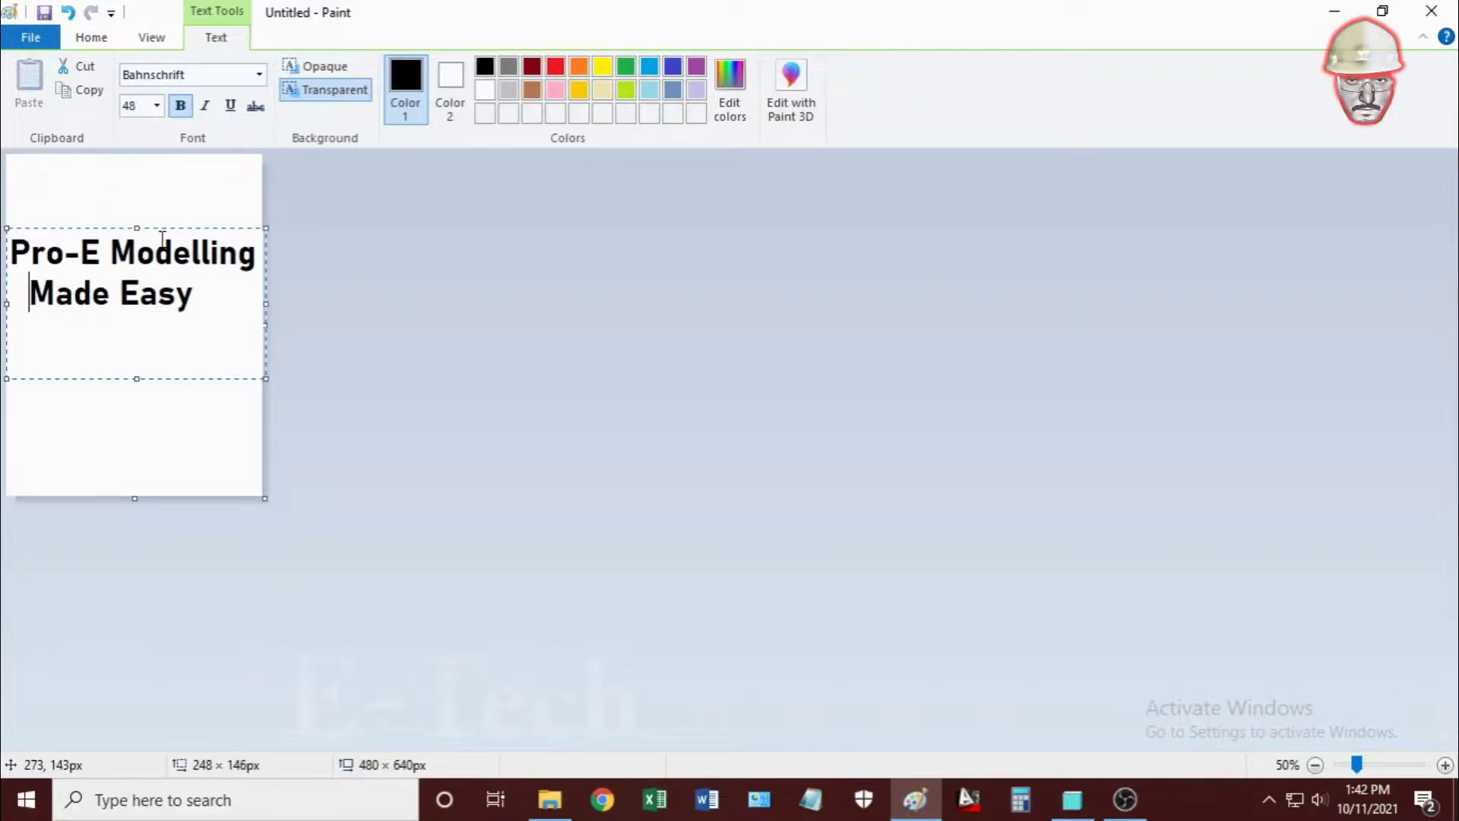
pyautogui.click(173, 196)
pyautogui.click(24, 153)
# Add 'Vol-1' at size 24 in the top-right corner of the cover
pyautogui.write('Vol')
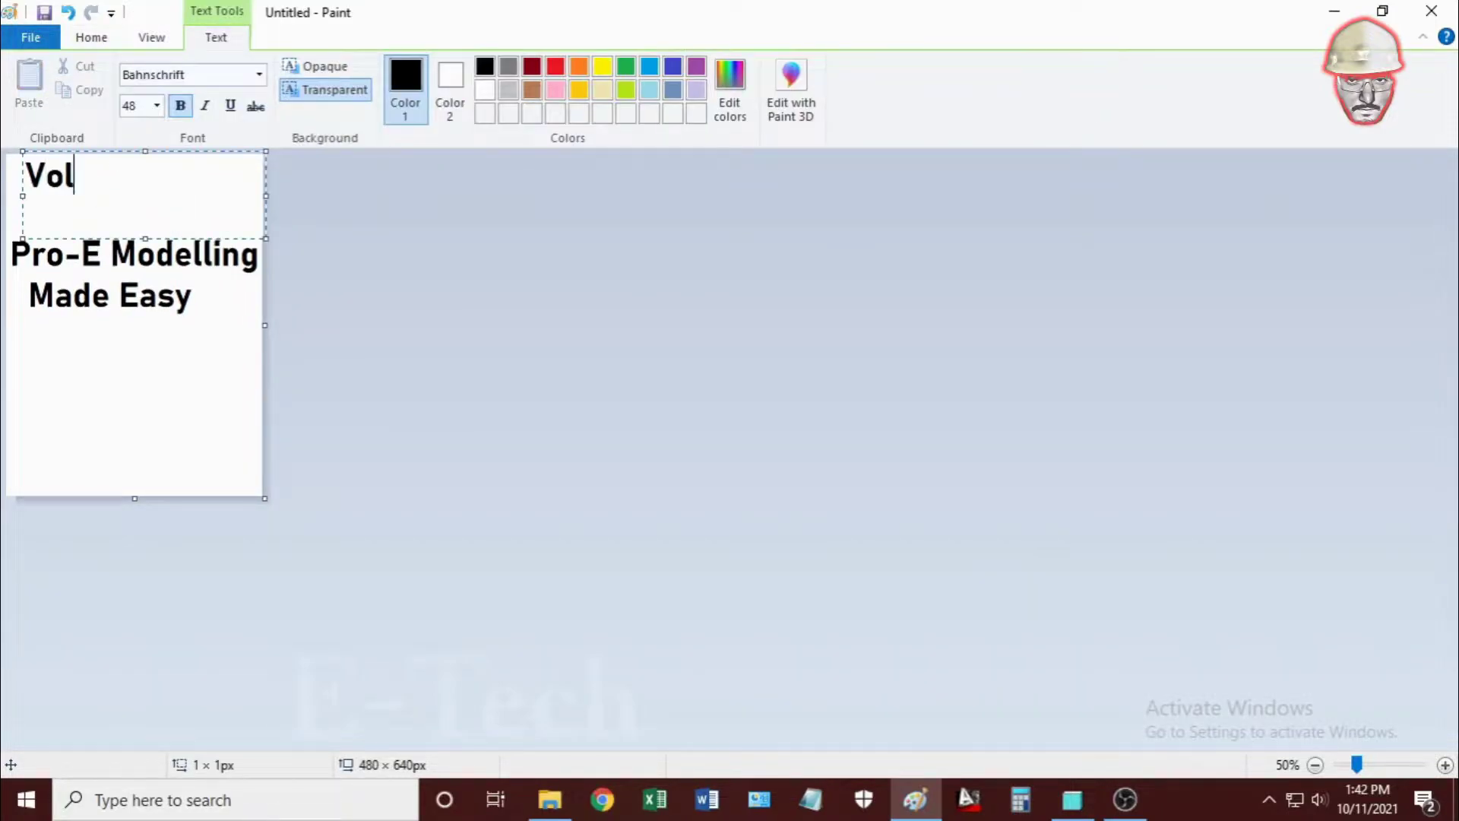
pyautogui.write('-1')
pyautogui.hotkey('ctrl', 'a')
pyautogui.click(156, 106)
pyautogui.click(144, 312)
pyautogui.moveTo(27, 199); pyautogui.dragTo(218, 207)
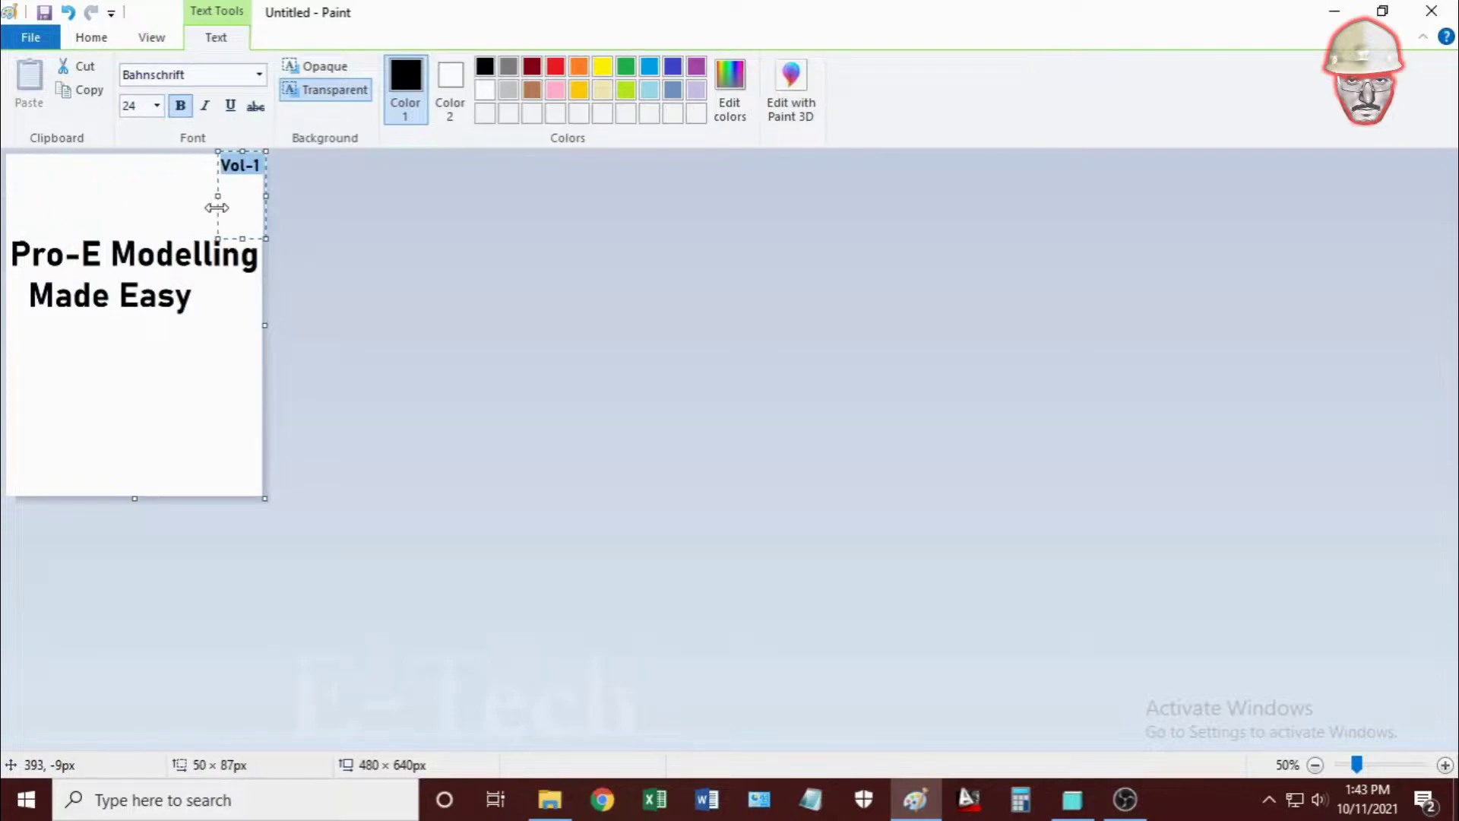
pyautogui.click(122, 195)
# Place and enlarge an author credit text box near the bottom of the cover
pyautogui.click(44, 391)
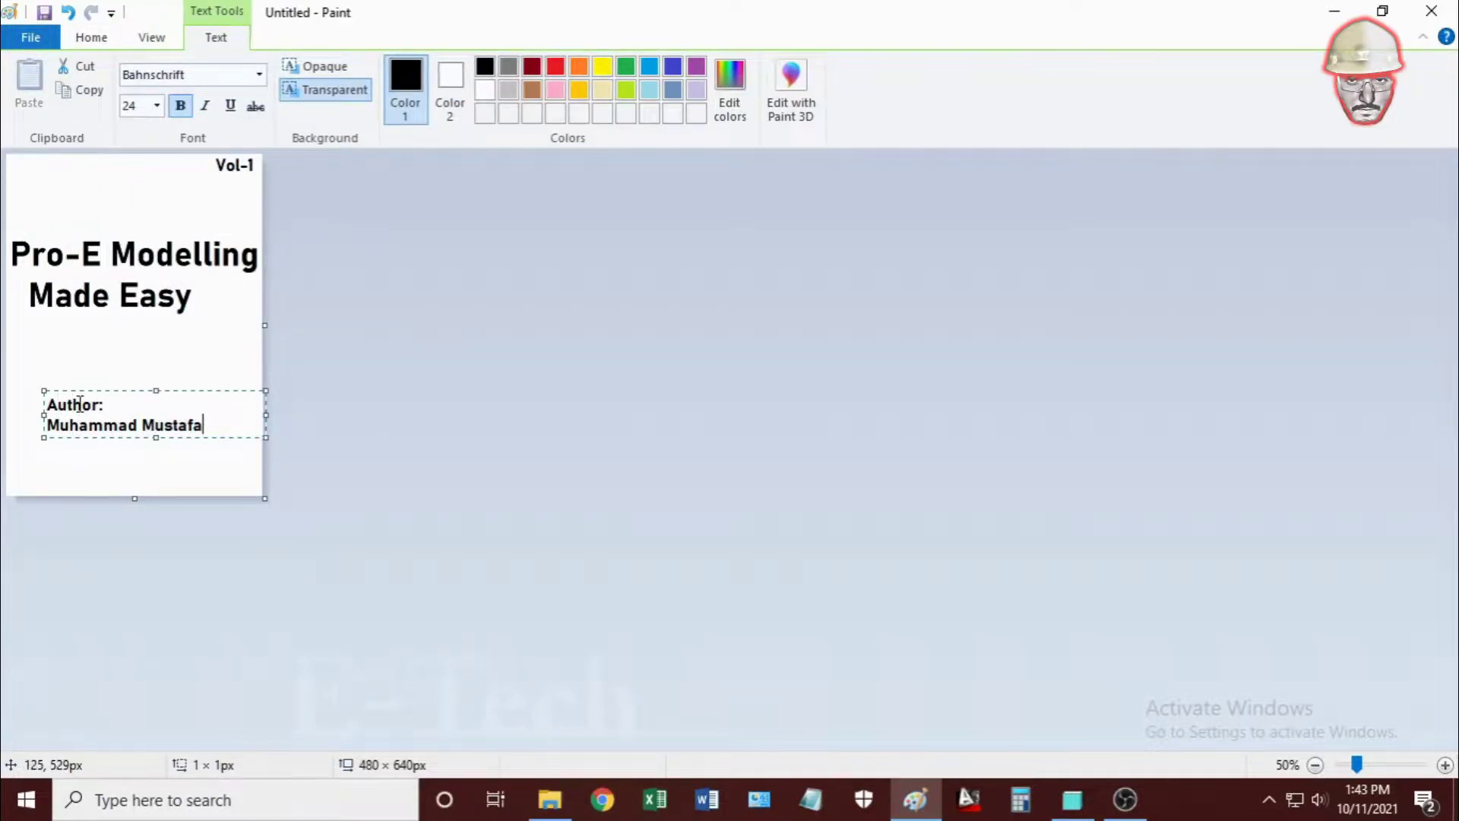
pyautogui.moveTo(156, 391); pyautogui.dragTo(155, 393)
pyautogui.moveTo(156, 437); pyautogui.dragTo(153, 456)
pyautogui.moveTo(43, 414); pyautogui.dragTo(28, 423)
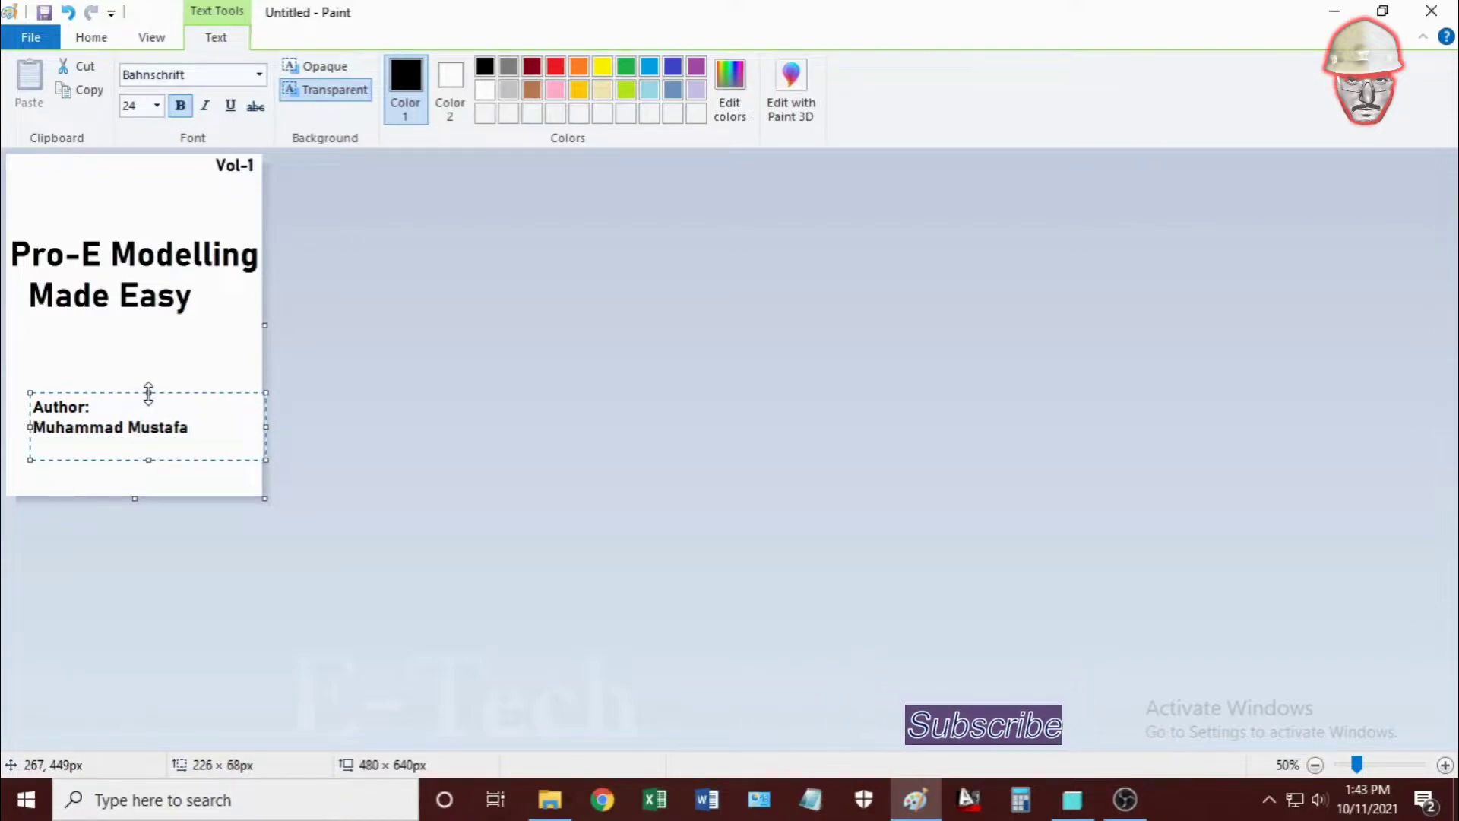
pyautogui.moveTo(148, 393); pyautogui.dragTo(149, 409)
# Draw a diagonal line and a wavy curve below the title, undoing a stray curve
pyautogui.click(182, 329)
pyautogui.moveTo(23, 280); pyautogui.dragTo(201, 316)
pyautogui.click(407, 69)
pyautogui.moveTo(36, 373)
pyautogui.mouseDown()
pyautogui.moveTo(129, 320)
pyautogui.moveTo(239, 350)
pyautogui.mouseUp()
pyautogui.click(428, 68)
pyautogui.moveTo(114, 339)
pyautogui.mouseDown()
pyautogui.moveTo(108, 323)
pyautogui.moveTo(181, 367)
pyautogui.mouseUp()
pyautogui.moveTo(30, 466); pyautogui.dragTo(244, 466)
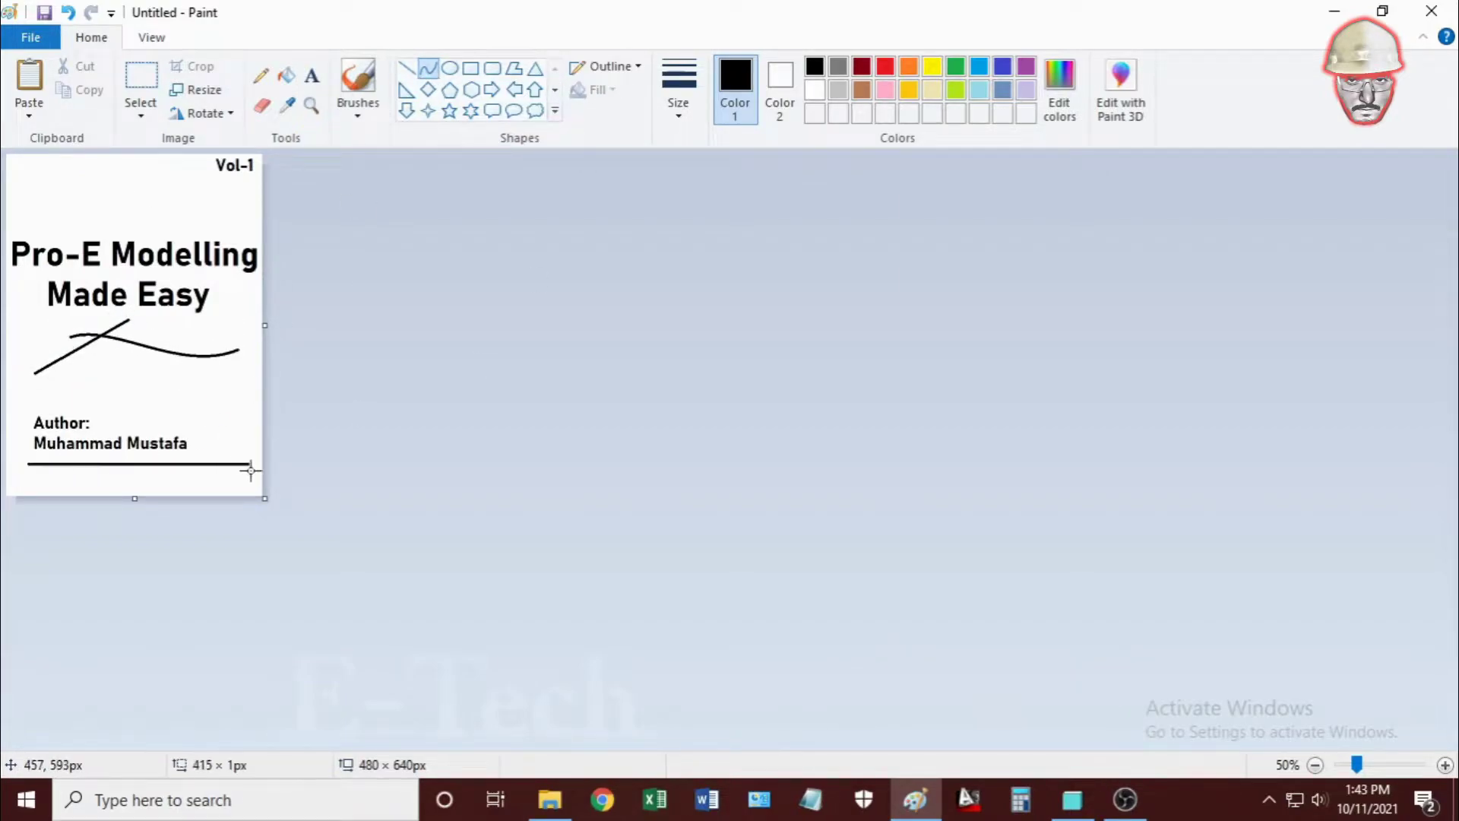
pyautogui.moveTo(76, 465); pyautogui.dragTo(32, 400)
pyautogui.hotkey('ctrl', 'z')
# Draw straight divider lines above and below the author credit
pyautogui.click(407, 68)
pyautogui.moveTo(26, 462); pyautogui.dragTo(244, 463)
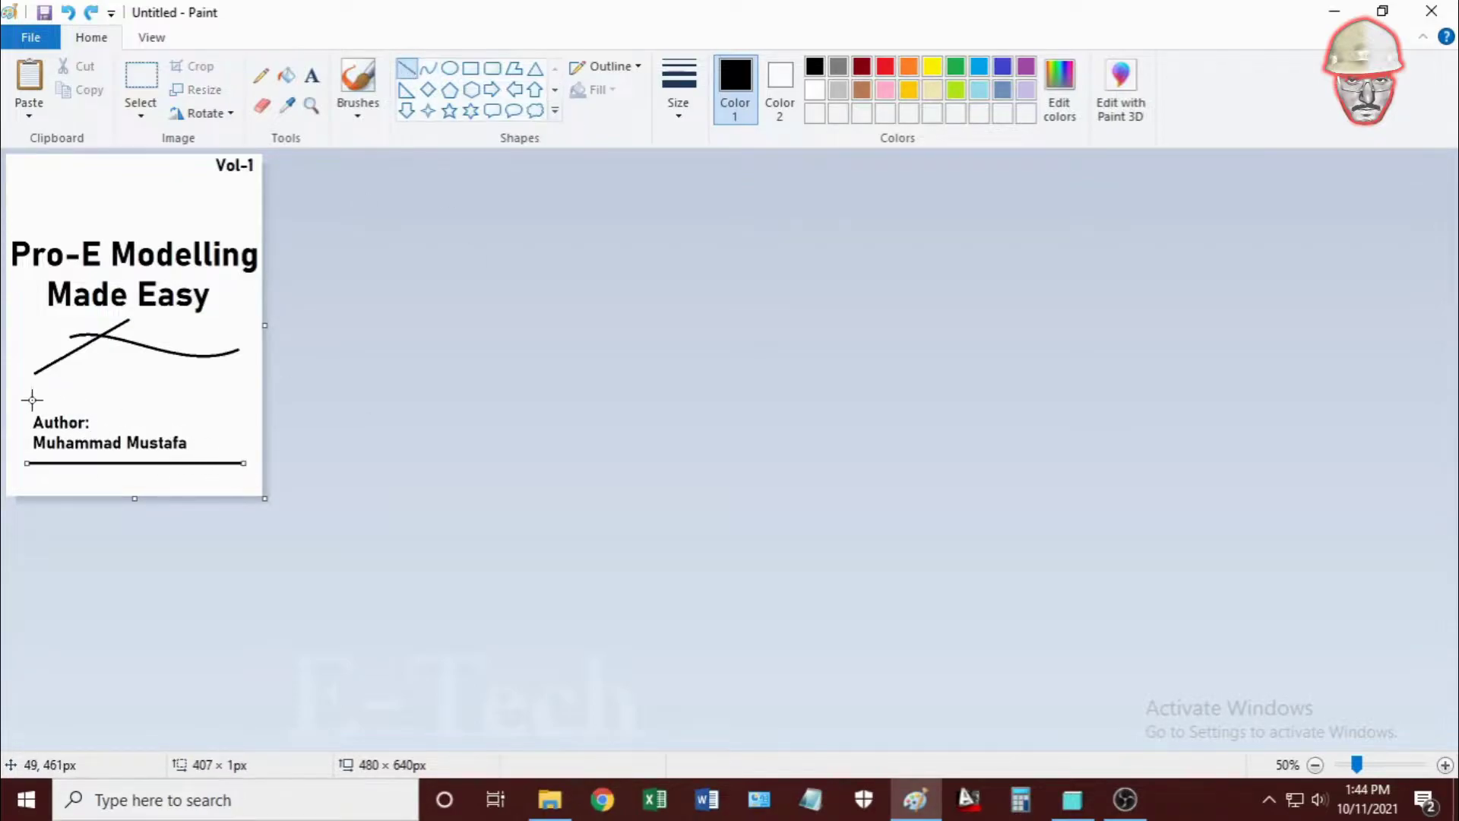
pyautogui.moveTo(25, 399); pyautogui.dragTo(246, 399)
# Save the cover image as Book Cover.png
pyautogui.hotkey('ctrl', 's')
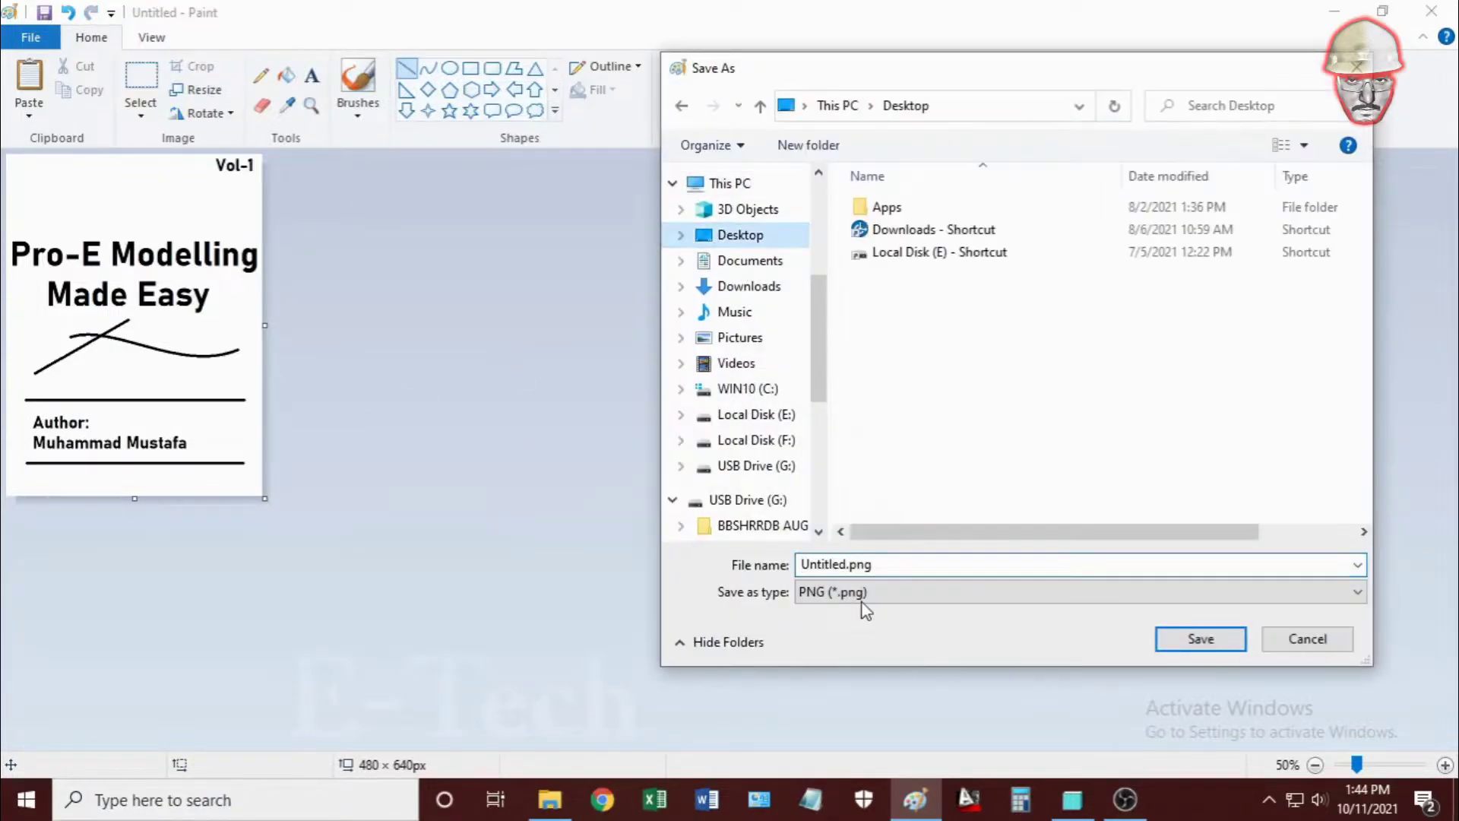
pyautogui.write('r')
pyautogui.press('Return')
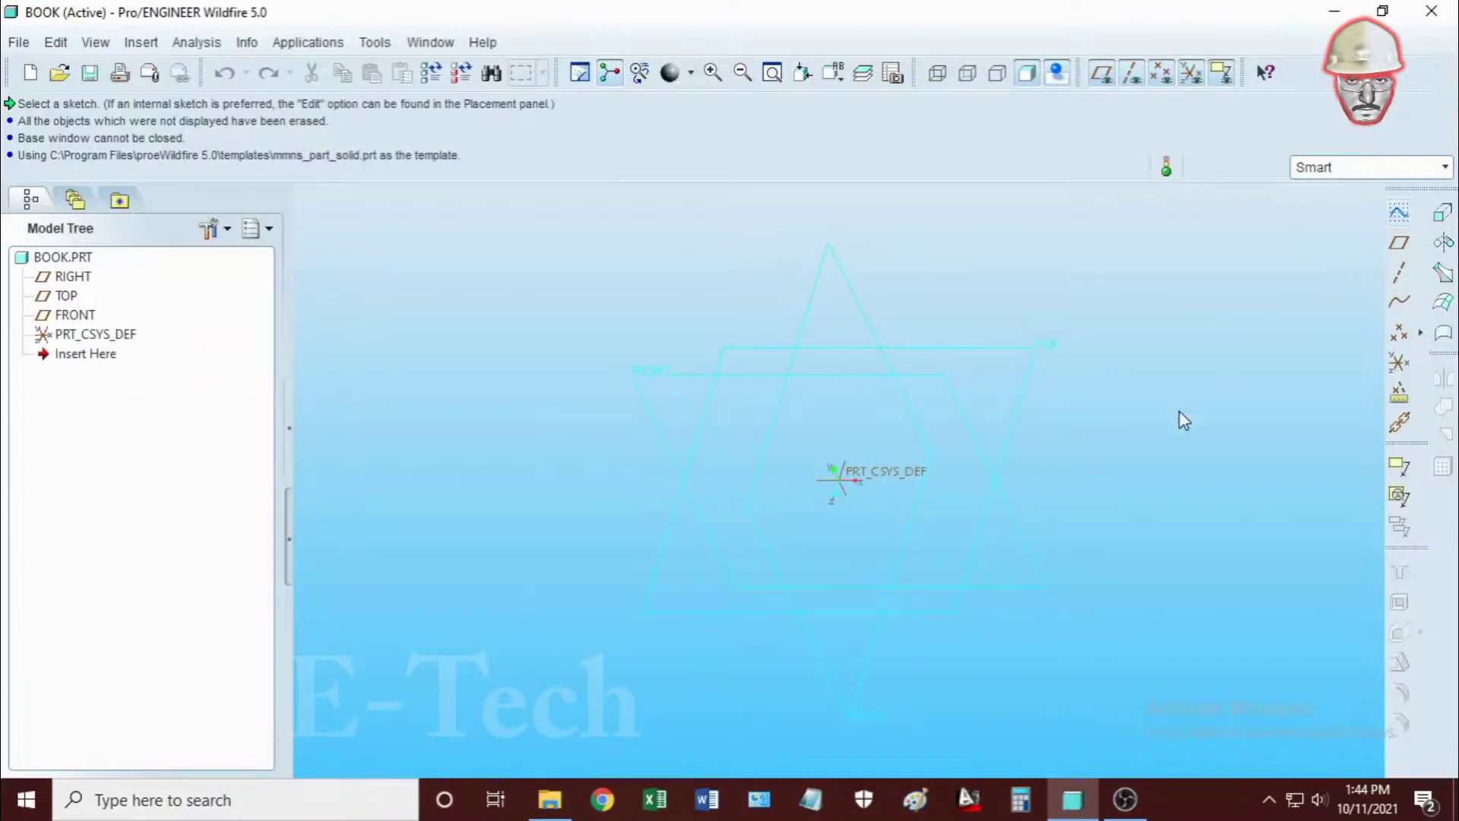
# Start a sketch on the TOP plane and draw a rectangle from the origin
pyautogui.click(1399, 214)
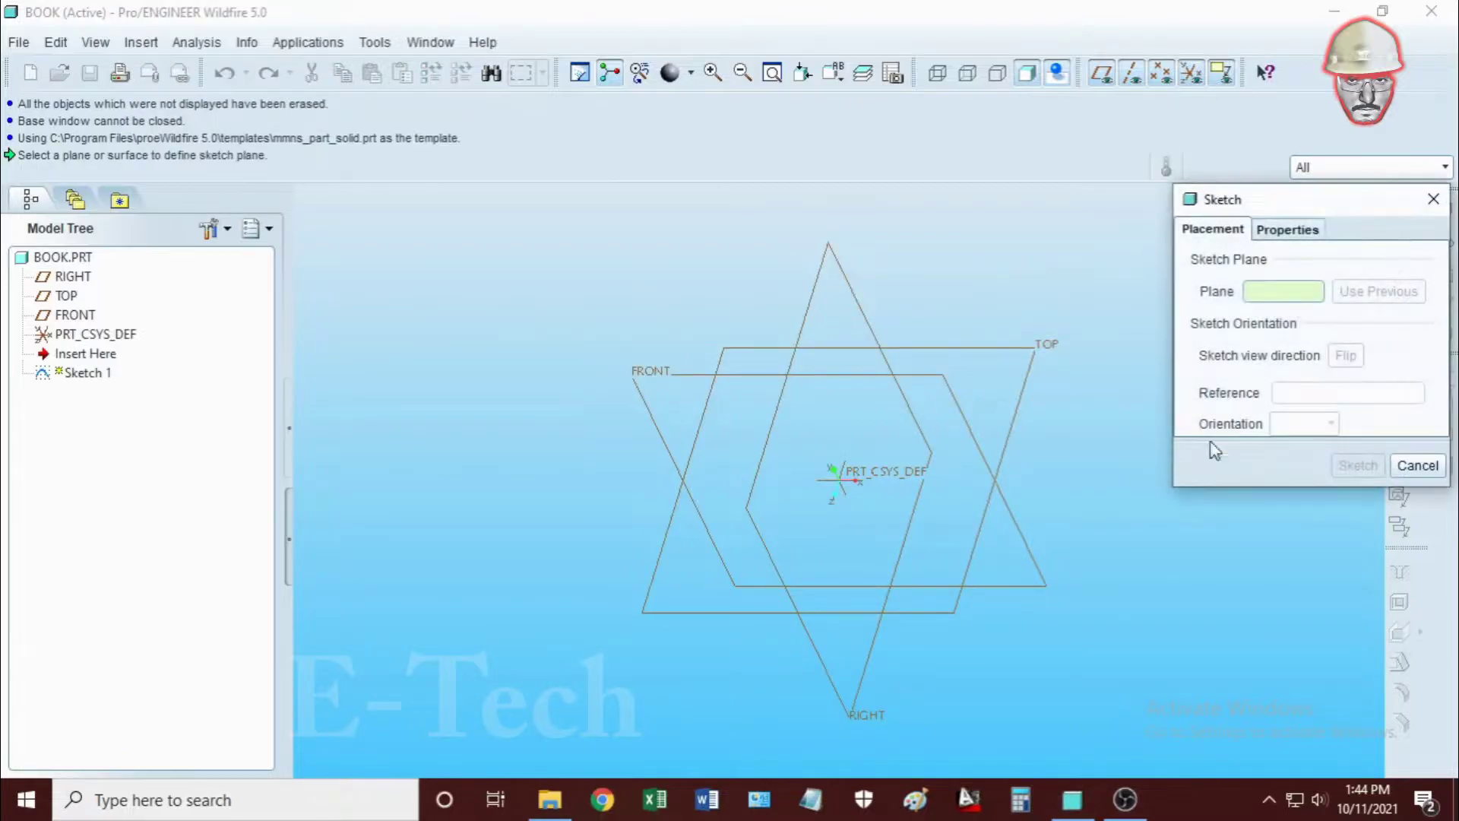
pyautogui.click(1024, 396)
pyautogui.click(1360, 466)
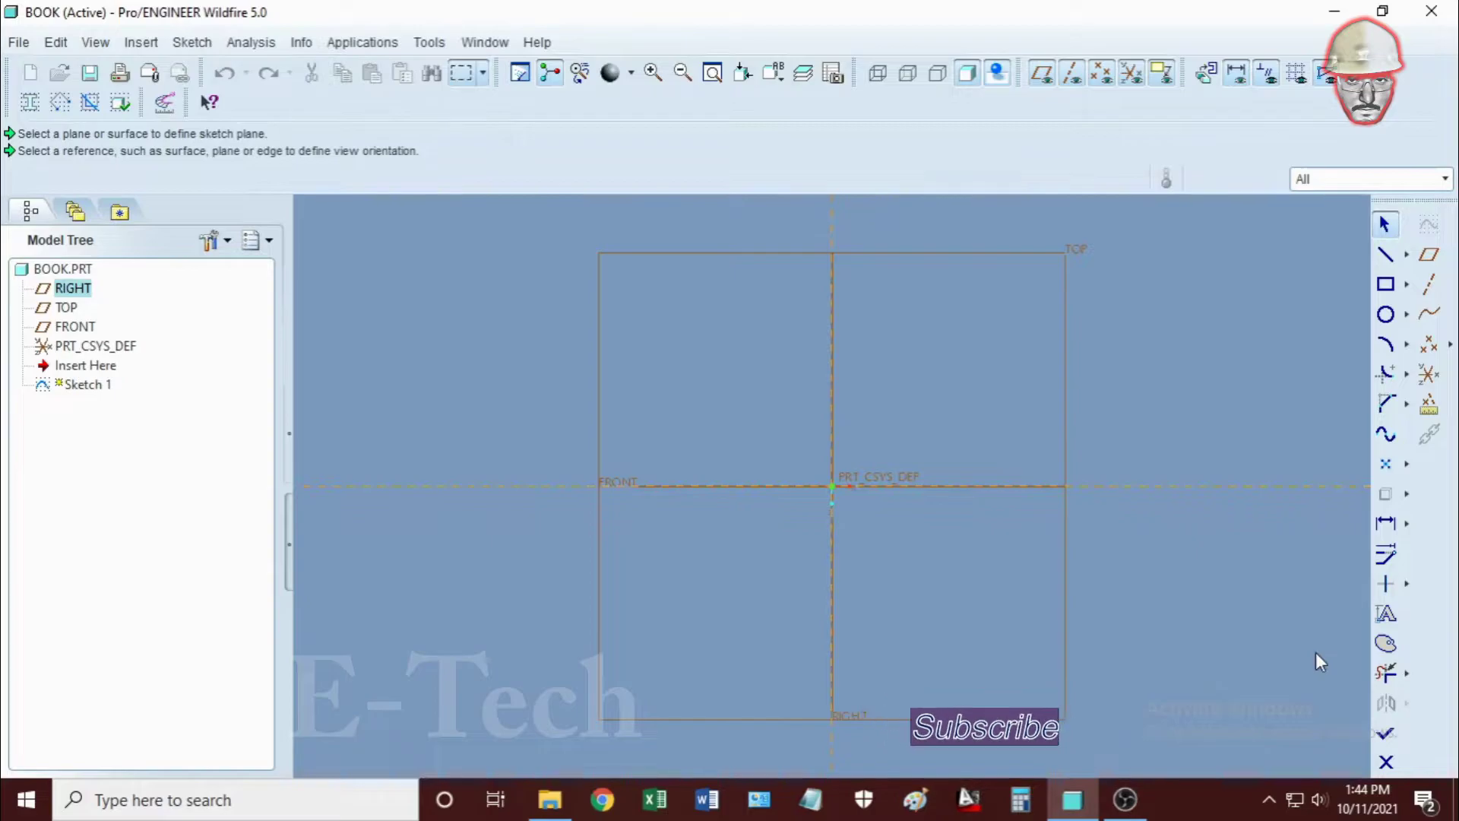
pyautogui.click(1386, 284)
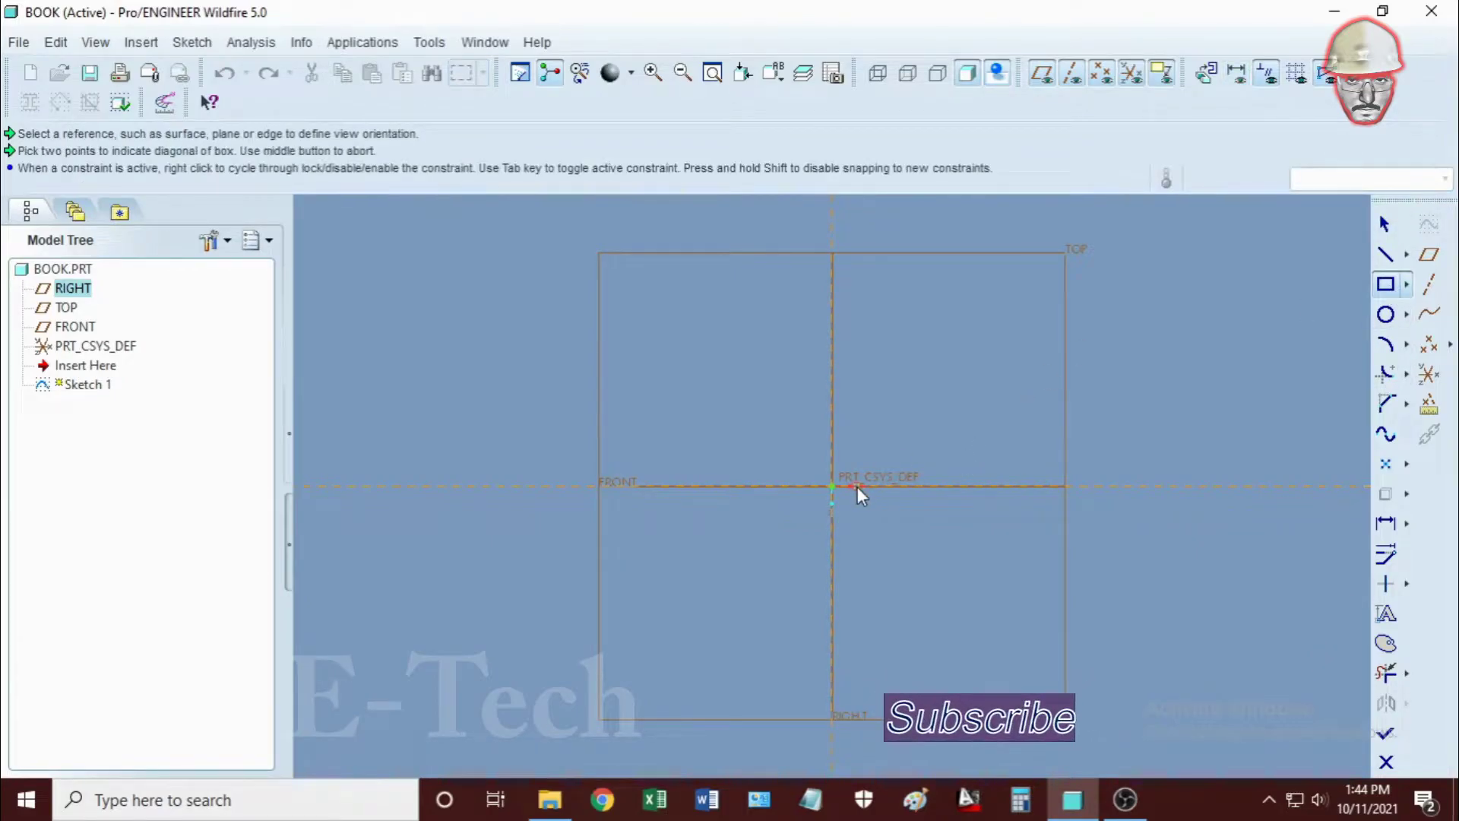
pyautogui.click(834, 486)
pyautogui.click(1037, 249)
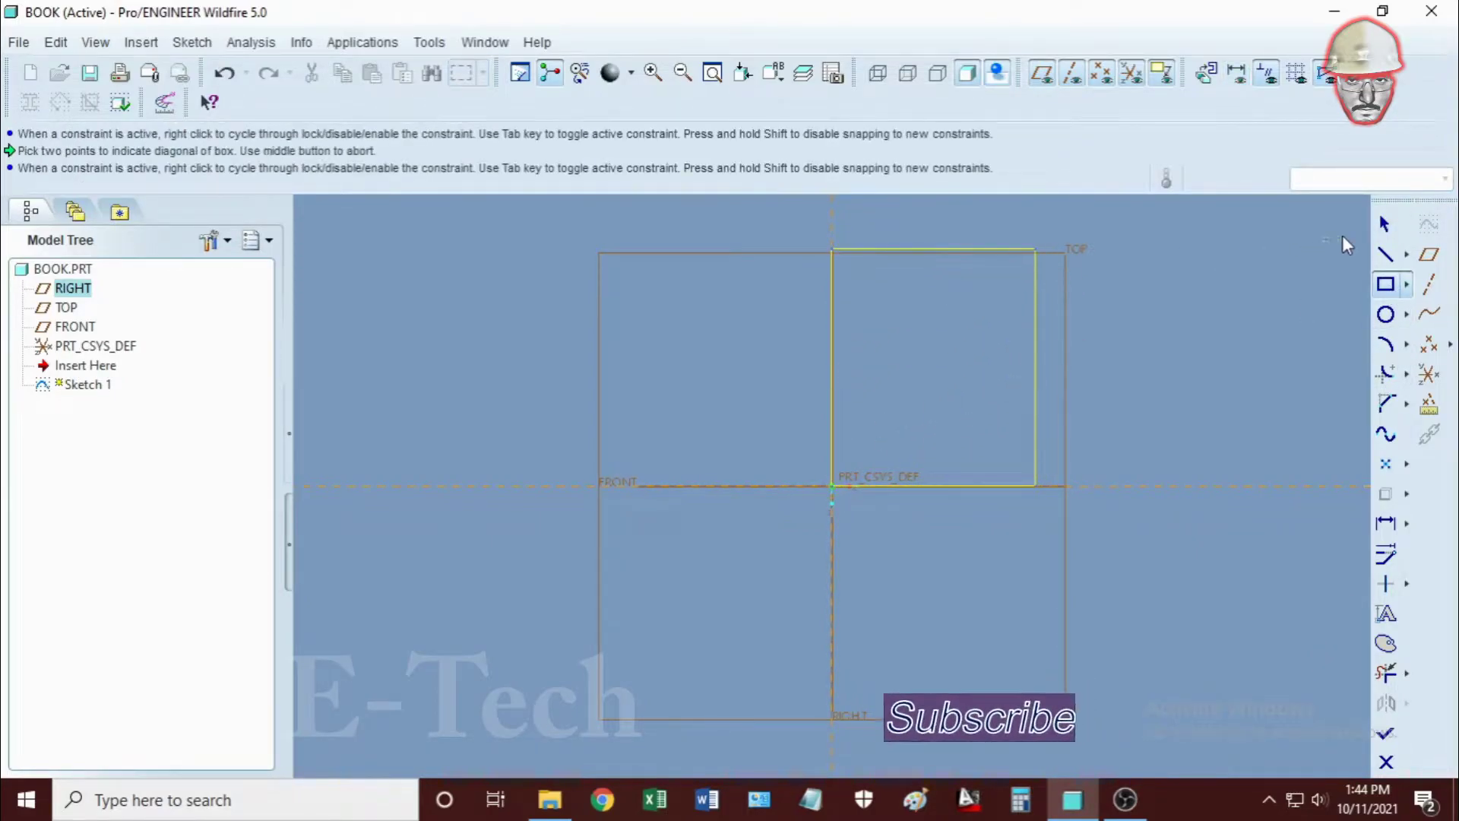
pyautogui.click(1385, 223)
# Dimension the rectangle 640 by 480 and finish Sketch 1
pyautogui.doubleClick(1017, 392)
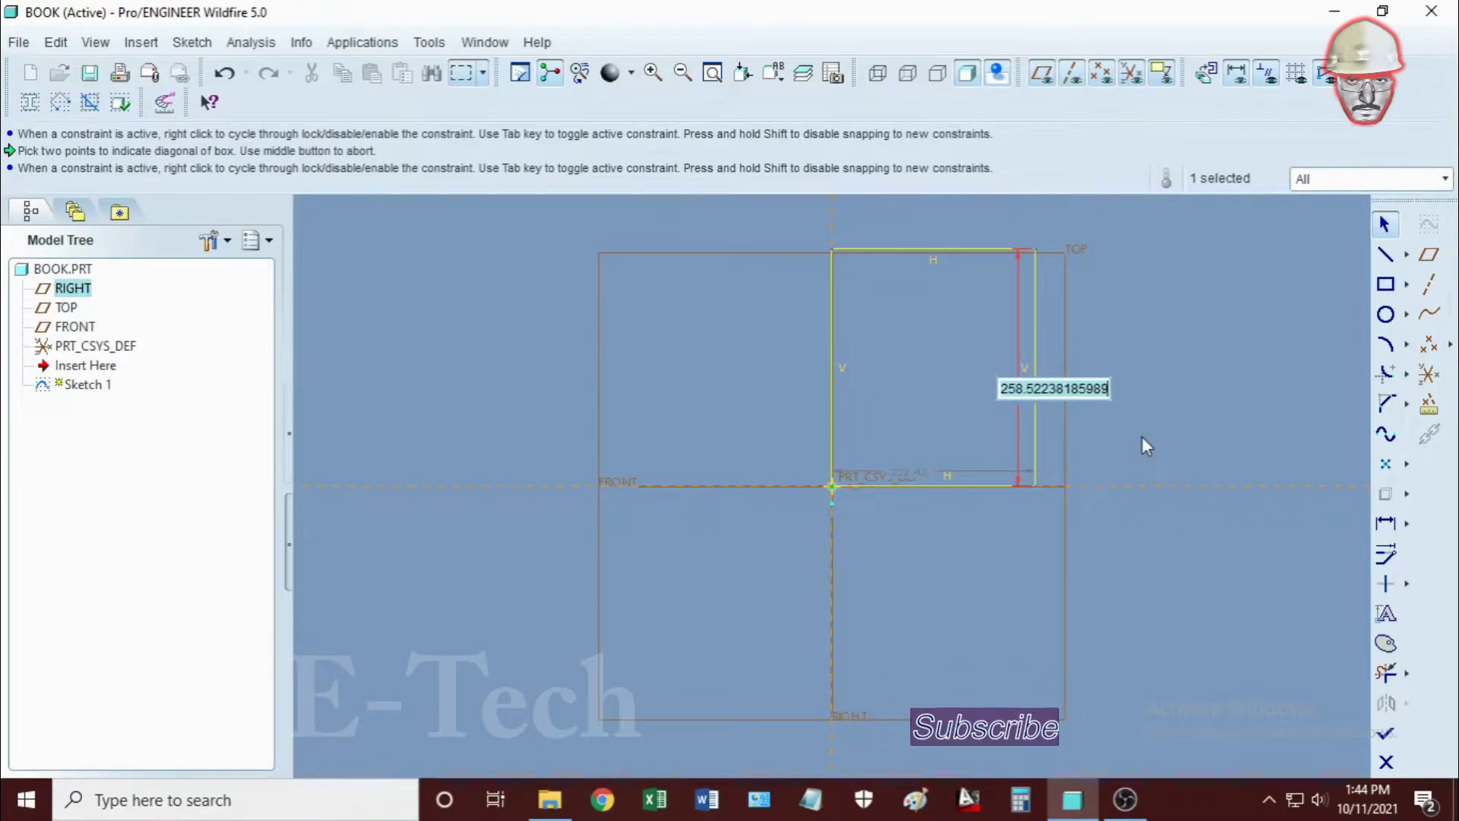
pyautogui.write('840')
pyautogui.press('Return')
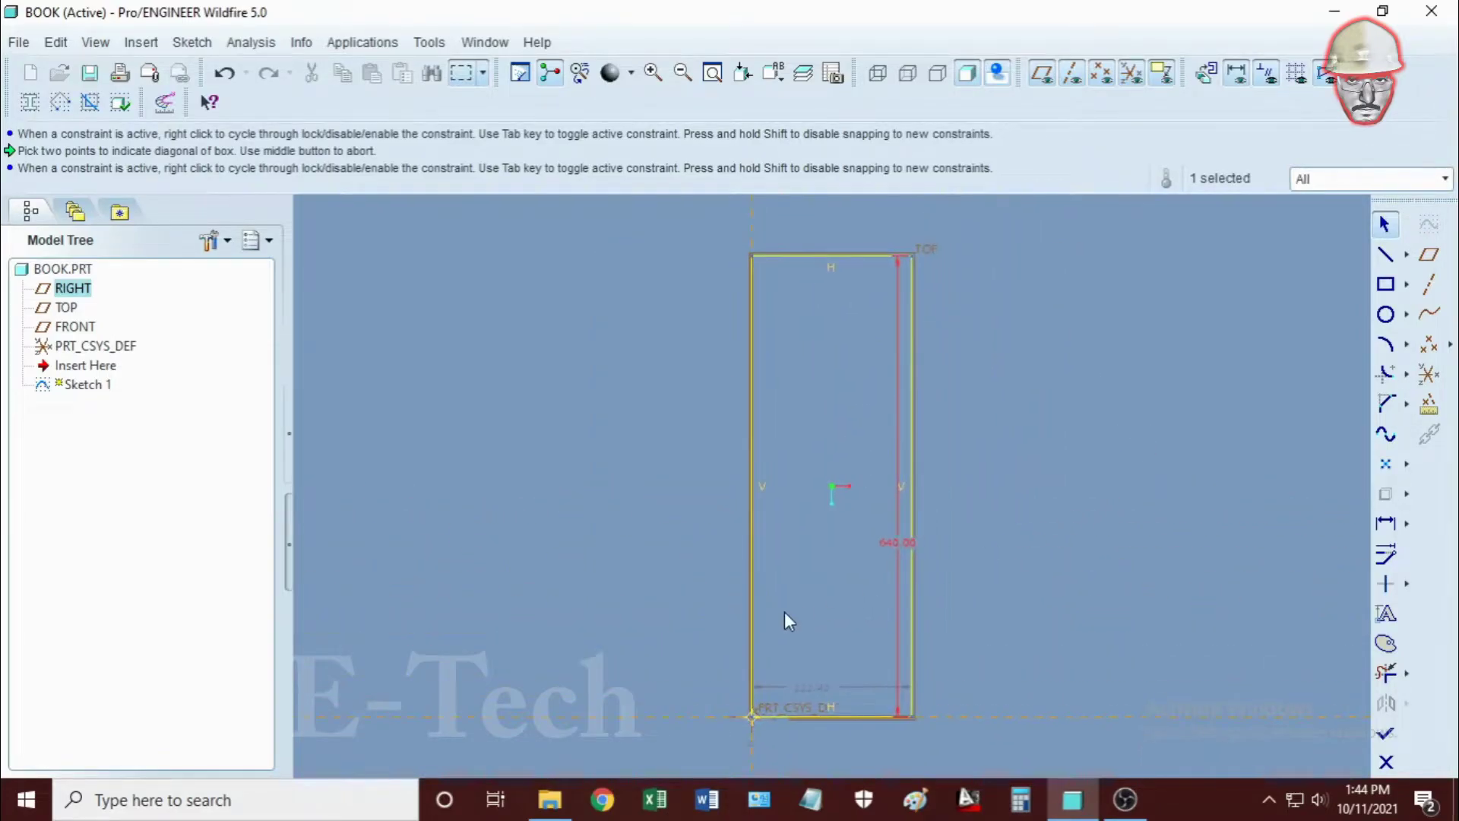
pyautogui.doubleClick(807, 688)
pyautogui.write('480')
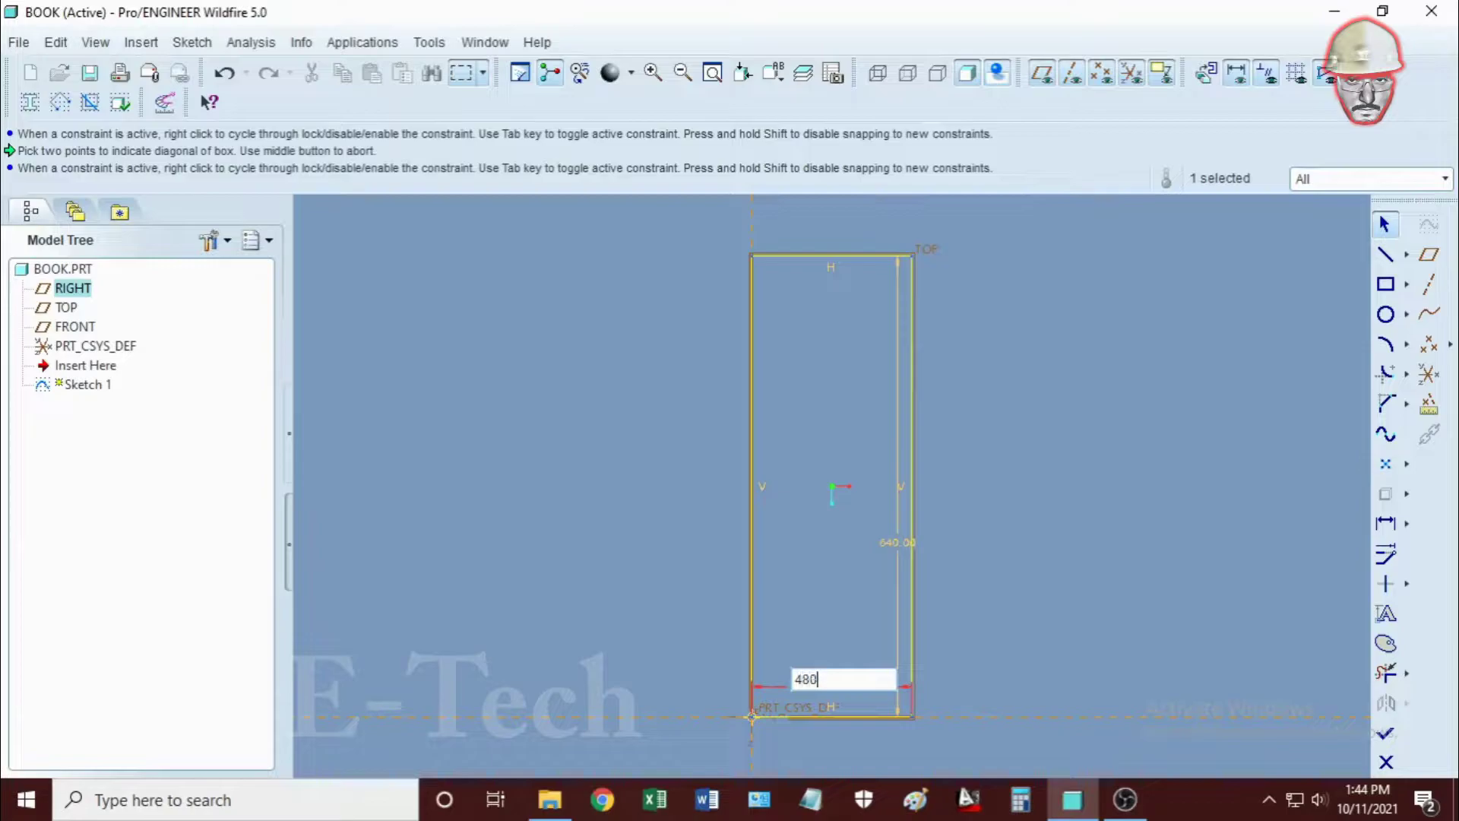
pyautogui.press('Return')
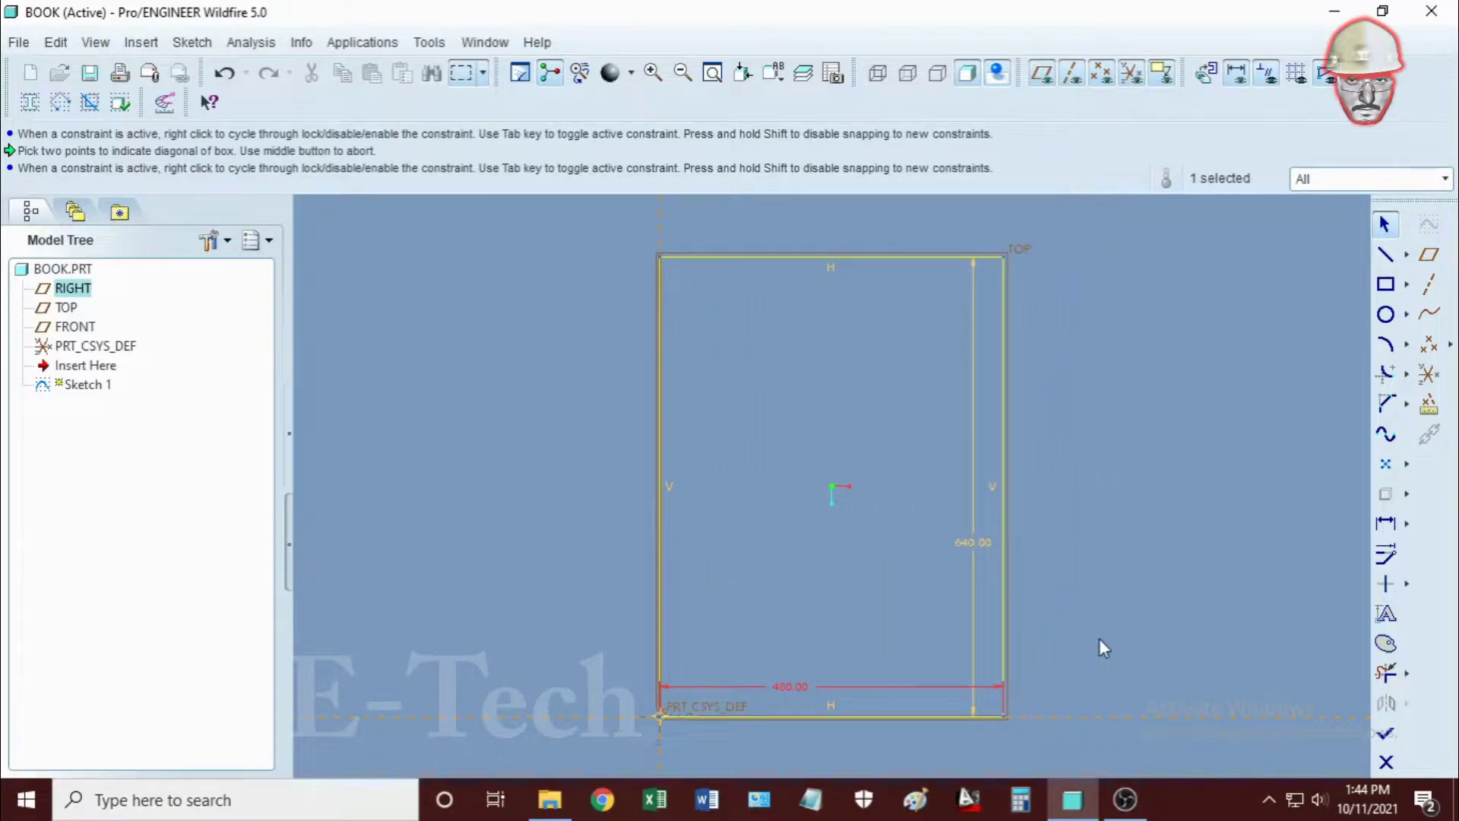
pyautogui.click(1385, 732)
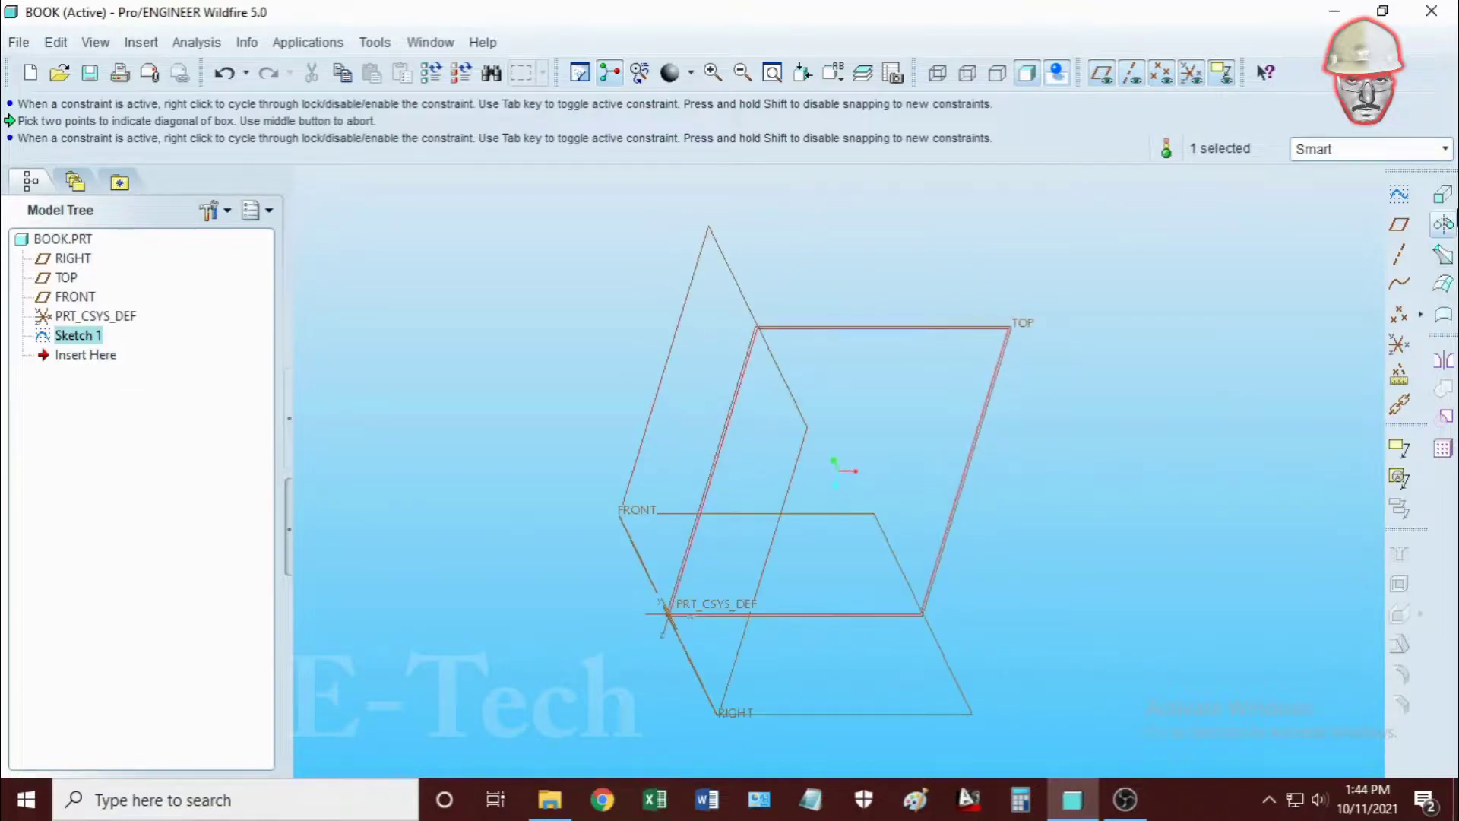
# Extrude the 480 × 640 rectangle to a depth of 150 as Extrude 1
pyautogui.click(1442, 193)
pyautogui.moveTo(798, 396); pyautogui.dragTo(850, 415)
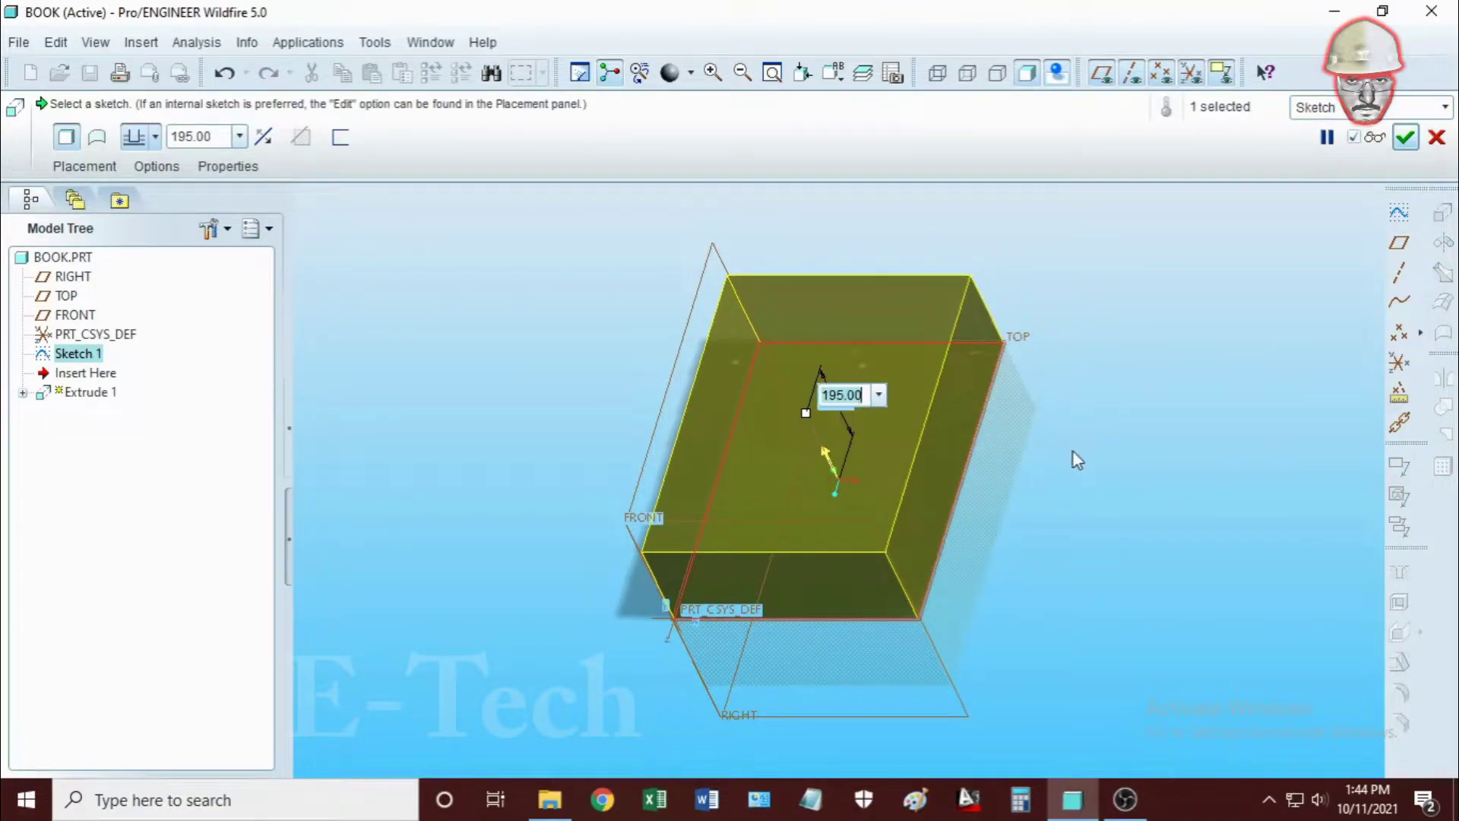
pyautogui.write('175')
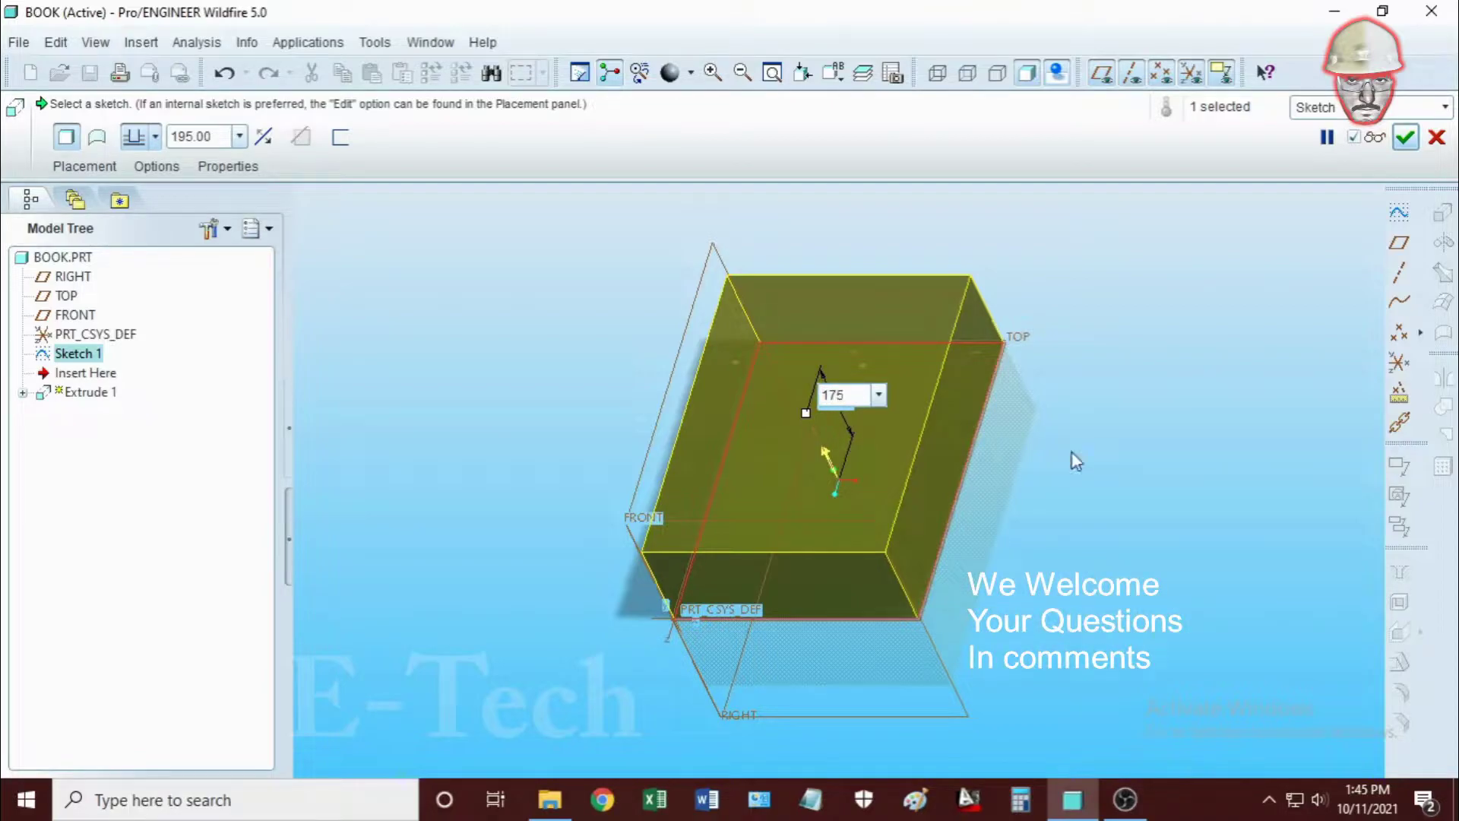
pyautogui.press('Return')
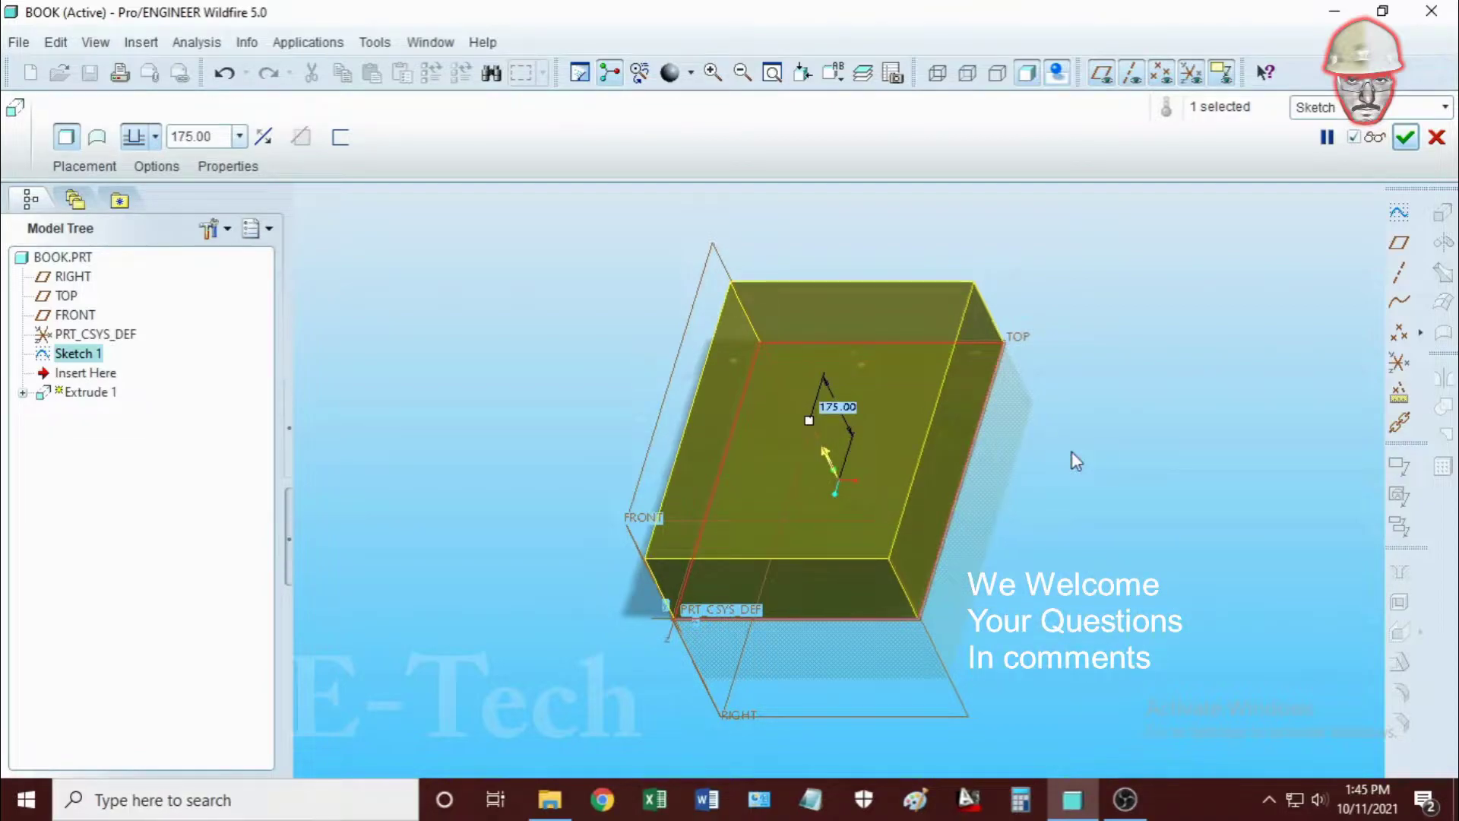
pyautogui.doubleClick(833, 405)
pyautogui.write('160')
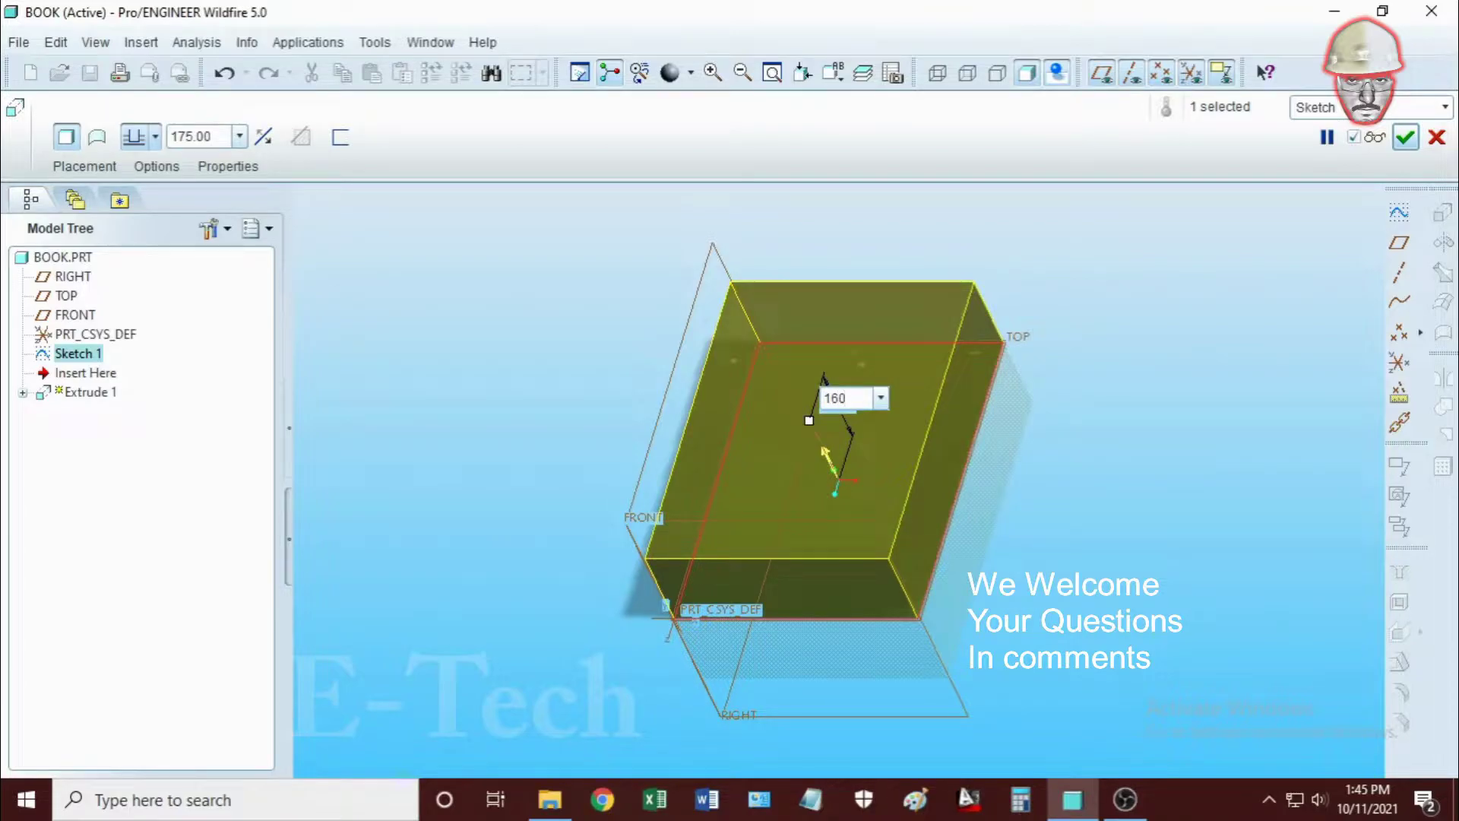
pyautogui.press('Return')
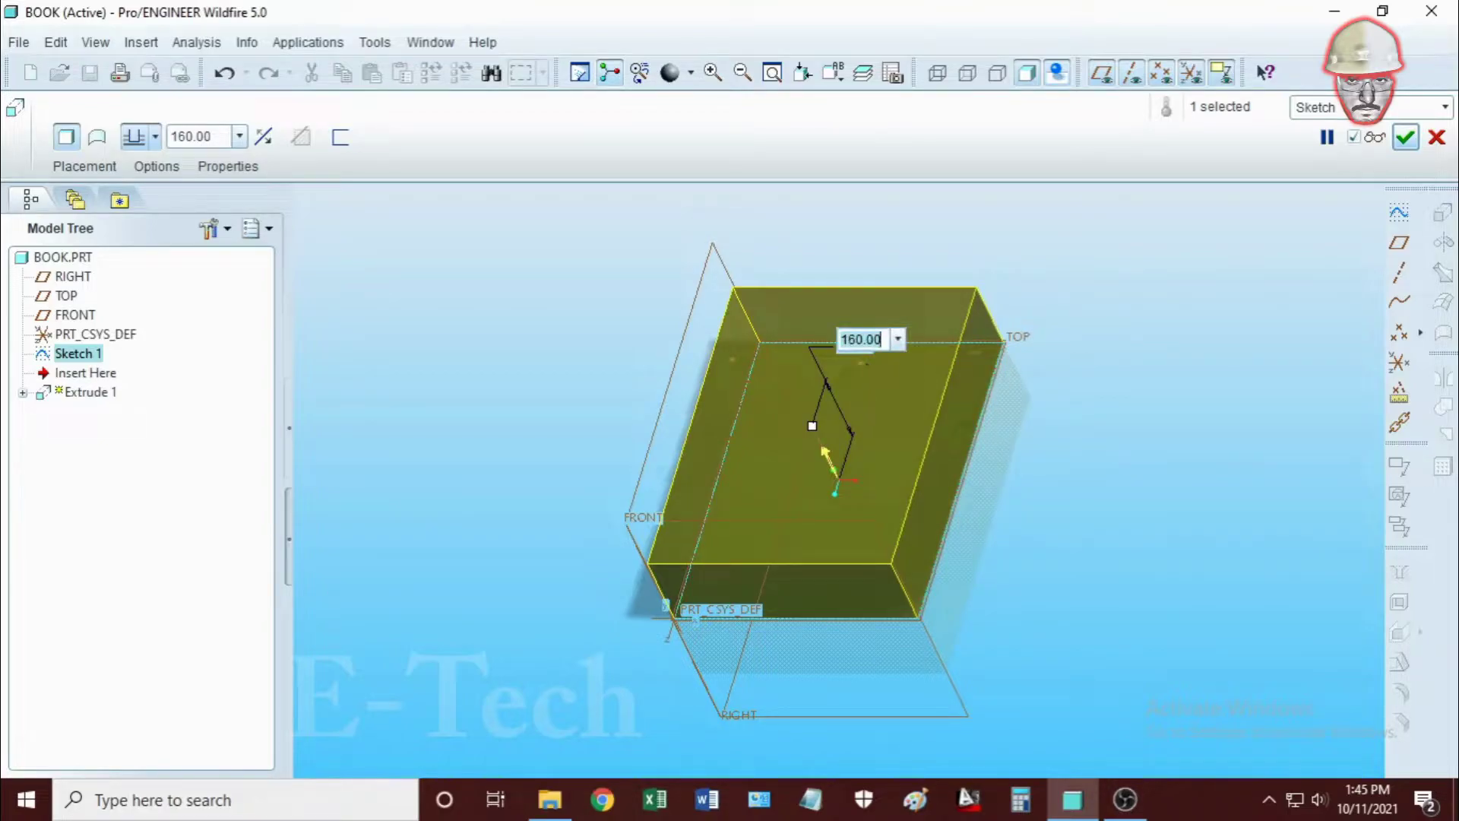
pyautogui.write('150')
pyautogui.press('Return')
pyautogui.click(1406, 137)
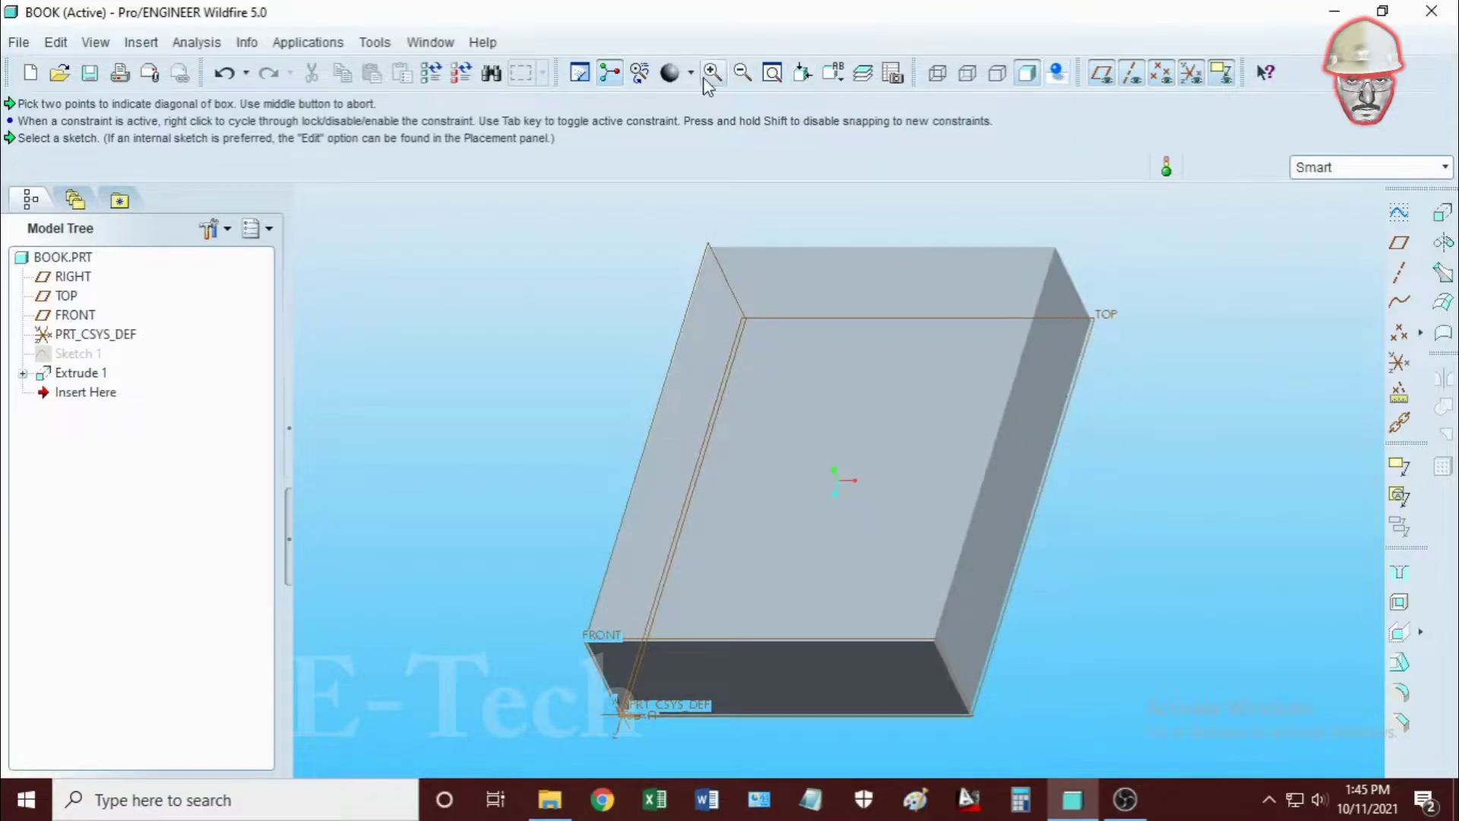
# Create an appearance with Desktop\Book Cover.png as colour texture and apply it to the top face
pyautogui.click(691, 74)
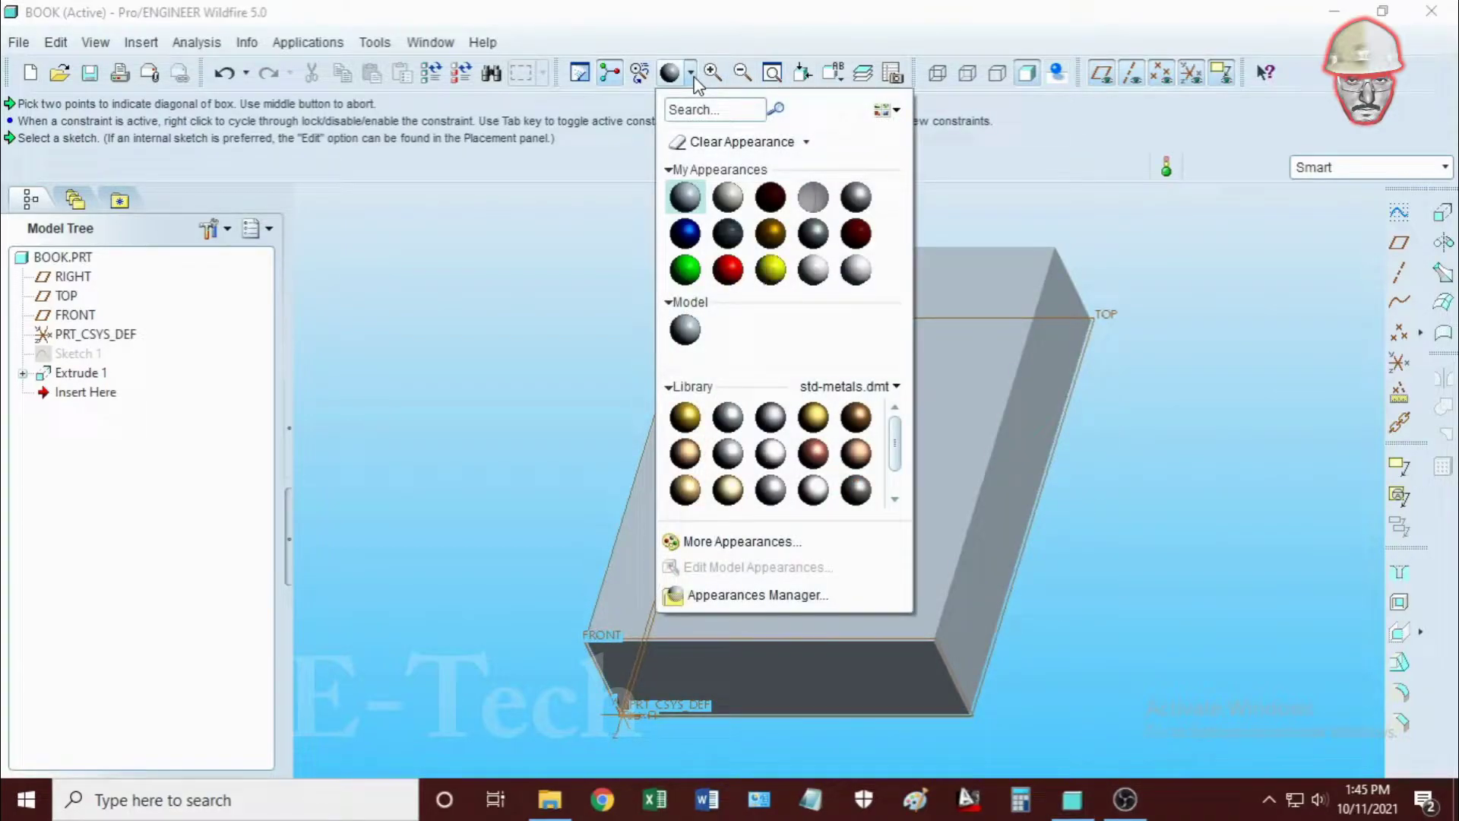
pyautogui.click(762, 551)
pyautogui.click(663, 340)
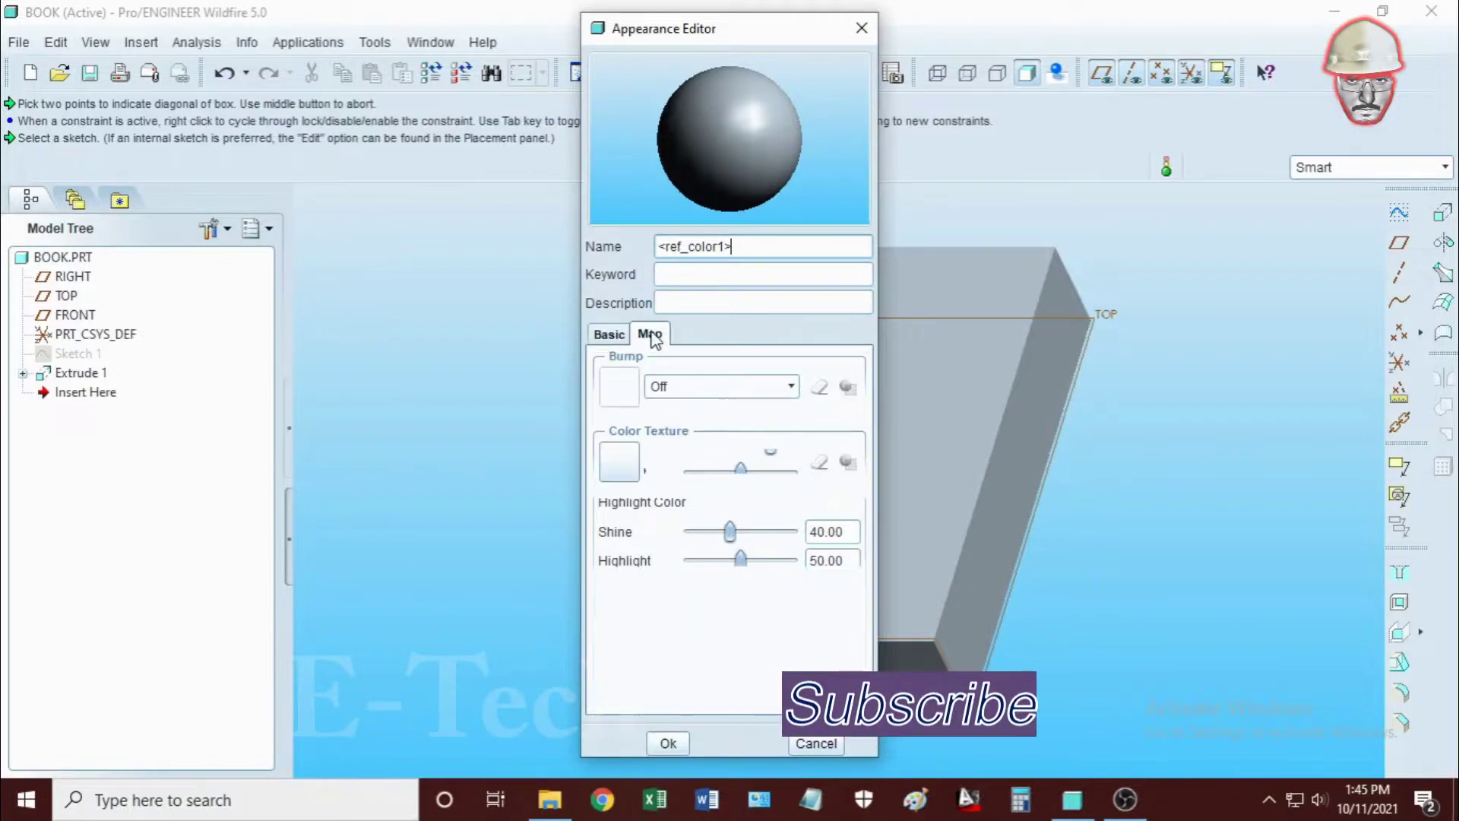
pyautogui.click(619, 459)
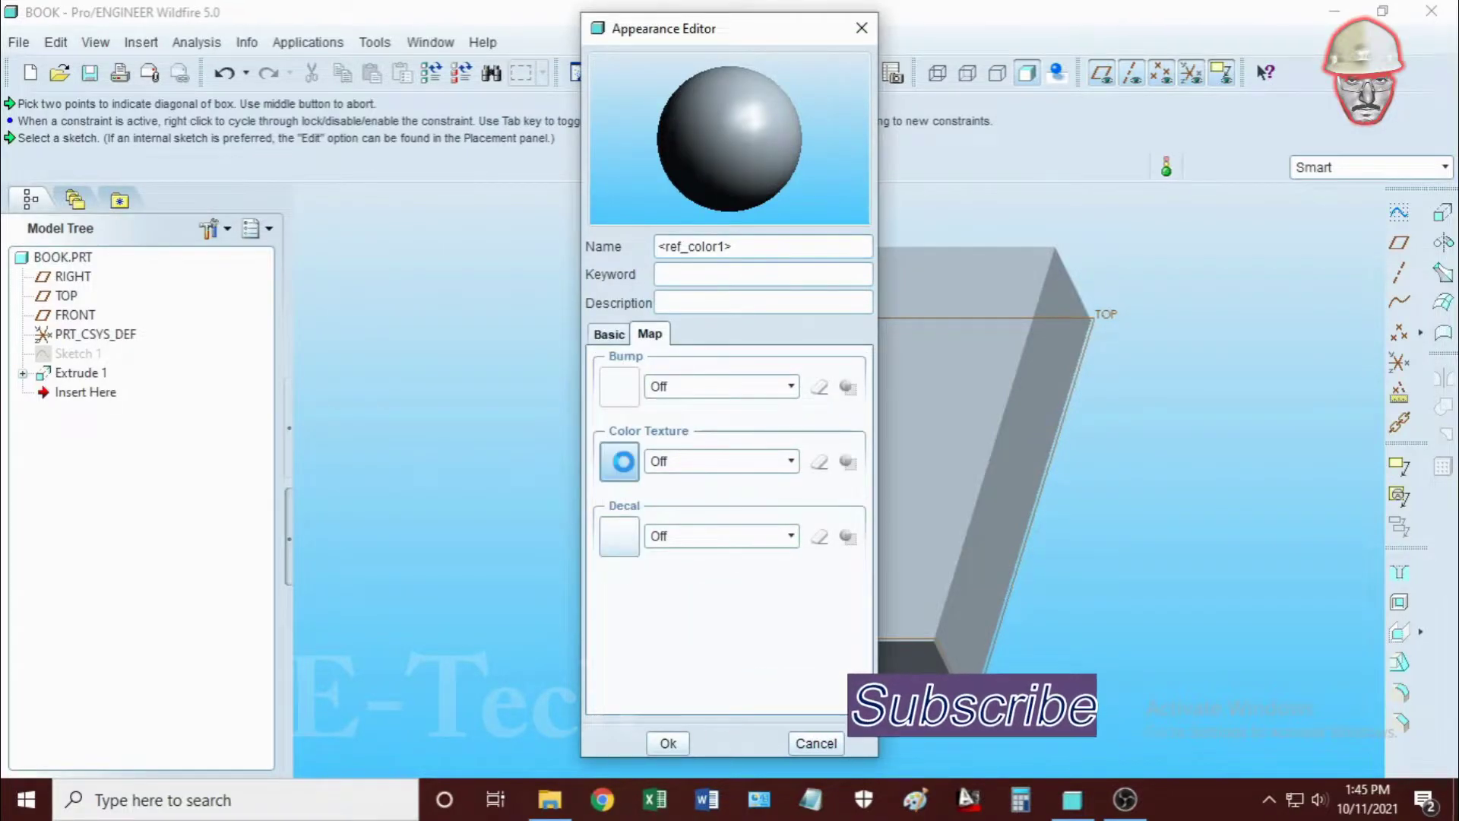
pyautogui.click(388, 289)
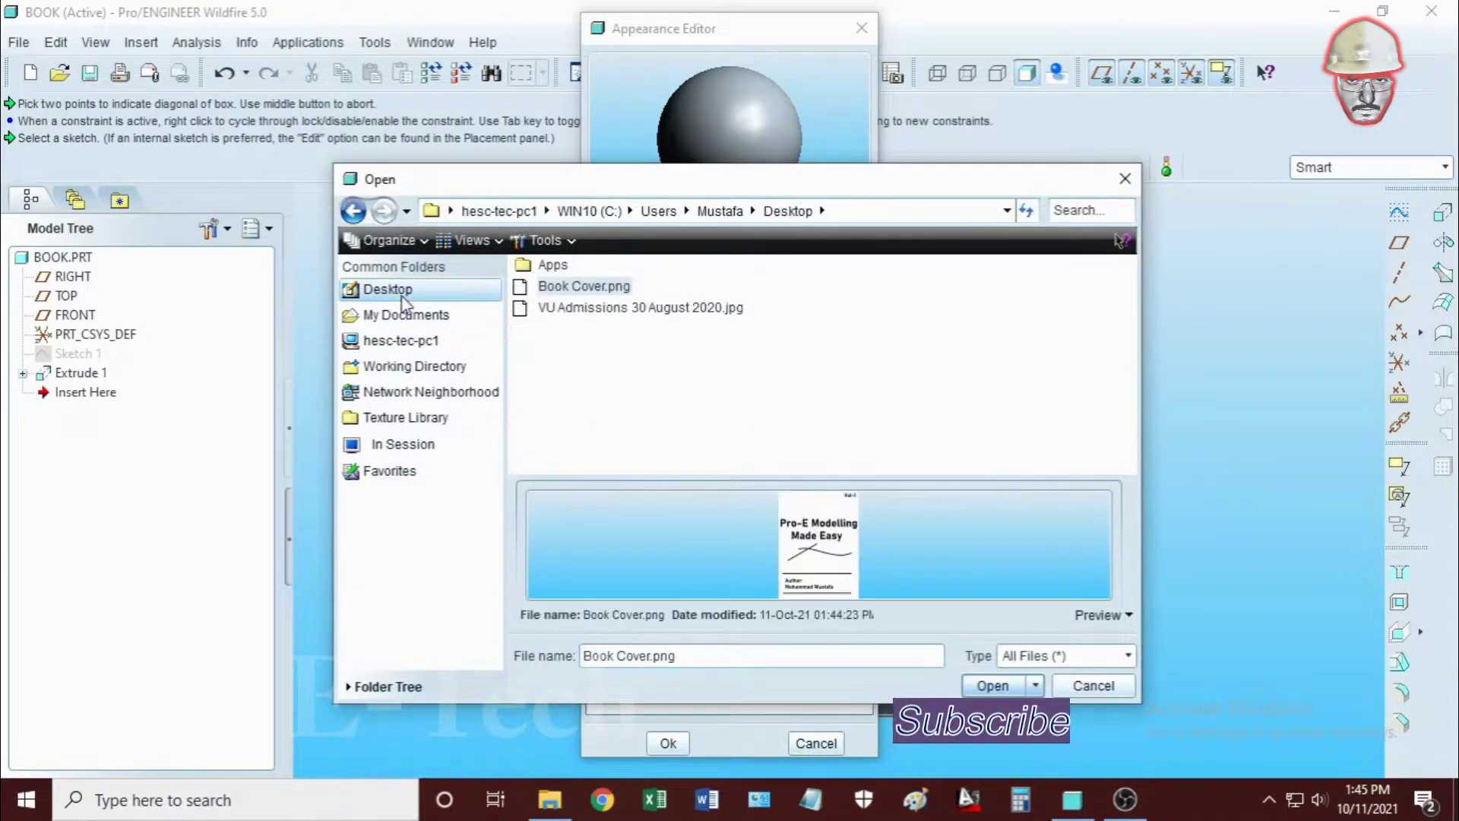
pyautogui.click(1014, 684)
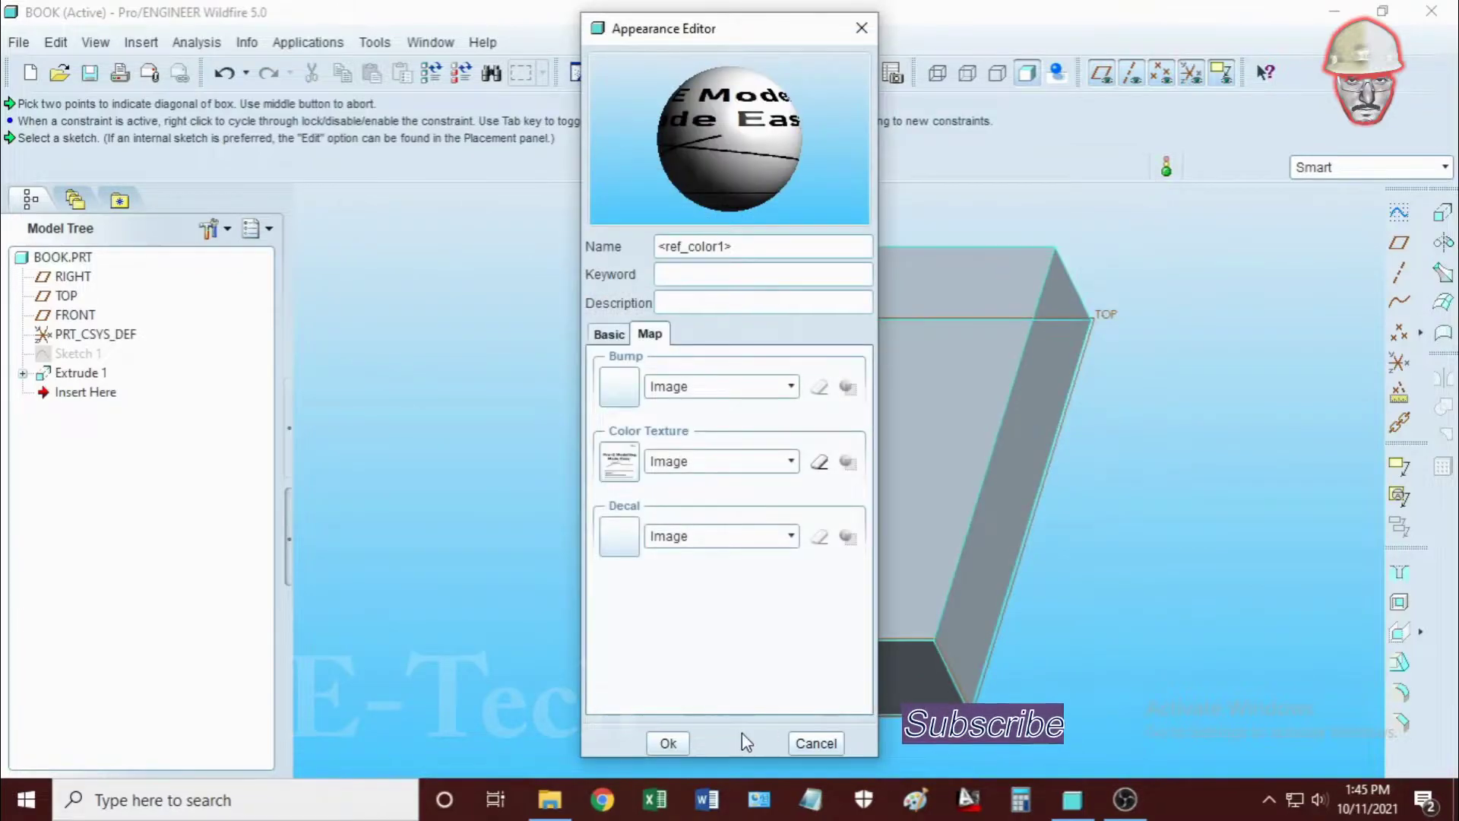
pyautogui.click(668, 743)
pyautogui.click(853, 405)
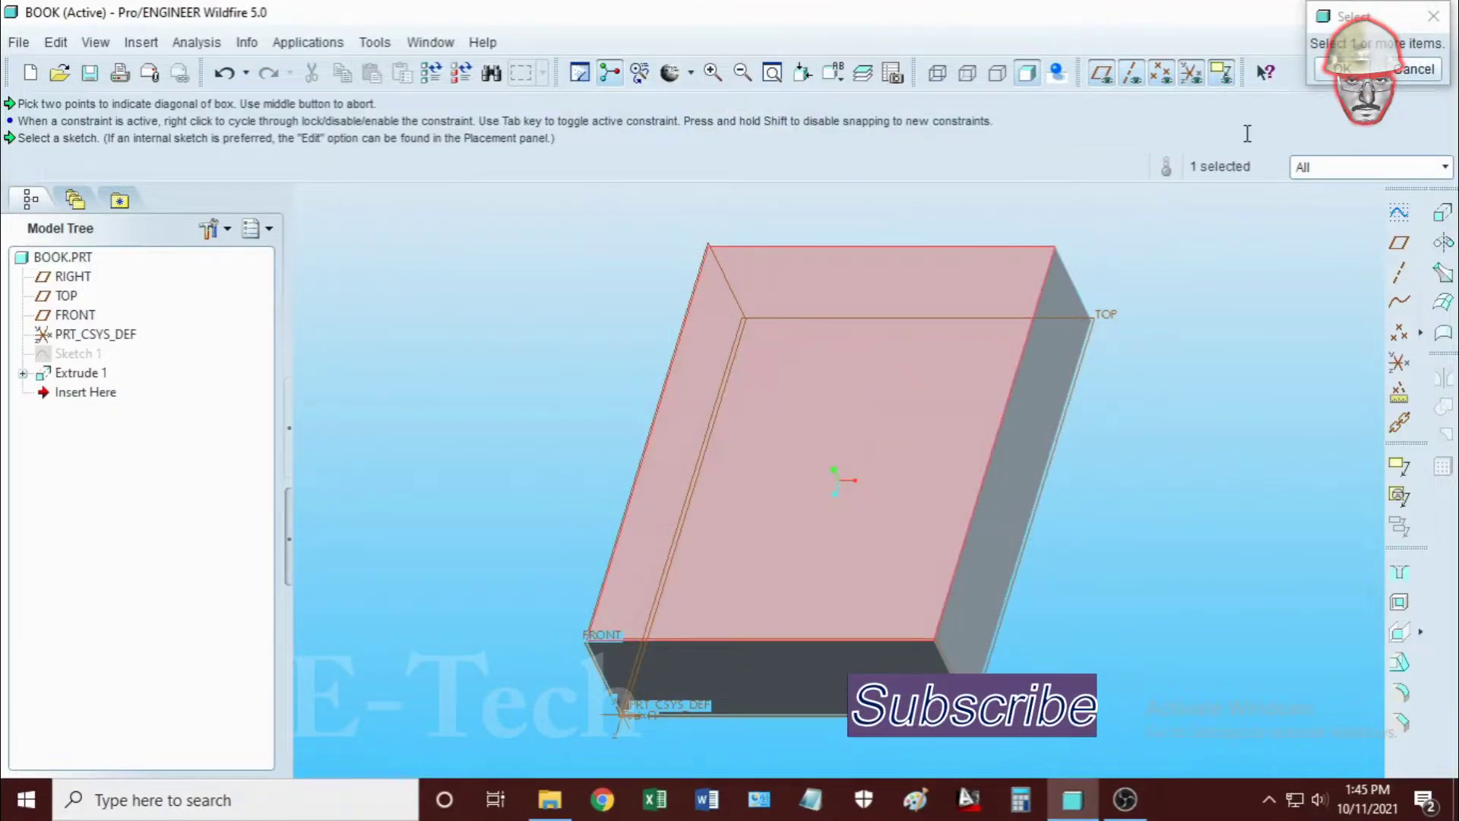
pyautogui.click(1343, 68)
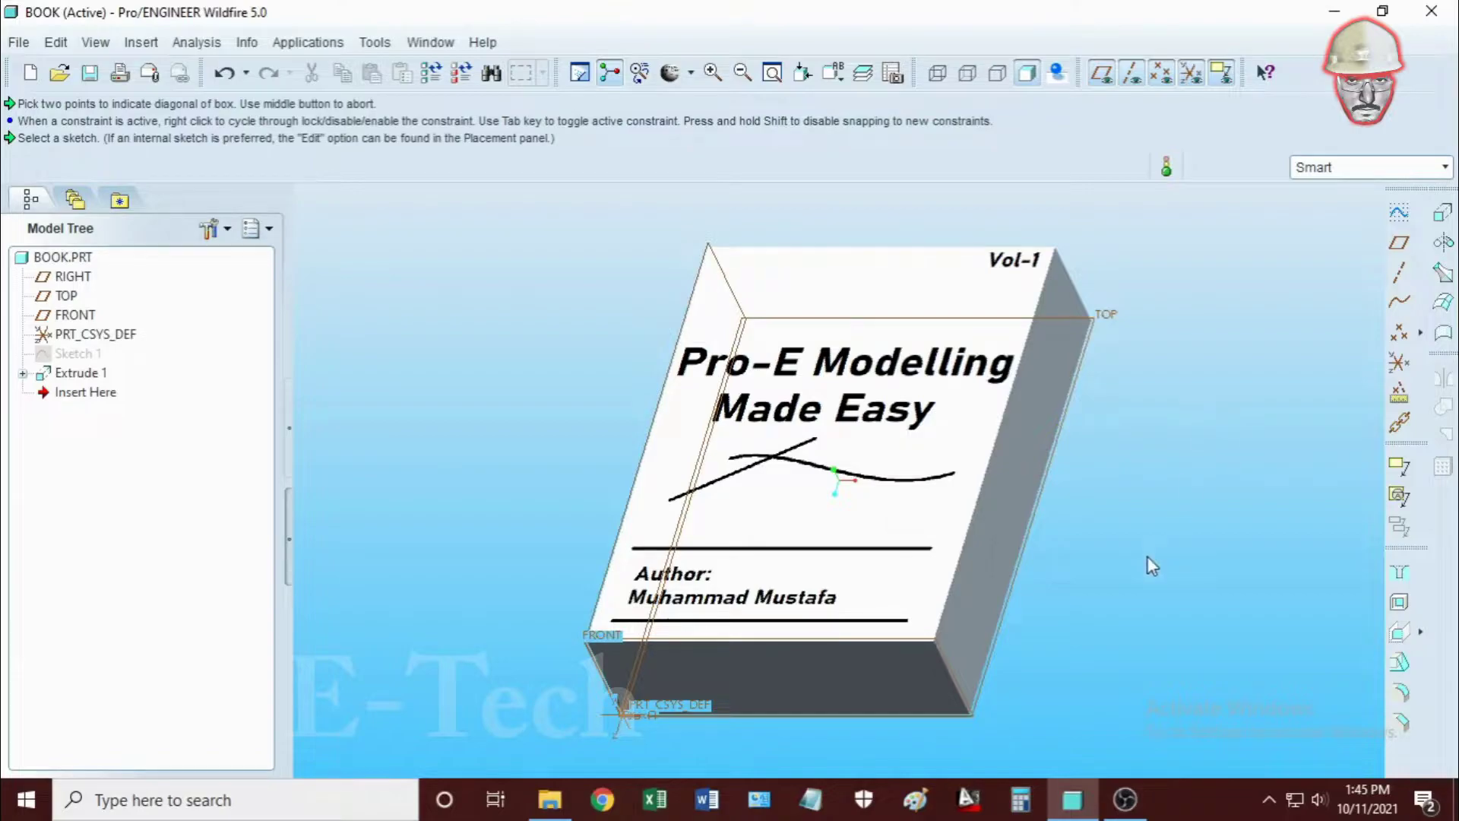
# Orbit the book and turn on realistic textured shading to view the cover
pyautogui.moveTo(1147, 559)
pyautogui.mouseDown(button='middle')
pyautogui.moveTo(1177, 541)
pyautogui.moveTo(1235, 563)
pyautogui.moveTo(1128, 576)
pyautogui.mouseUp(button='middle')
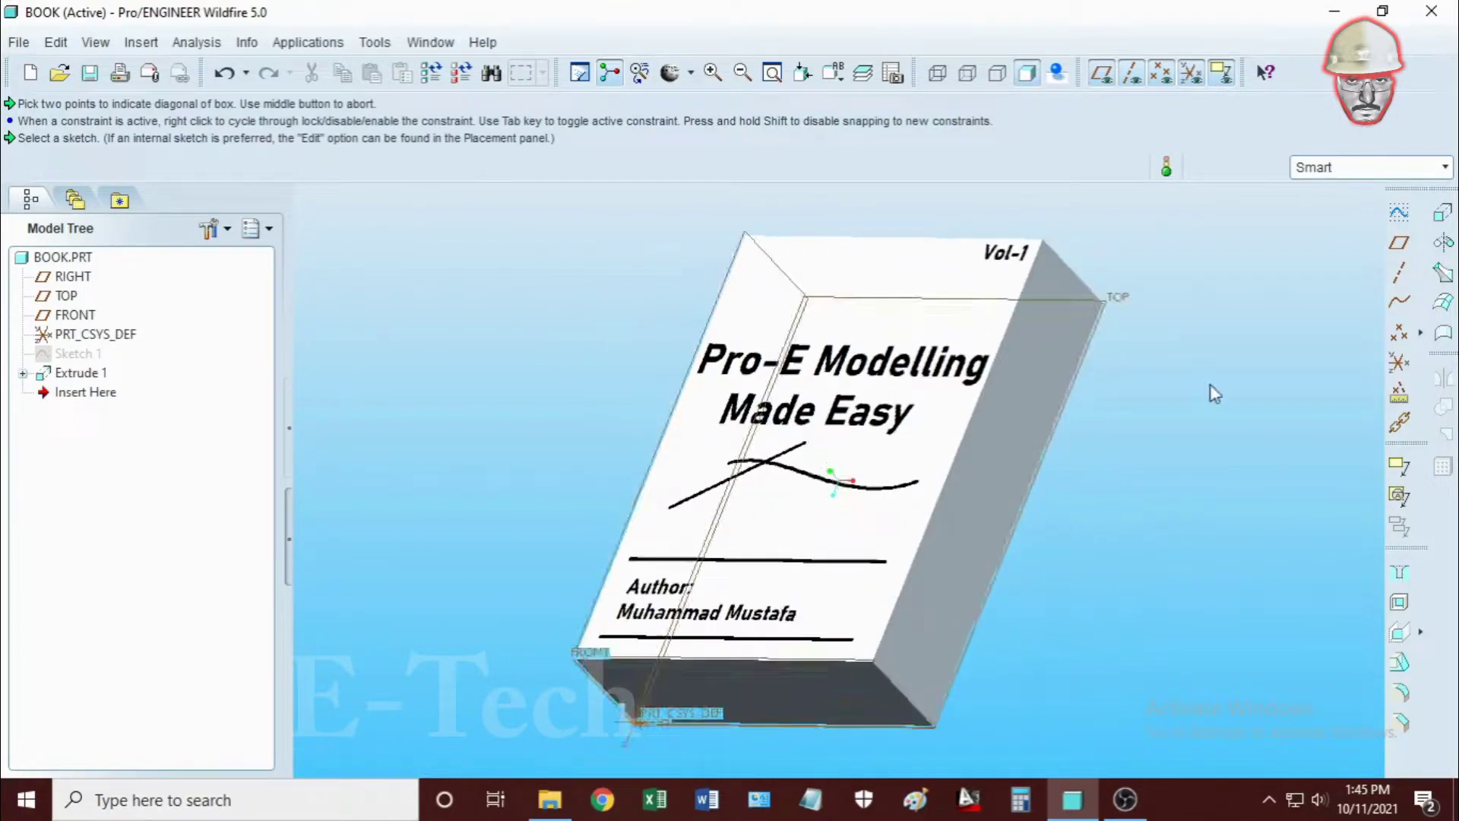
pyautogui.click(1056, 72)
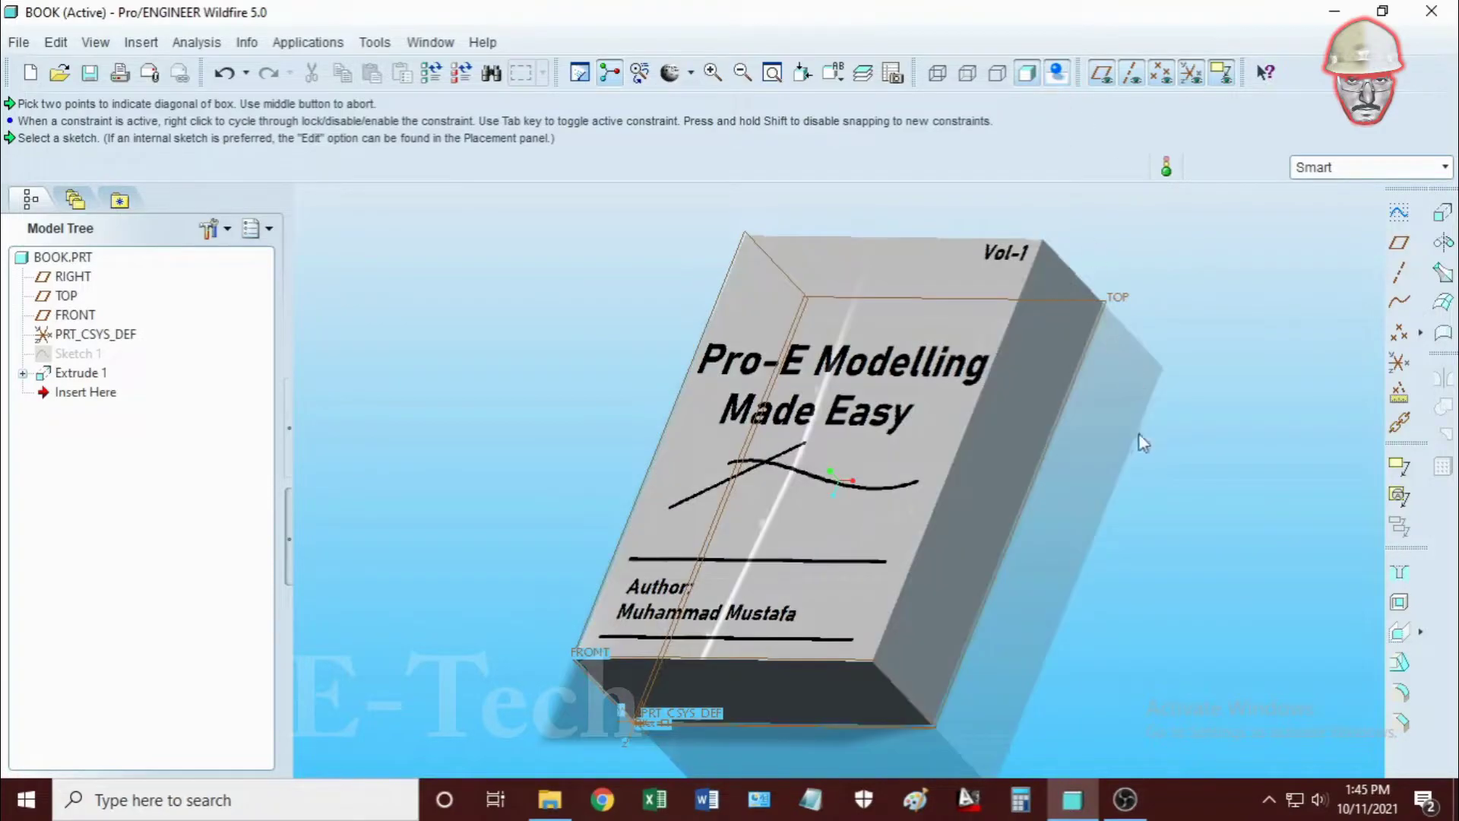
pyautogui.moveTo(1141, 441)
pyautogui.mouseDown(button='middle')
pyautogui.moveTo(1194, 451)
pyautogui.moveTo(1241, 436)
pyautogui.moveTo(1105, 426)
pyautogui.moveTo(981, 488)
pyautogui.moveTo(1113, 452)
pyautogui.moveTo(1064, 471)
pyautogui.moveTo(1107, 425)
pyautogui.mouseUp(button='middle')
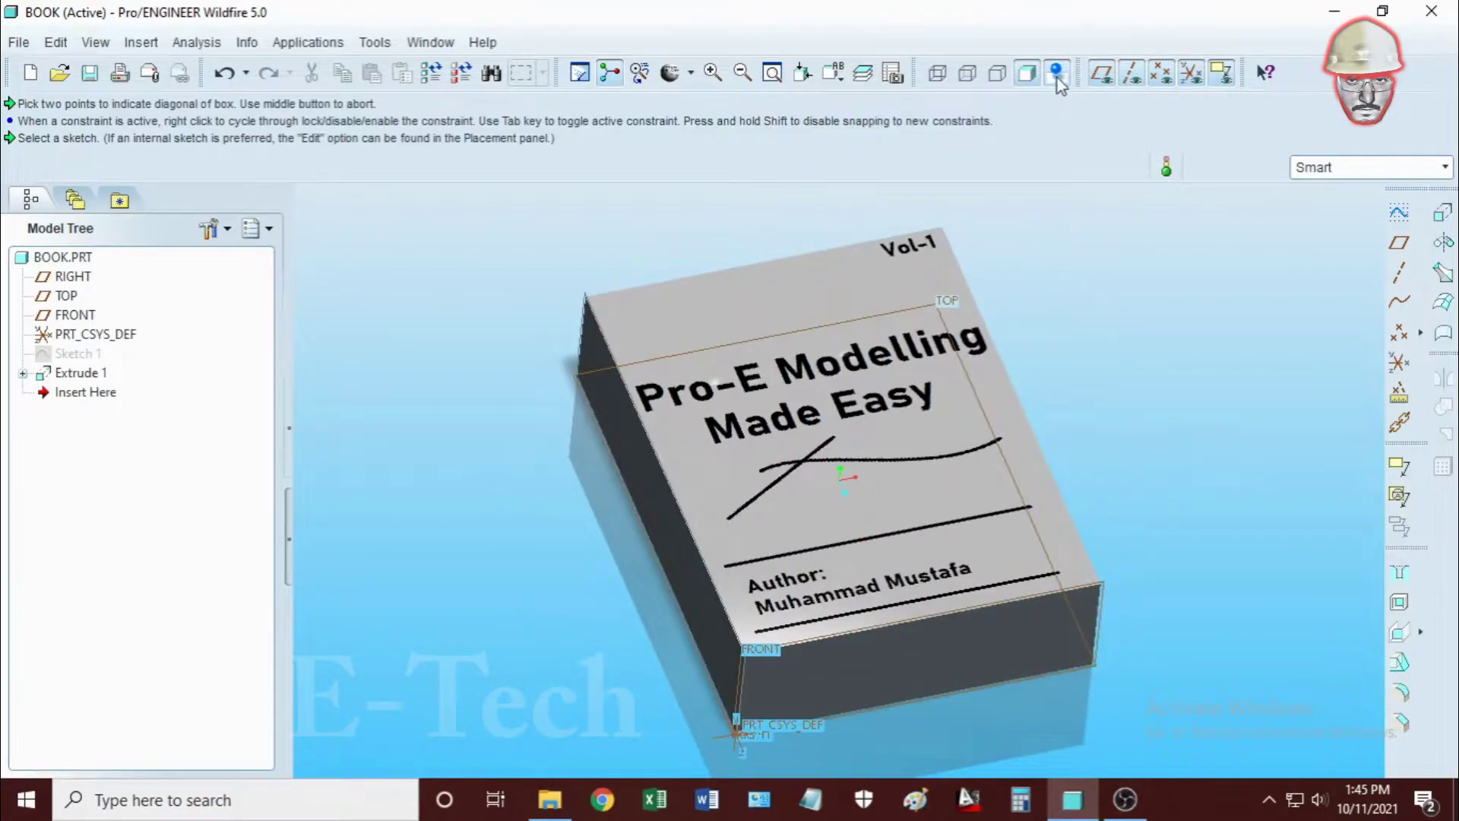
pyautogui.click(1057, 76)
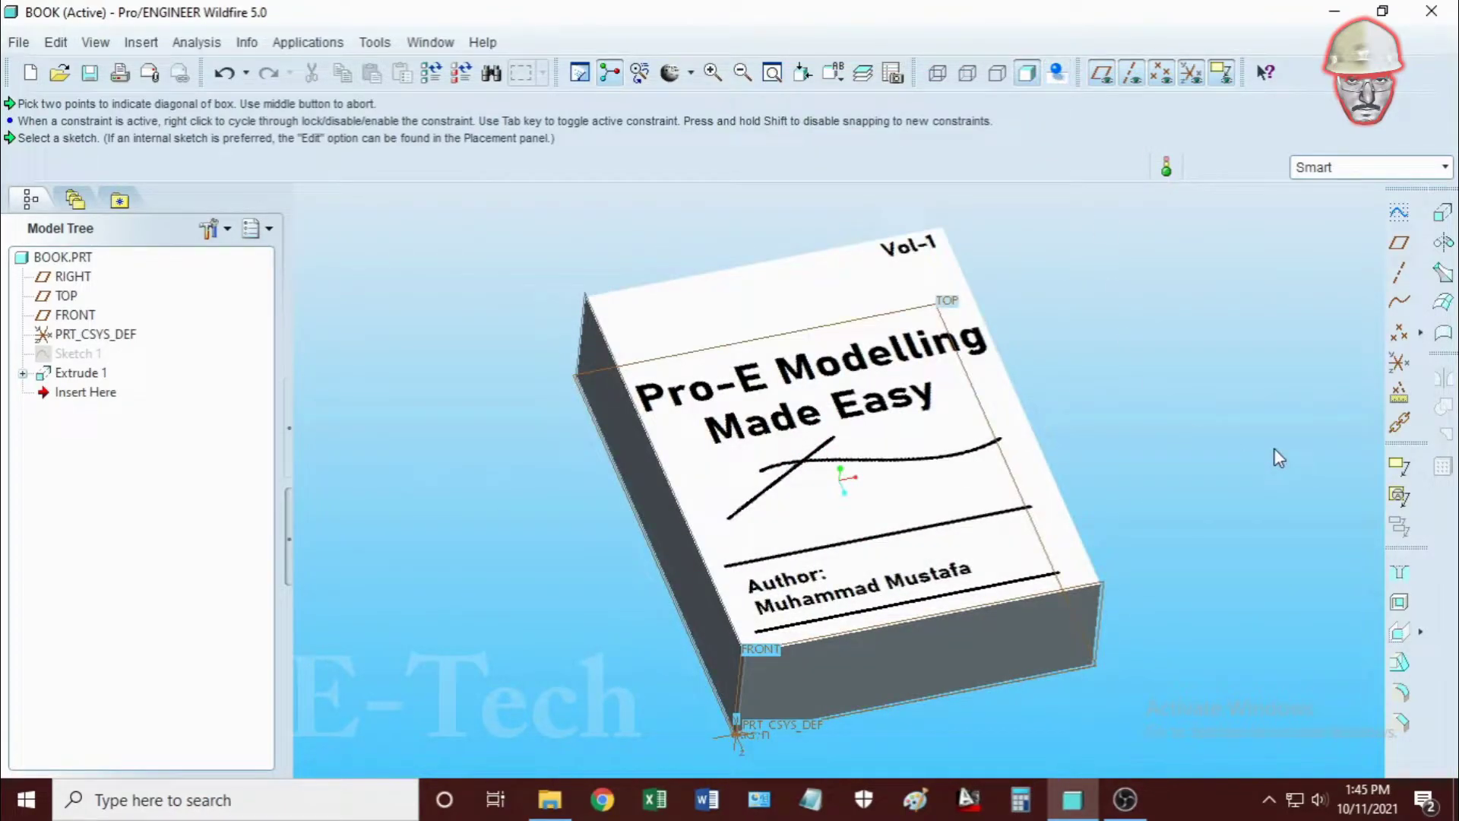
pyautogui.click(1406, 209)
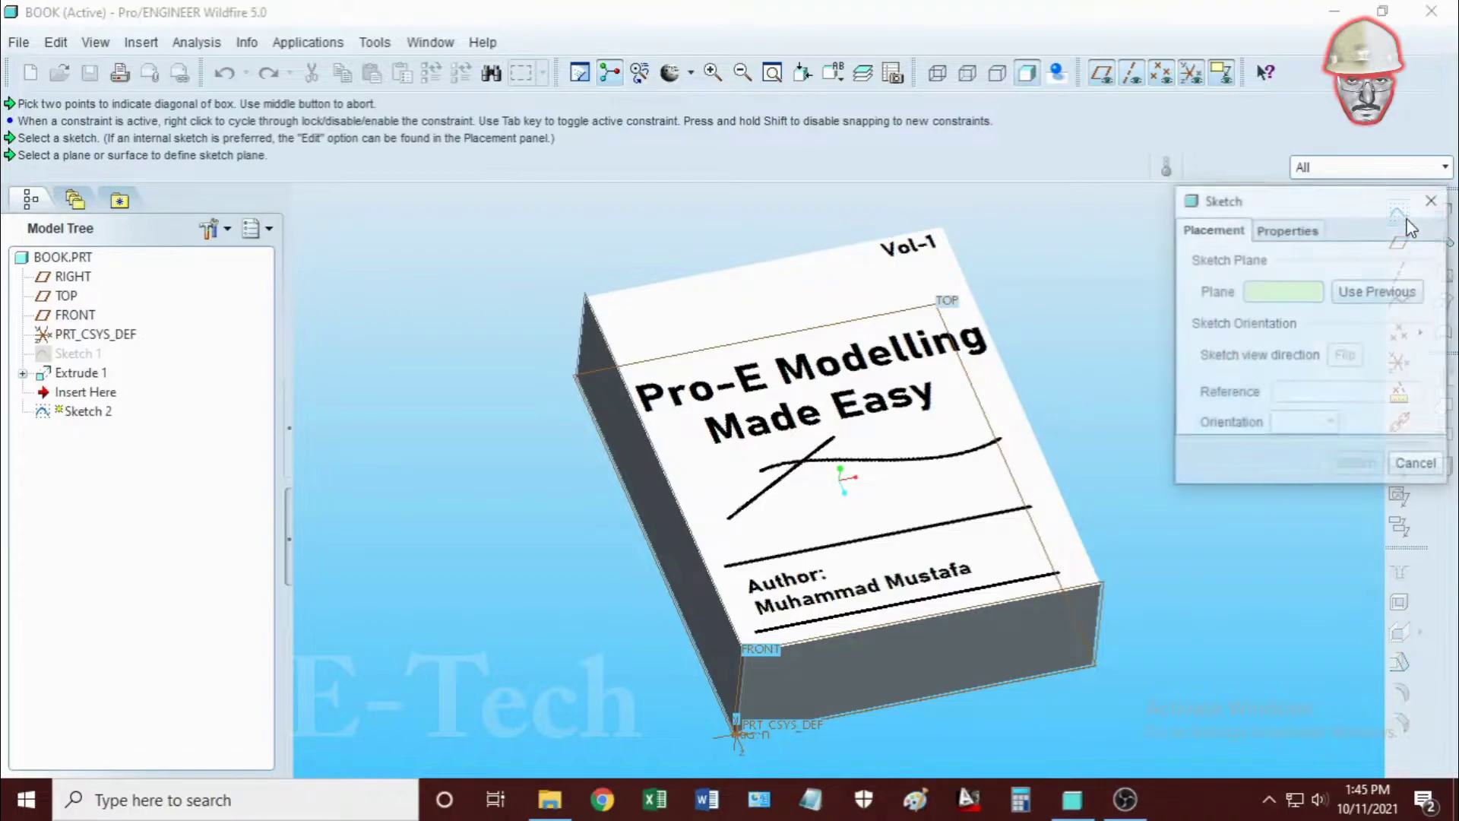
# Sketch on the book's front face, adding the block surface as a reference
pyautogui.click(1023, 646)
pyautogui.click(1359, 465)
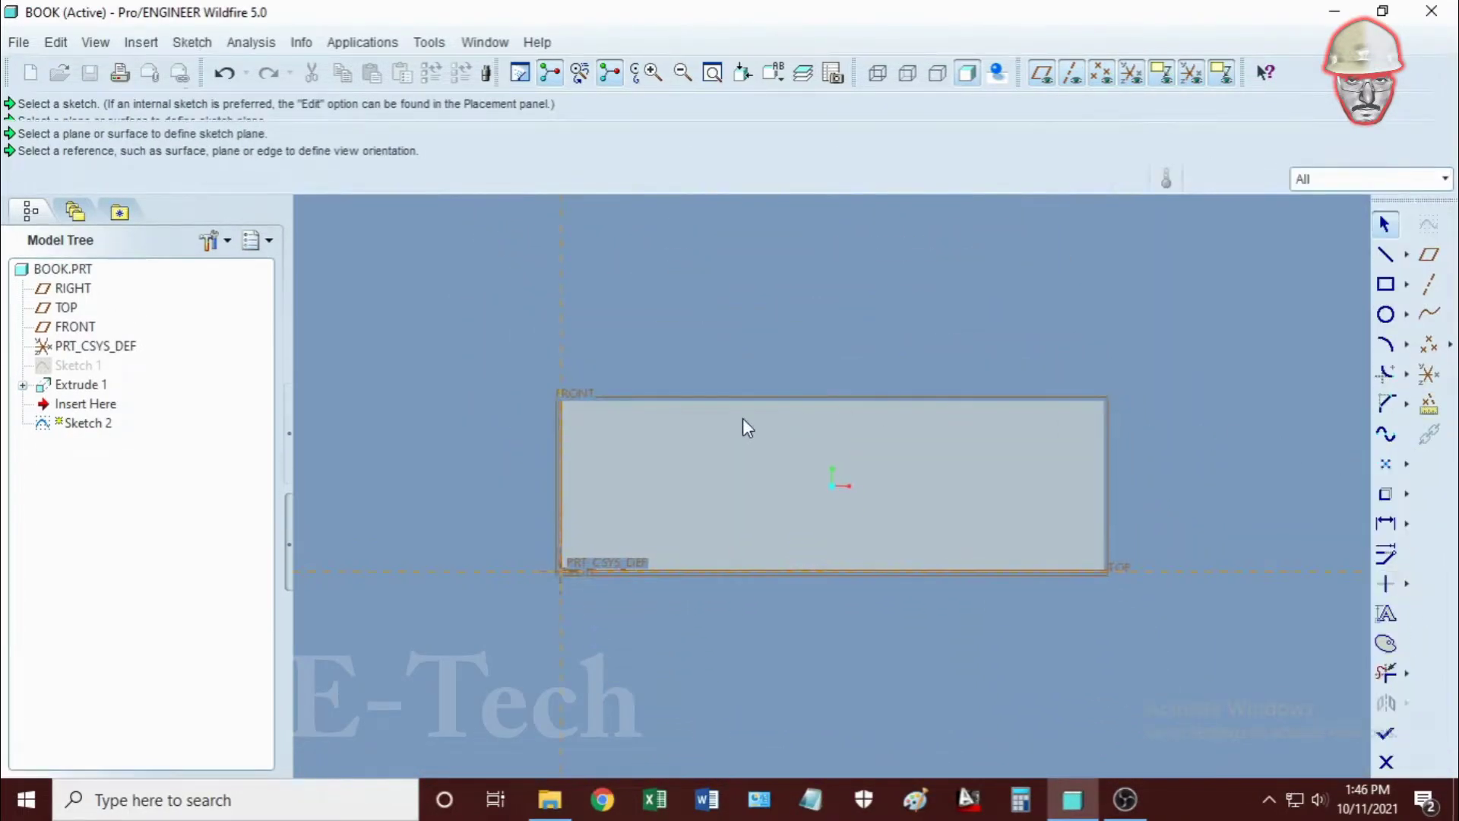
pyautogui.click(179, 47)
pyautogui.click(244, 91)
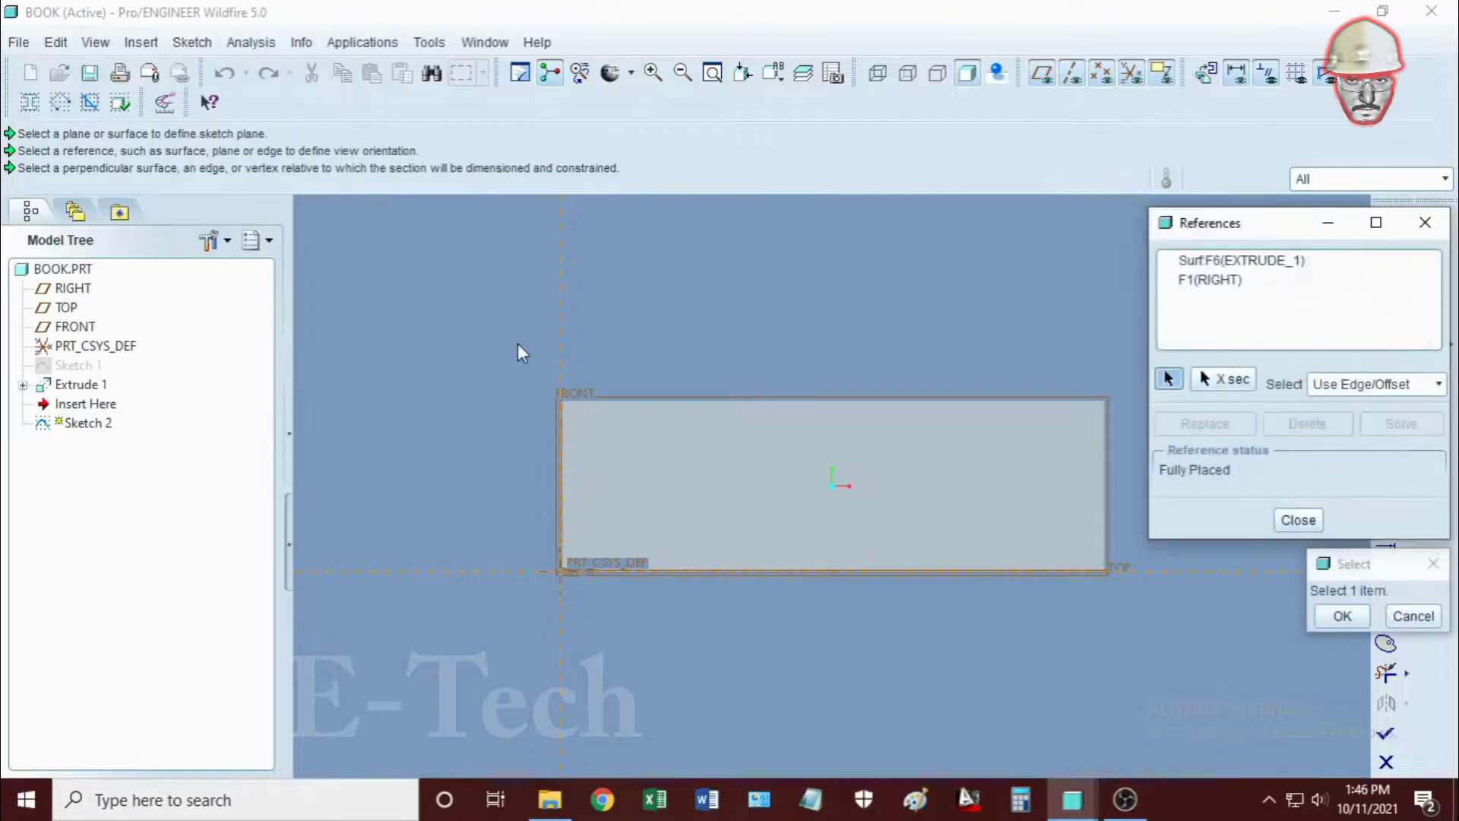
pyautogui.click(628, 401)
pyautogui.click(1298, 520)
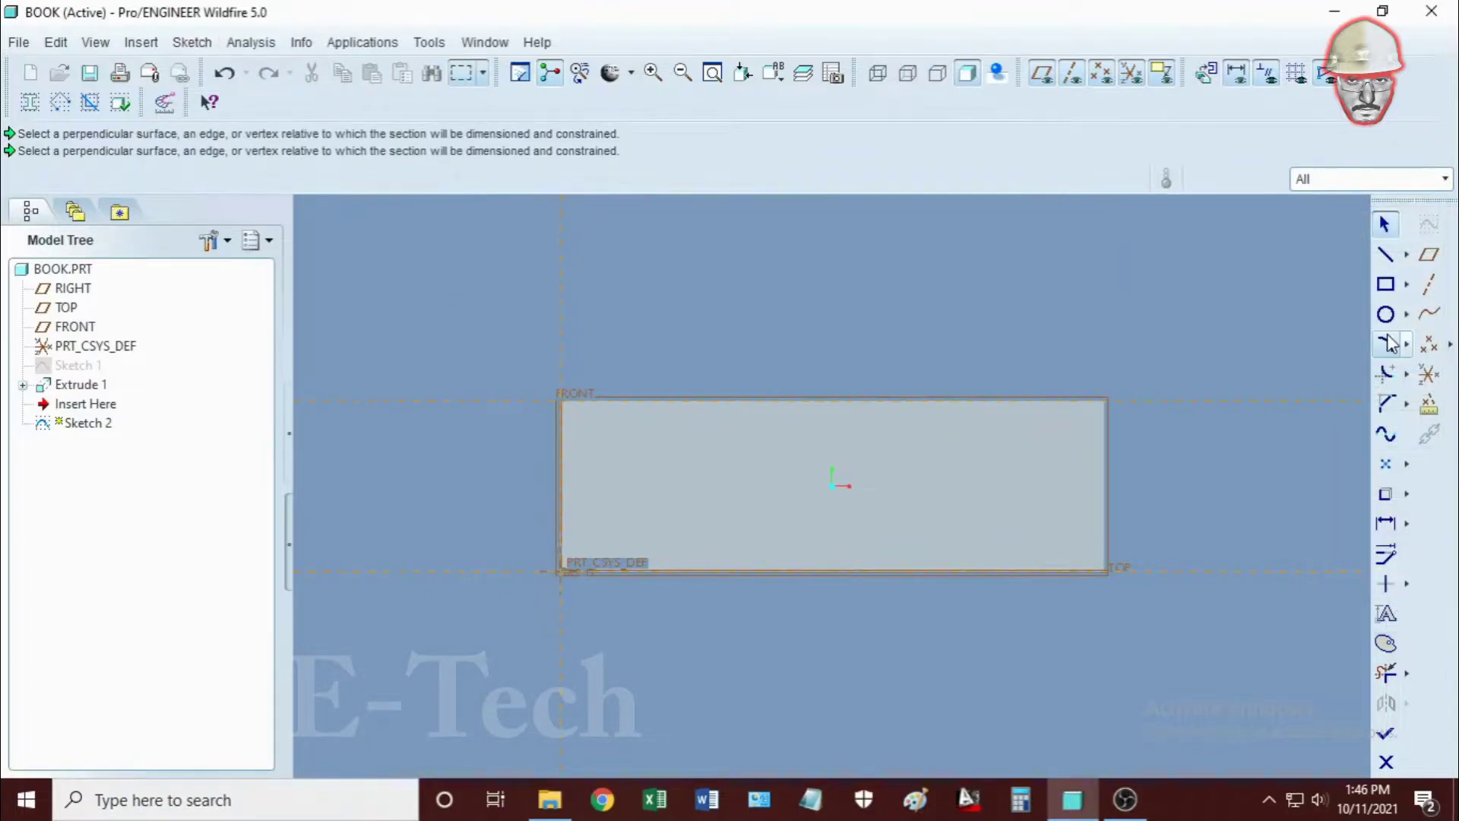
# Draw an arc from the top-left to bottom-left corner, bulging out to the left
pyautogui.click(1386, 344)
pyautogui.click(561, 400)
pyautogui.click(561, 570)
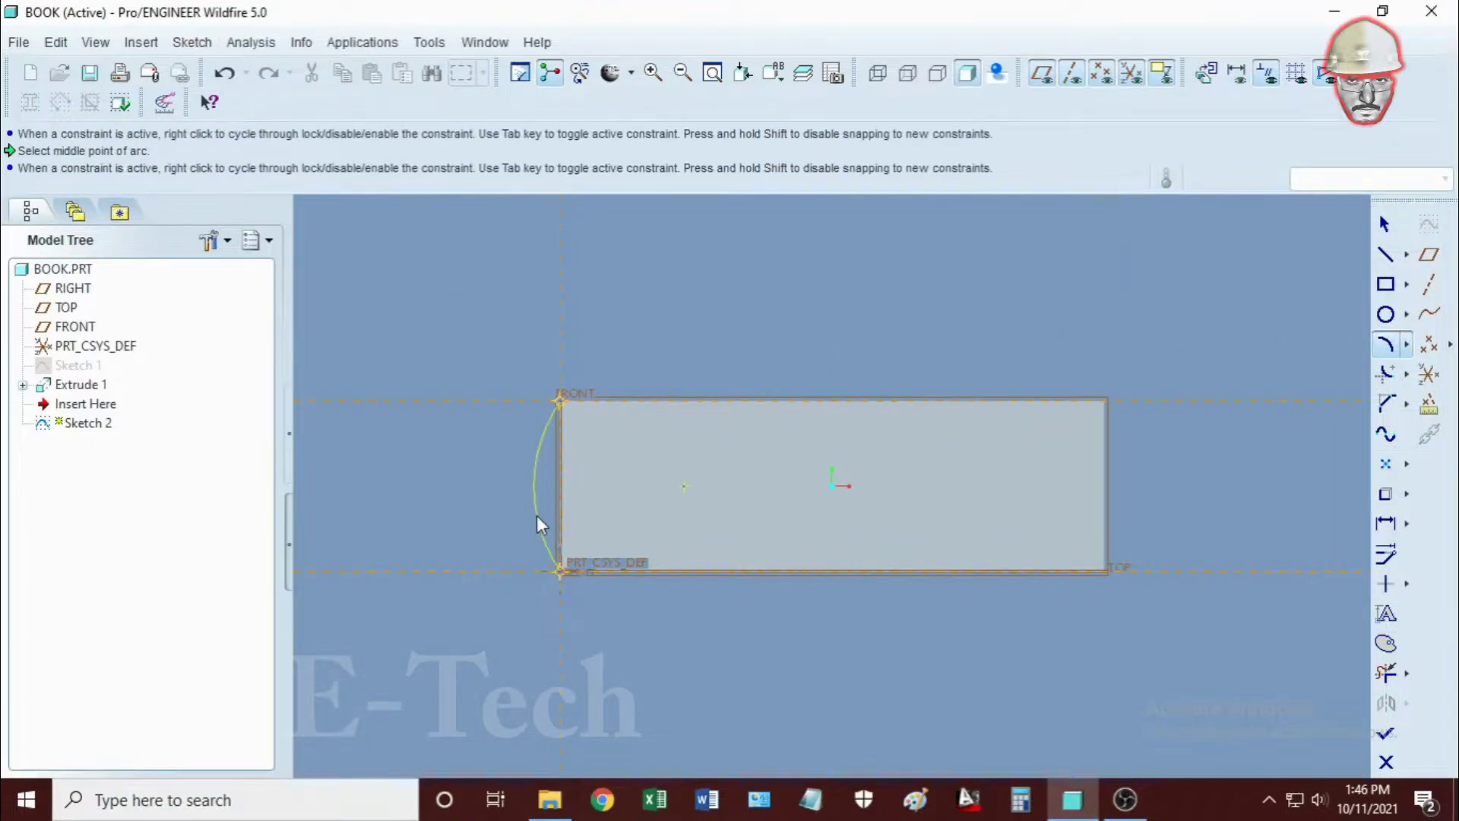
pyautogui.click(526, 491)
pyautogui.click(1385, 225)
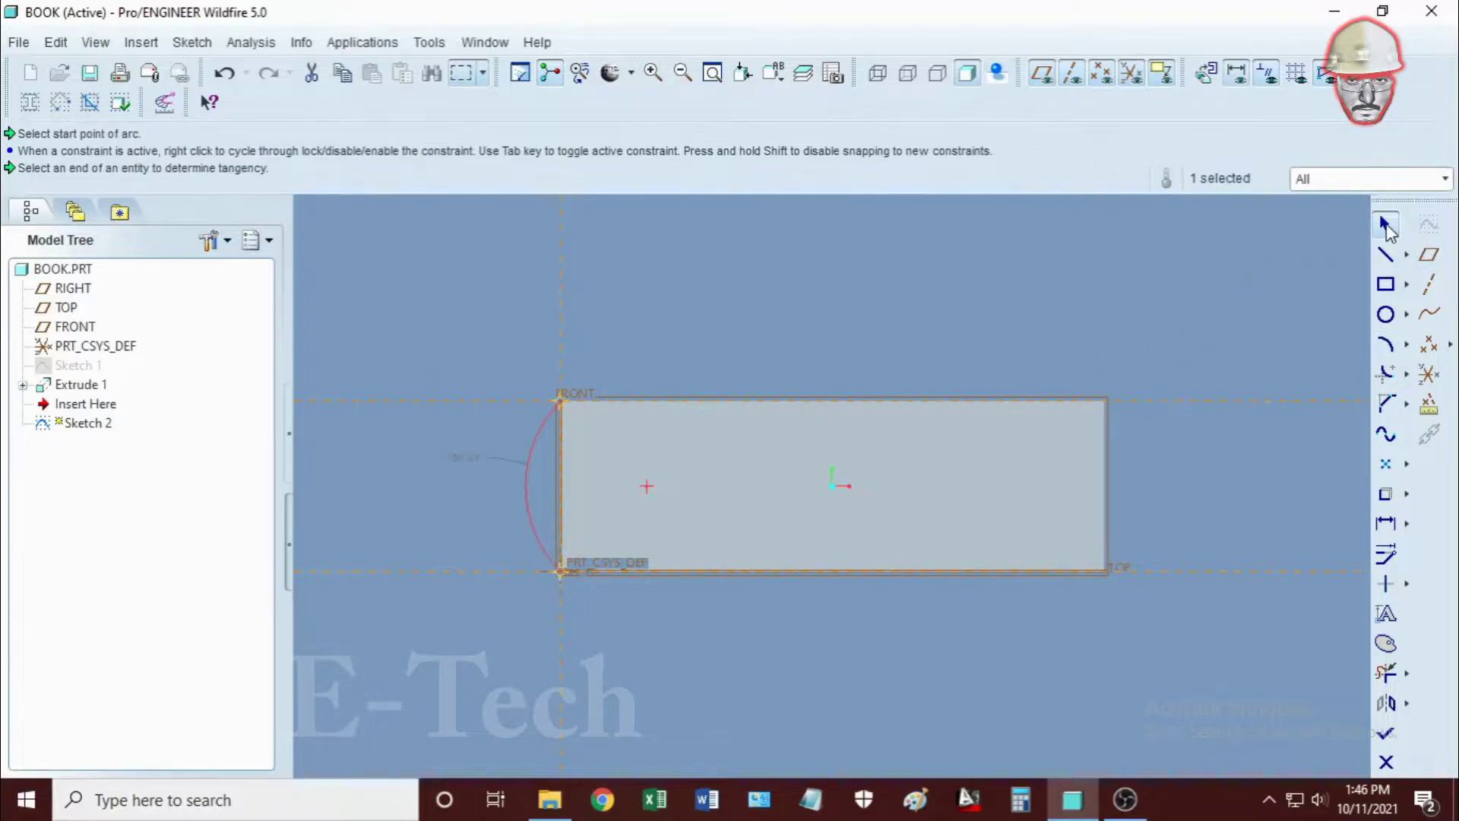
# Zoom into the top-left corner and add a small circle aligned with the top edge
pyautogui.click(1383, 316)
pyautogui.click(652, 73)
pyautogui.click(706, 334)
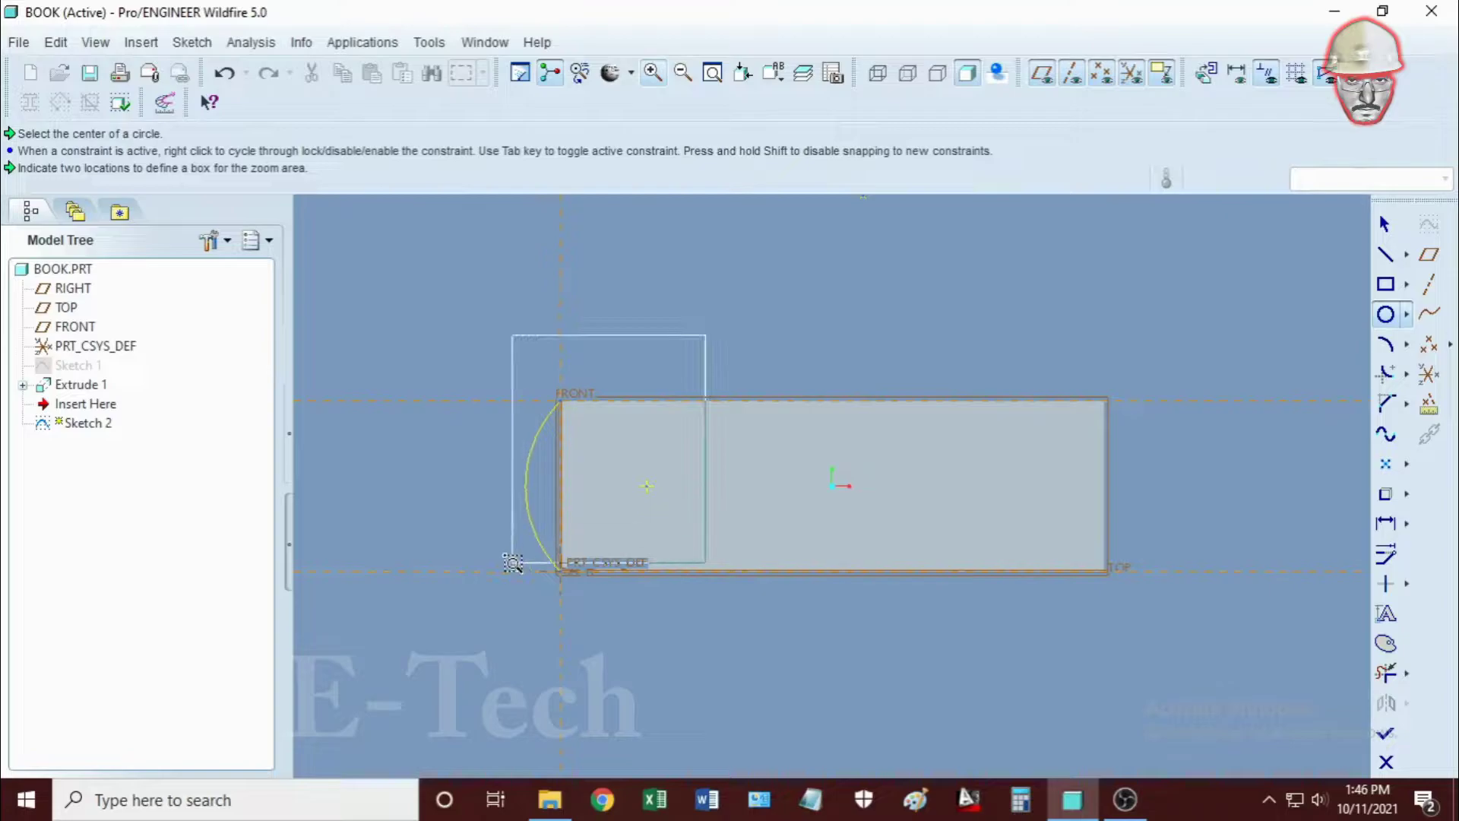
pyautogui.click(512, 601)
pyautogui.click(1385, 314)
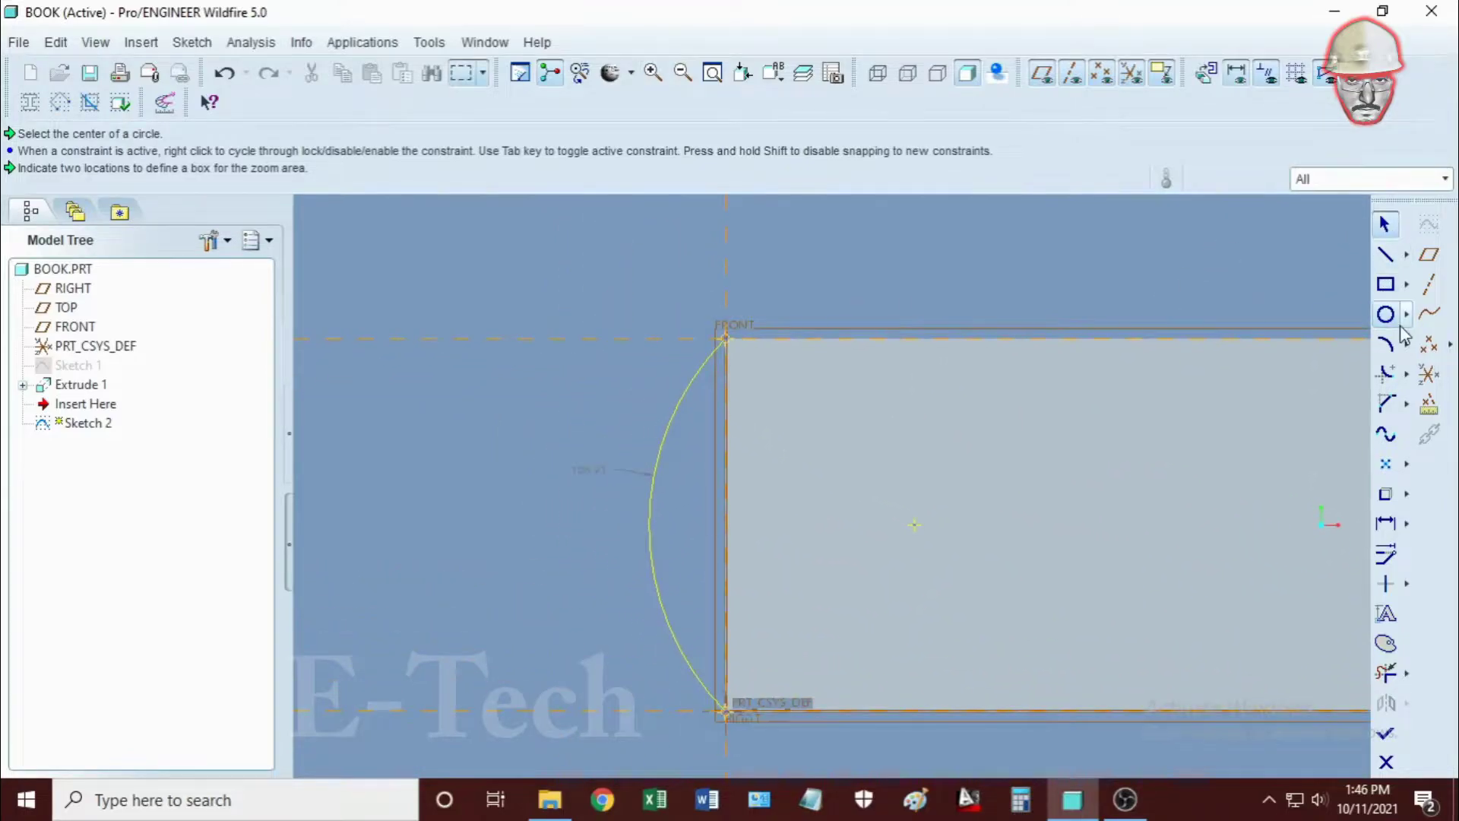
pyautogui.click(752, 338)
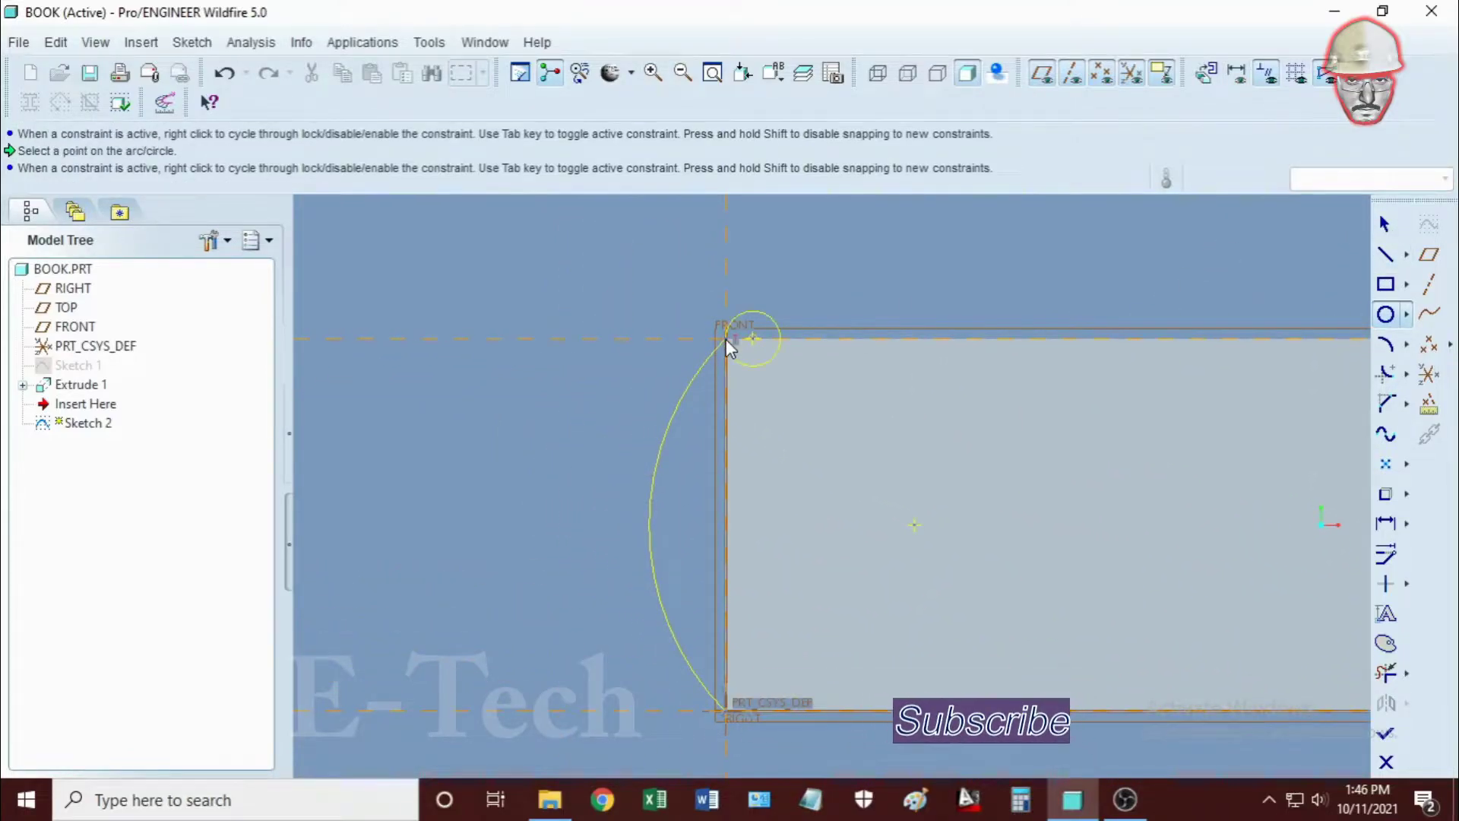
pyautogui.click(737, 341)
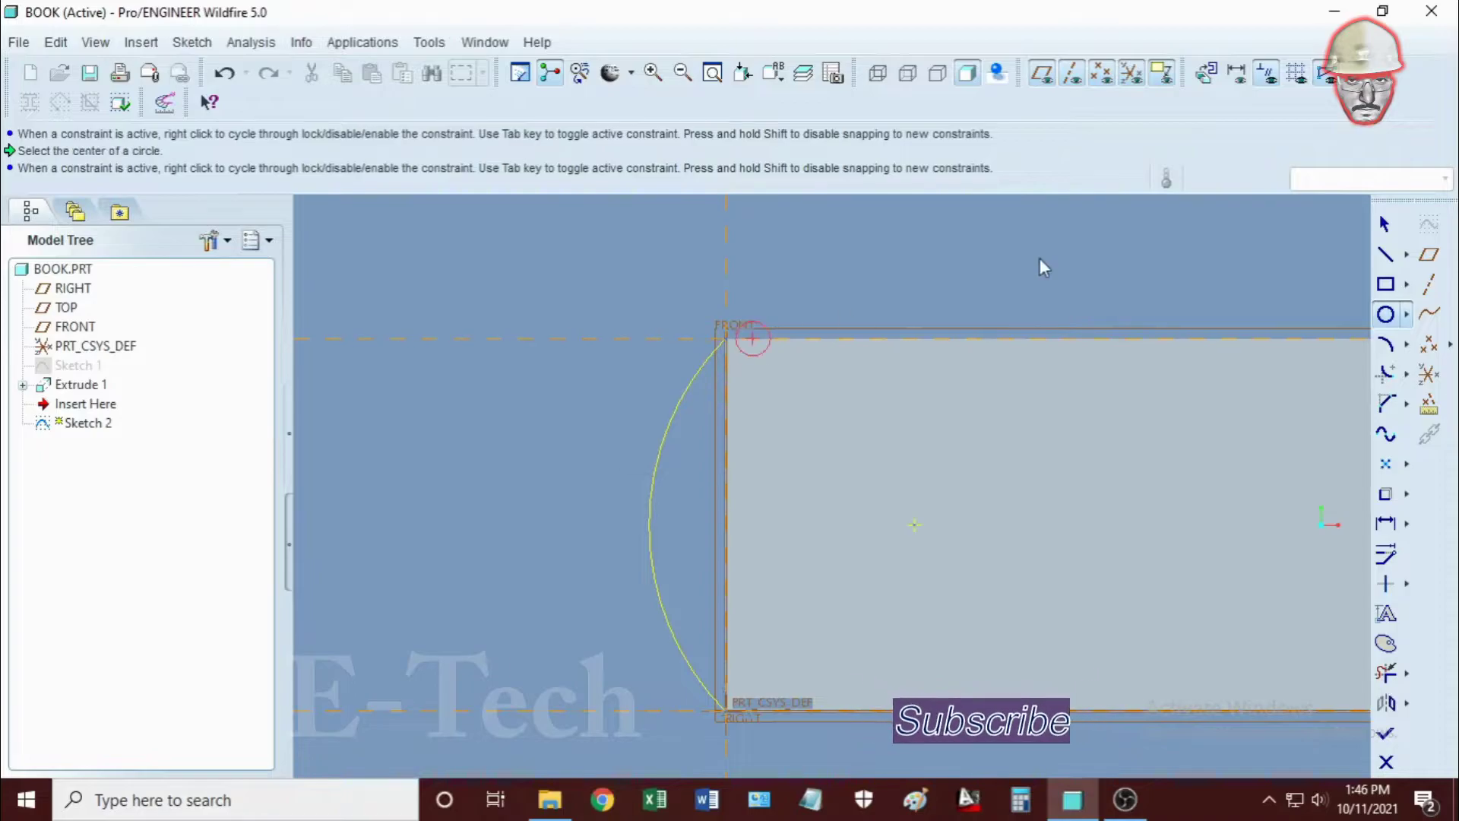
pyautogui.click(1385, 225)
pyautogui.click(1407, 583)
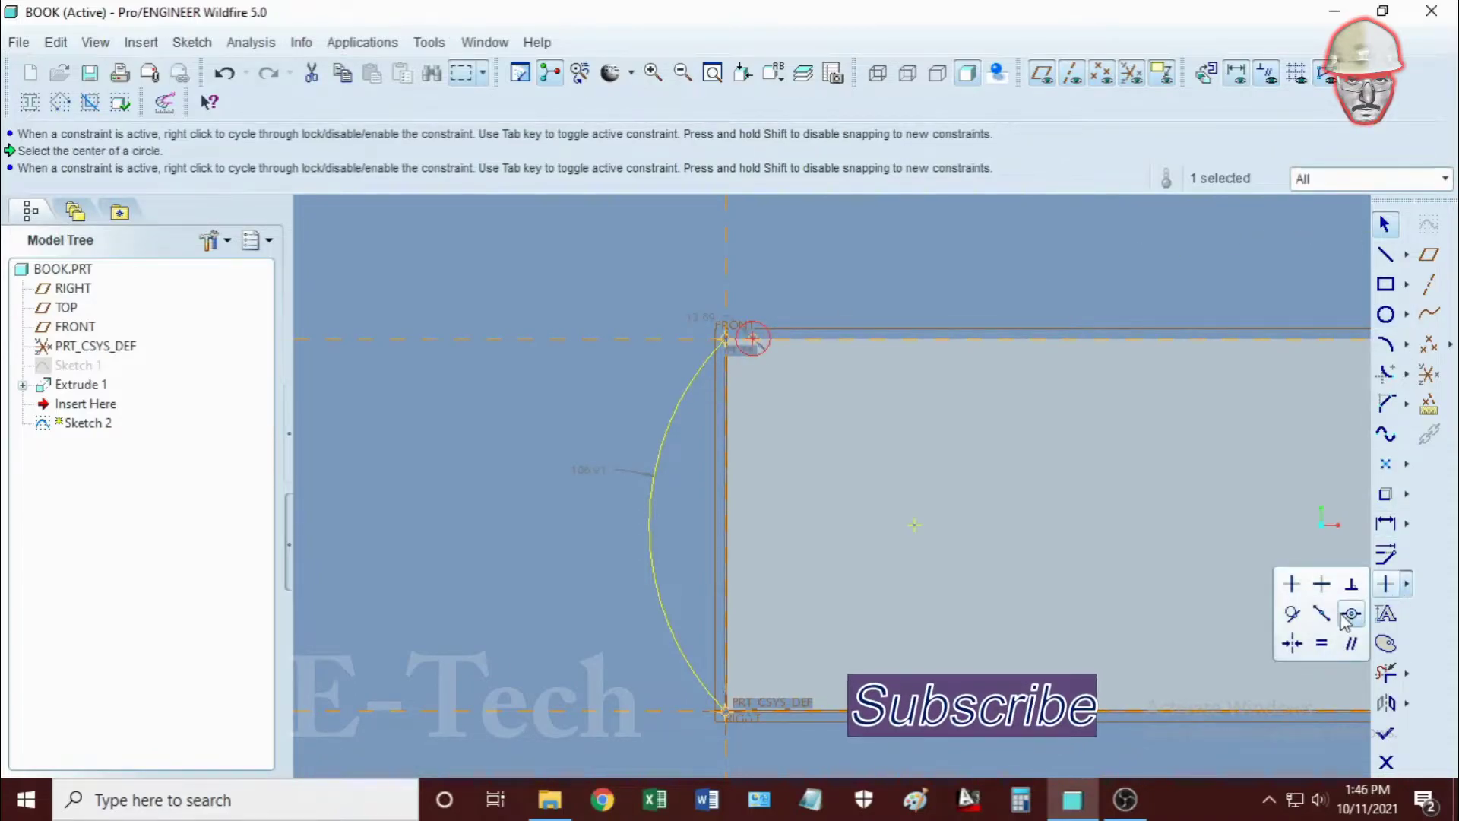
pyautogui.click(1339, 608)
pyautogui.click(734, 345)
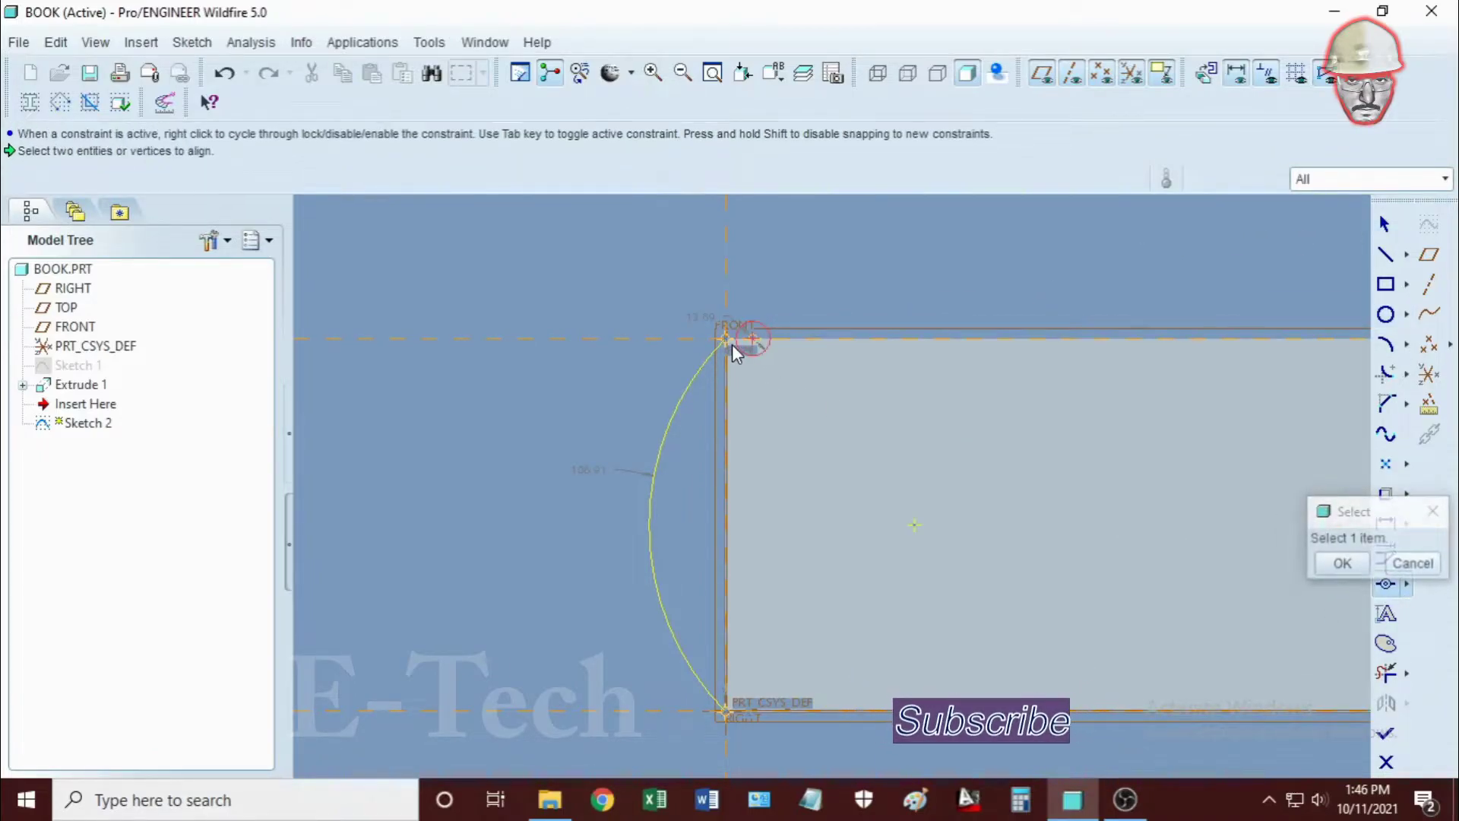
pyautogui.click(1331, 566)
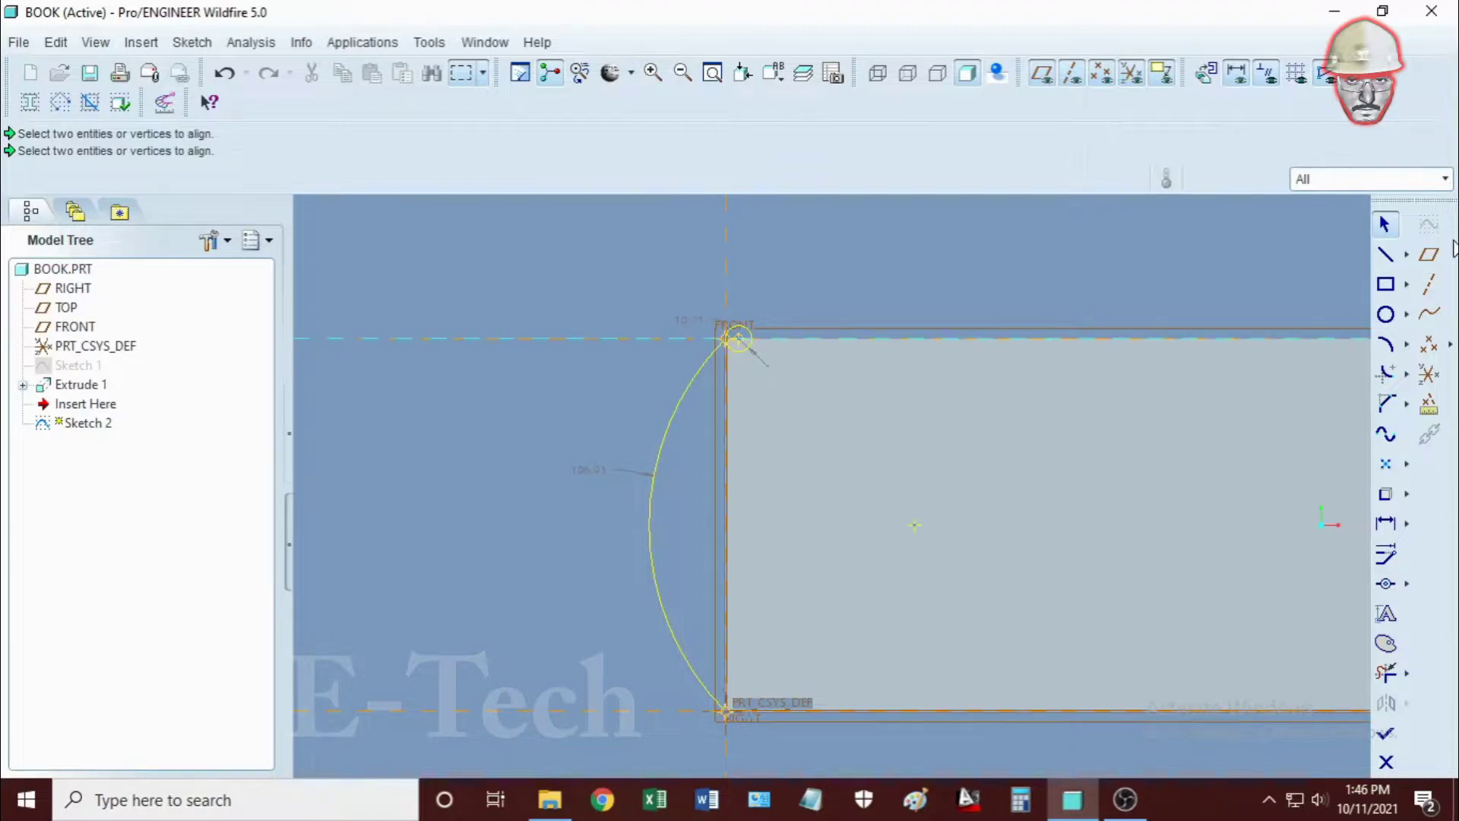
# Add a horizontal centerline and mirror the top corner vertex across it
pyautogui.click(1406, 256)
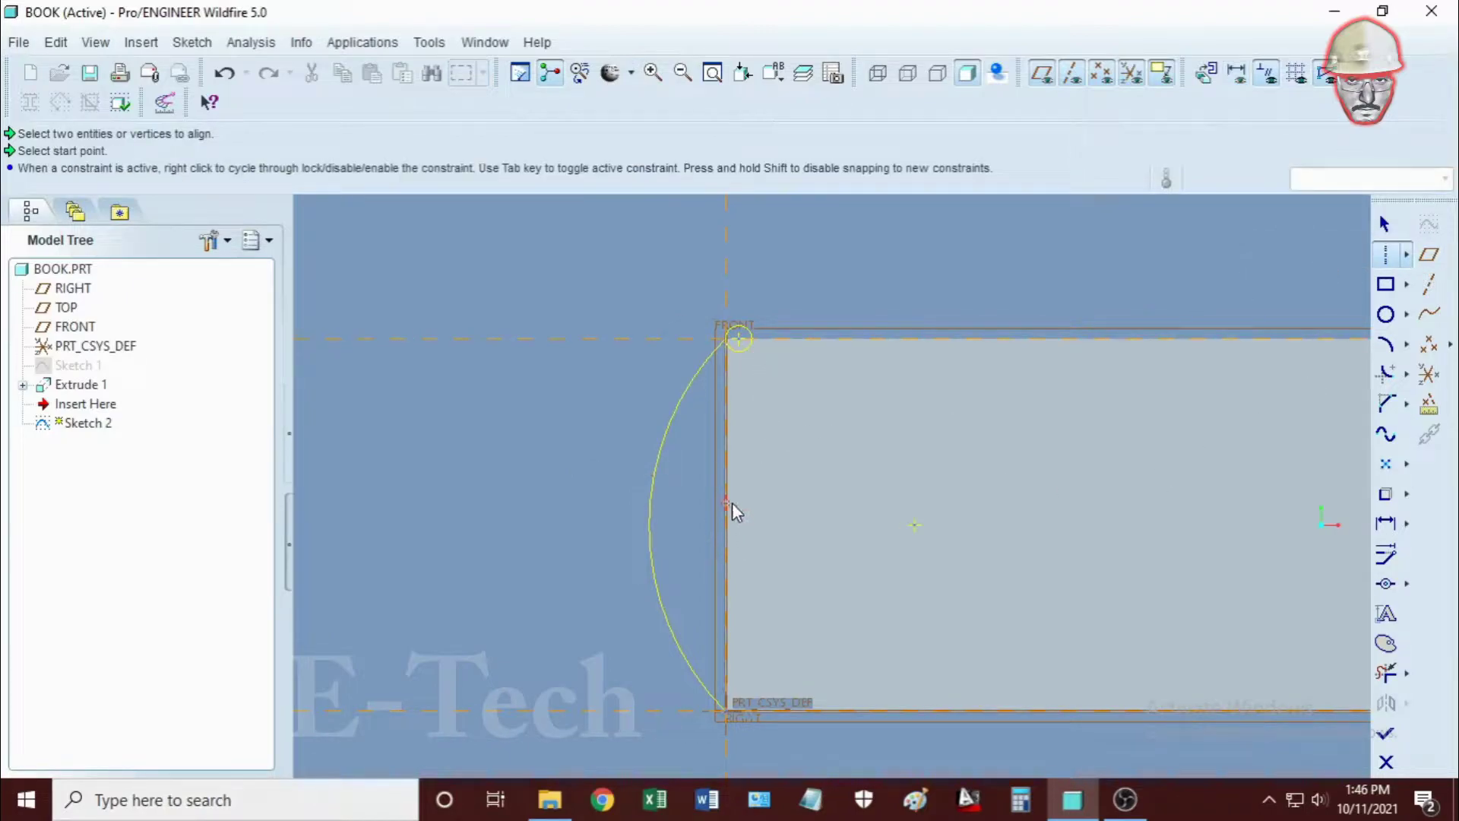
pyautogui.click(726, 525)
pyautogui.click(879, 528)
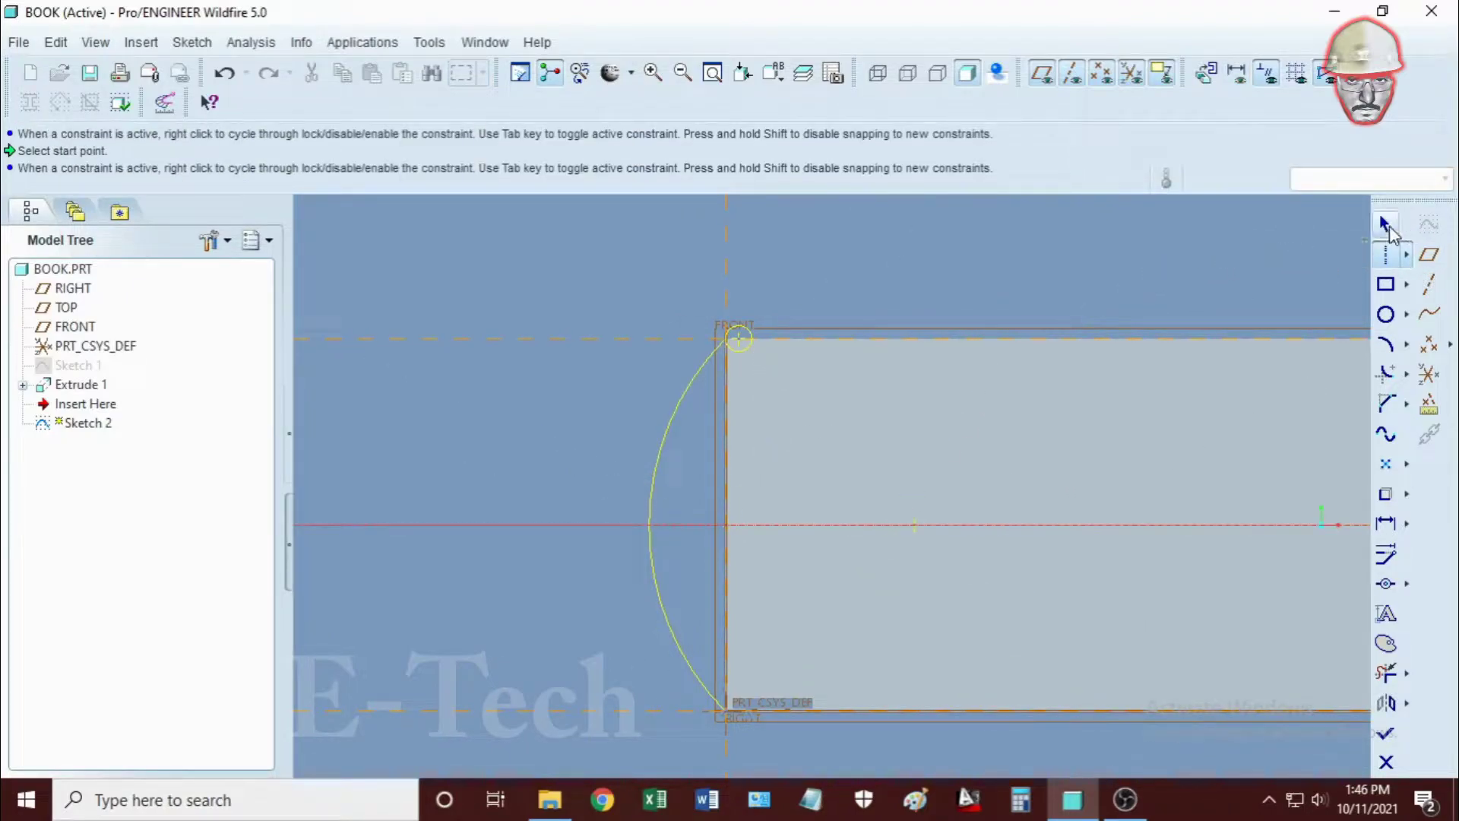
pyautogui.click(1384, 223)
pyautogui.click(742, 349)
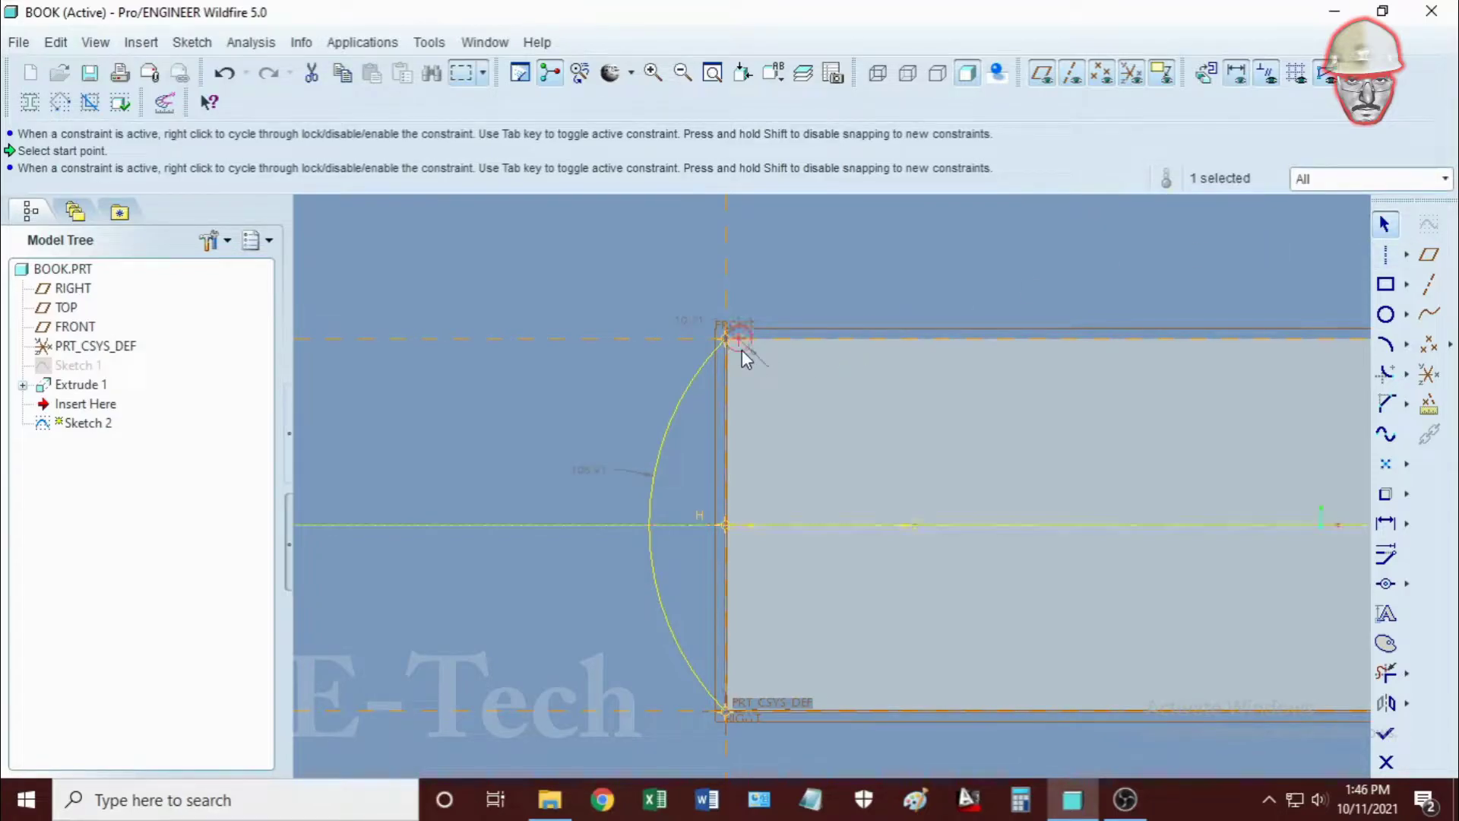
pyautogui.click(1385, 702)
pyautogui.click(900, 525)
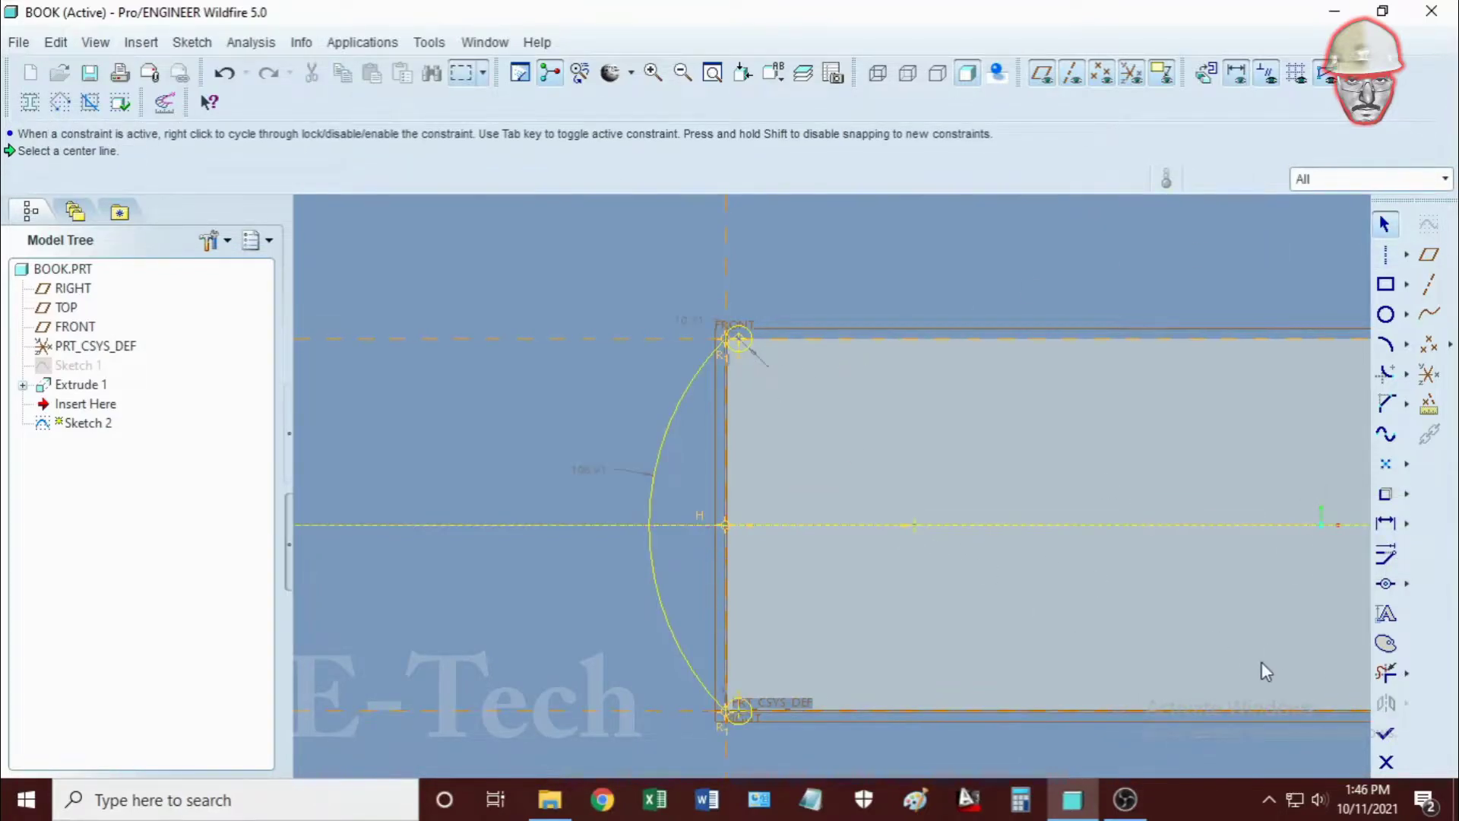
# Draw a straight line from the arc's top corner to its bottom corner, then complete the sketch
pyautogui.click(1406, 255)
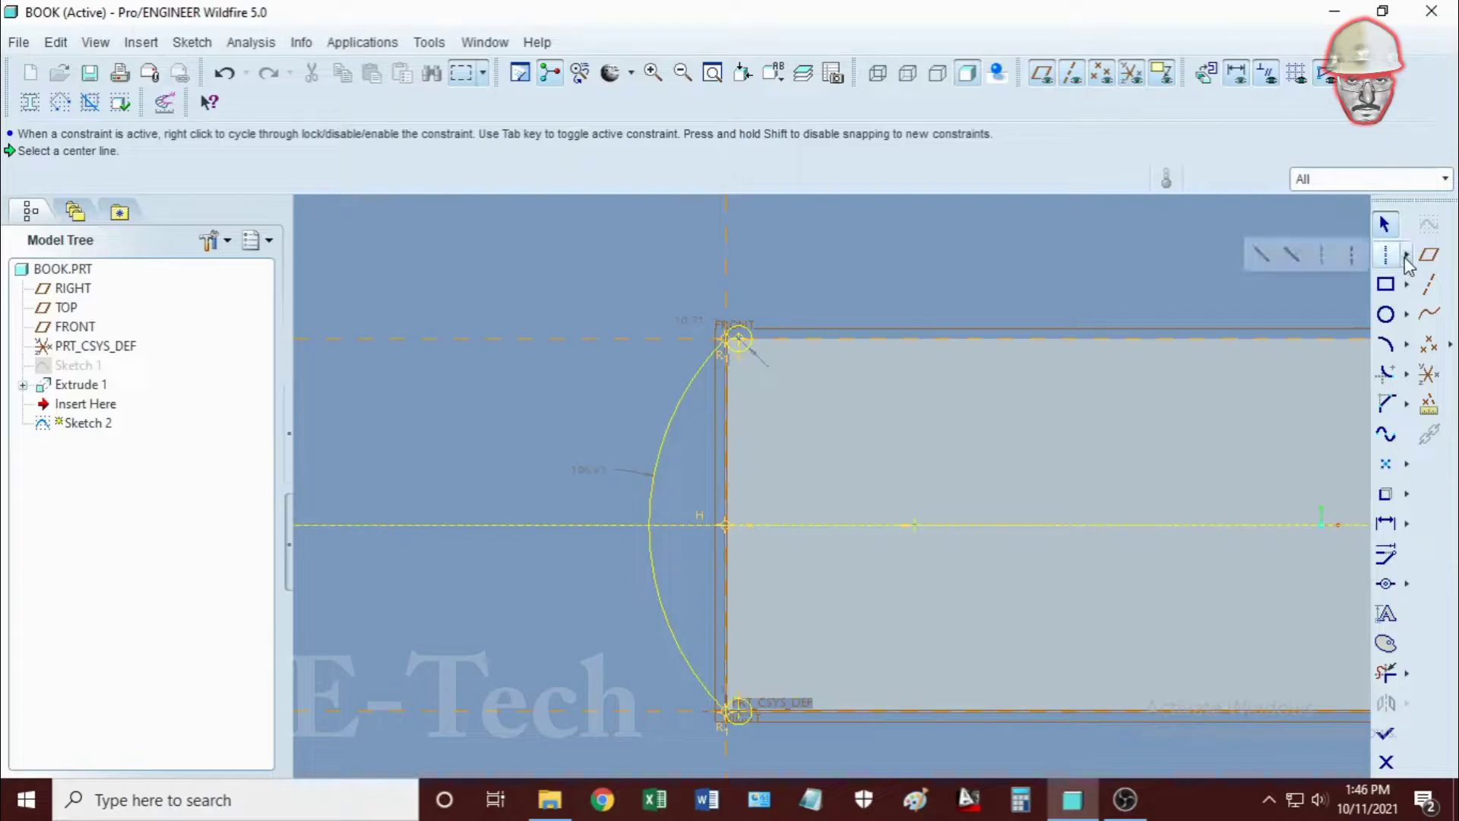
pyautogui.click(1262, 256)
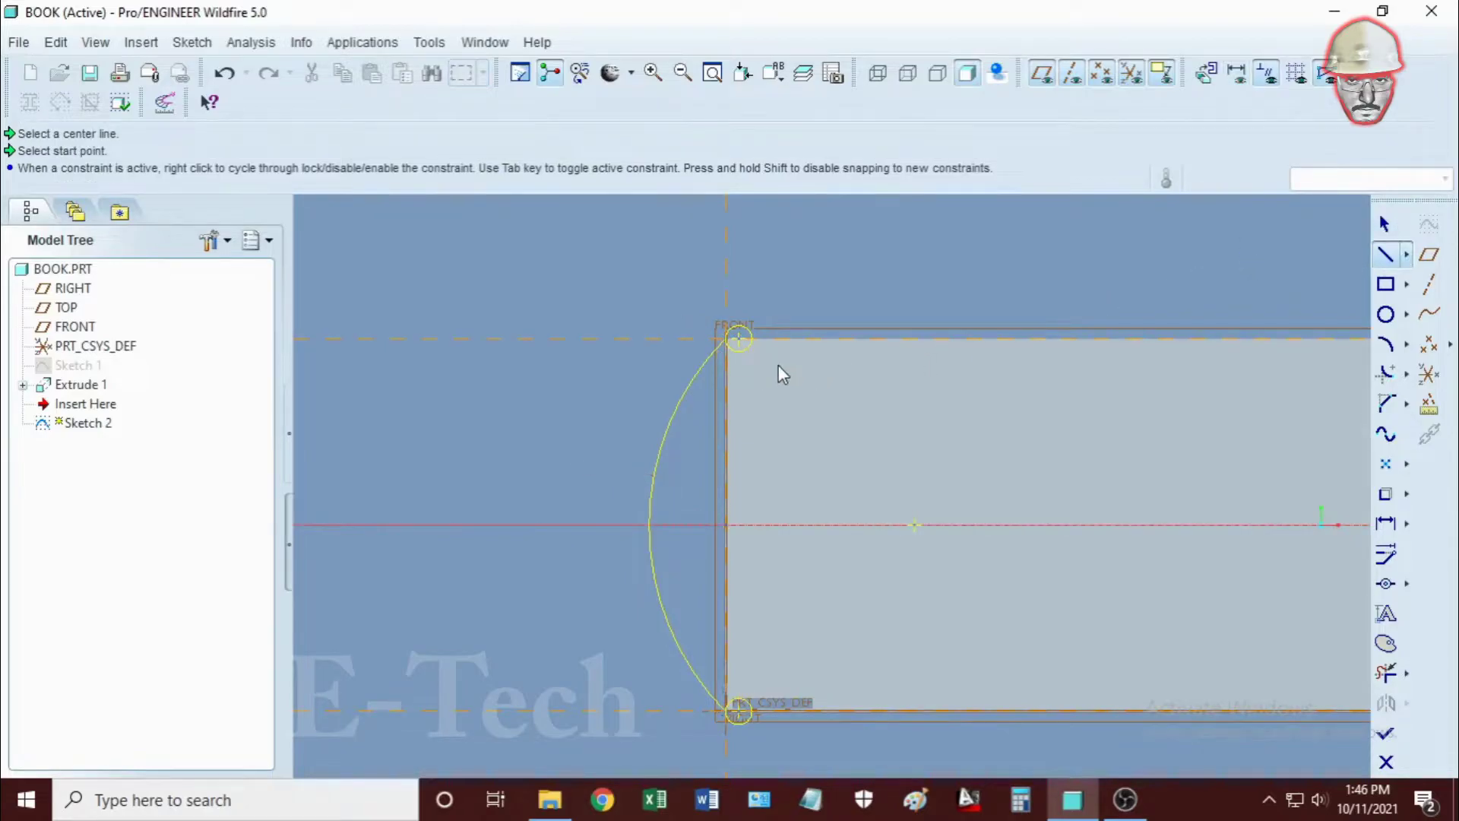
pyautogui.click(735, 353)
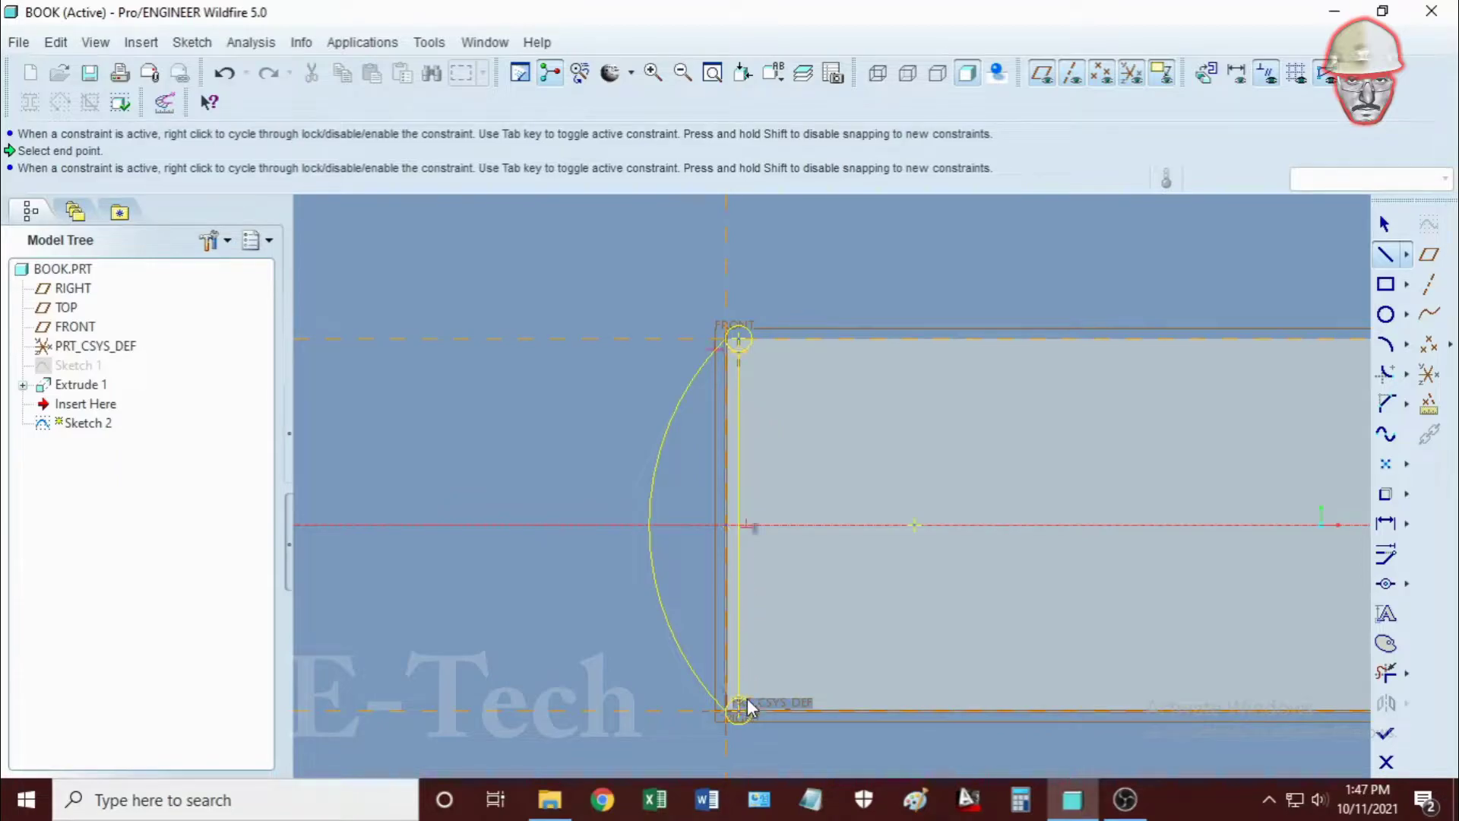
pyautogui.click(747, 705)
pyautogui.click(1385, 224)
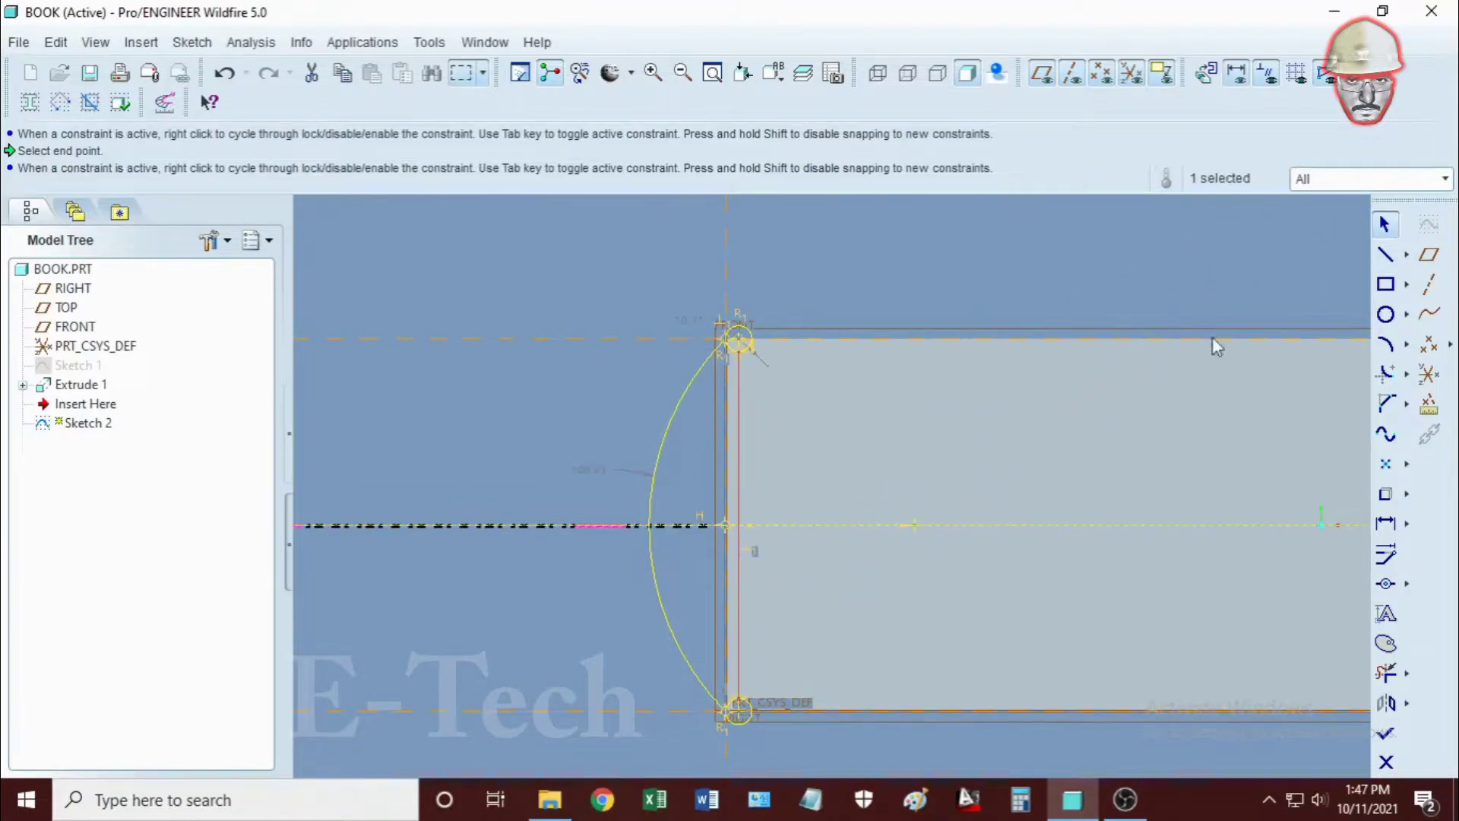
pyautogui.click(922, 526)
pyautogui.click(1385, 673)
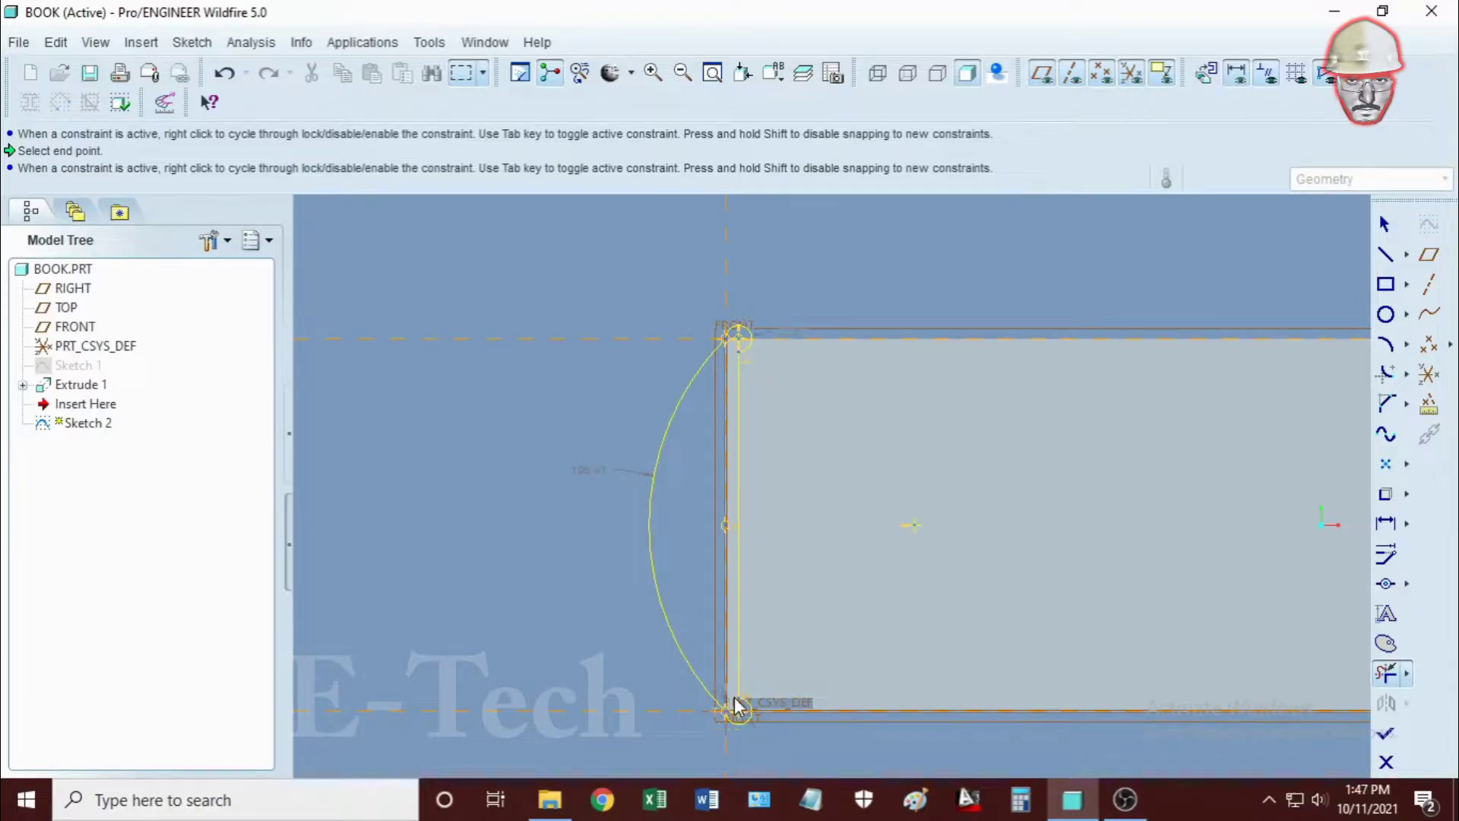
pyautogui.click(1385, 734)
# Extrude the curved spine sketch Through Until the book's far side face for a rounded spine
pyautogui.hotkey('ctrl', 'd')
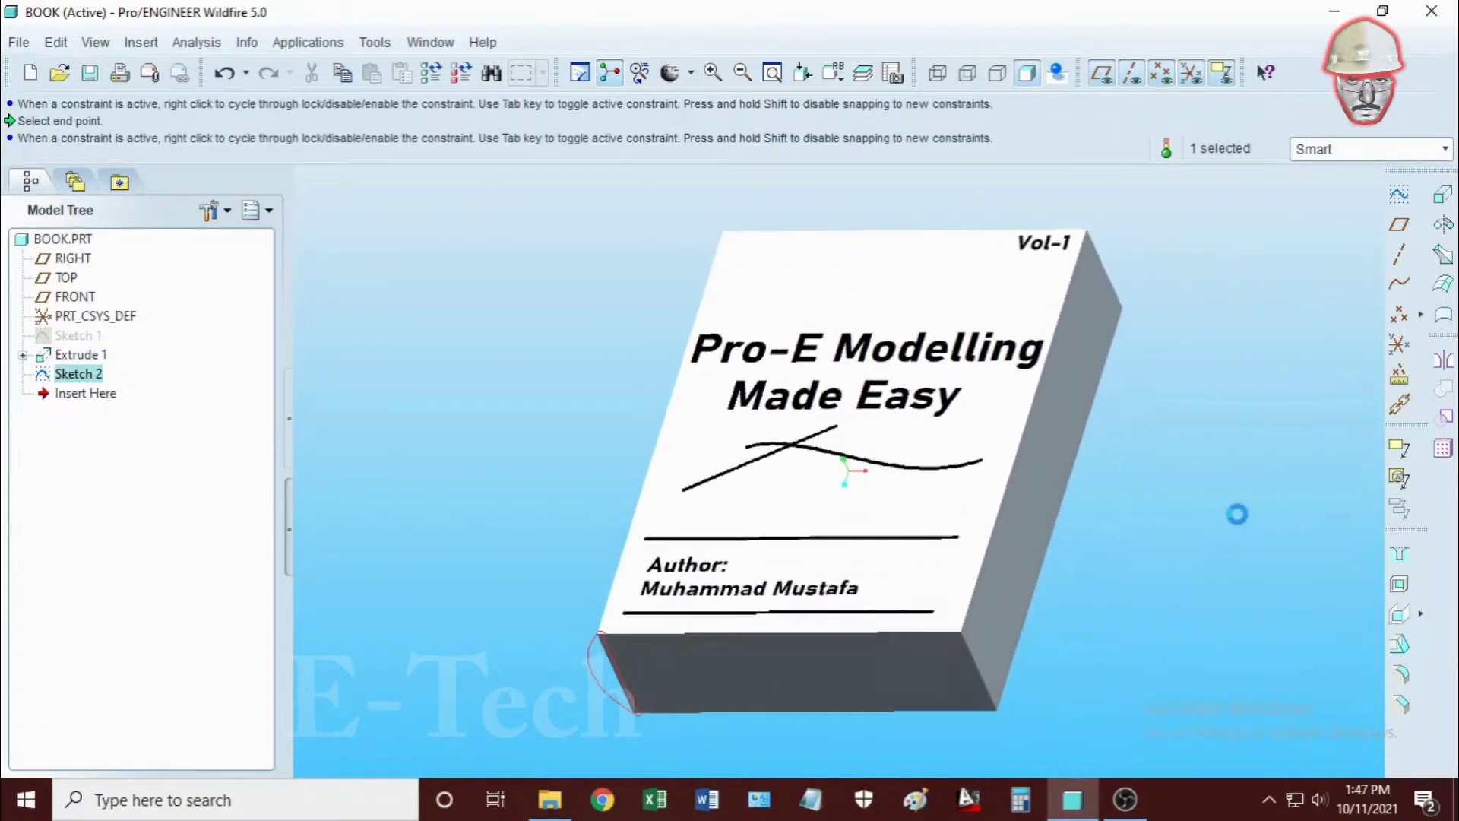
pyautogui.click(1442, 194)
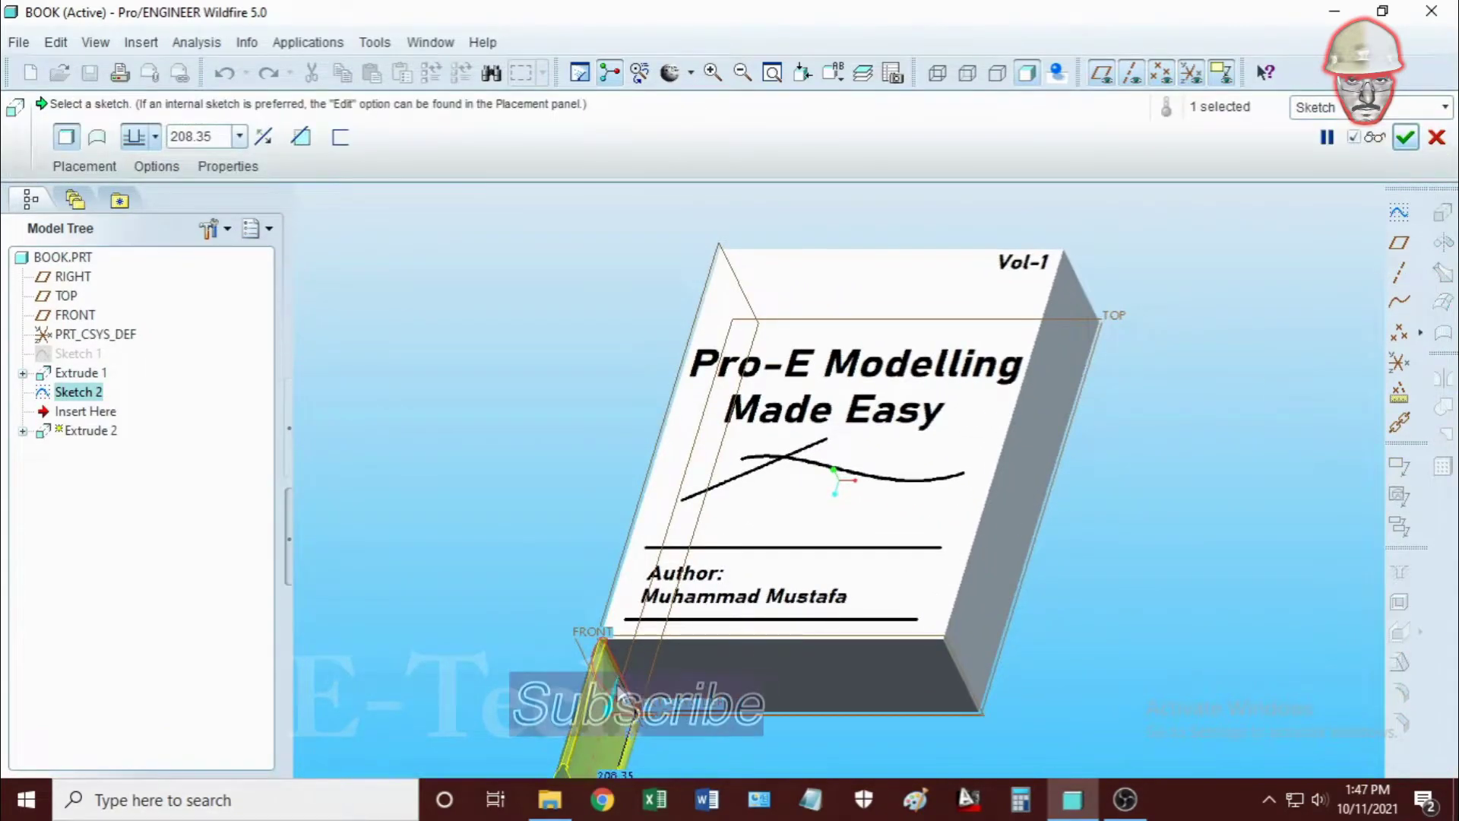
pyautogui.moveTo(618, 693)
pyautogui.mouseDown(button='middle')
pyautogui.moveTo(945, 571)
pyautogui.moveTo(945, 628)
pyautogui.mouseUp(button='middle')
pyautogui.click(155, 137)
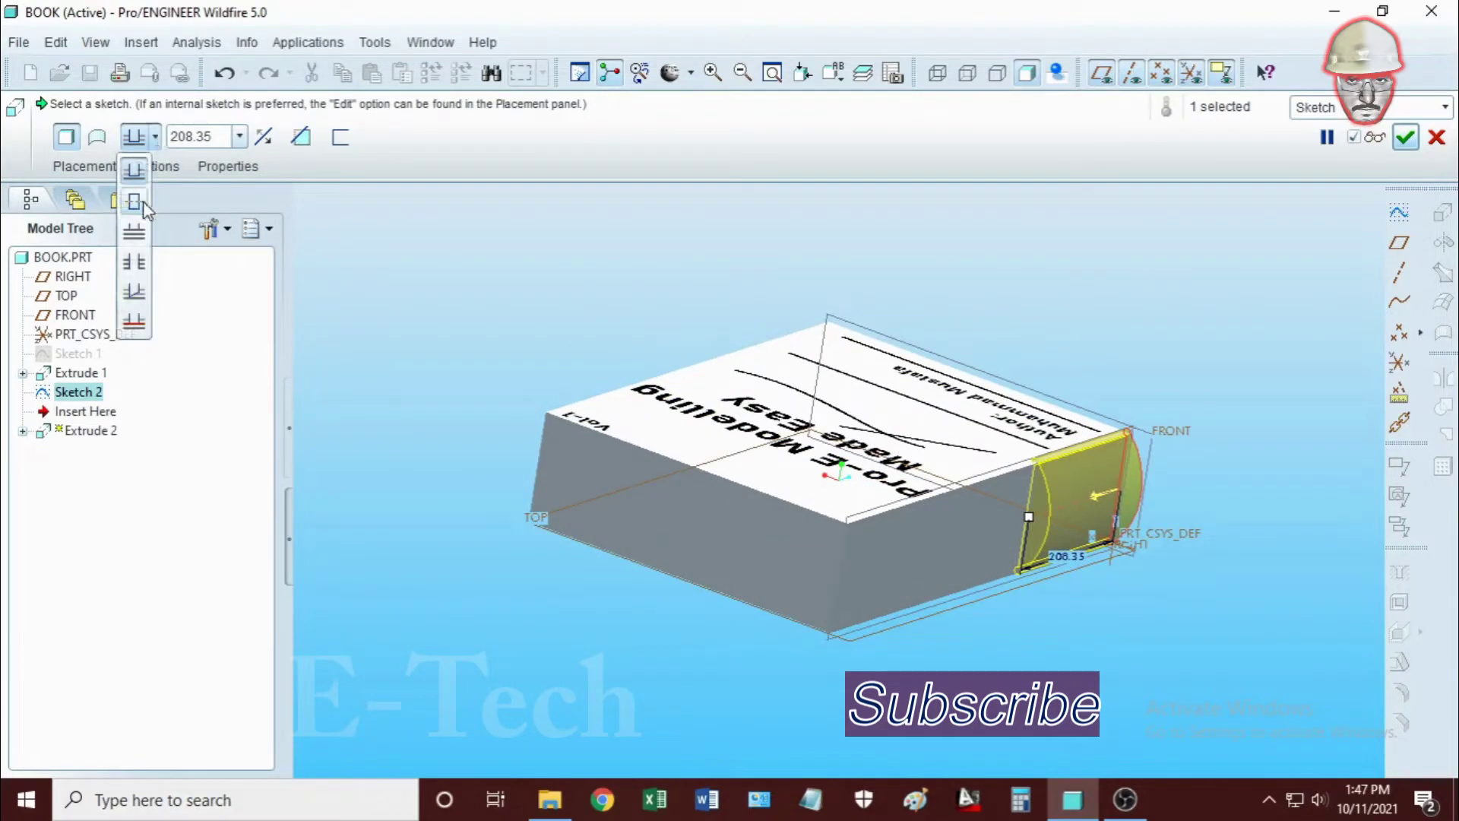
pyautogui.click(134, 292)
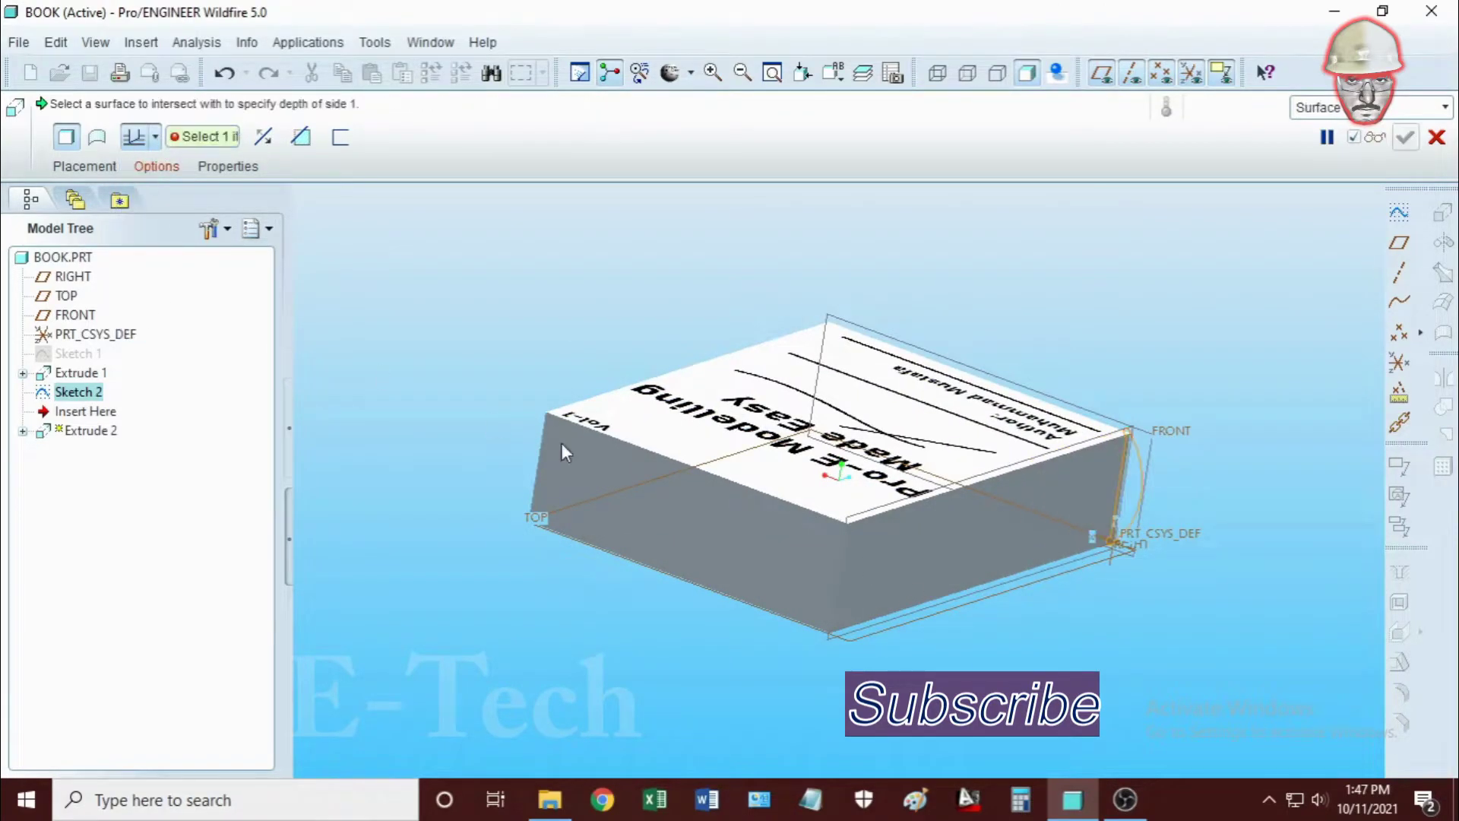
pyautogui.click(736, 541)
pyautogui.click(155, 137)
pyautogui.click(134, 326)
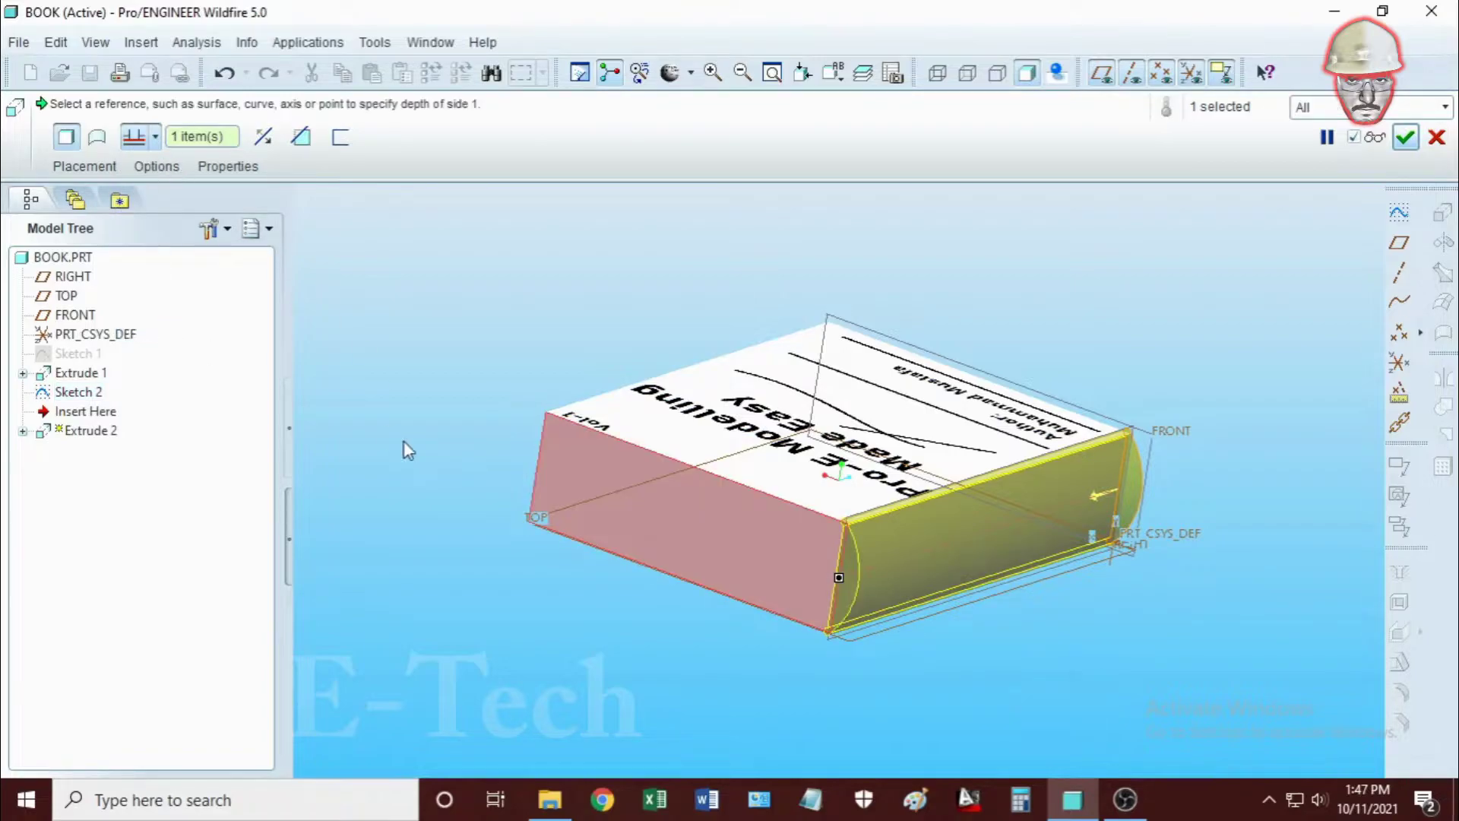
pyautogui.click(1327, 137)
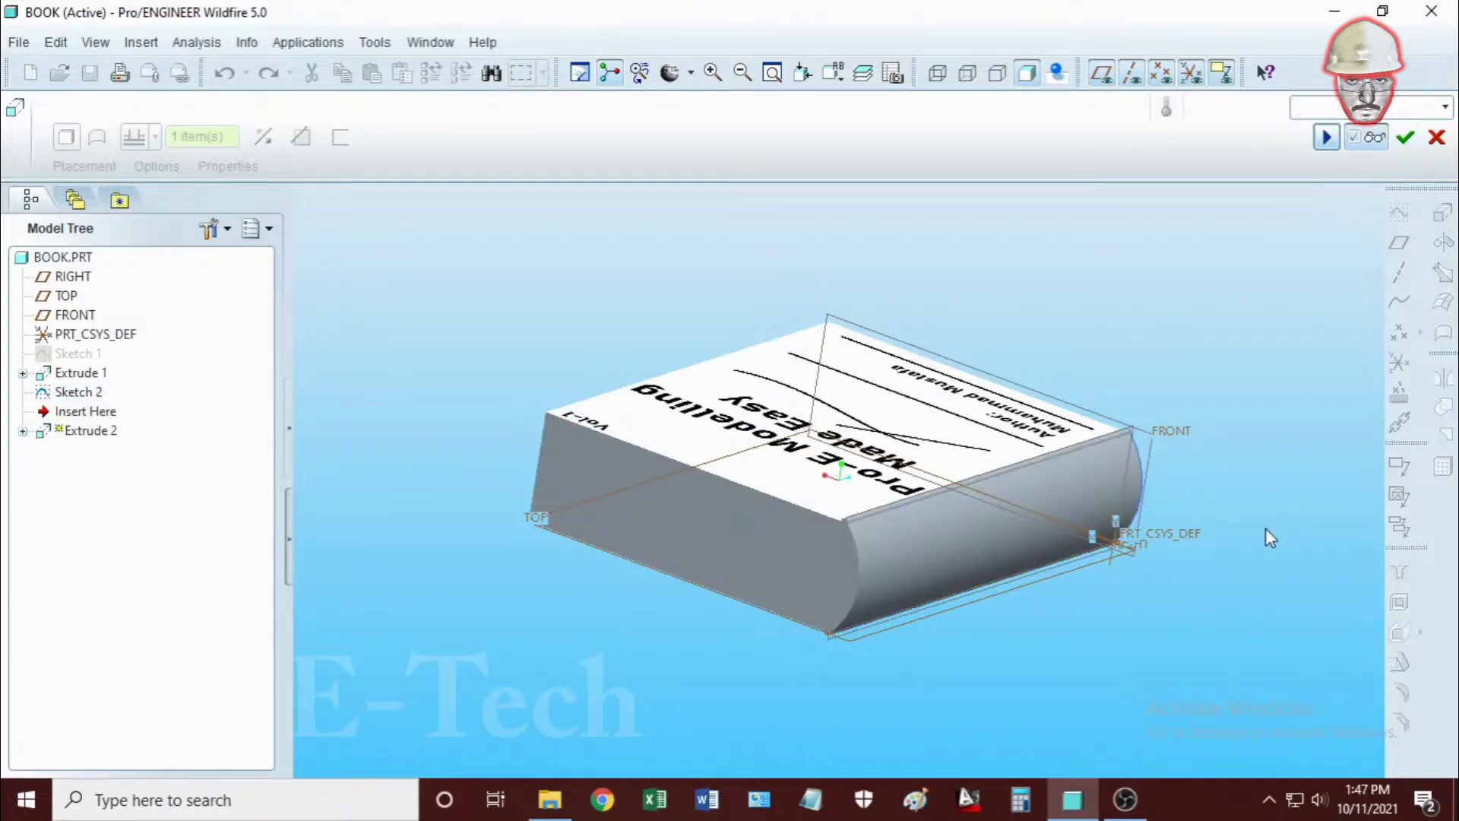
pyautogui.moveTo(1265, 527)
pyautogui.mouseDown(button='middle')
pyautogui.moveTo(1062, 570)
pyautogui.moveTo(1107, 554)
pyautogui.mouseUp(button='middle')
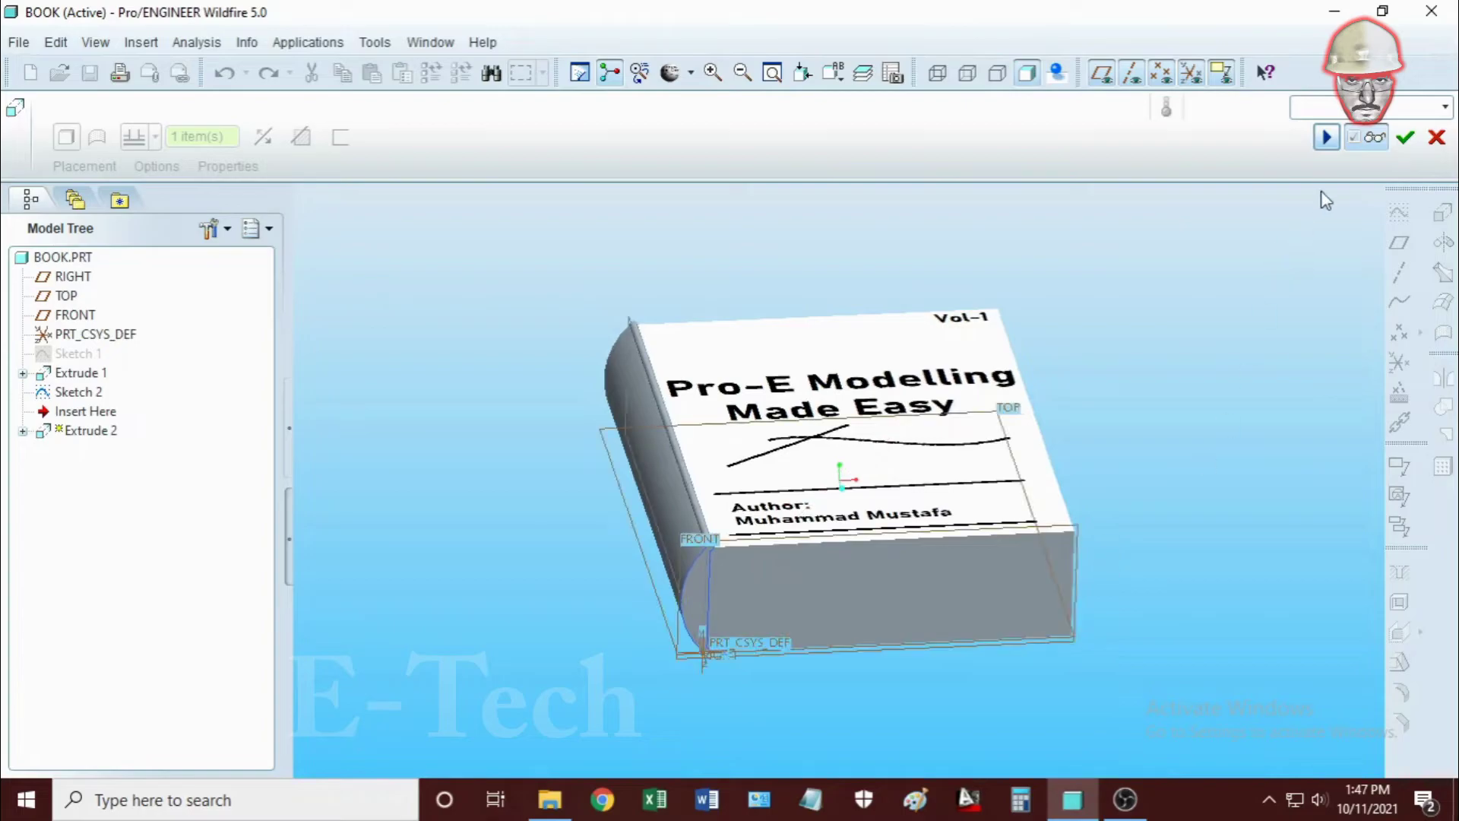
pyautogui.click(1405, 137)
pyautogui.moveTo(1266, 381)
pyautogui.mouseDown(button='middle')
pyautogui.moveTo(1166, 512)
pyautogui.moveTo(1156, 554)
pyautogui.moveTo(1219, 466)
pyautogui.moveTo(1278, 477)
pyautogui.moveTo(1287, 531)
pyautogui.moveTo(1336, 512)
pyautogui.moveTo(1284, 499)
pyautogui.mouseUp(button='middle')
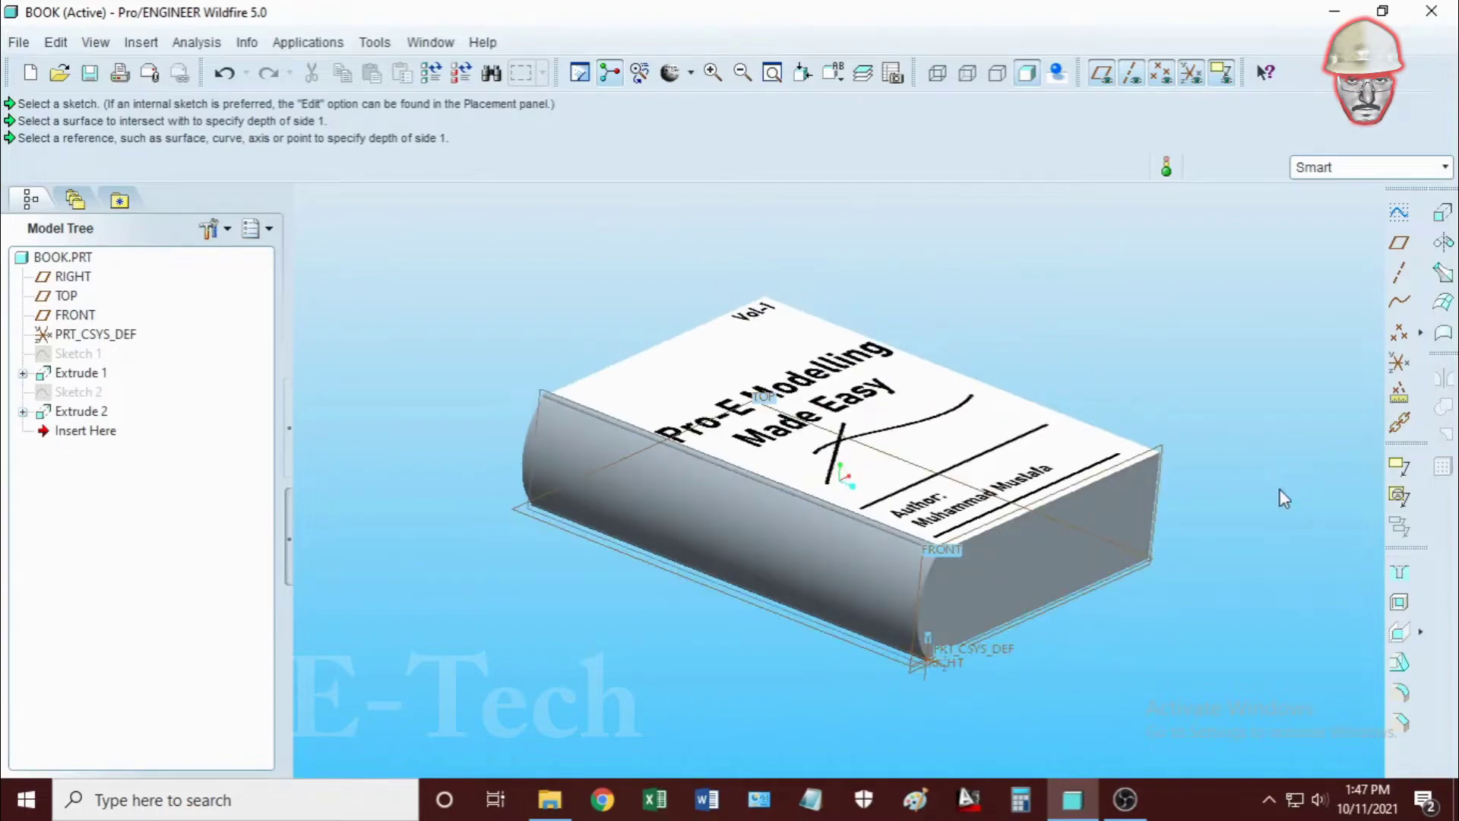
# Round the curved spine edge at radius 5, previewing the result from both ends
pyautogui.click(1401, 692)
pyautogui.moveTo(874, 472); pyautogui.dragTo(777, 490, button='middle')
pyautogui.click(755, 476)
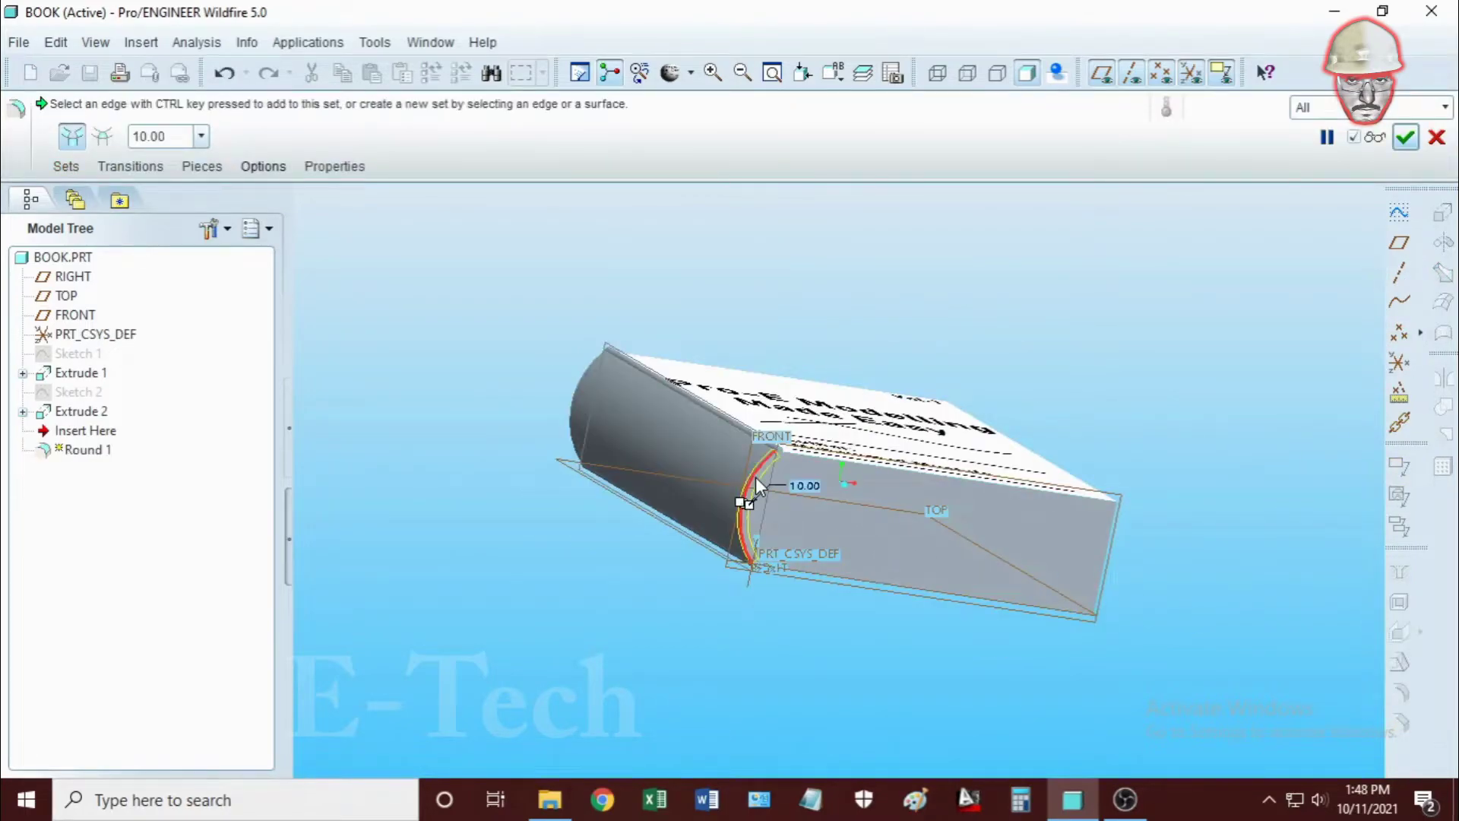
pyautogui.write('5')
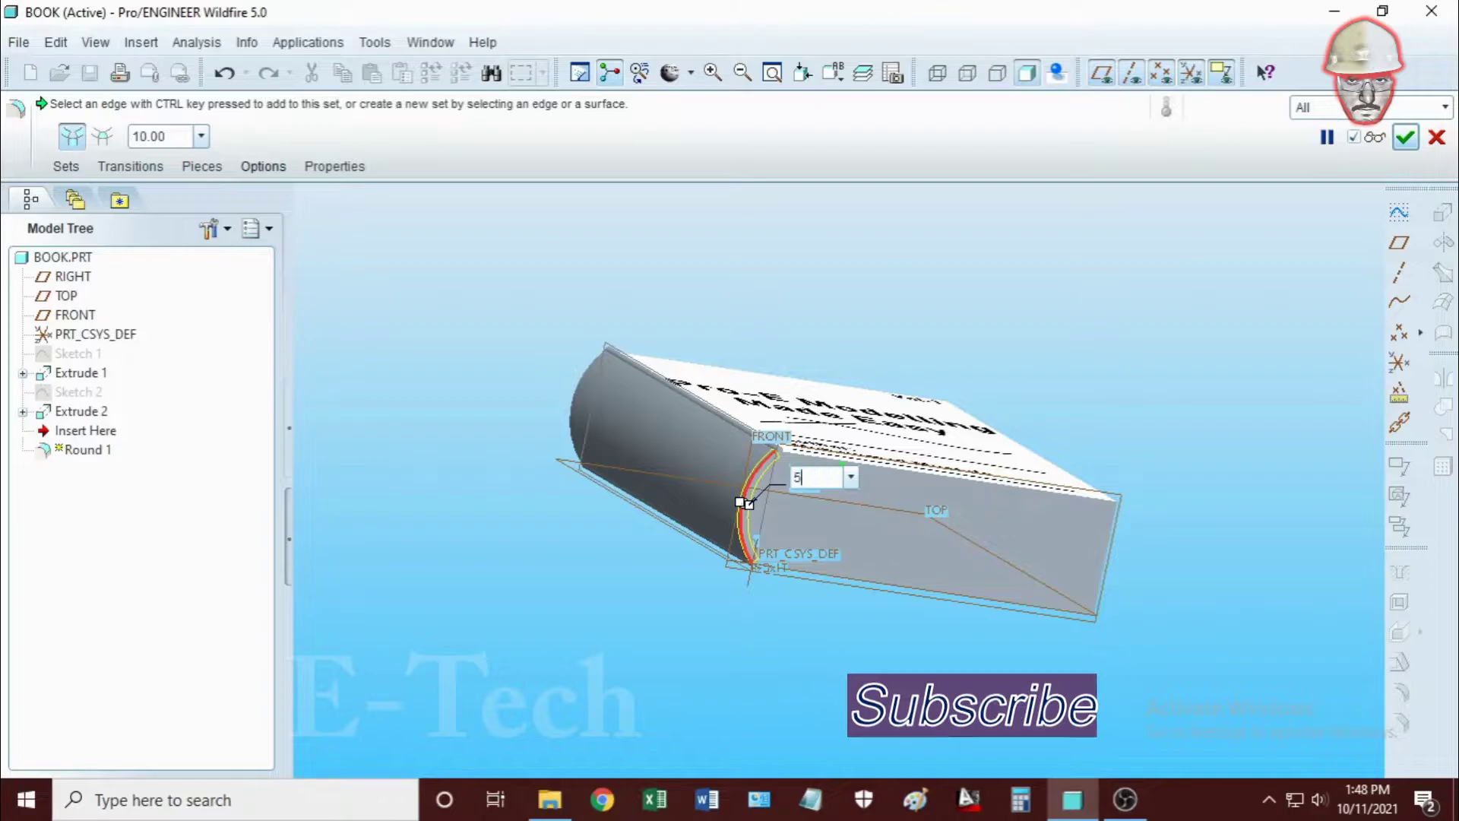
pyautogui.press('Return')
pyautogui.moveTo(813, 485); pyautogui.dragTo(939, 527, button='middle')
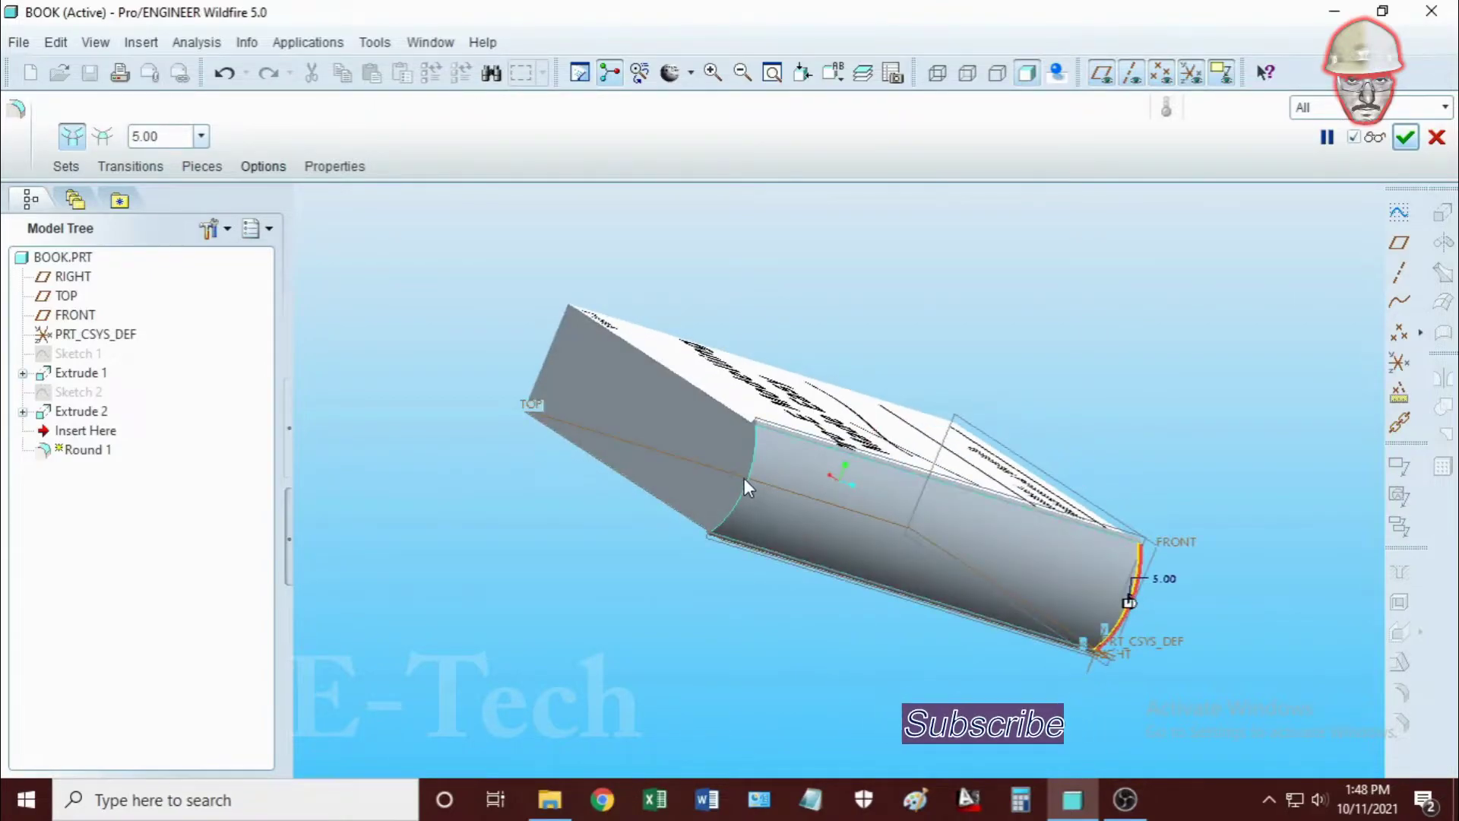
pyautogui.click(1375, 137)
pyautogui.moveTo(1189, 499)
pyautogui.mouseDown(button='middle')
pyautogui.moveTo(1075, 558)
pyautogui.moveTo(1125, 486)
pyautogui.mouseUp(button='middle')
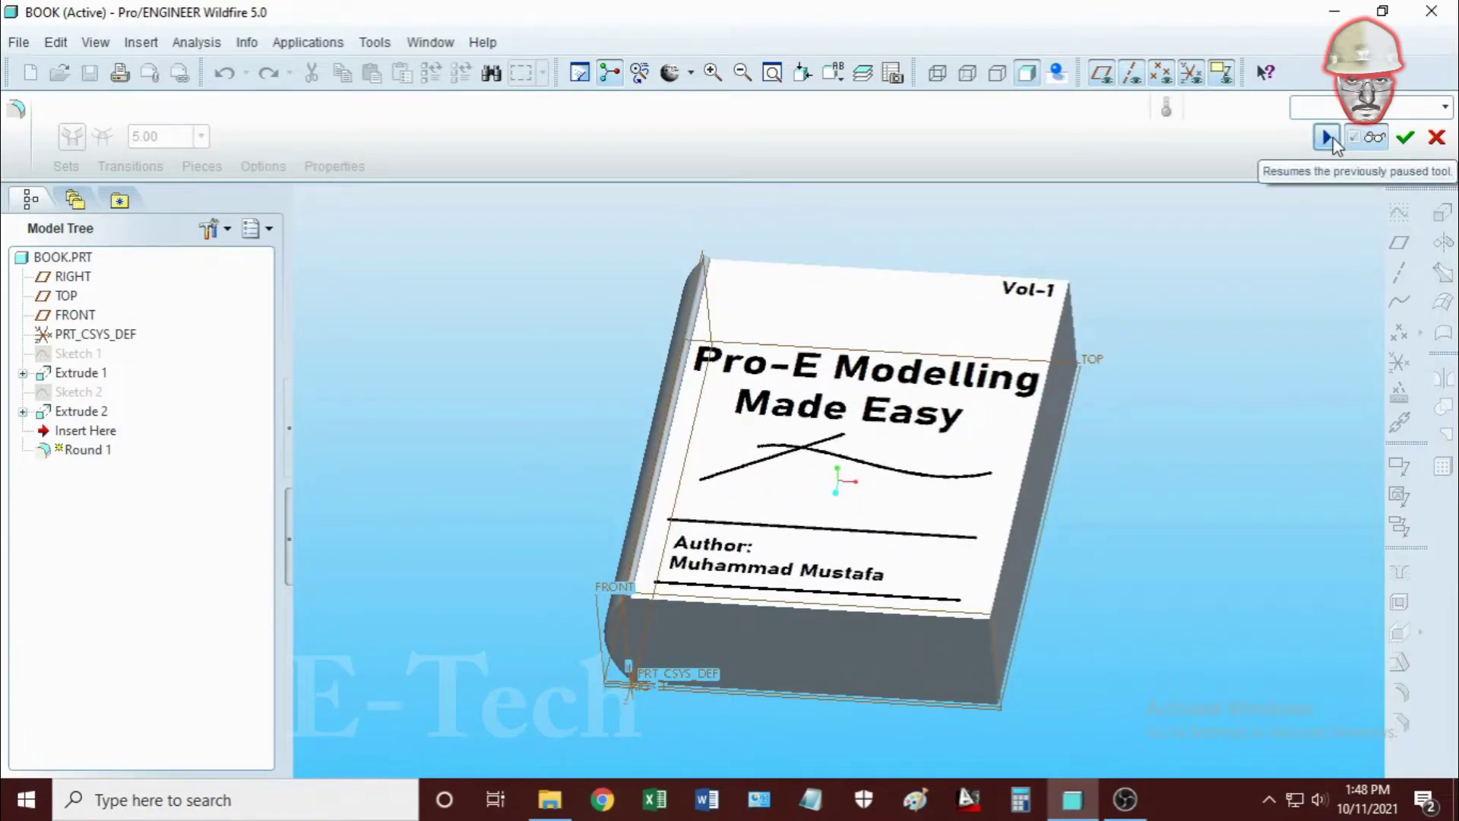
pyautogui.click(1329, 139)
pyautogui.moveTo(1280, 425)
pyautogui.mouseDown(button='middle')
pyautogui.moveTo(1258, 472)
pyautogui.moveTo(1279, 490)
pyautogui.mouseUp(button='middle')
# Edit Sketch 2's references from the model tree and finish the sketch to regenerate
pyautogui.click(84, 392)
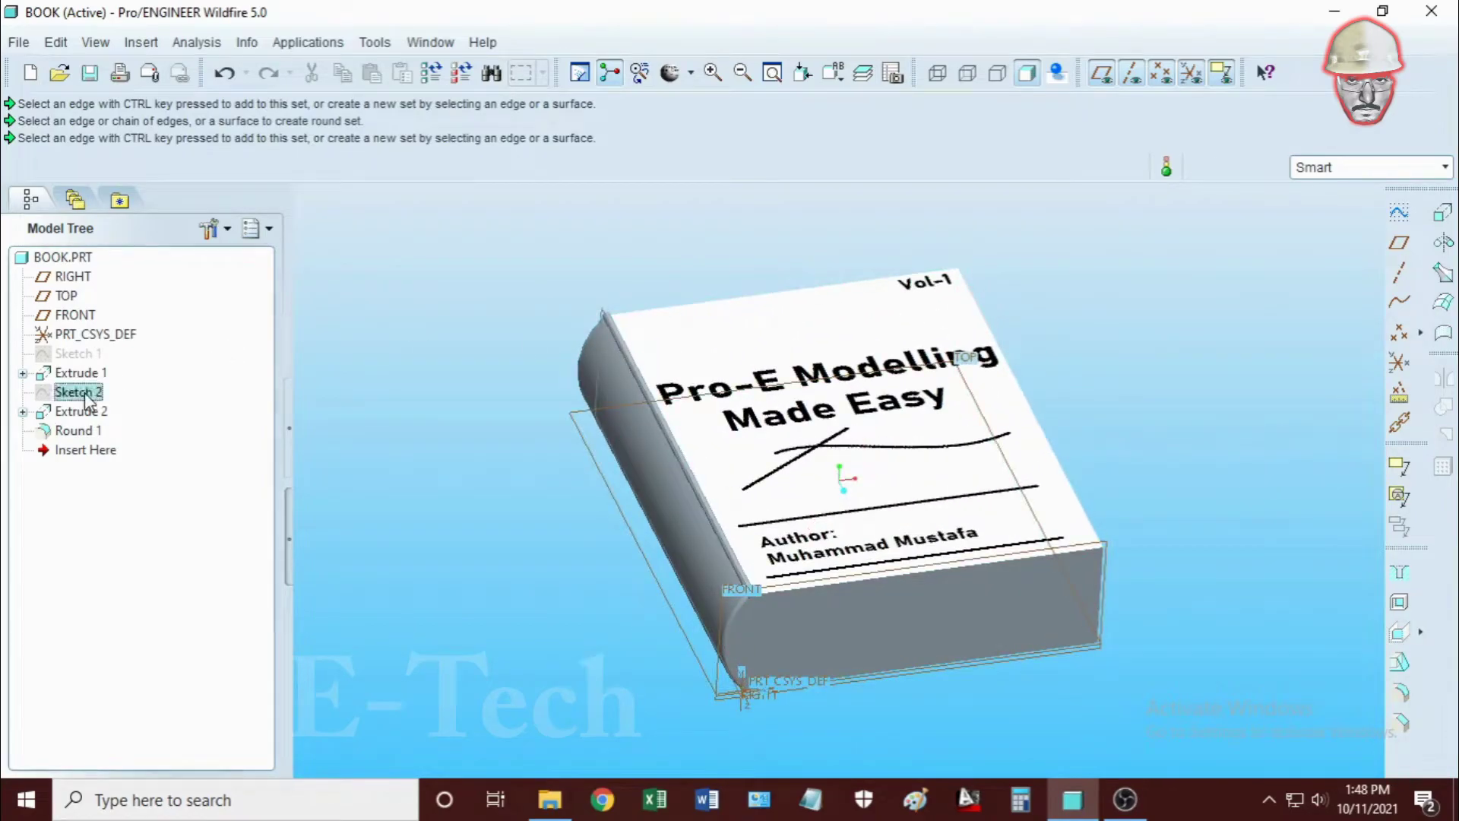
pyautogui.rightClick(85, 393)
pyautogui.click(149, 226)
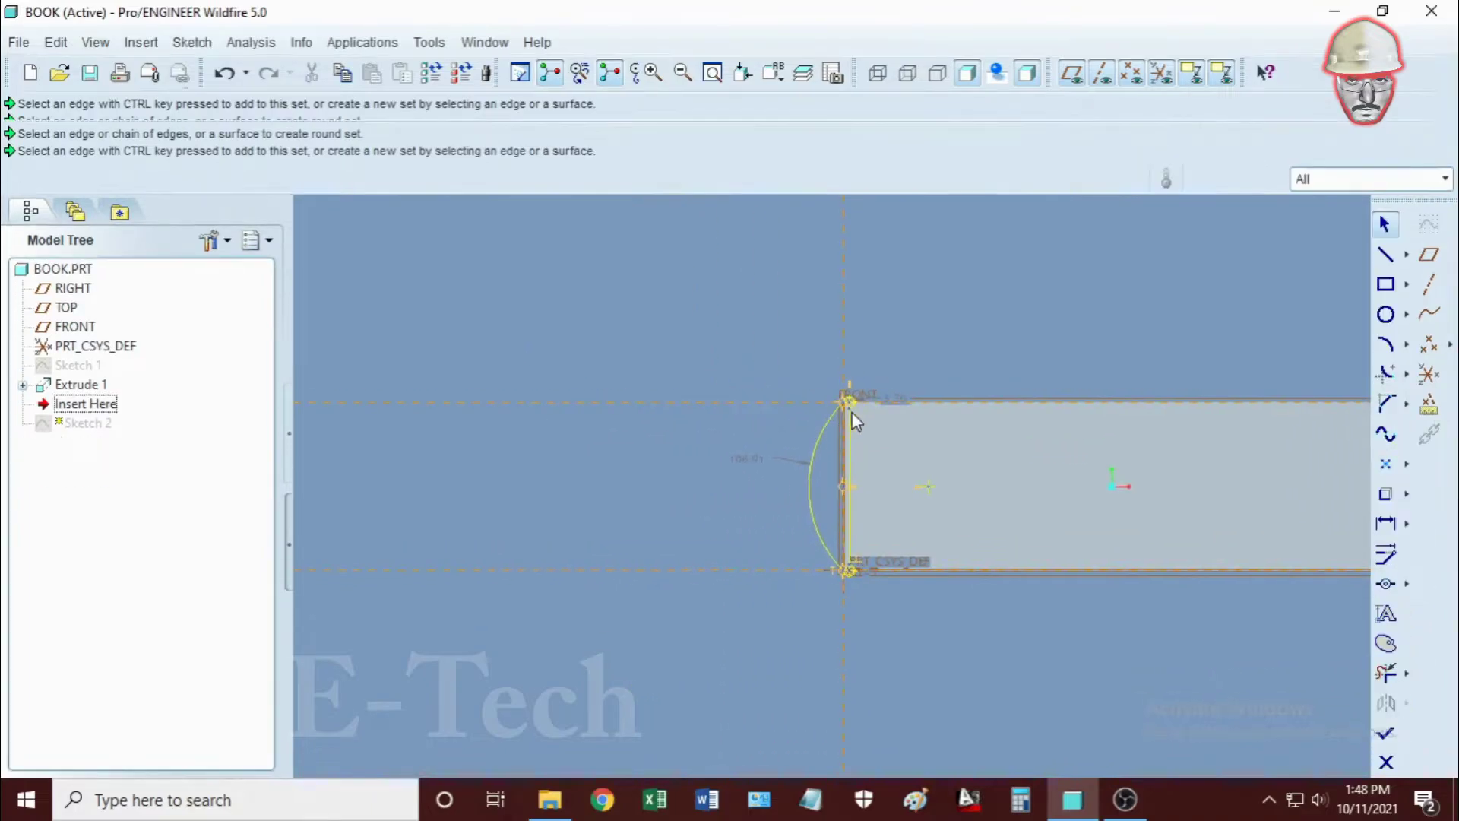
pyautogui.click(652, 72)
pyautogui.moveTo(775, 374); pyautogui.dragTo(908, 589)
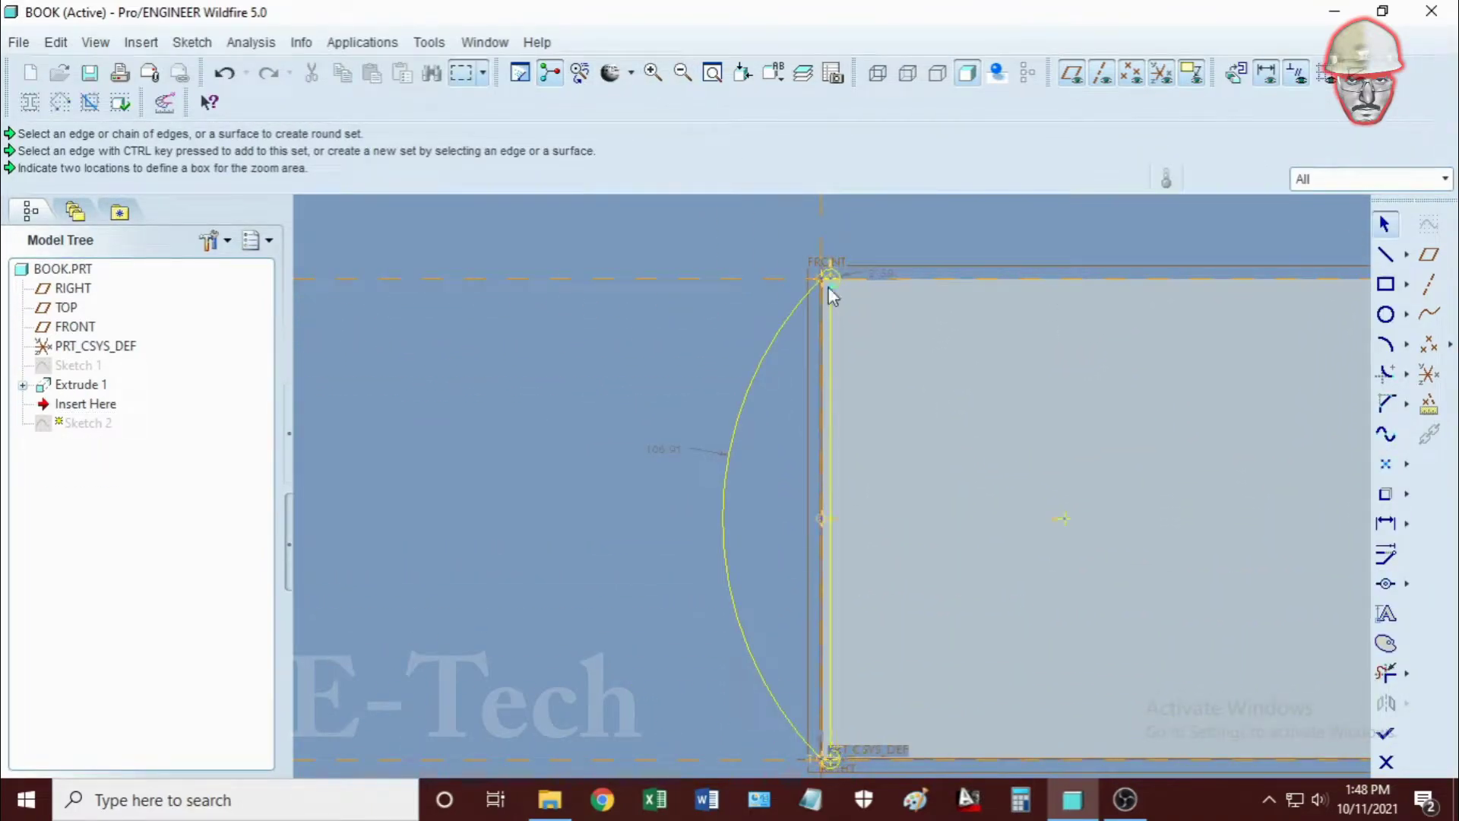
pyautogui.click(1386, 732)
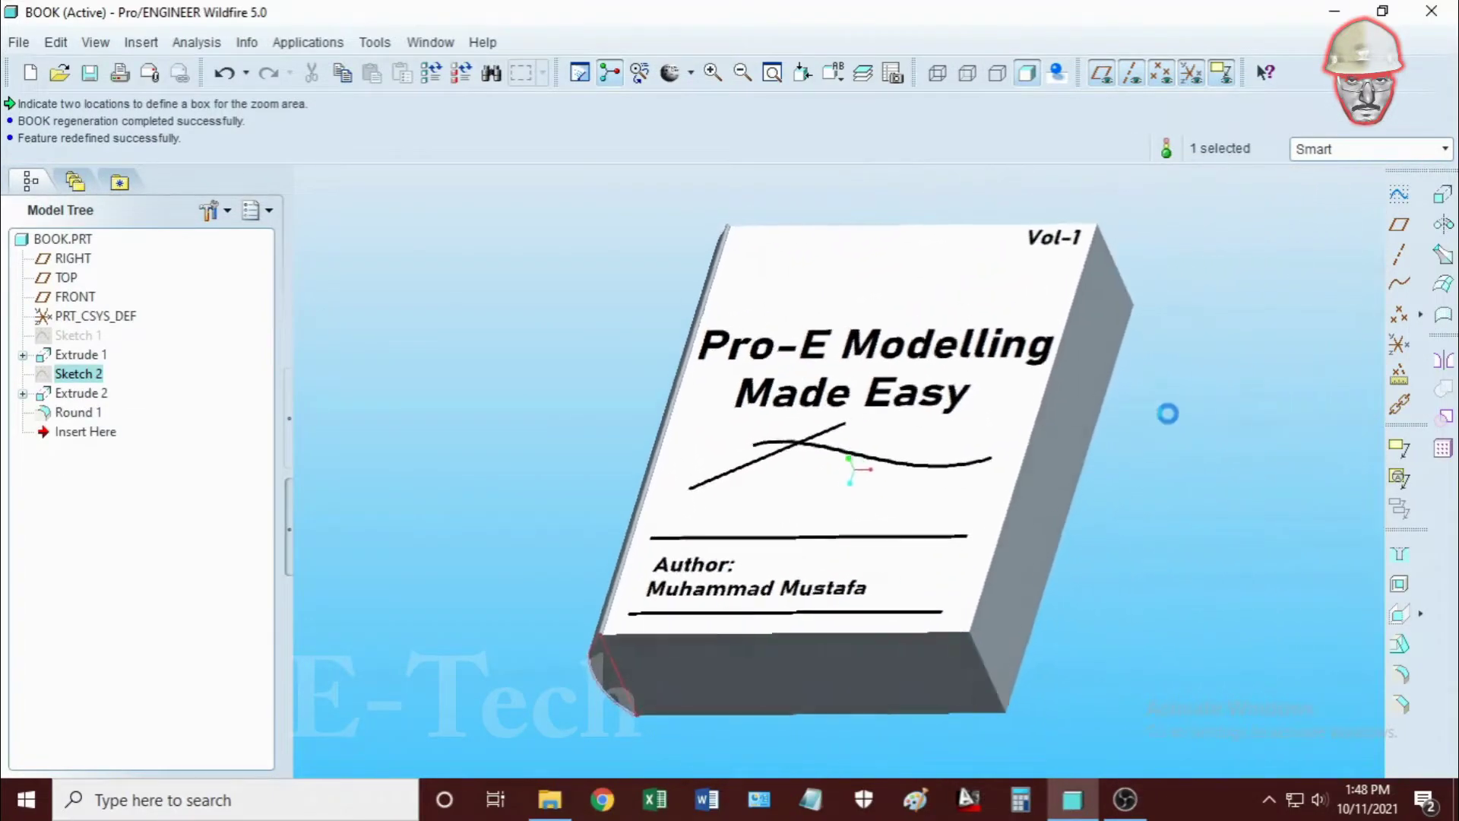
# Zoom in and refit repeatedly to inspect the rounded spine end up close
pyautogui.click(713, 72)
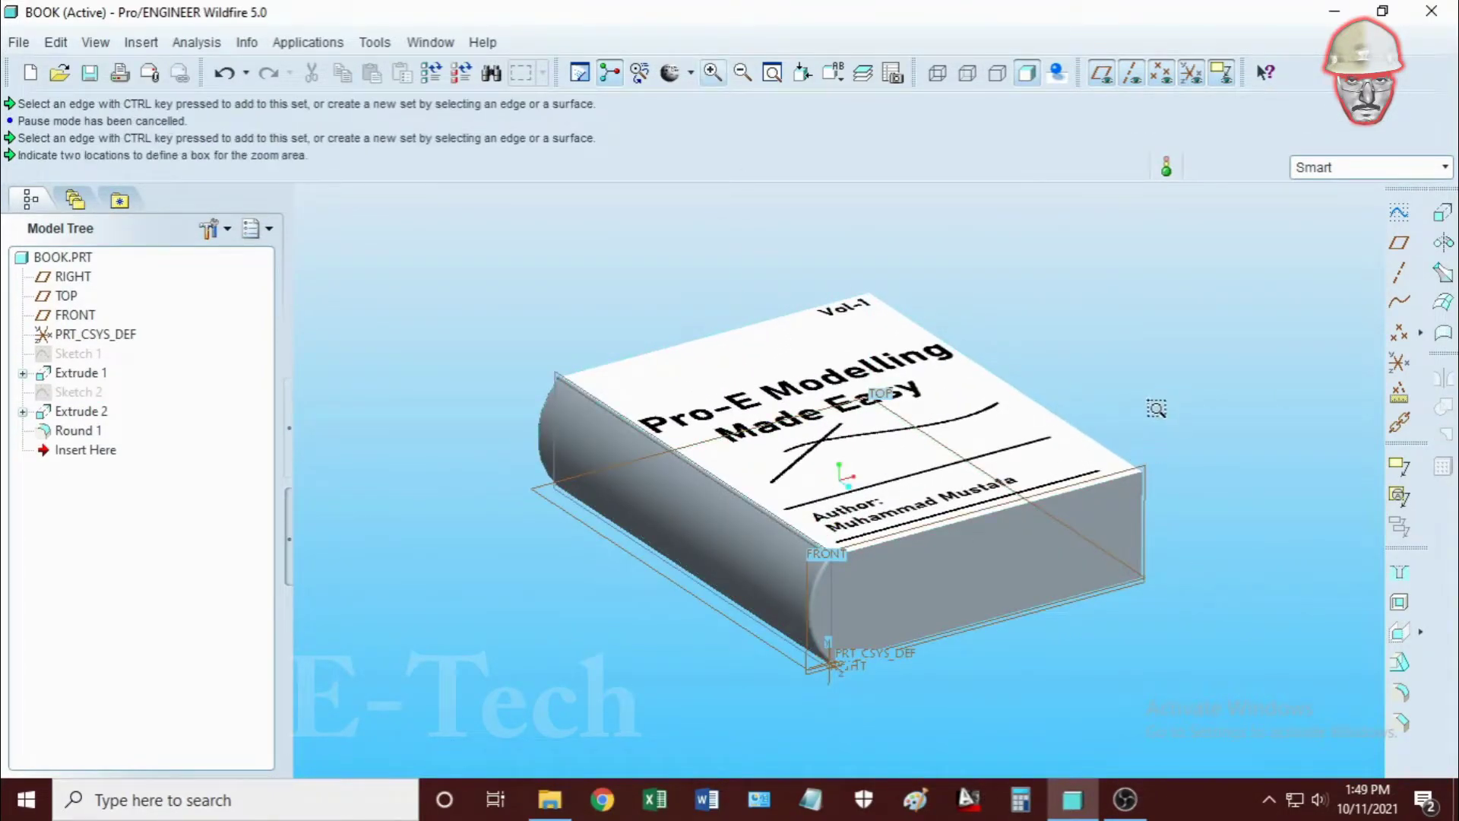
pyautogui.click(1155, 407)
pyautogui.click(554, 661)
pyautogui.click(1256, 378)
pyautogui.click(743, 72)
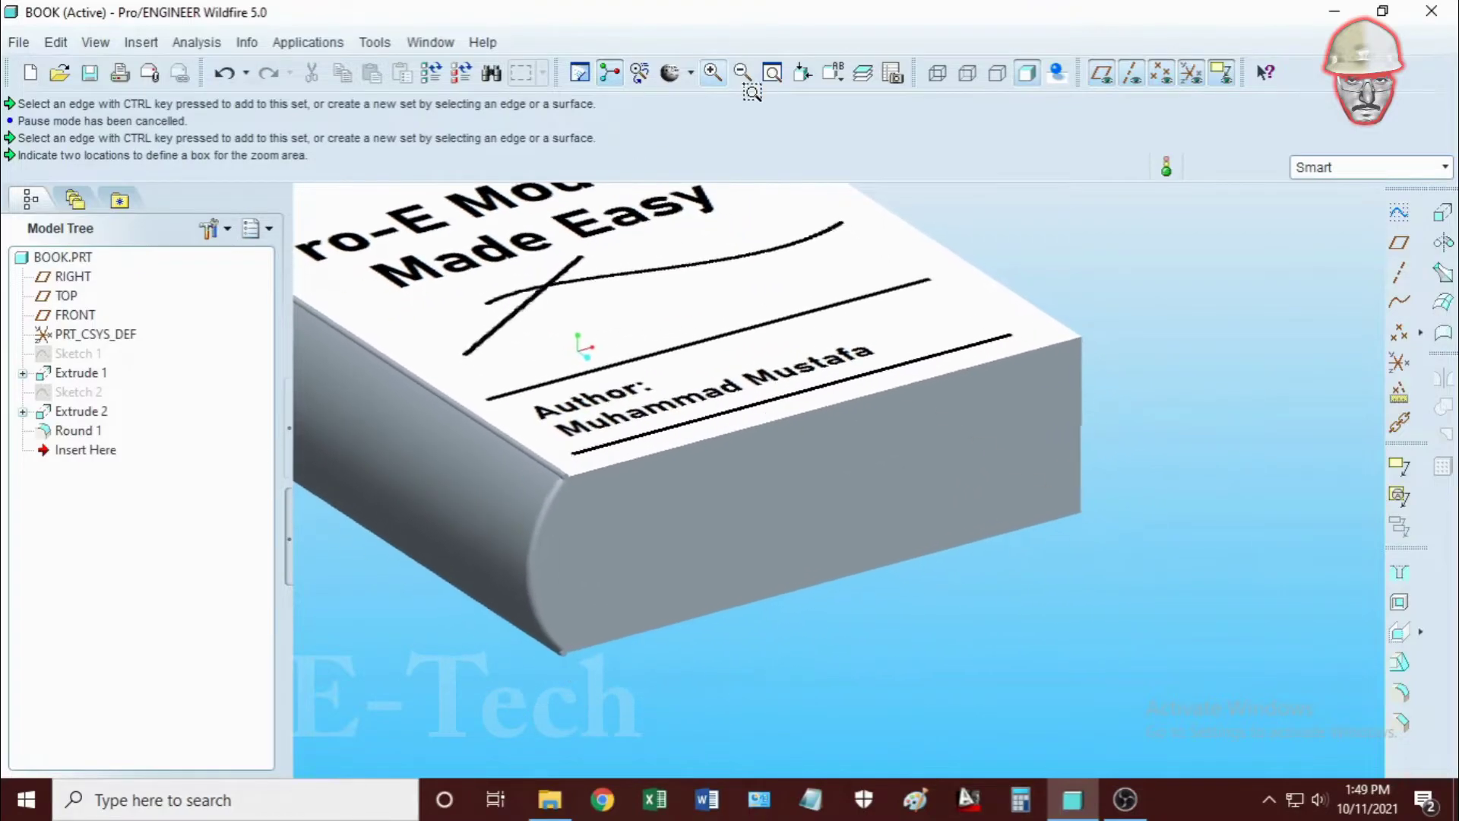
pyautogui.click(953, 362)
pyautogui.click(745, 608)
pyautogui.click(746, 76)
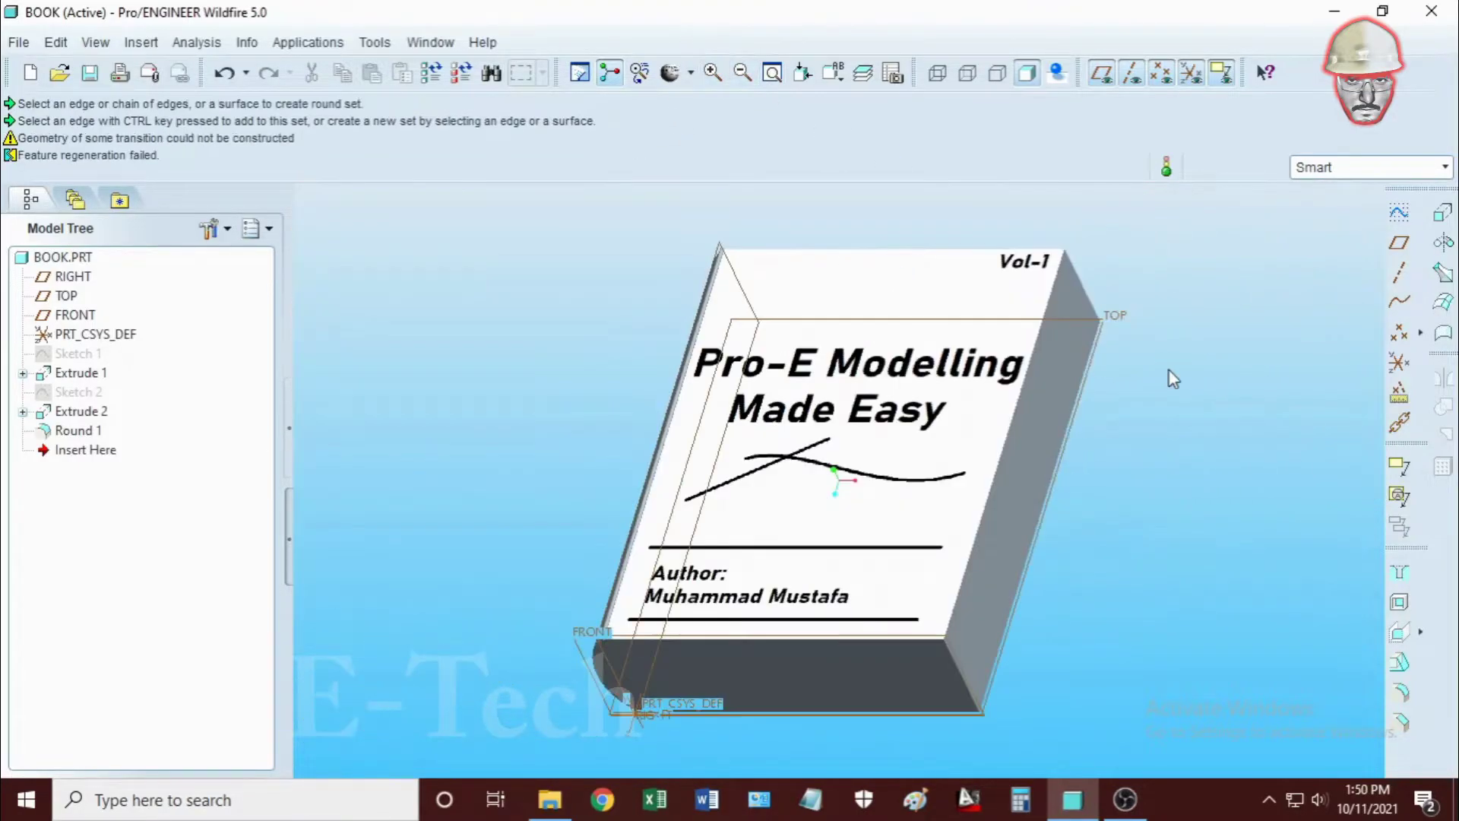
# Start Sketch 3 on the book's side face with two book edges as references
pyautogui.click(1397, 214)
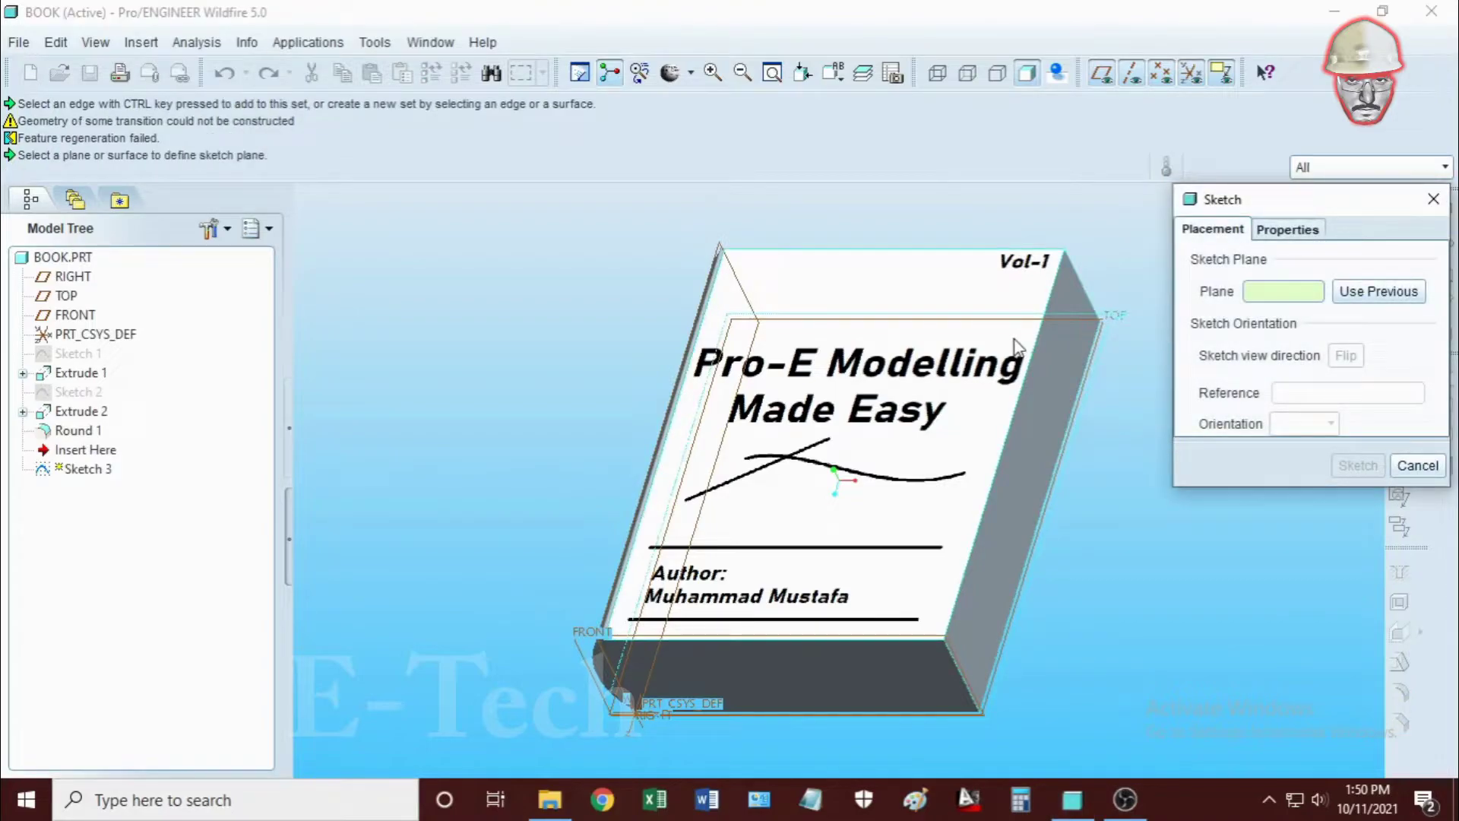
pyautogui.click(987, 337)
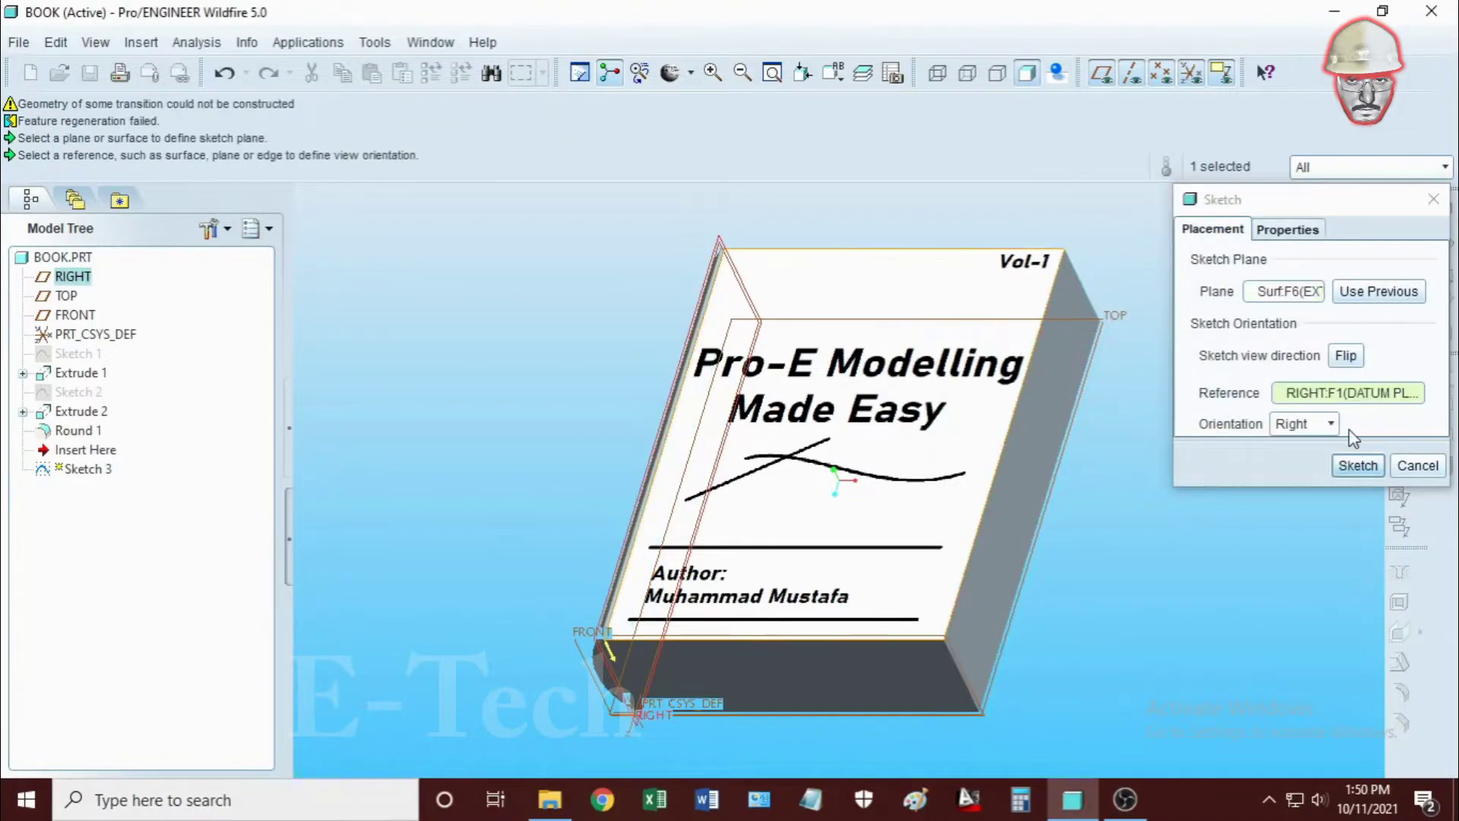
pyautogui.click(1358, 466)
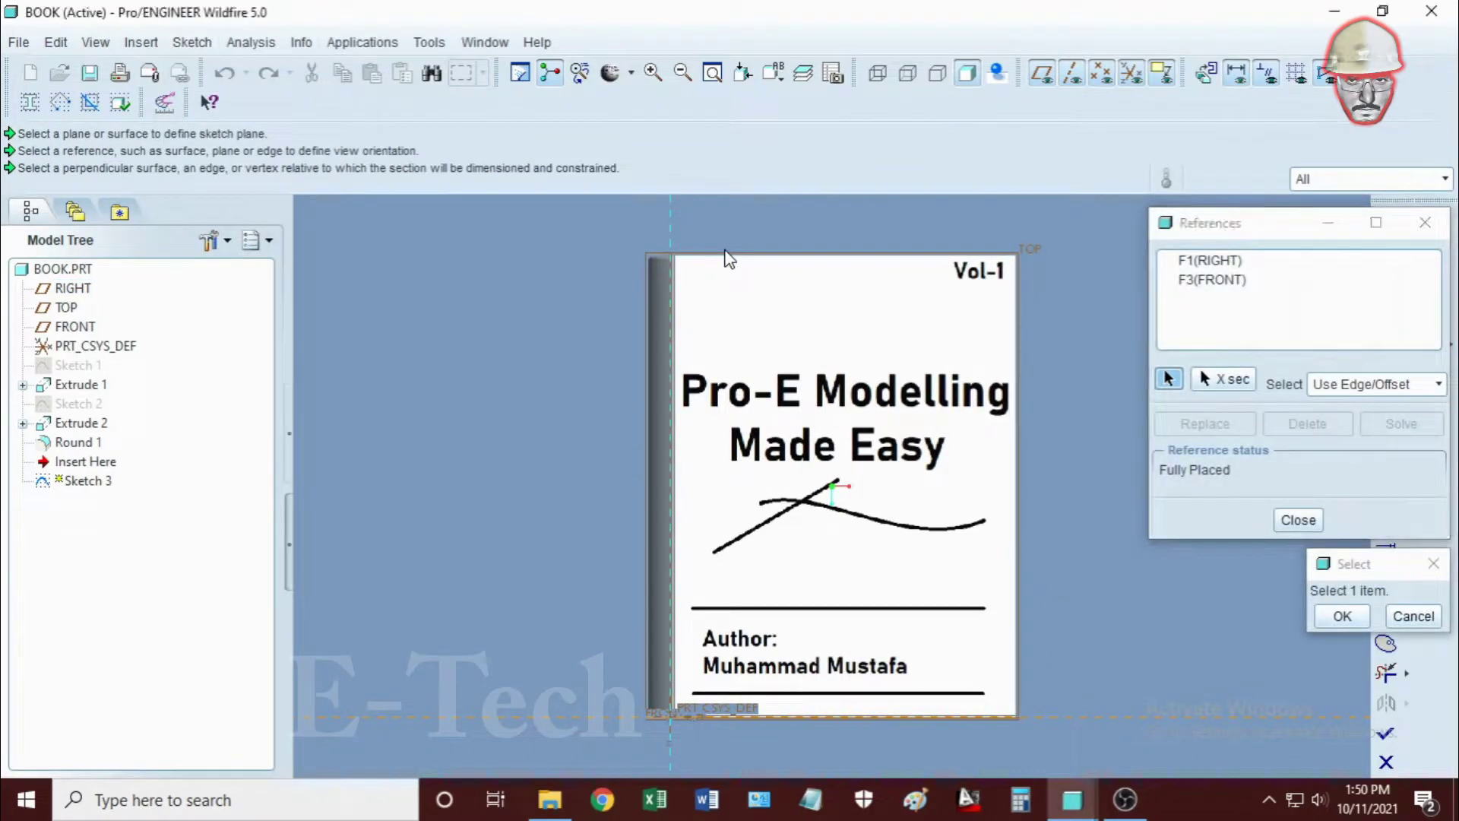
pyautogui.click(726, 255)
pyautogui.click(1024, 308)
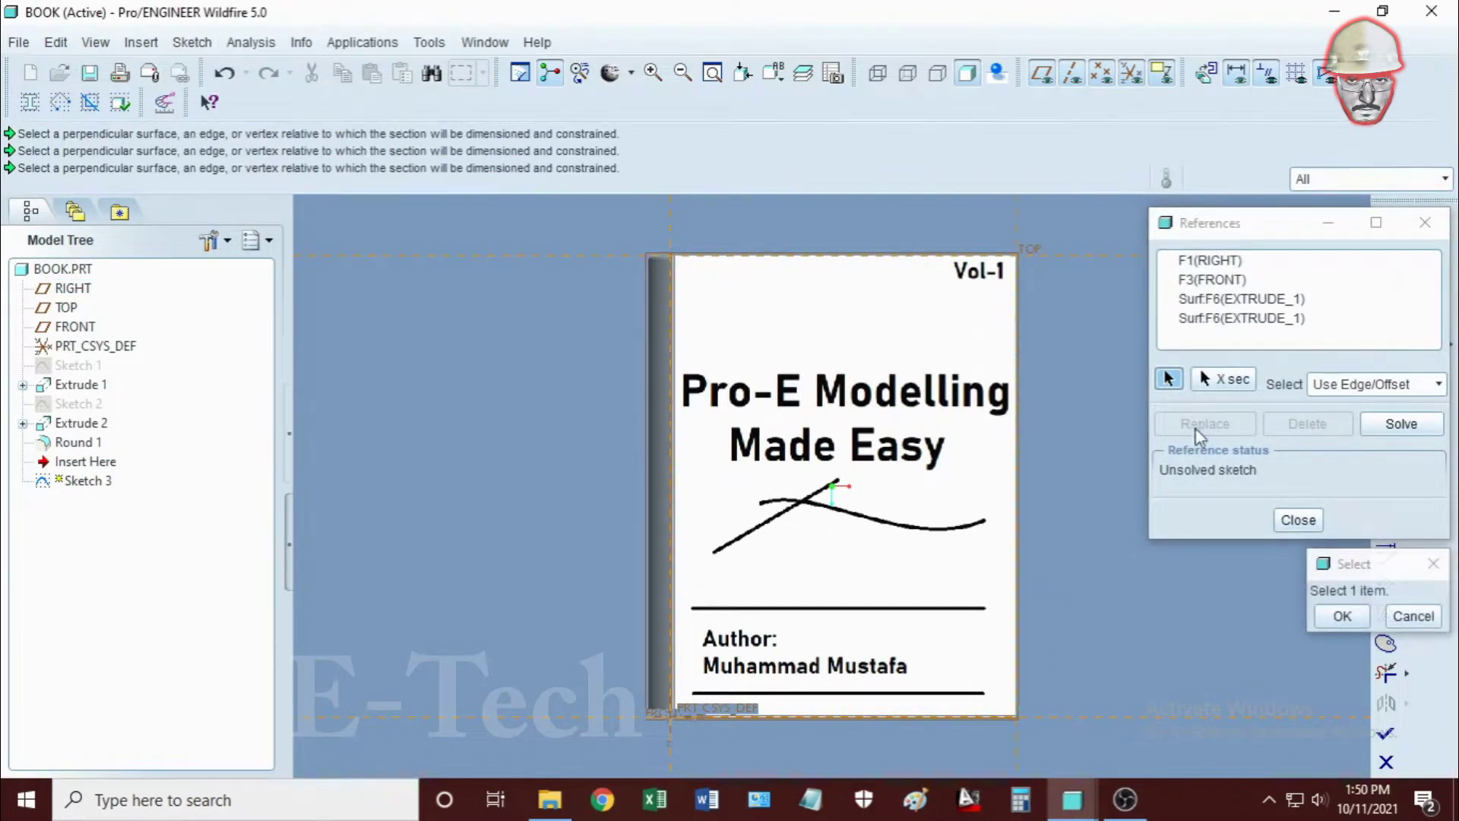
pyautogui.click(1297, 520)
# Exit the line tool and finish Sketch 3, returning to the 3-D model
pyautogui.click(1387, 258)
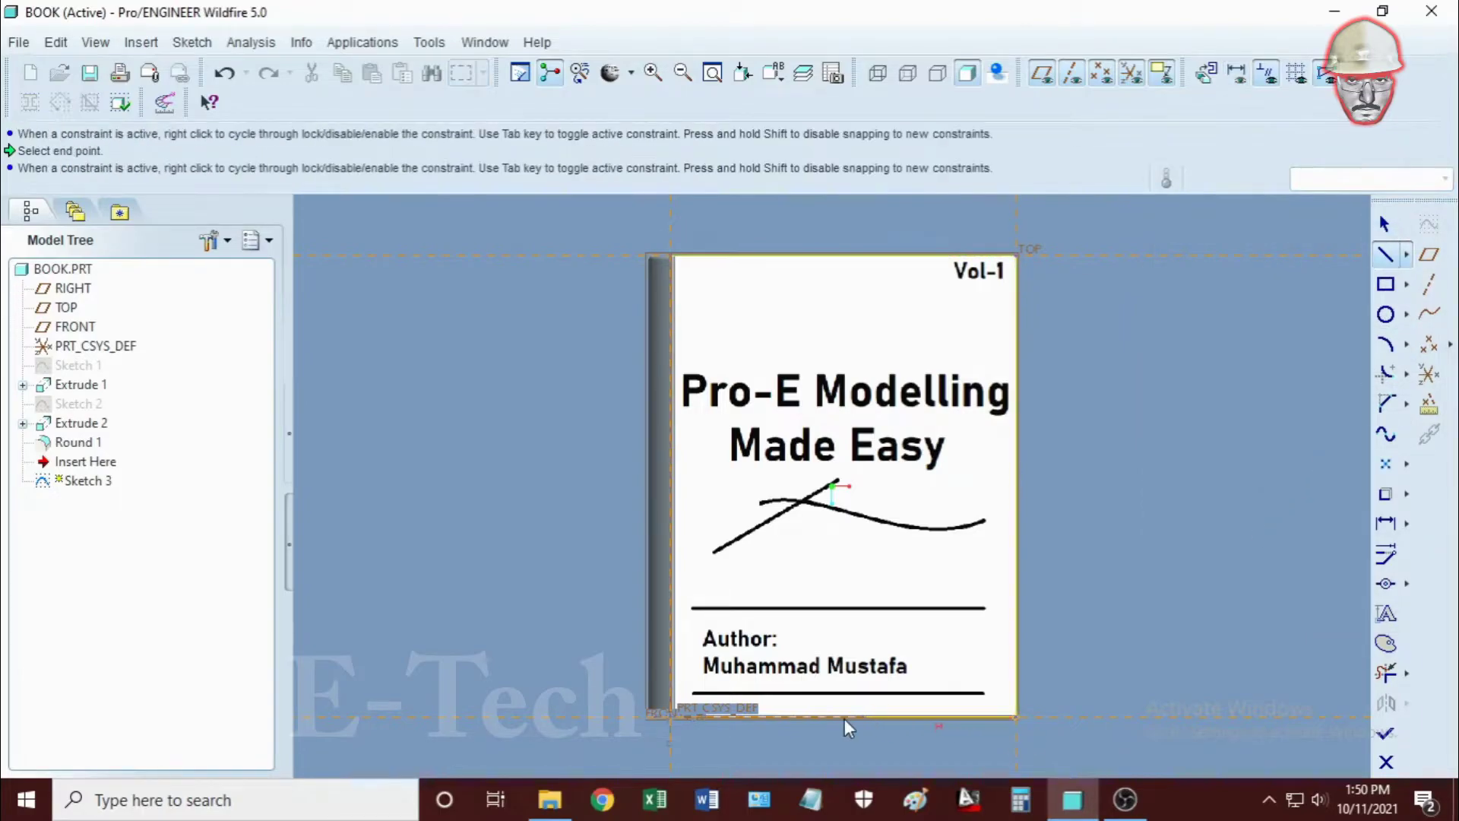
pyautogui.click(1385, 223)
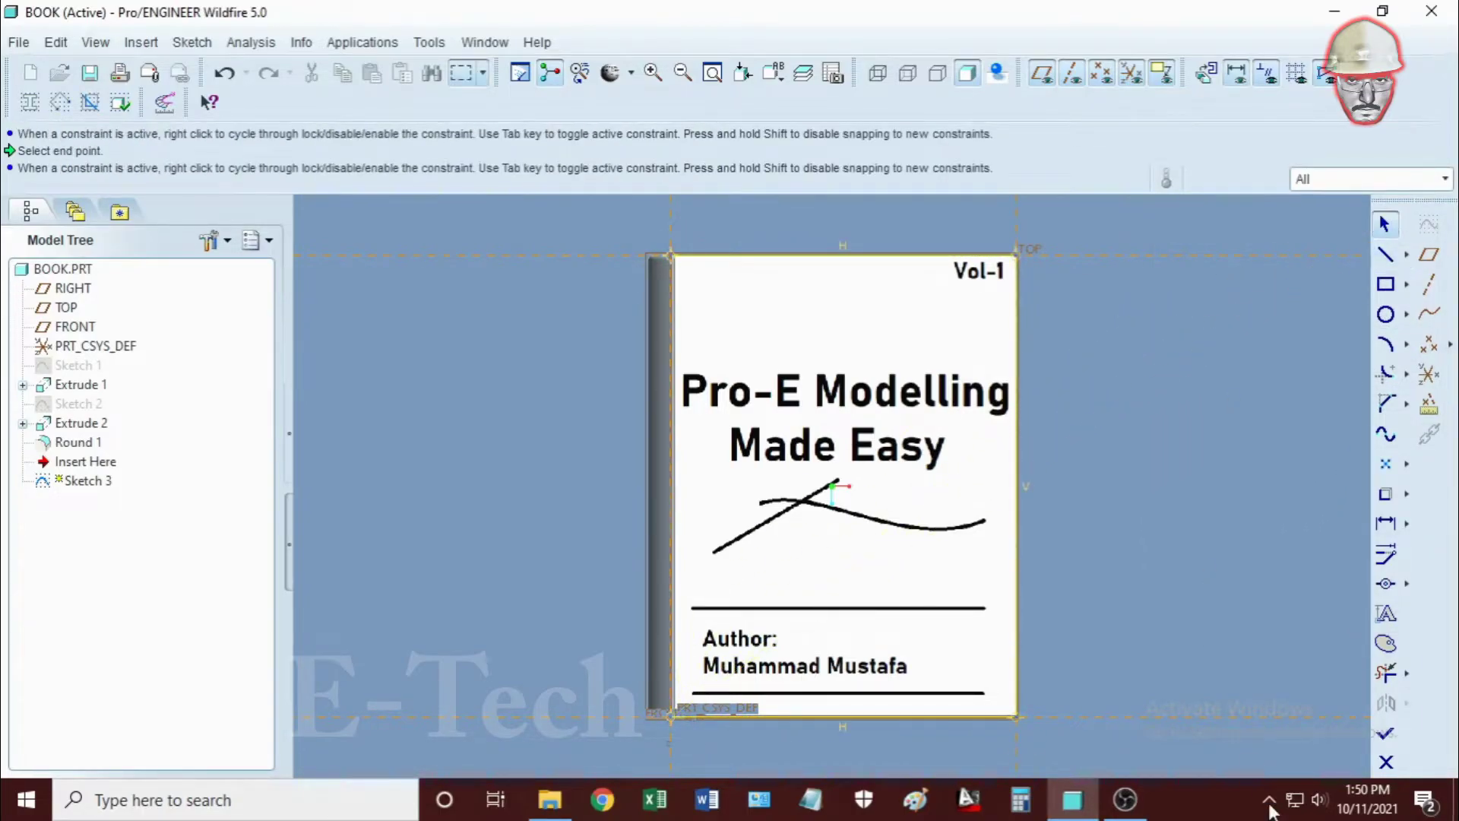
pyautogui.click(1394, 730)
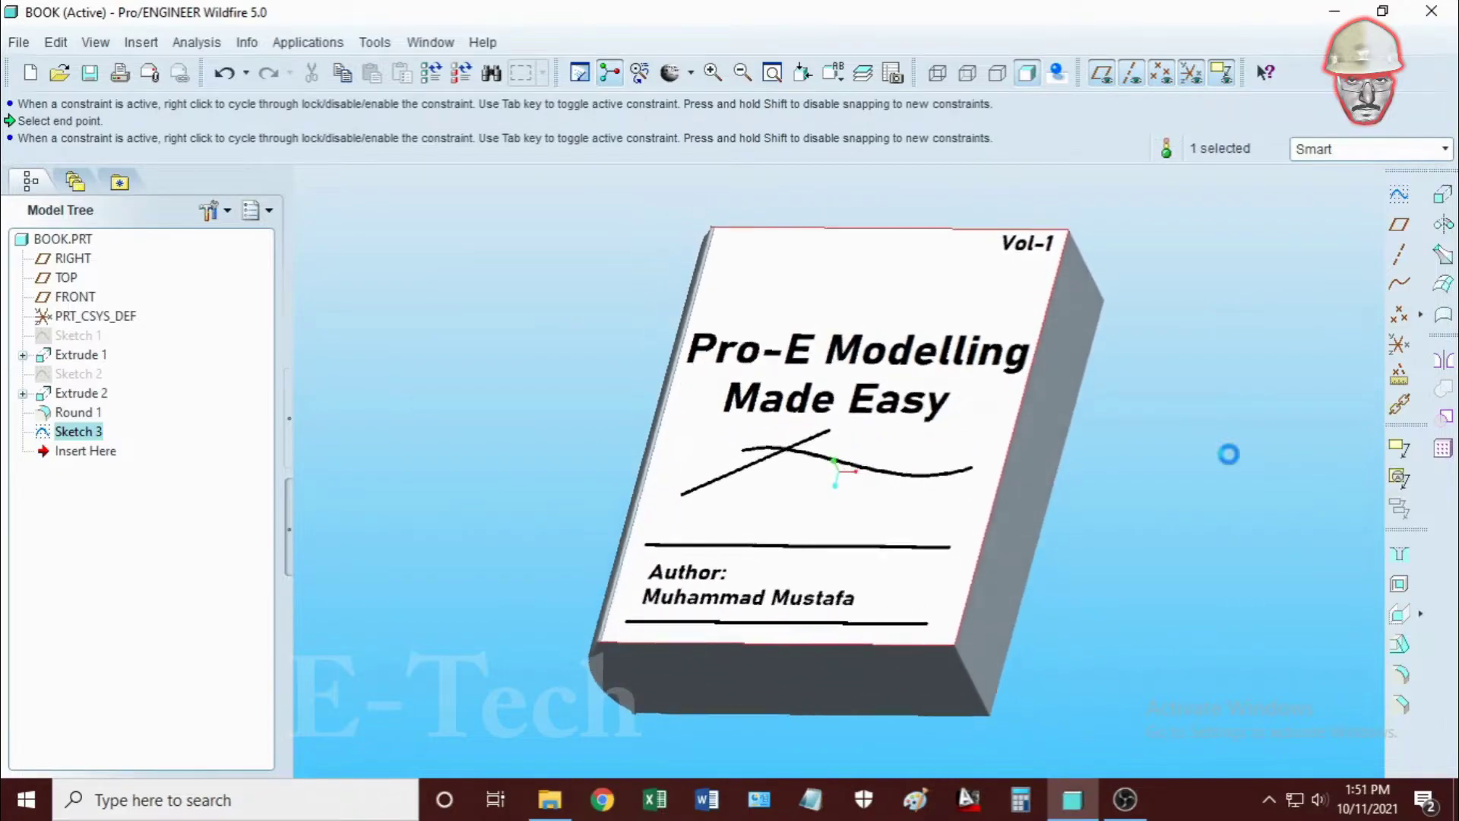
pyautogui.click(142, 47)
pyautogui.moveTo(167, 290)
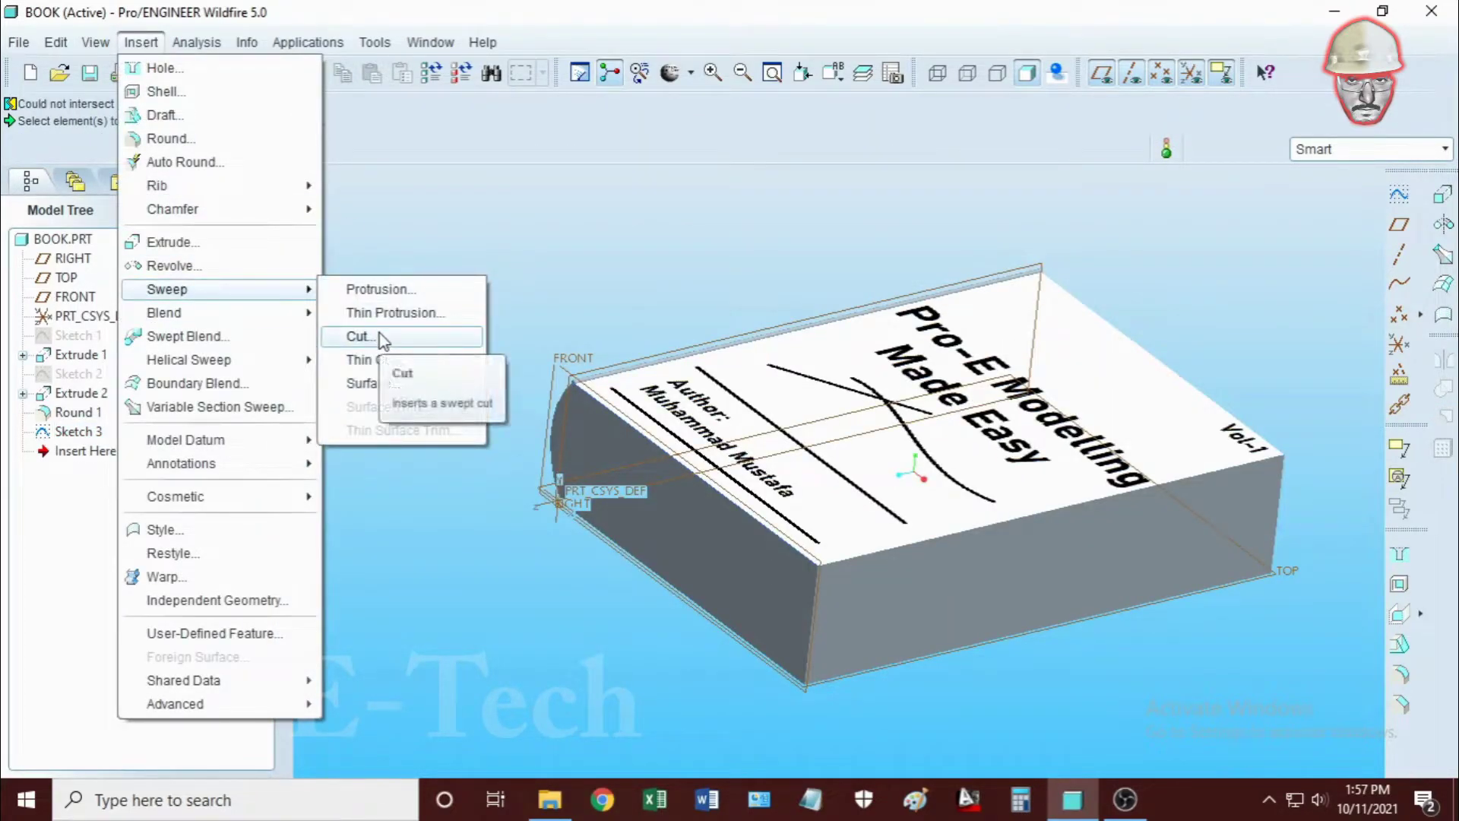
# Start a swept cut along the book's top-left edge with Free Ends
pyautogui.click(357, 336)
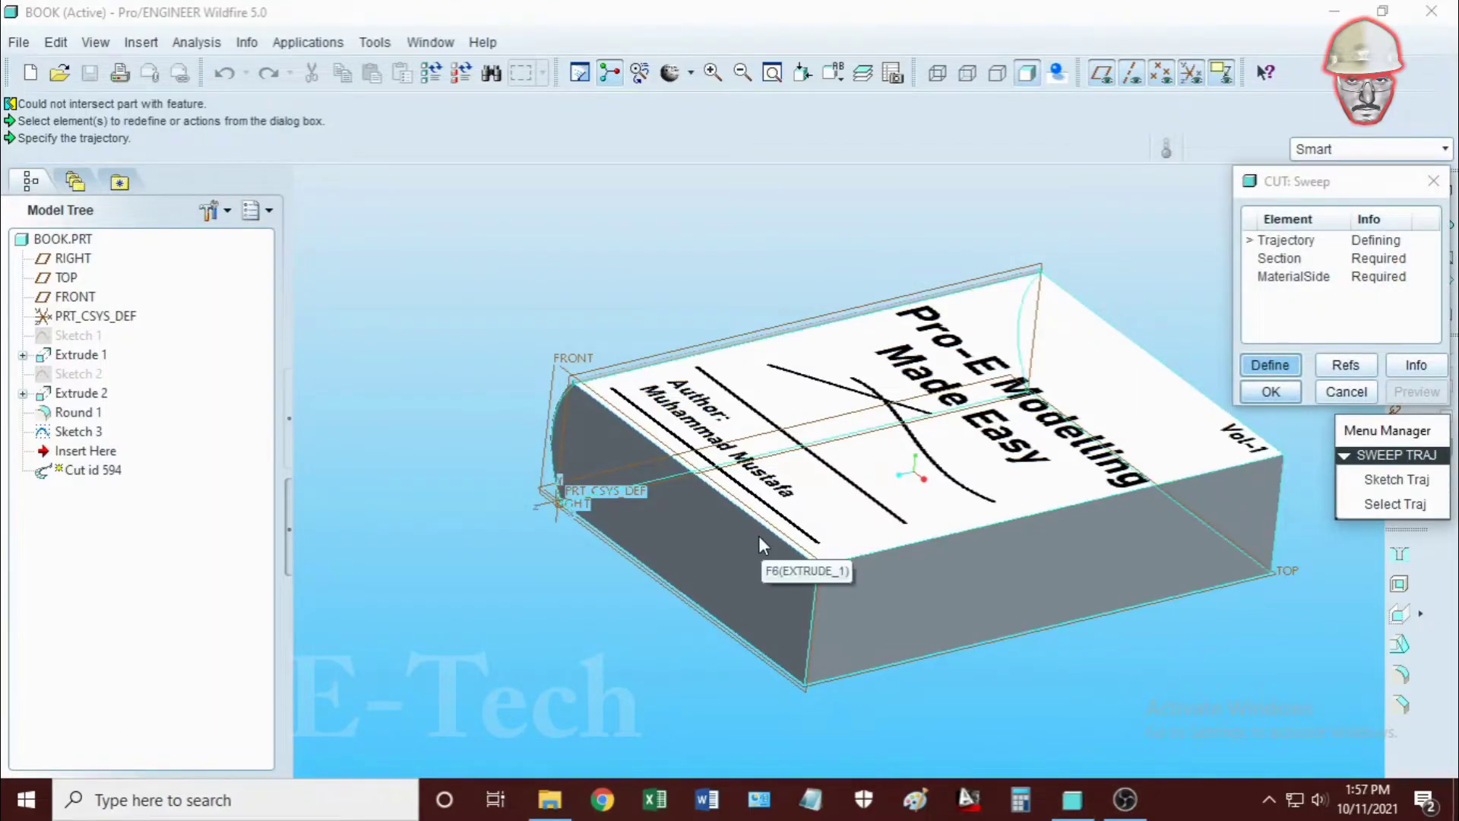
pyautogui.click(1364, 506)
pyautogui.click(699, 477)
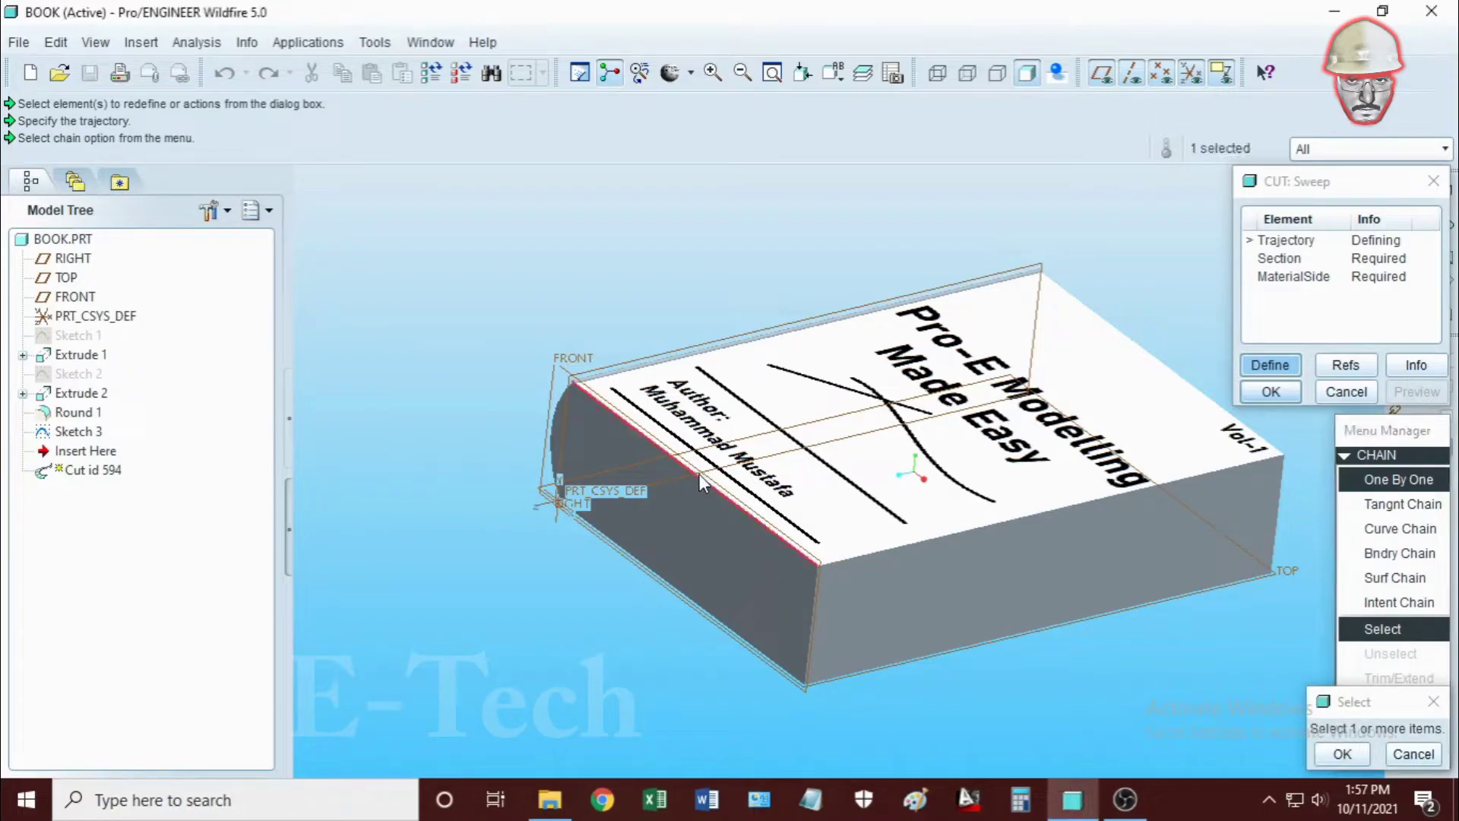
pyautogui.moveTo(1360, 701); pyautogui.dragTo(668, 597)
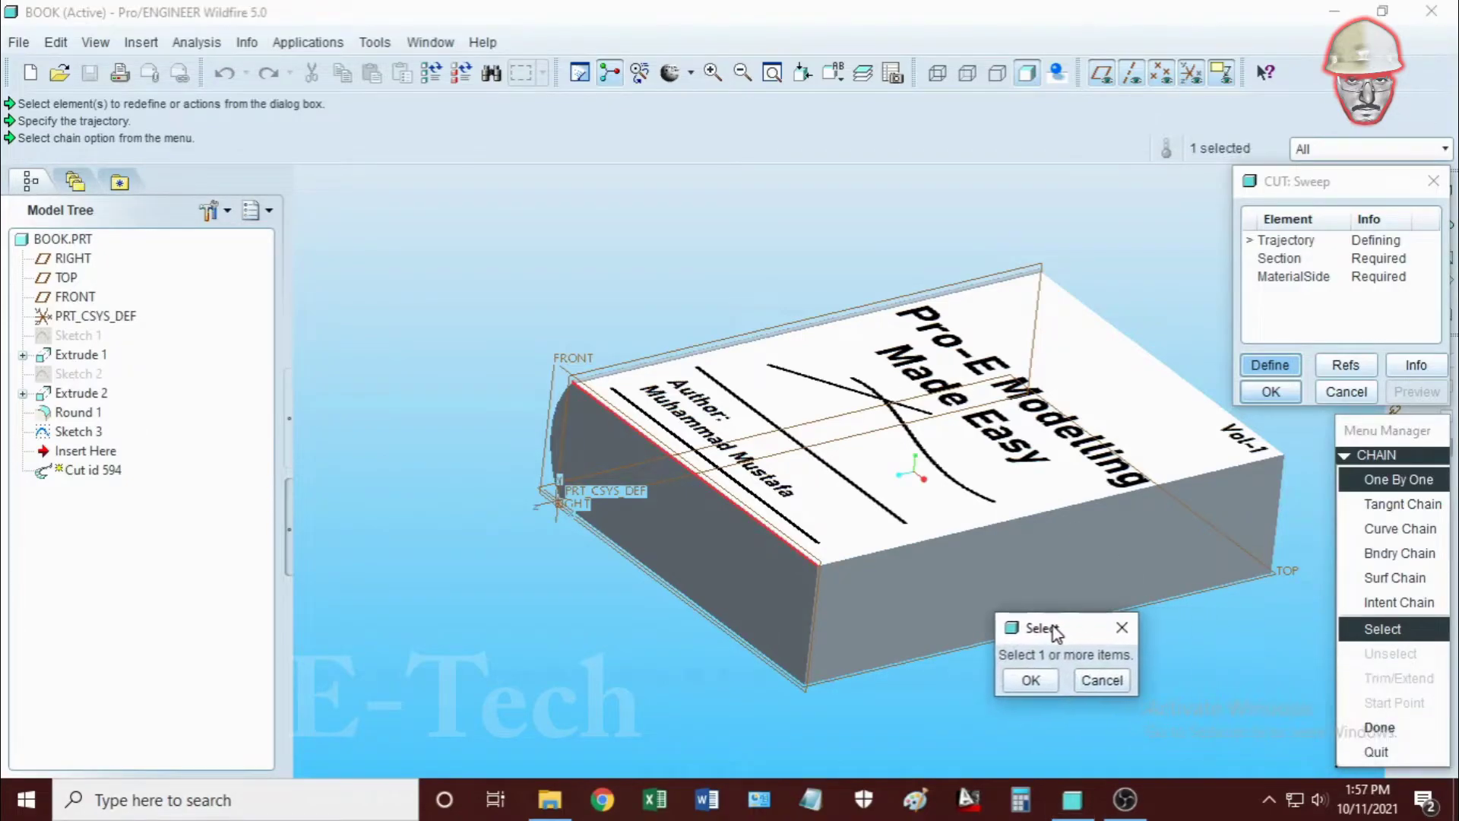
pyautogui.click(650, 648)
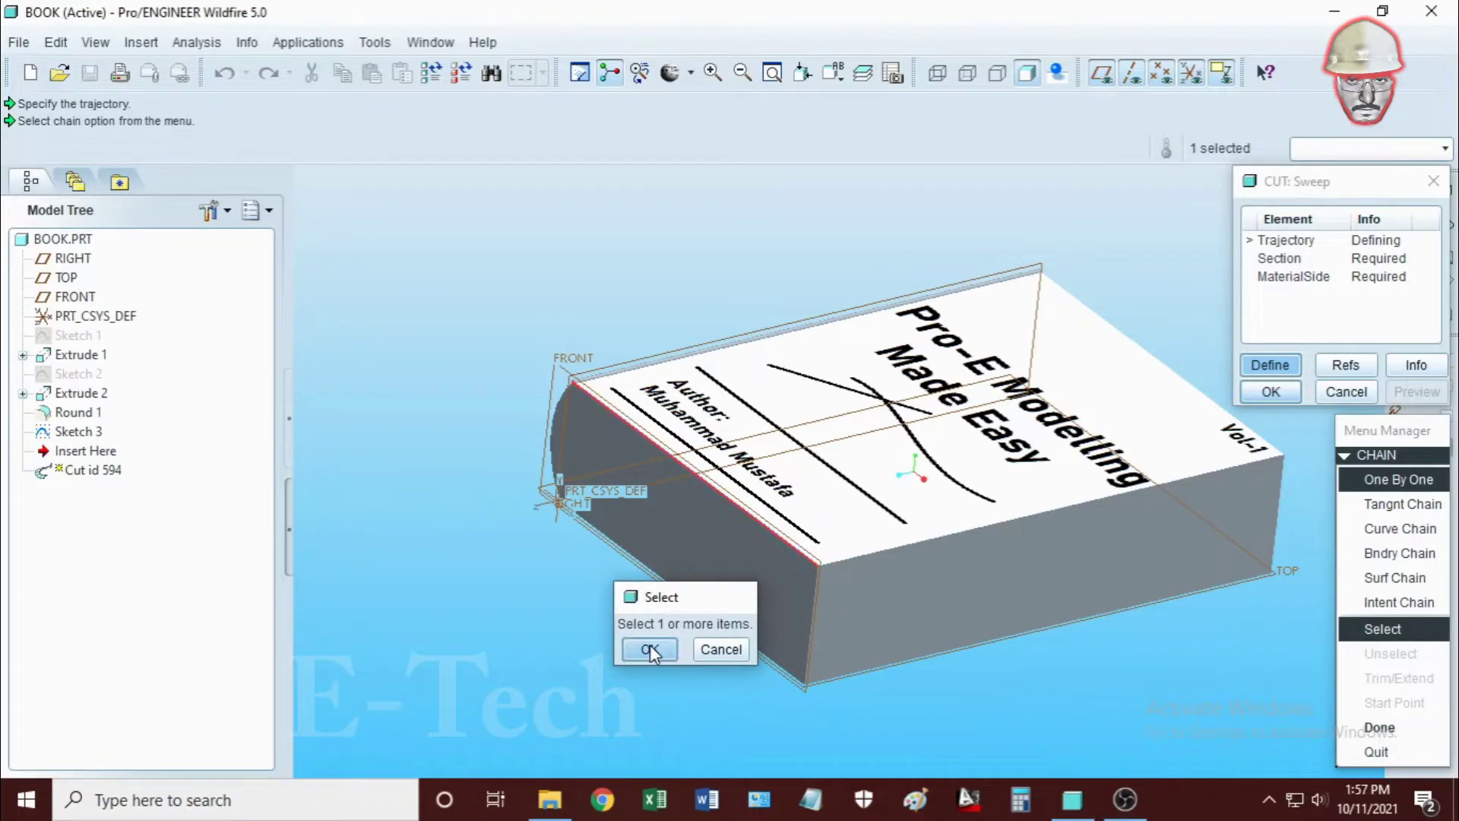
pyautogui.click(1341, 727)
pyautogui.click(1391, 531)
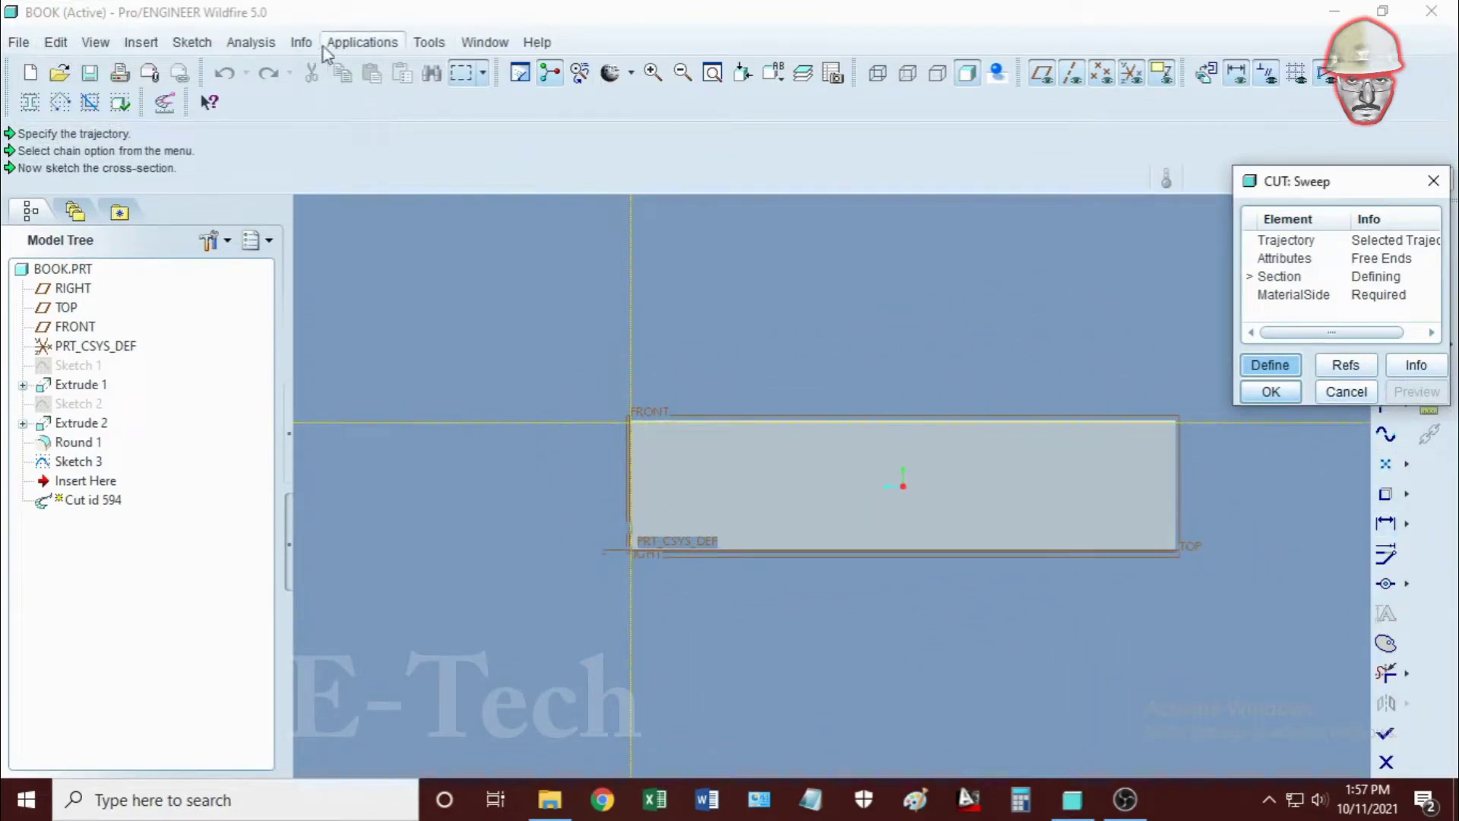
# Set TOP as the section reference and zoom in on the part's left end
pyautogui.click(191, 41)
pyautogui.click(220, 82)
pyautogui.click(781, 550)
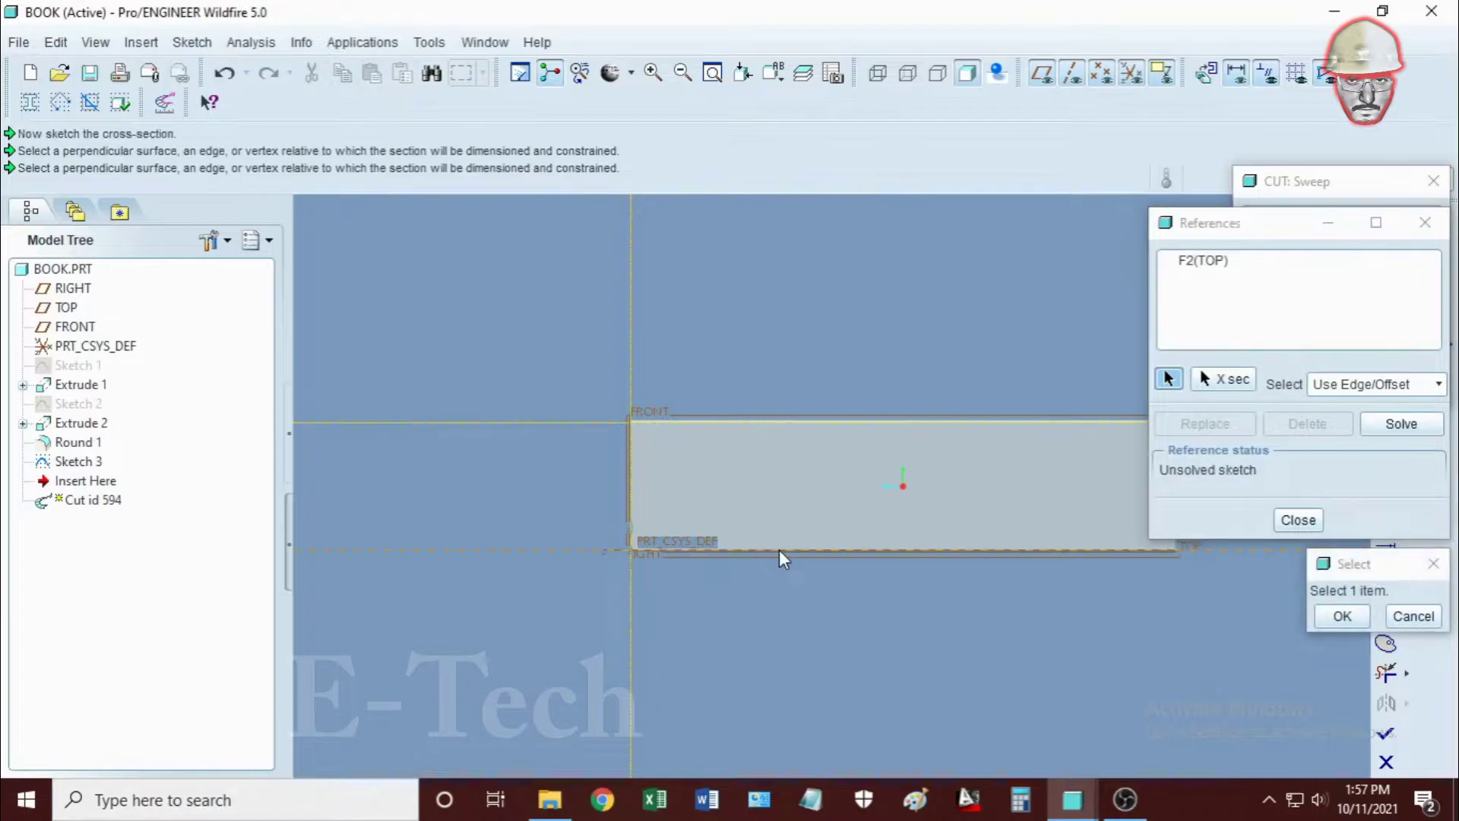
pyautogui.click(1310, 521)
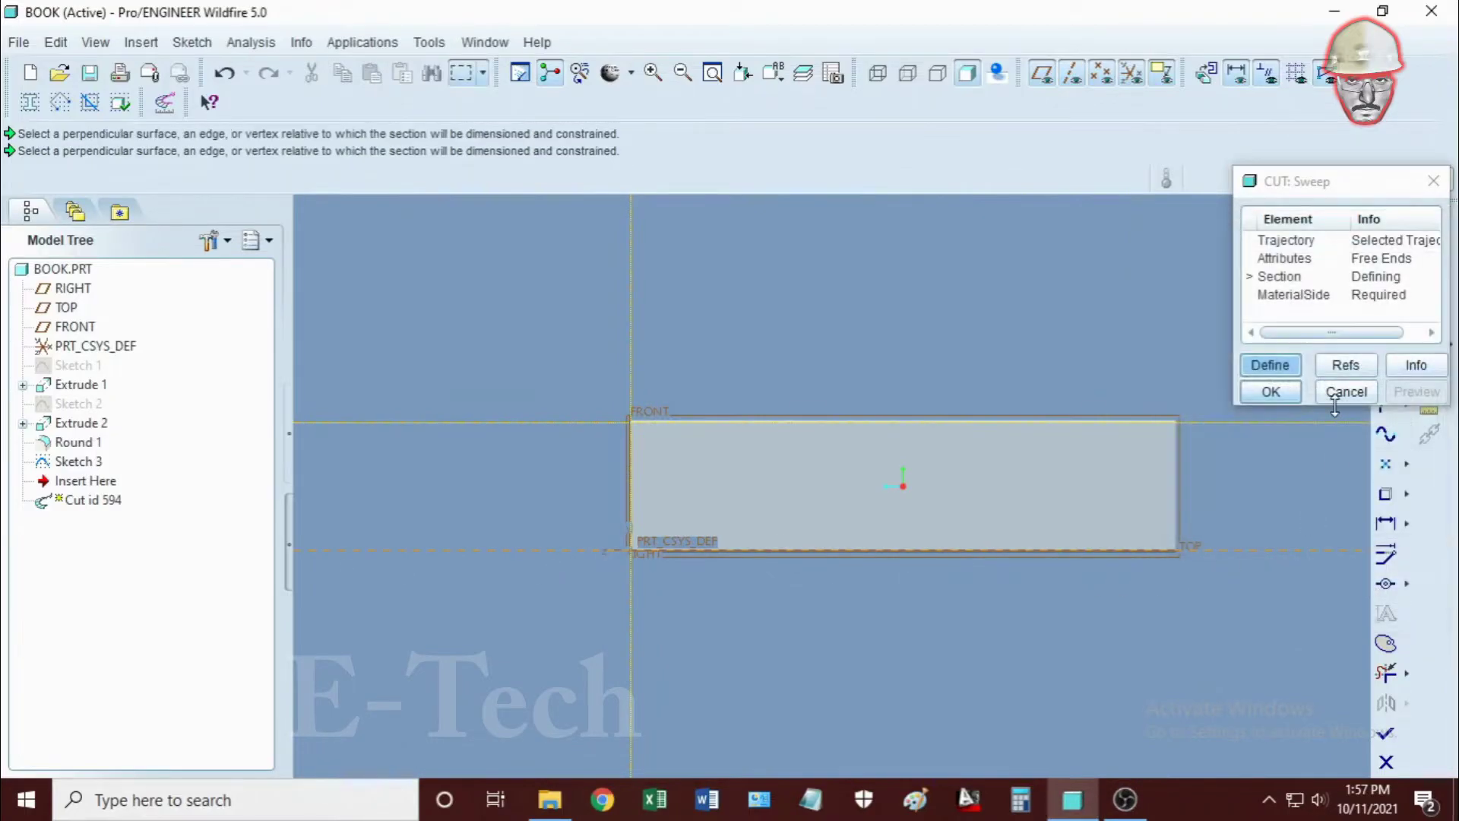
pyautogui.click(652, 70)
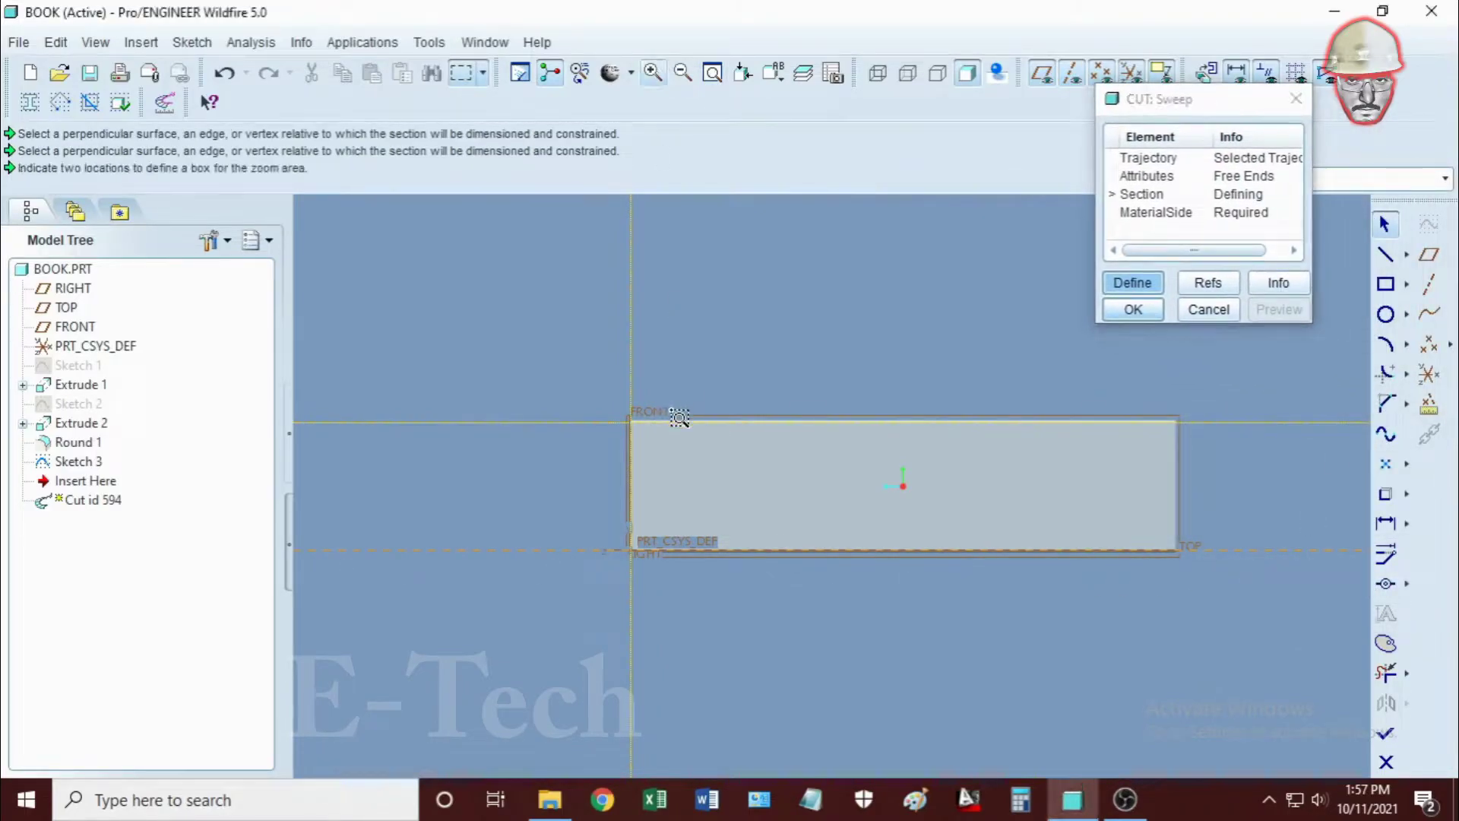
pyautogui.click(674, 415)
pyautogui.click(587, 541)
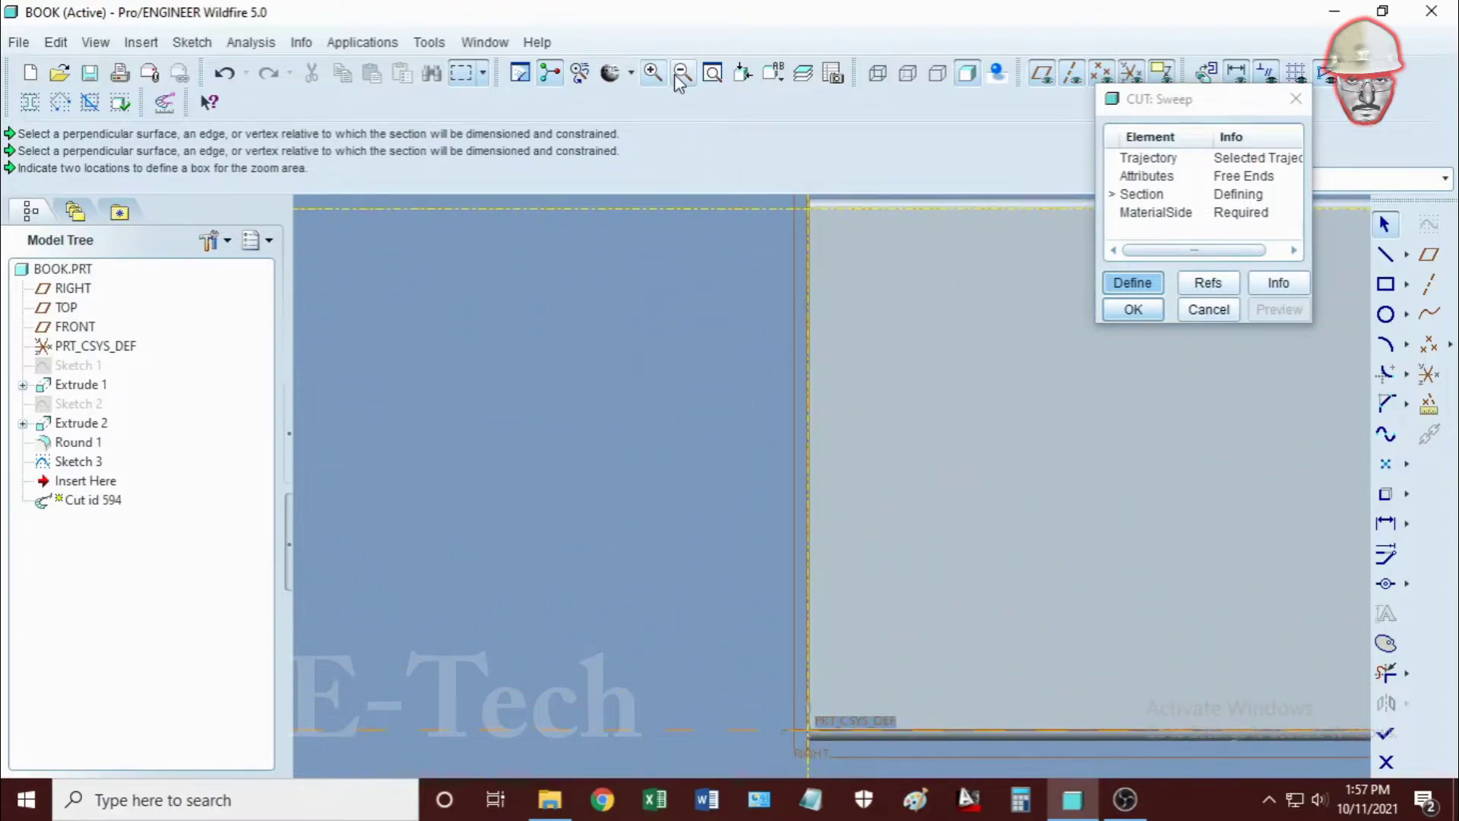
pyautogui.scroll(3, 1004, 482)
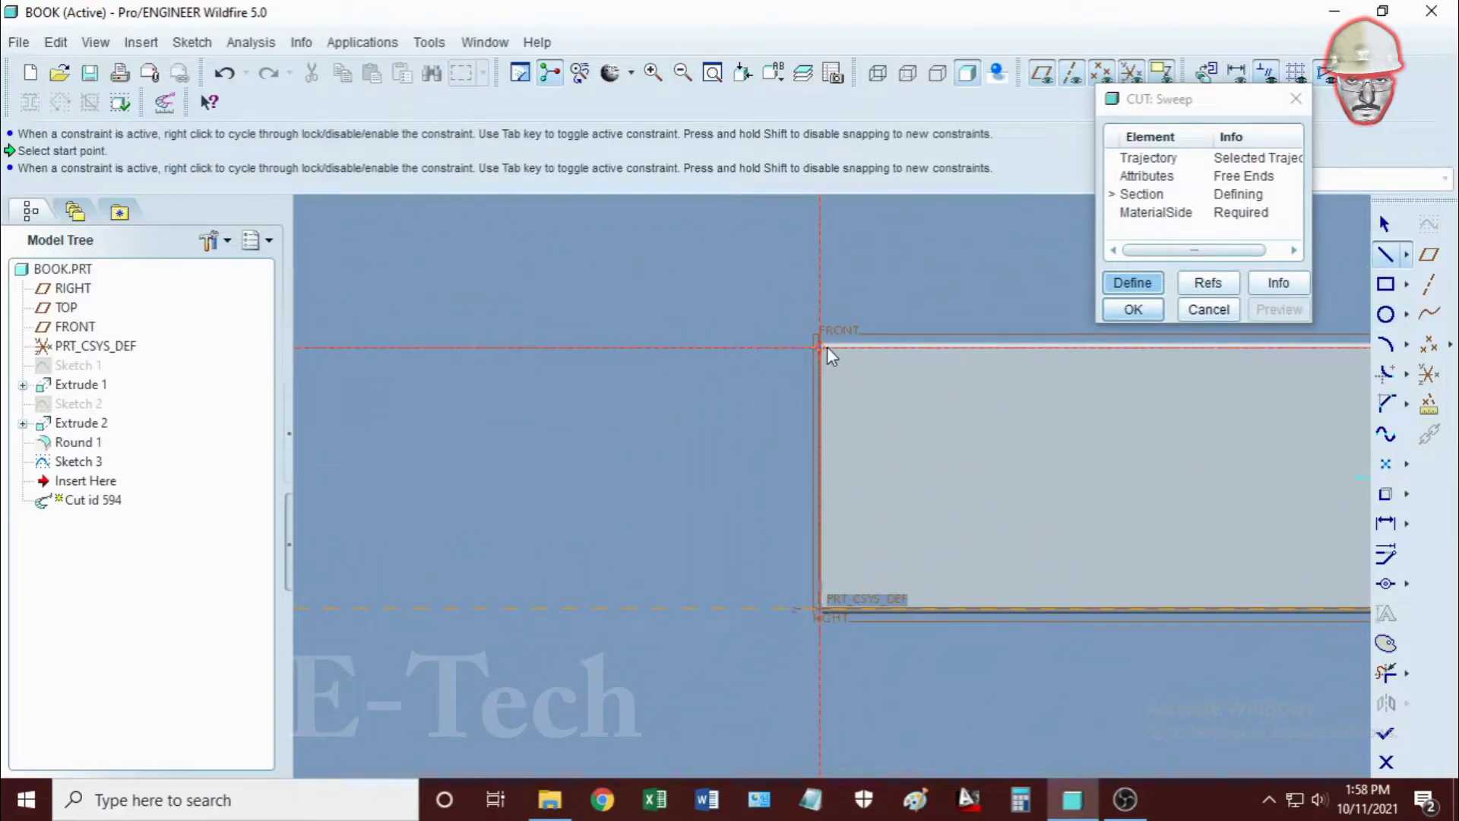
pyautogui.middleClick(1058, 315)
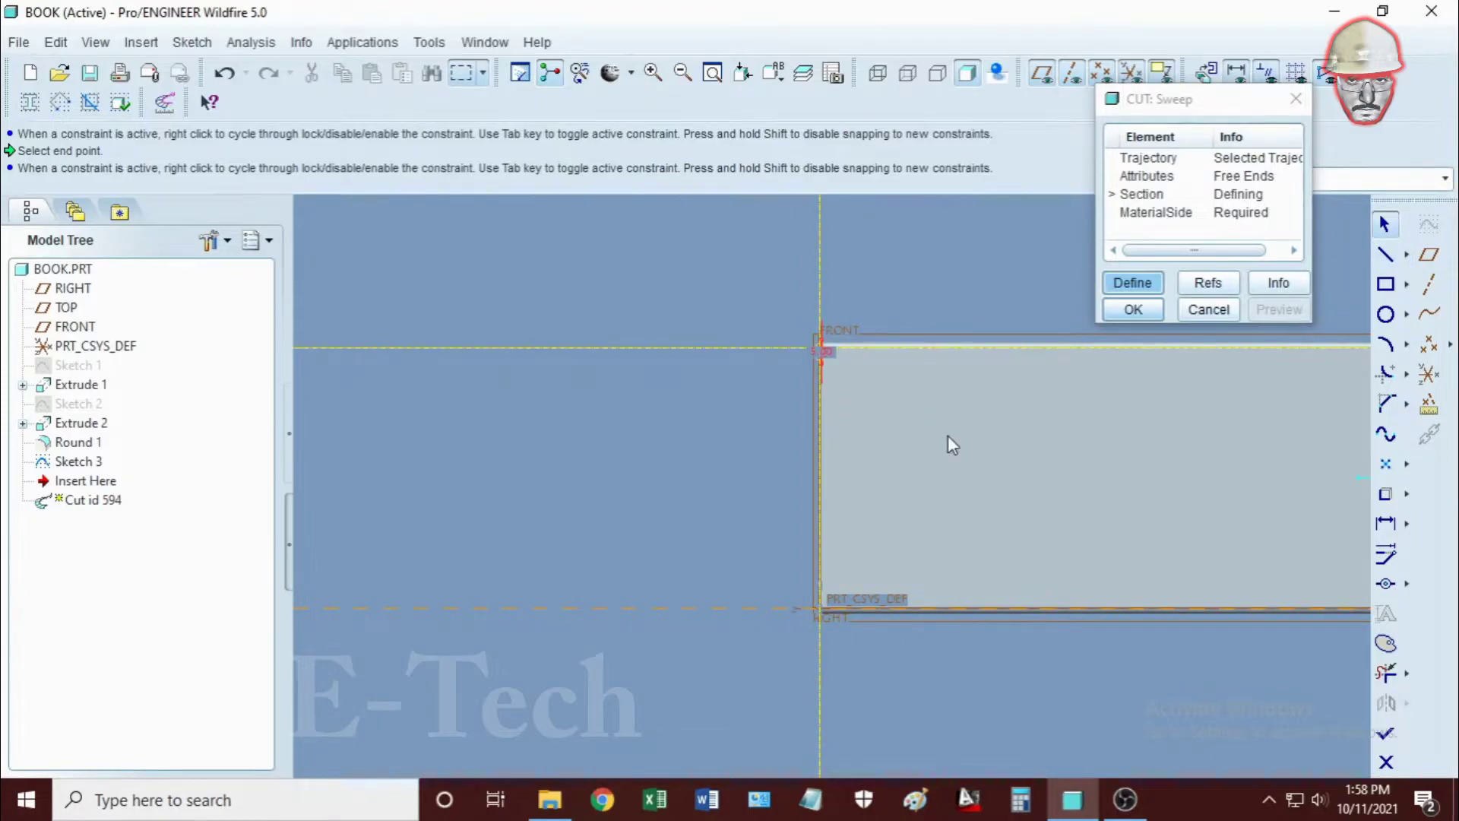
# Draw a 3-point arc bulging into the book between the left corners, plus a short line
pyautogui.click(1386, 344)
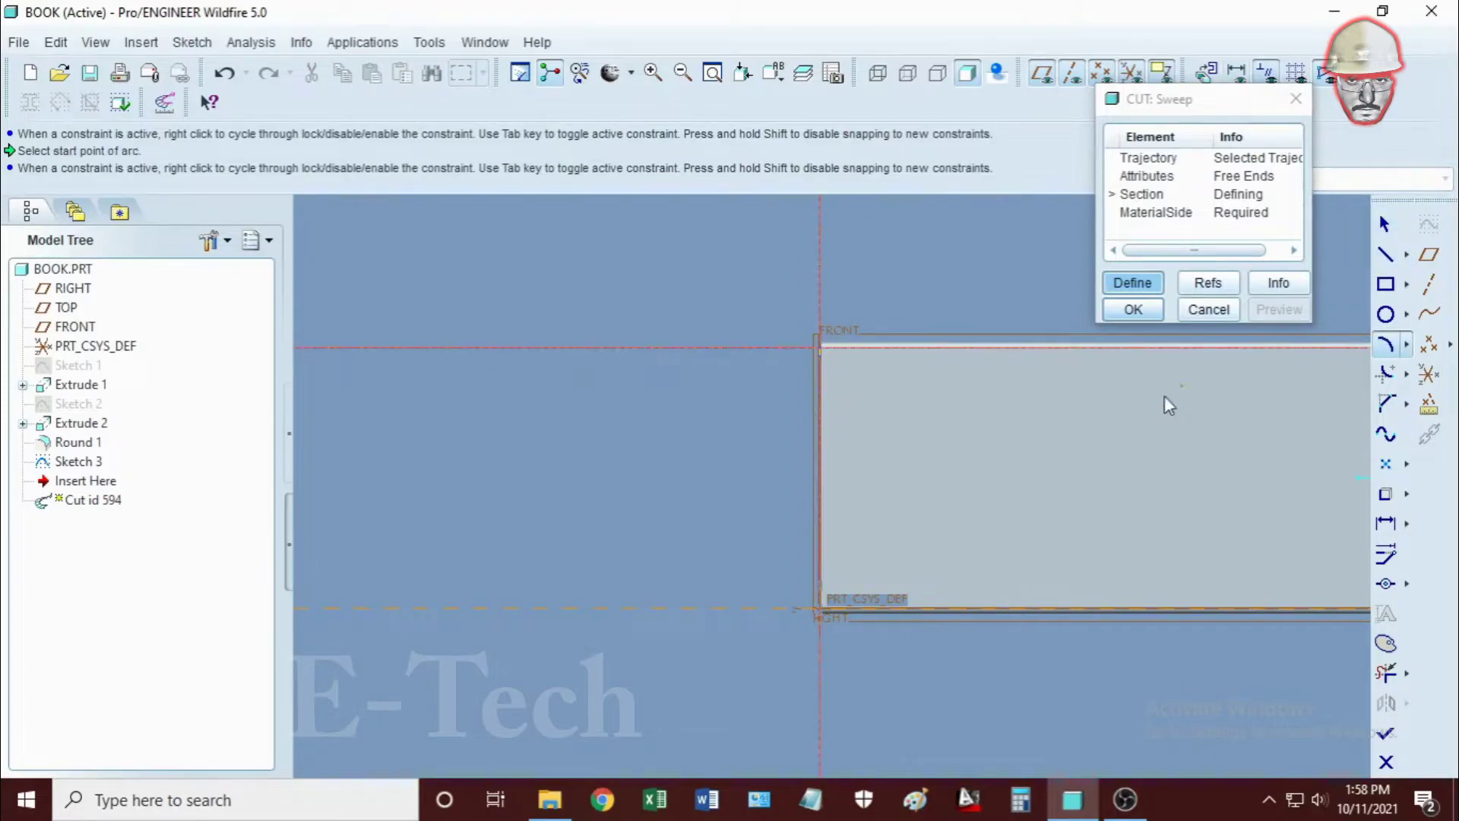
pyautogui.click(823, 358)
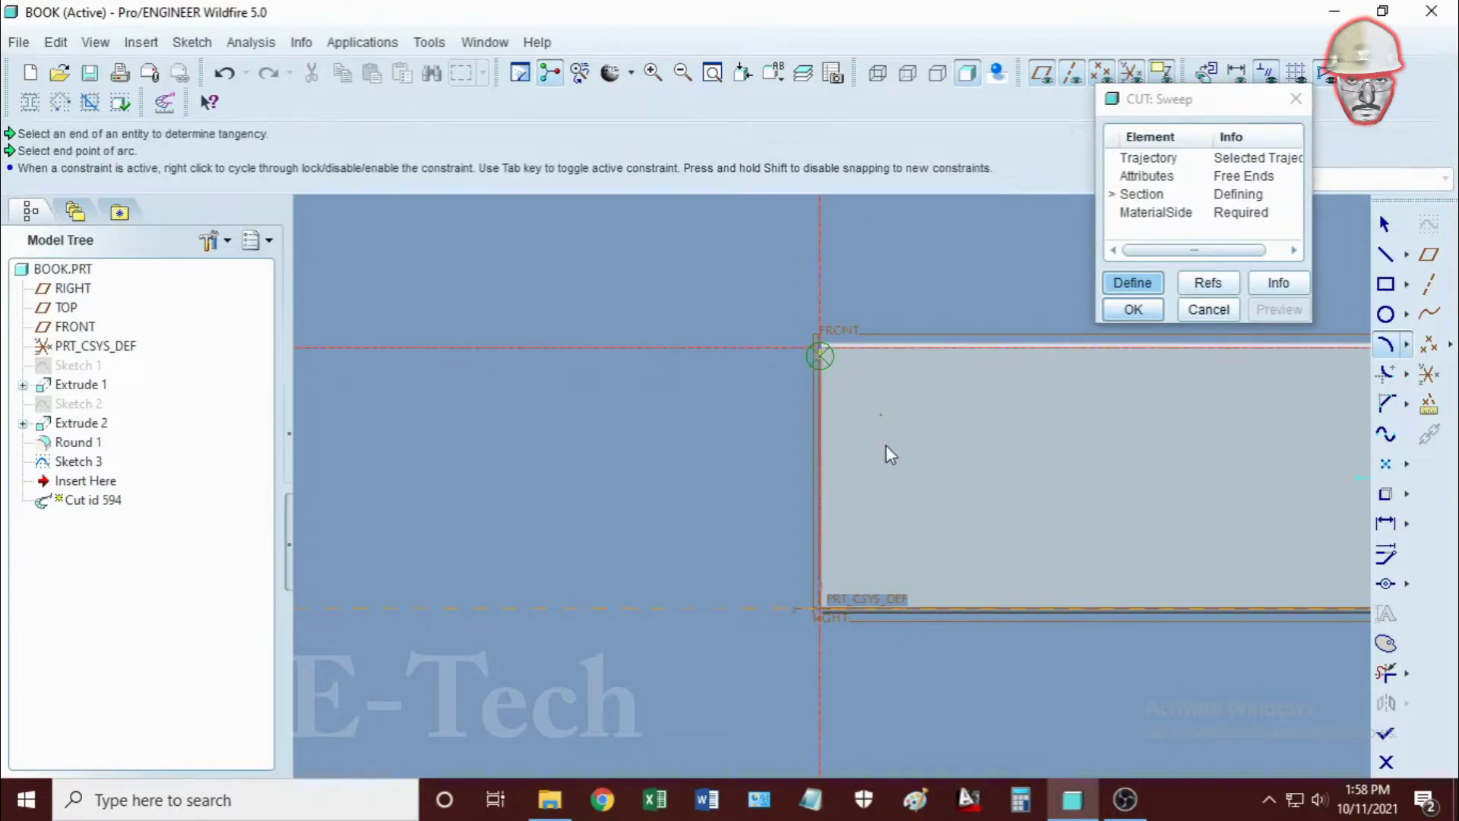
pyautogui.click(823, 581)
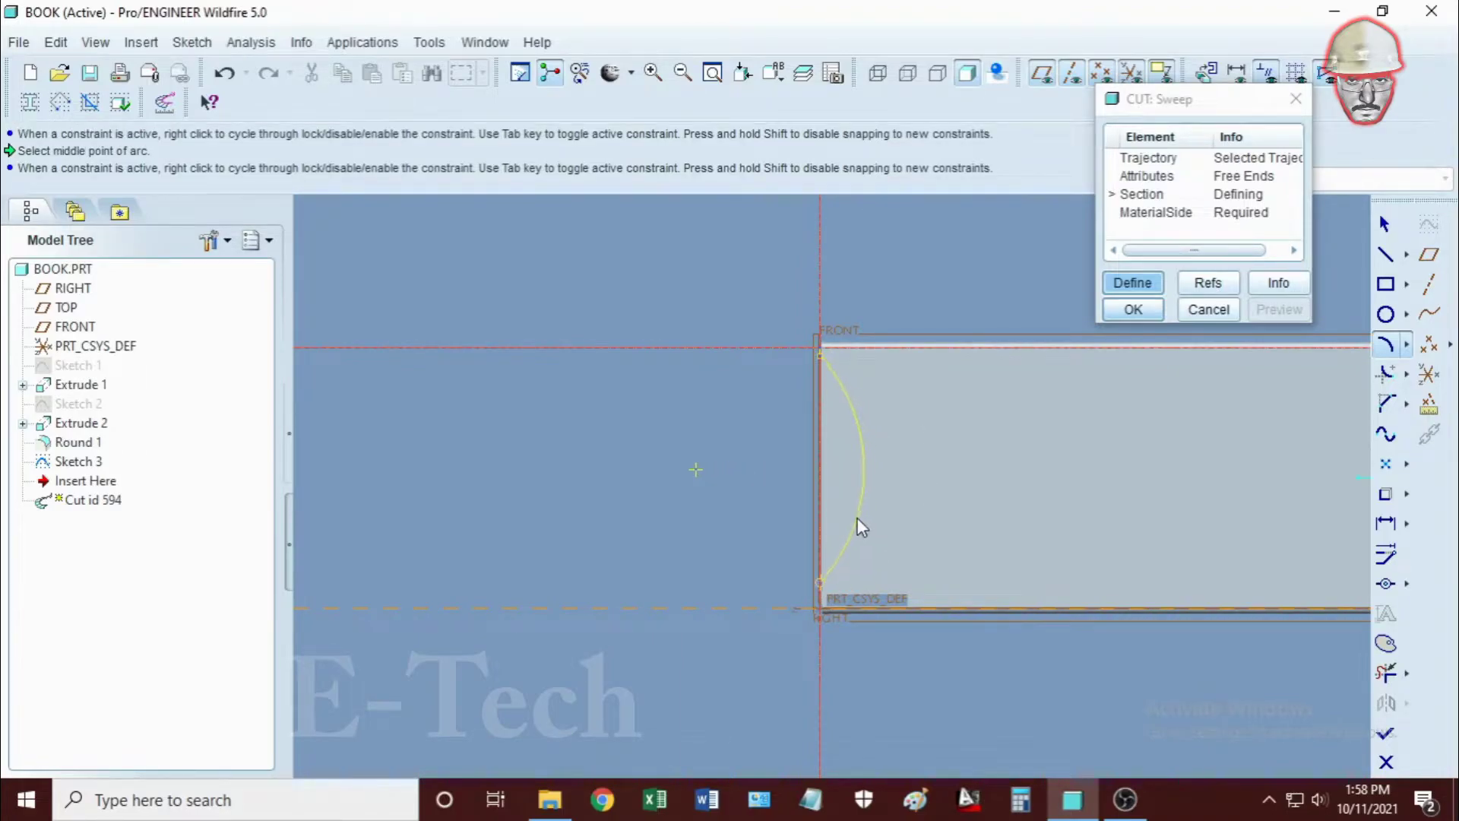
pyautogui.click(857, 518)
pyautogui.click(1385, 255)
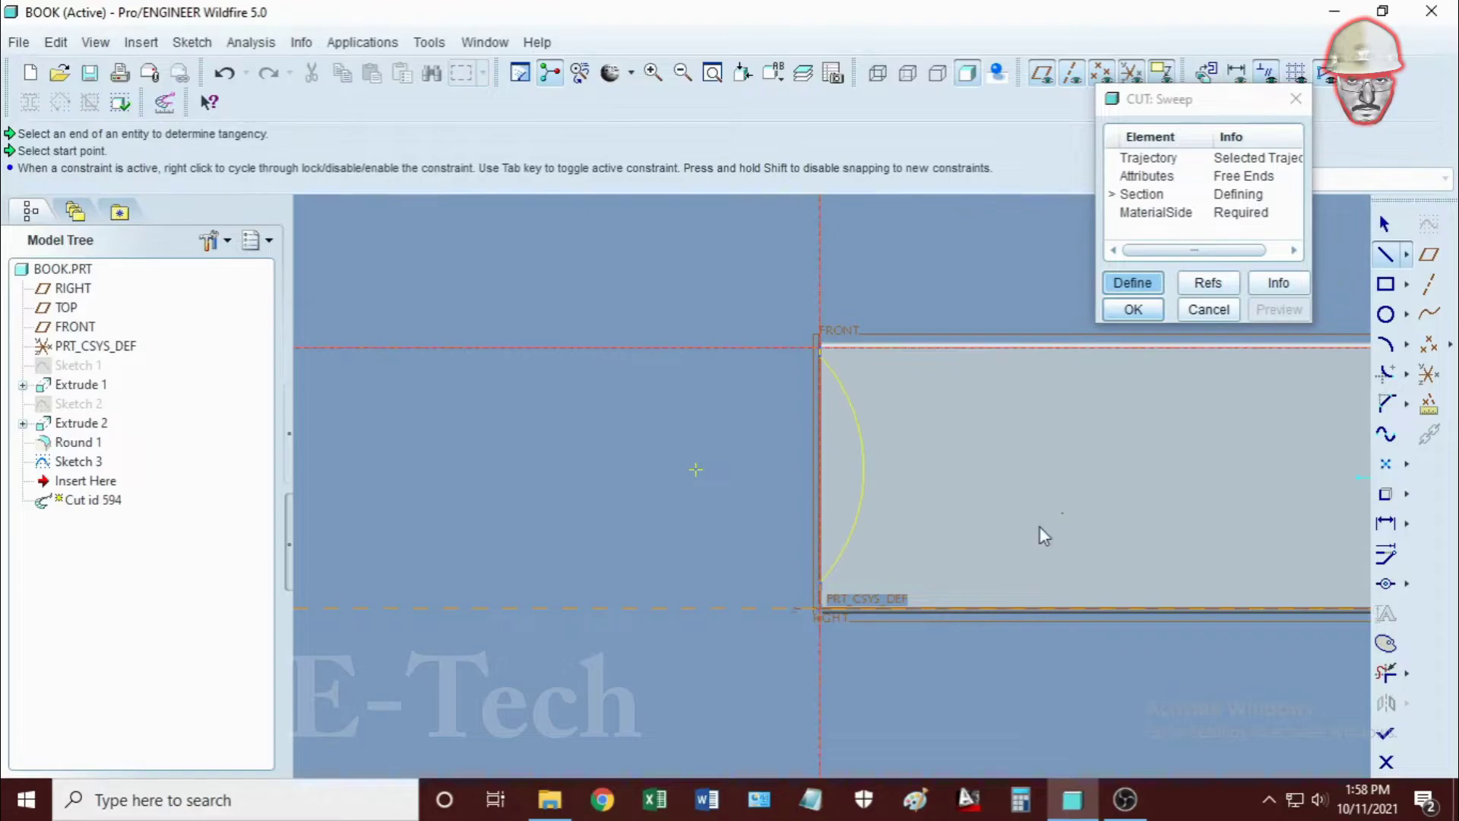
pyautogui.click(821, 606)
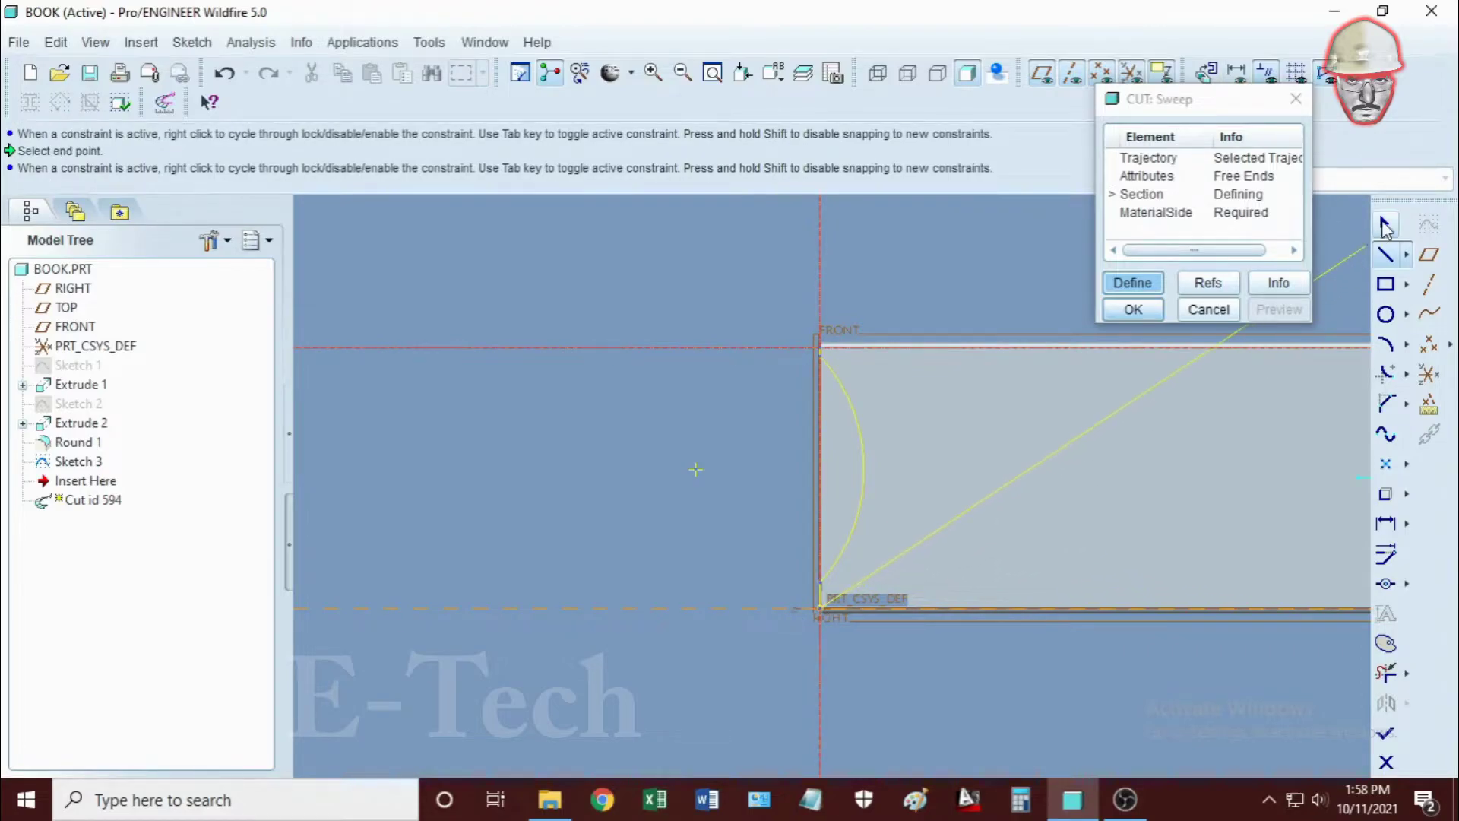
pyautogui.middleClick(1157, 473)
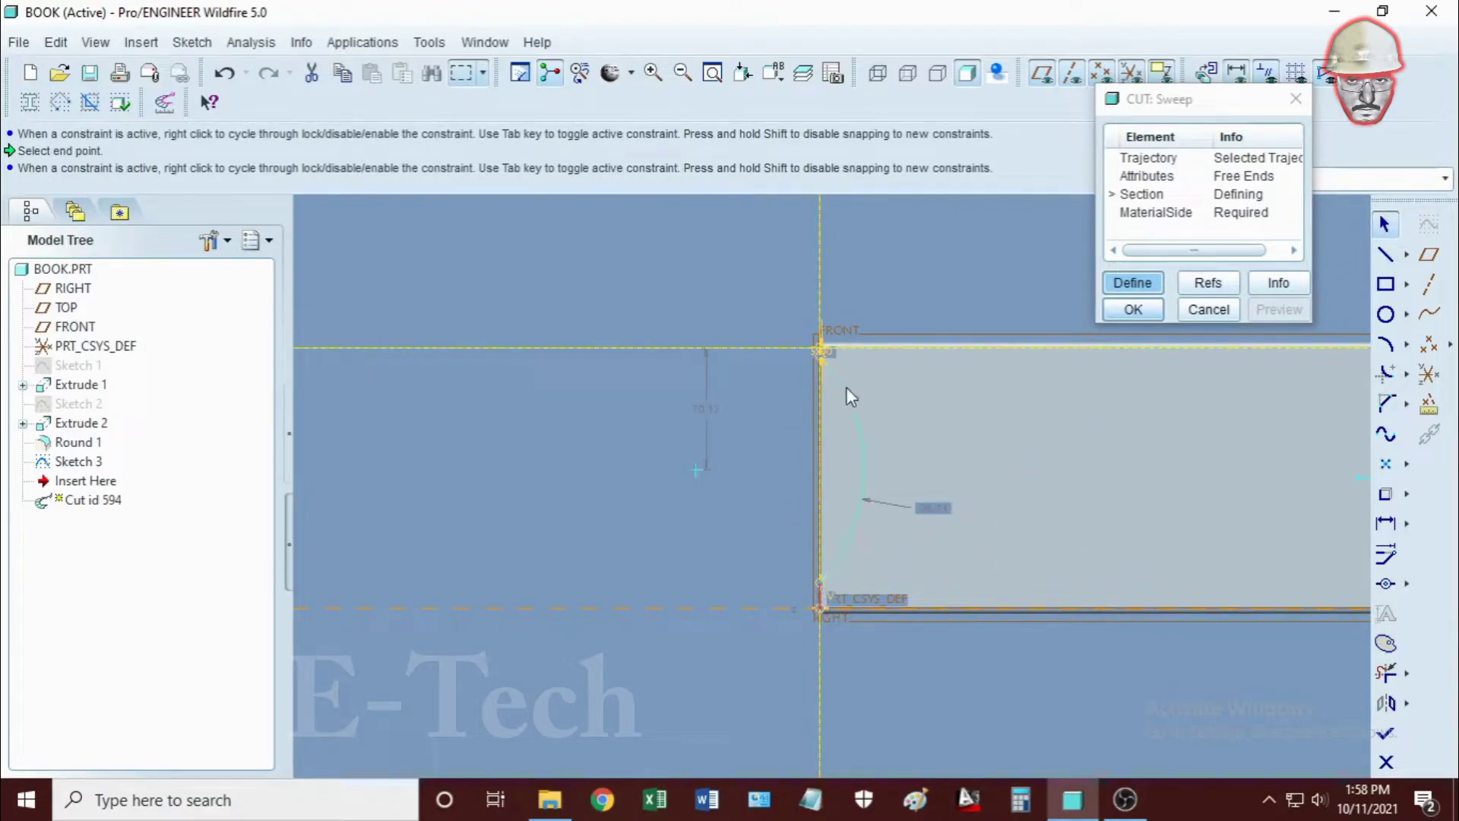
# Dimension the arc endpoint to 5 and draw the vertical line at the spine end
pyautogui.click(1386, 523)
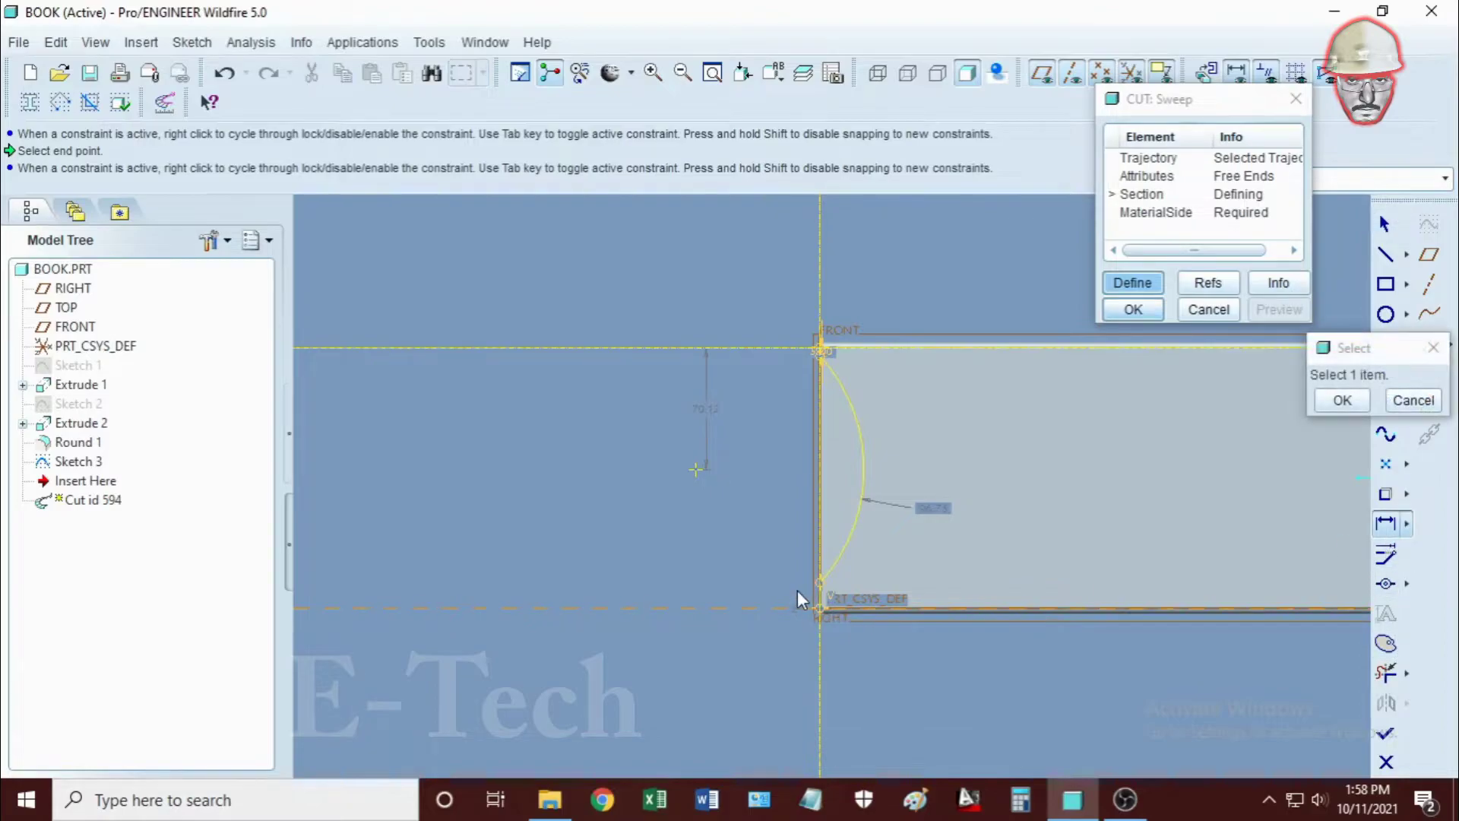
pyautogui.click(819, 586)
pyautogui.click(823, 611)
pyautogui.middleClick(789, 596)
pyautogui.write('5')
pyautogui.press('Return')
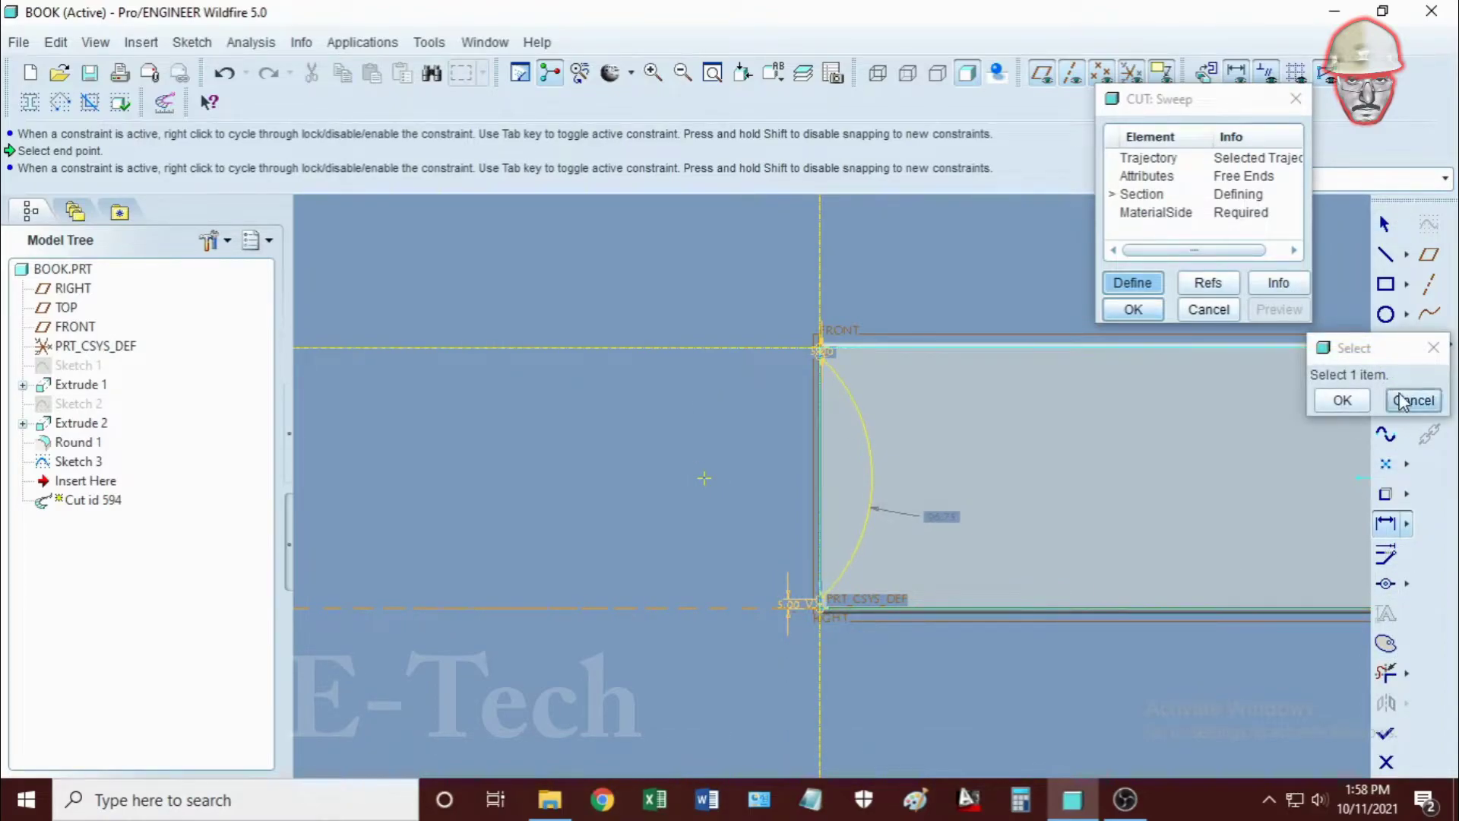
pyautogui.click(1350, 396)
pyautogui.click(1386, 255)
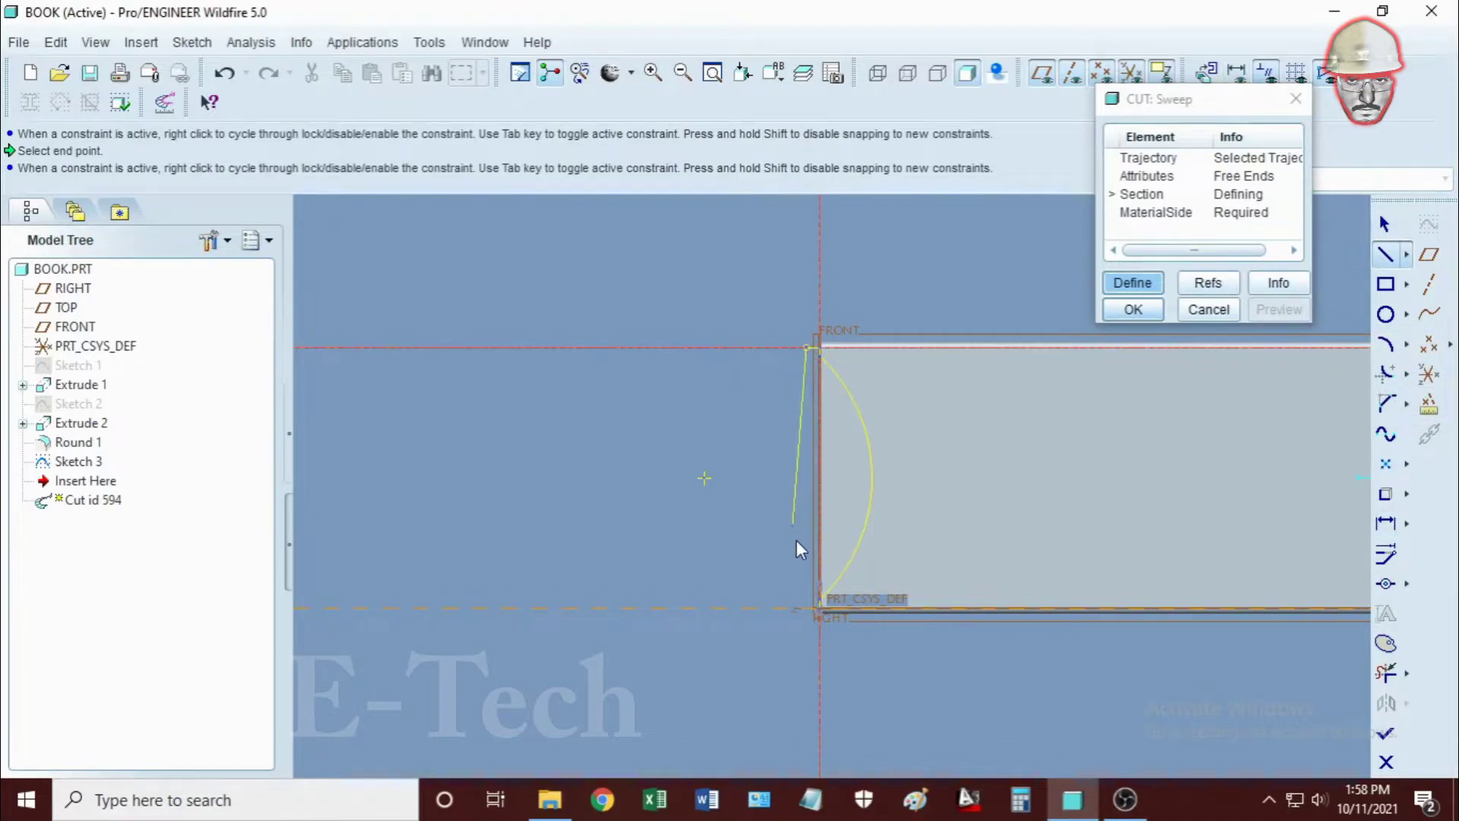
pyautogui.click(1387, 224)
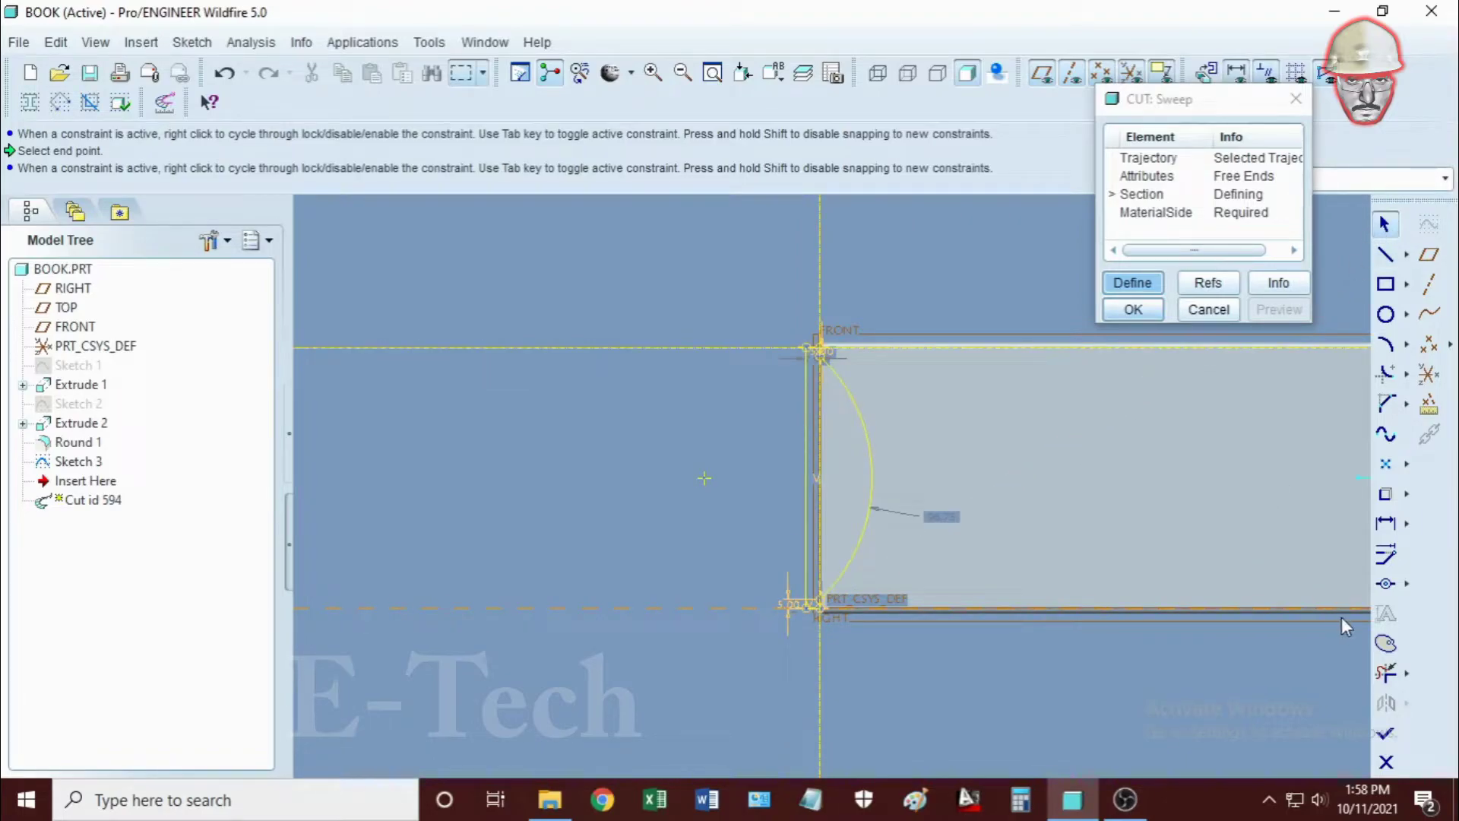
pyautogui.click(652, 73)
# Zoom in on the top sketch corner and fillet it between the line and arc
pyautogui.click(871, 308)
pyautogui.click(787, 424)
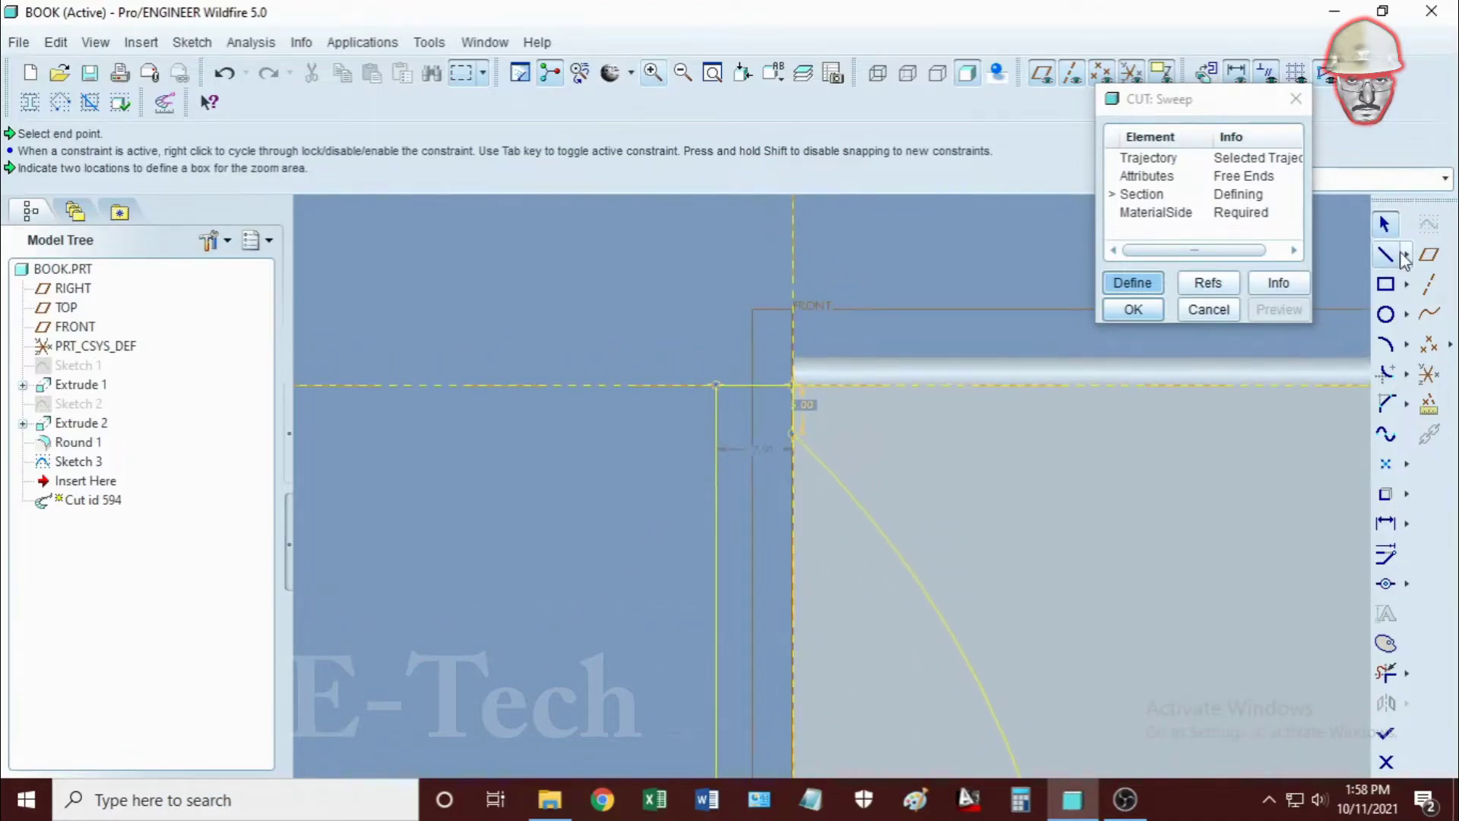
pyautogui.click(1385, 373)
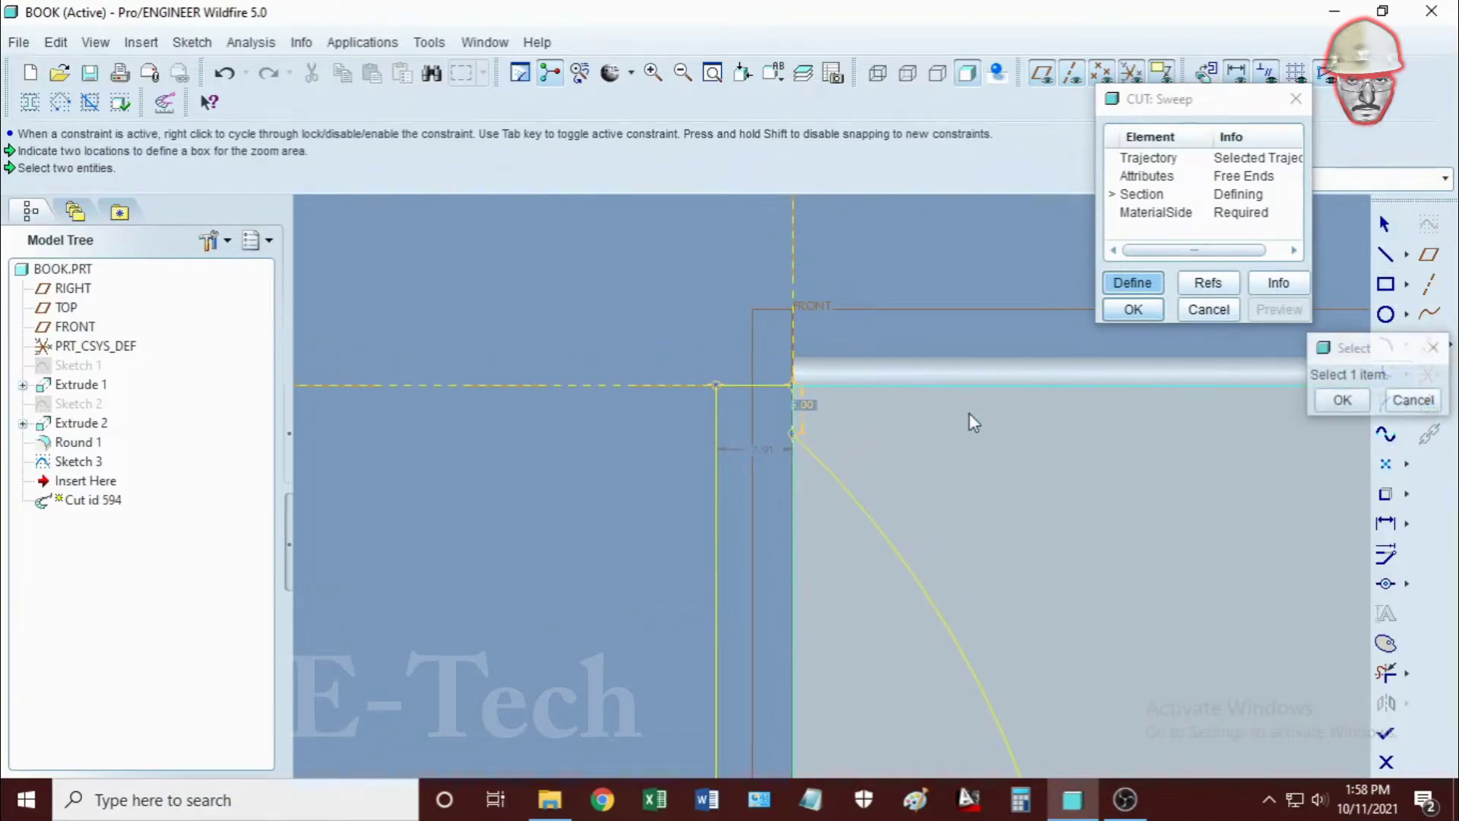
pyautogui.click(792, 421)
pyautogui.click(816, 453)
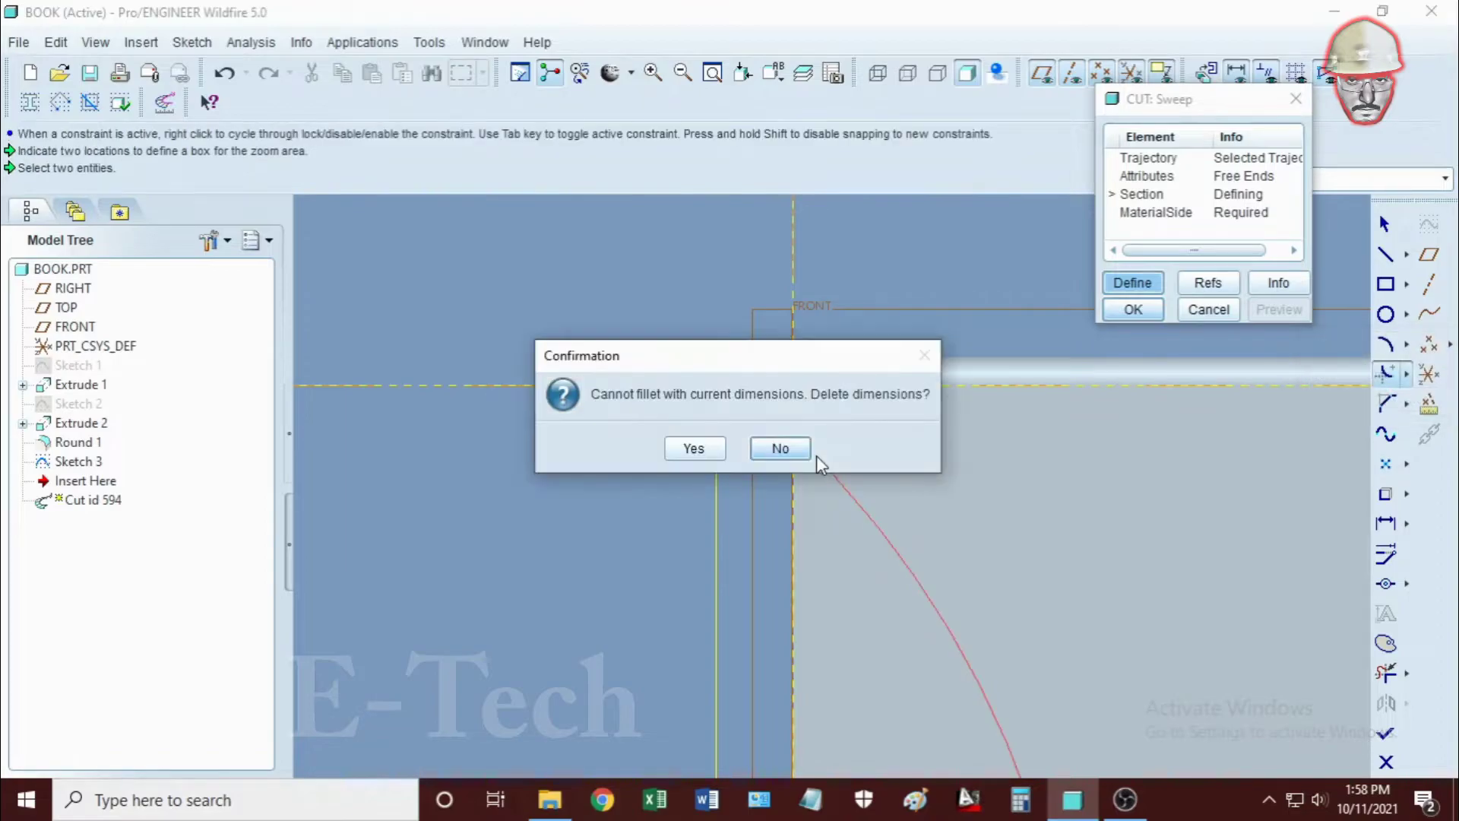
pyautogui.click(694, 449)
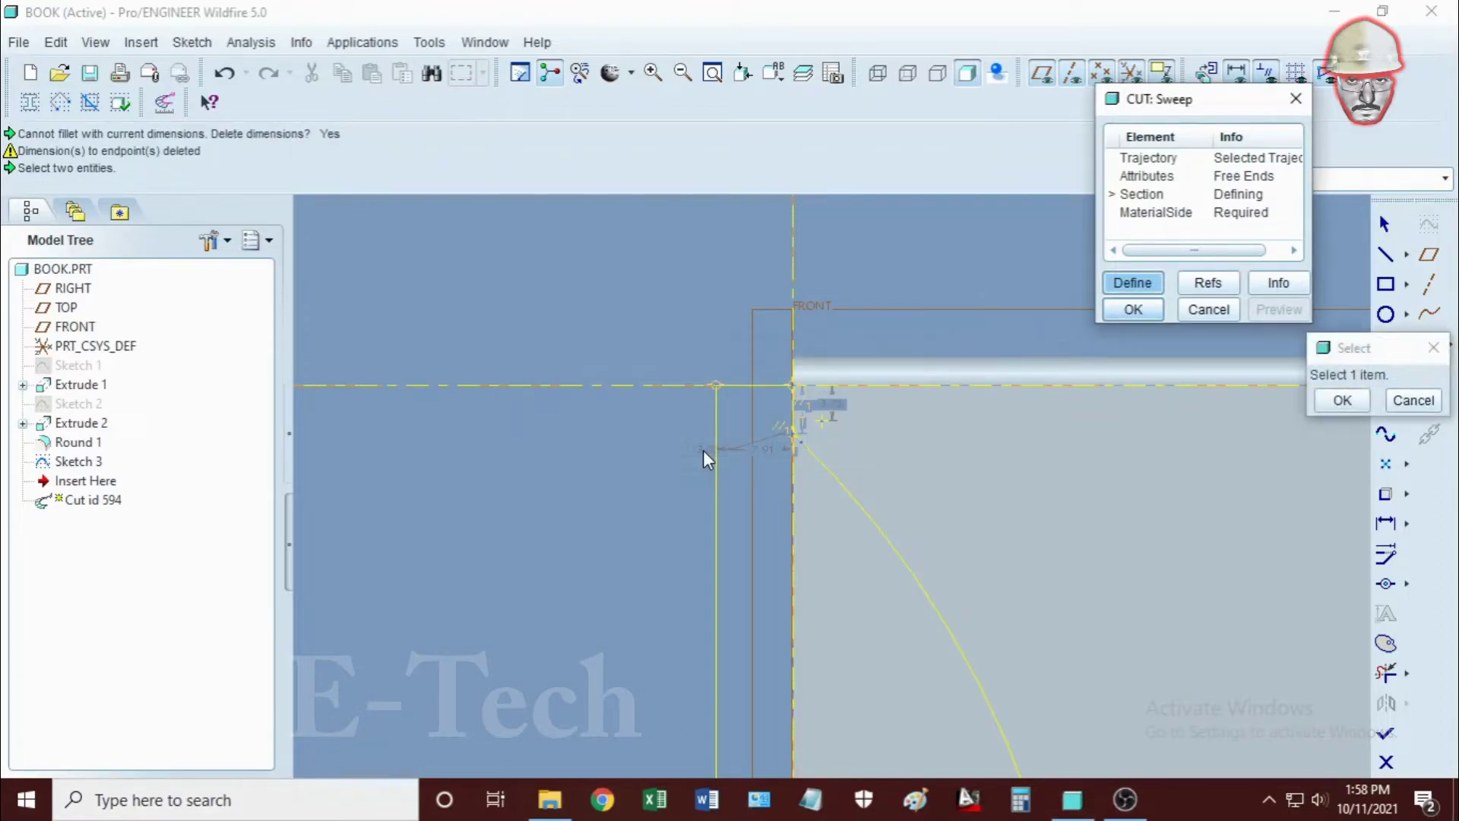
pyautogui.click(1414, 400)
# Set the fillet dimension to 4 and finish the section sketch
pyautogui.click(653, 72)
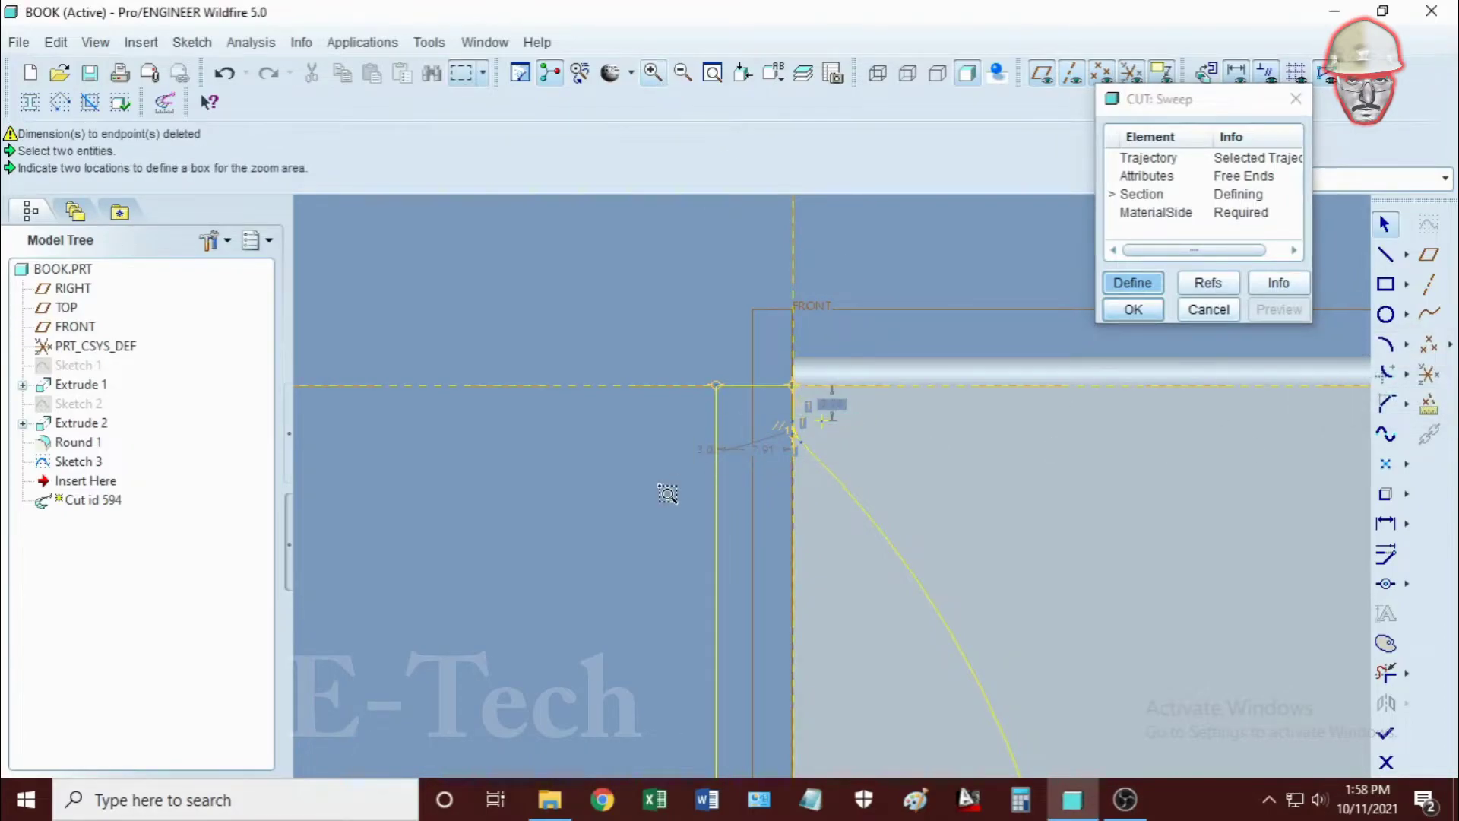
pyautogui.moveTo(668, 495); pyautogui.dragTo(833, 448)
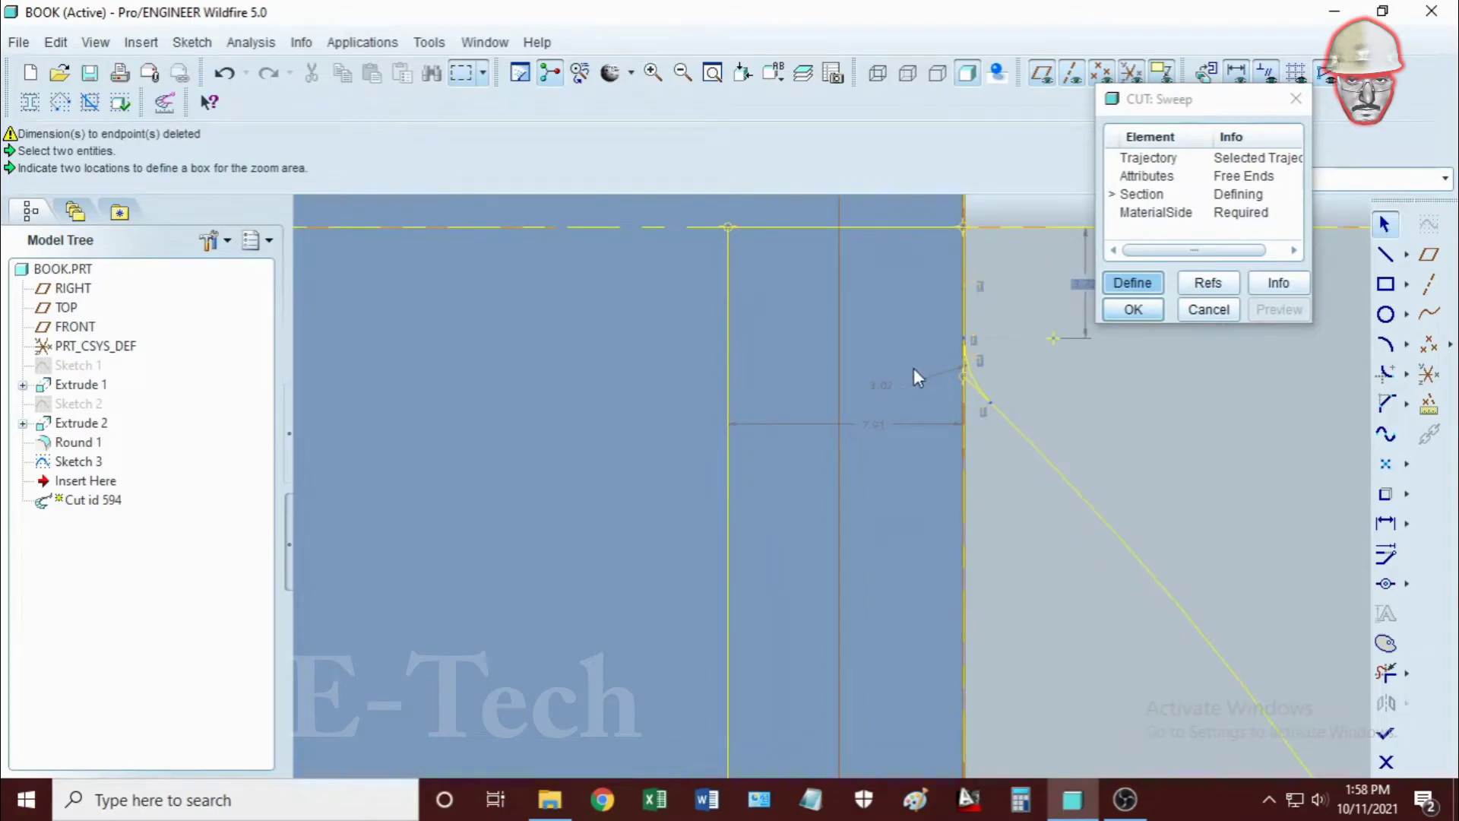
pyautogui.doubleClick(880, 386)
pyautogui.write('4')
pyautogui.press('Return')
pyautogui.click(1395, 679)
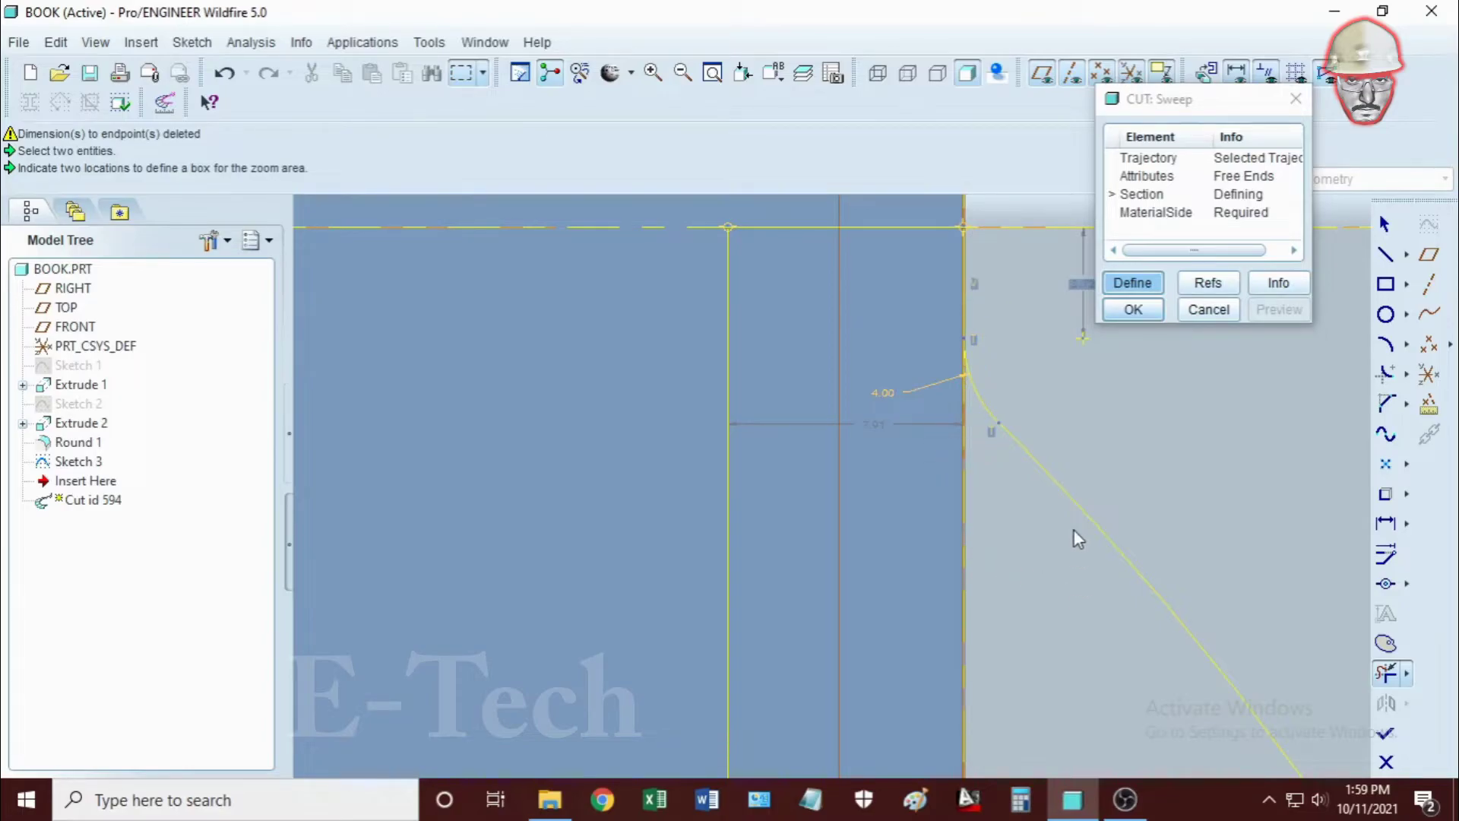
pyautogui.click(713, 76)
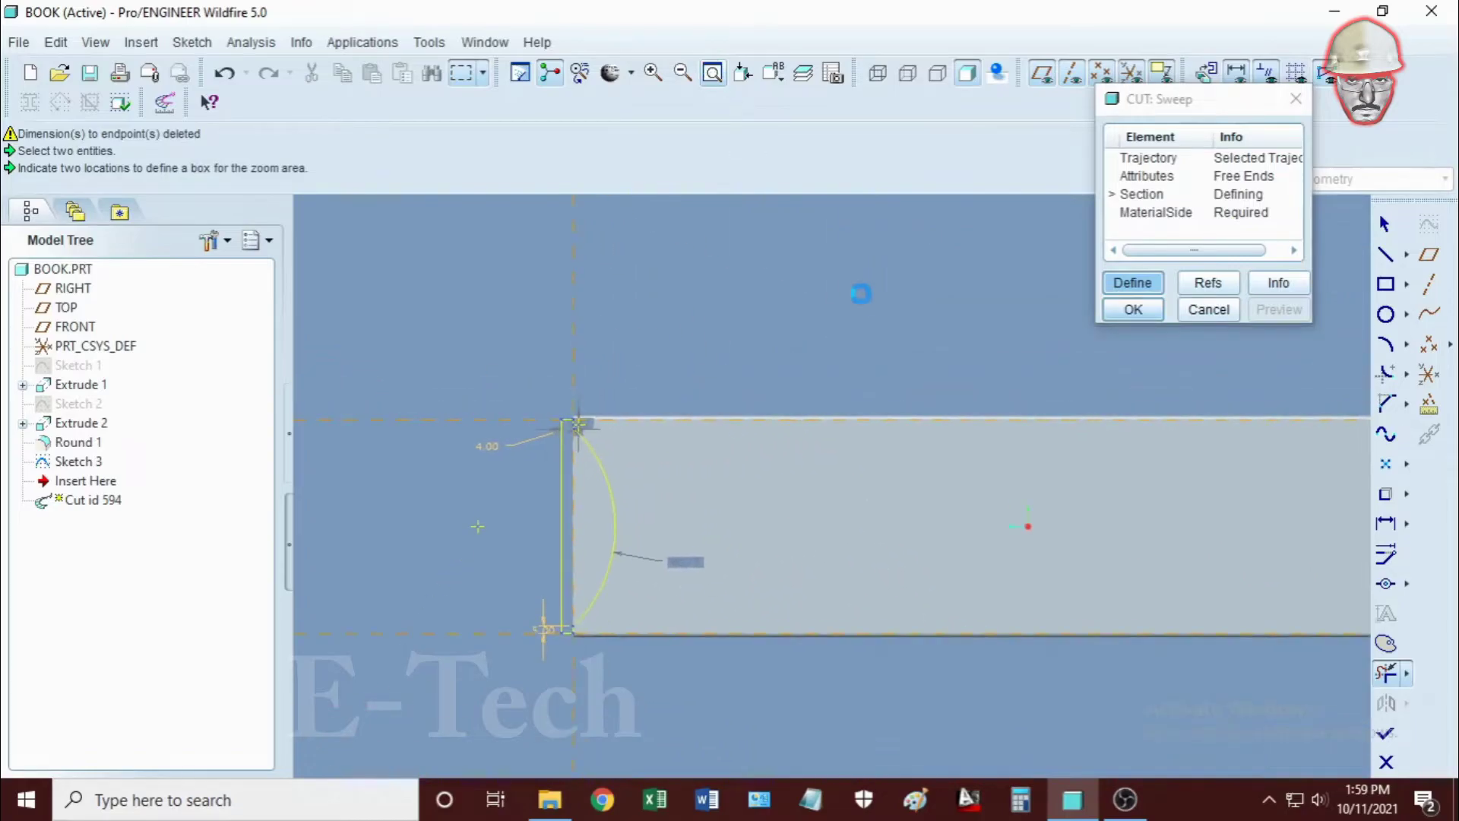
pyautogui.moveTo(531, 538); pyautogui.dragTo(677, 554)
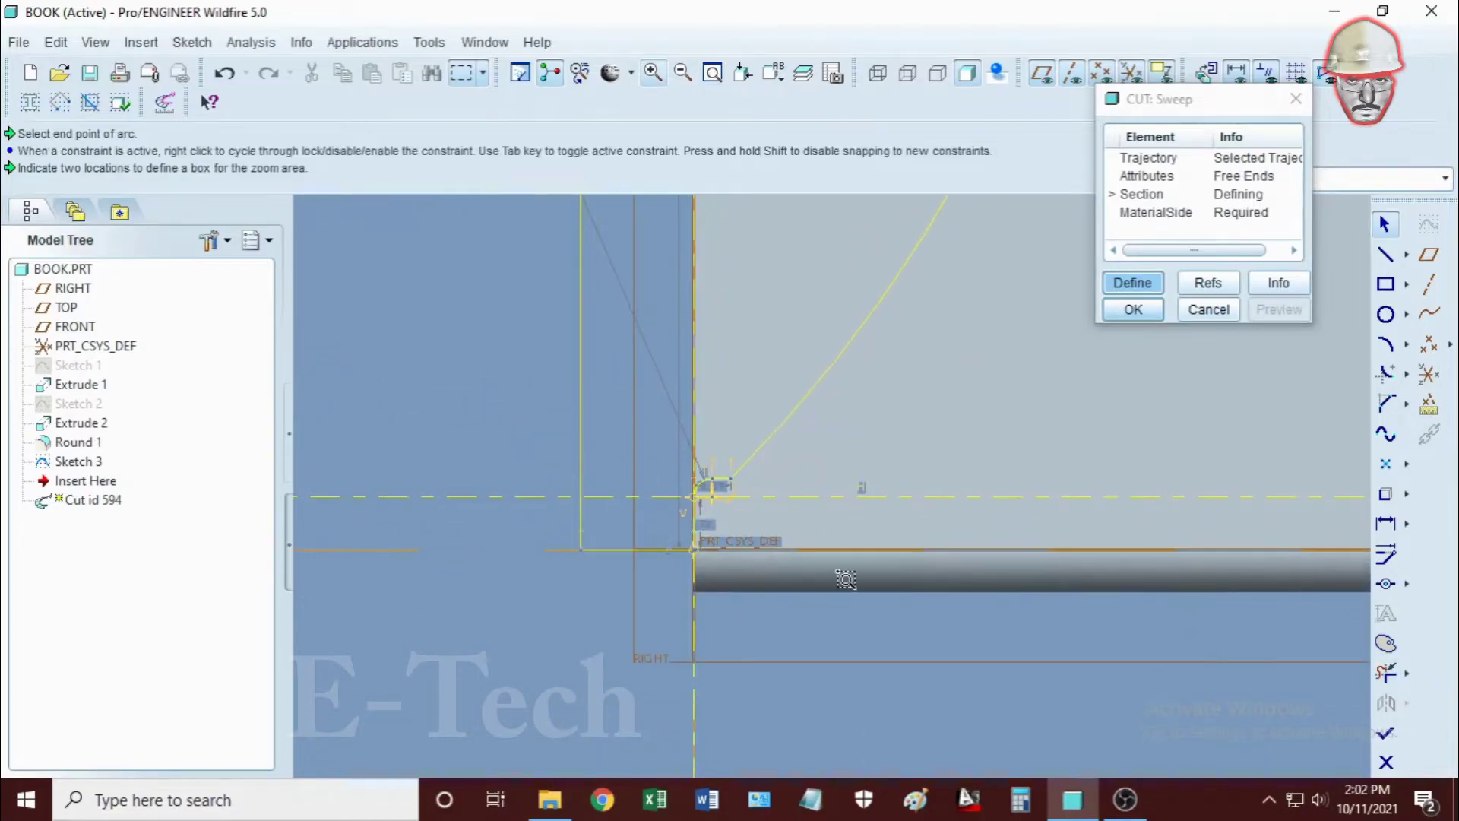
pyautogui.click(1389, 732)
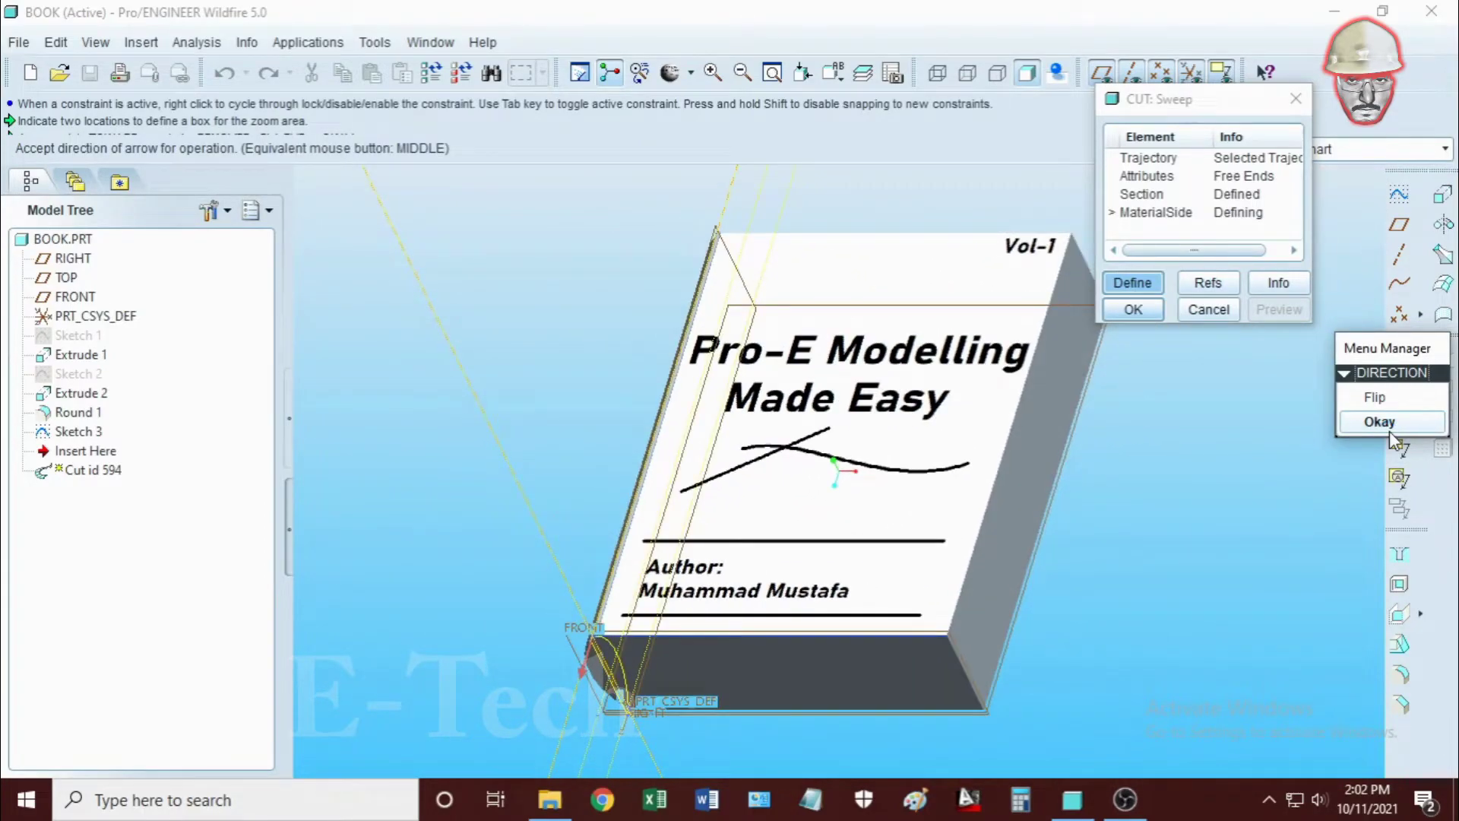
# Accept the material-removal side, inspect the spine groove, and confirm the sweep cut
pyautogui.click(1380, 423)
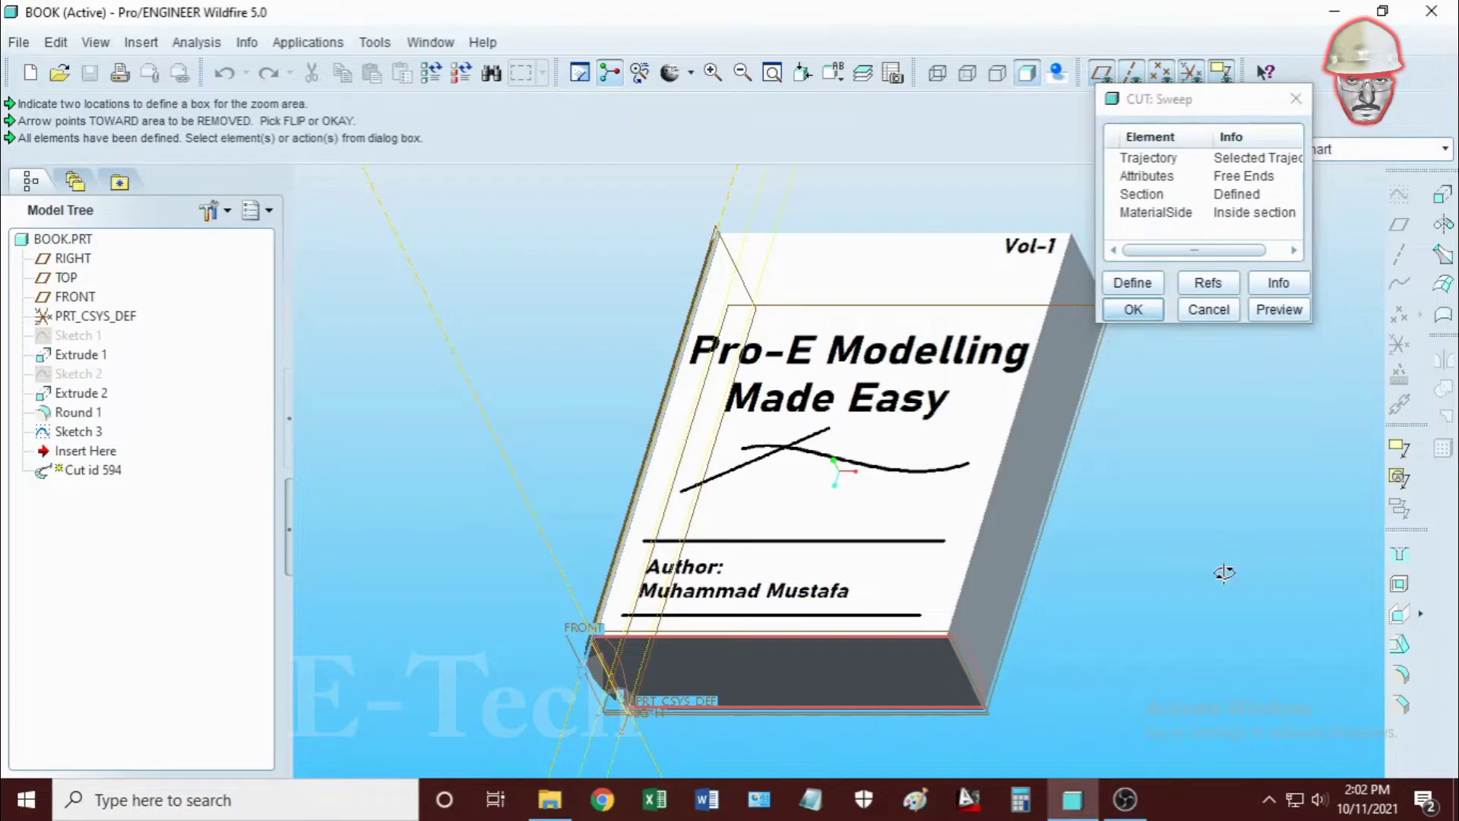
pyautogui.moveTo(1223, 572); pyautogui.dragTo(1268, 581, button='middle')
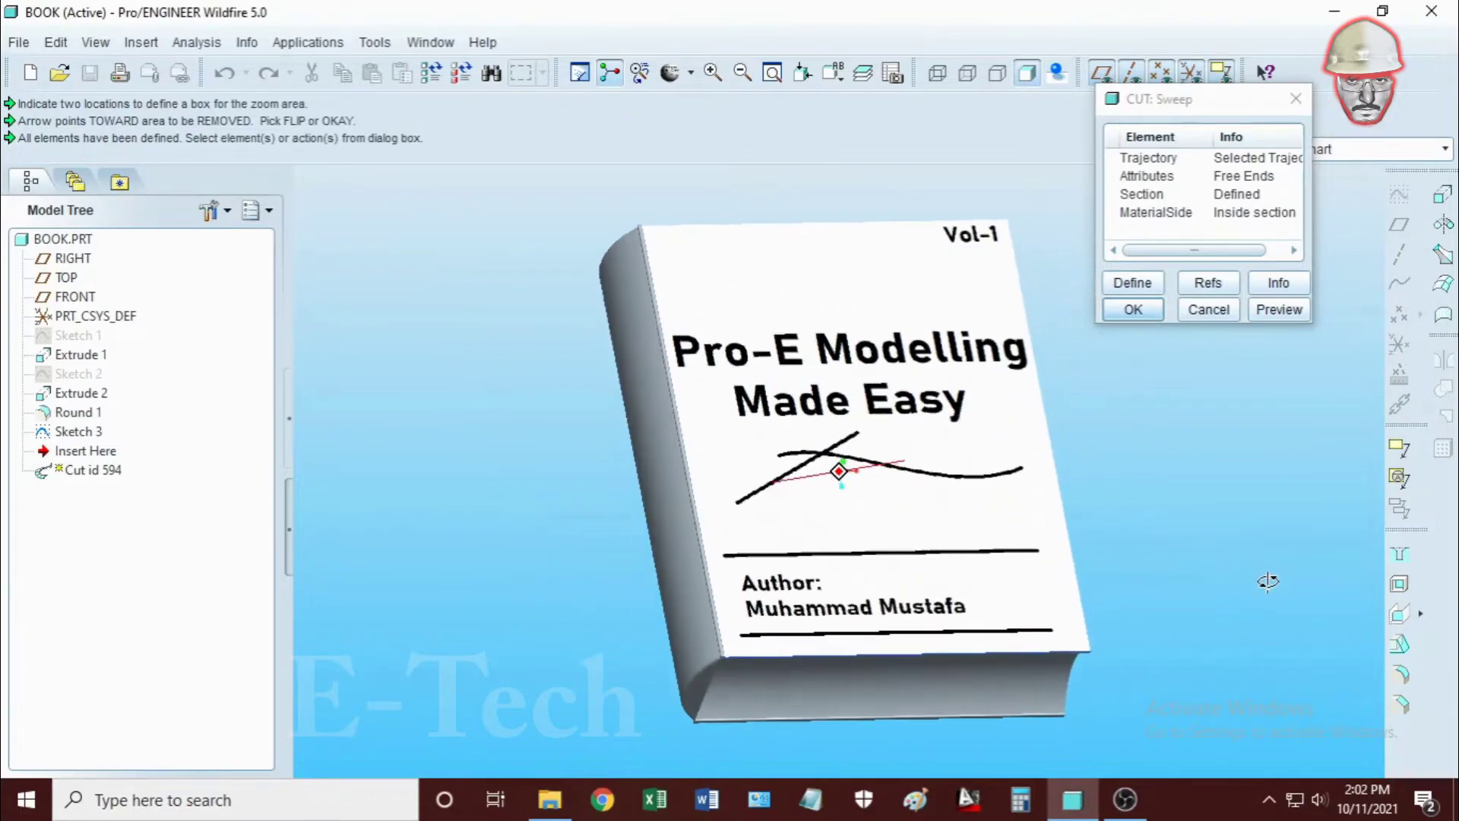
pyautogui.moveTo(1268, 581)
pyautogui.mouseDown(button='middle')
pyautogui.moveTo(1158, 572)
pyautogui.moveTo(1254, 582)
pyautogui.moveTo(1137, 603)
pyautogui.moveTo(1197, 604)
pyautogui.mouseUp(button='middle')
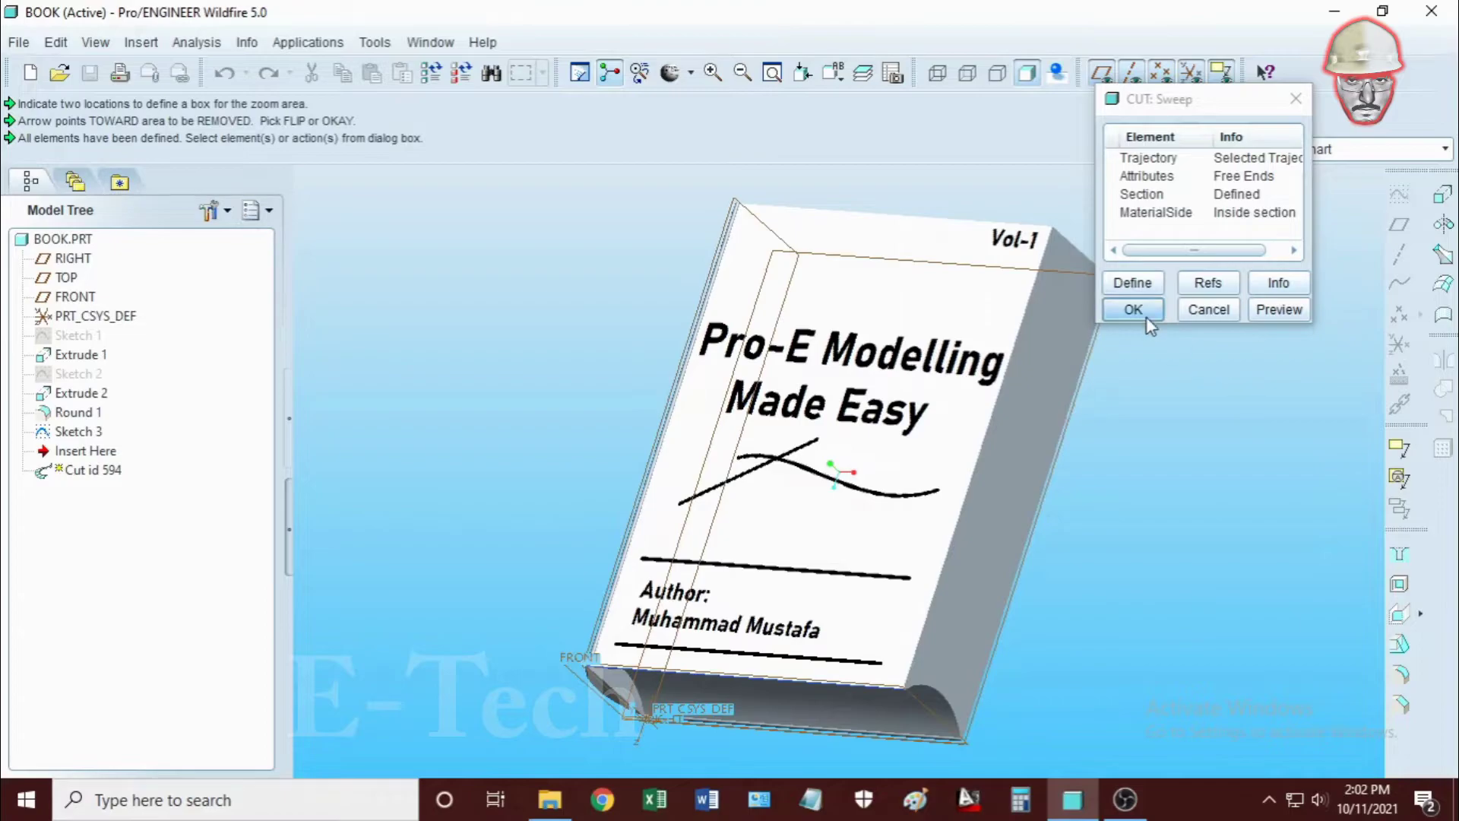
pyautogui.click(1141, 312)
pyautogui.click(1399, 224)
# Create datum plane DTM1 offset 320 from the book's top face
pyautogui.click(1377, 460)
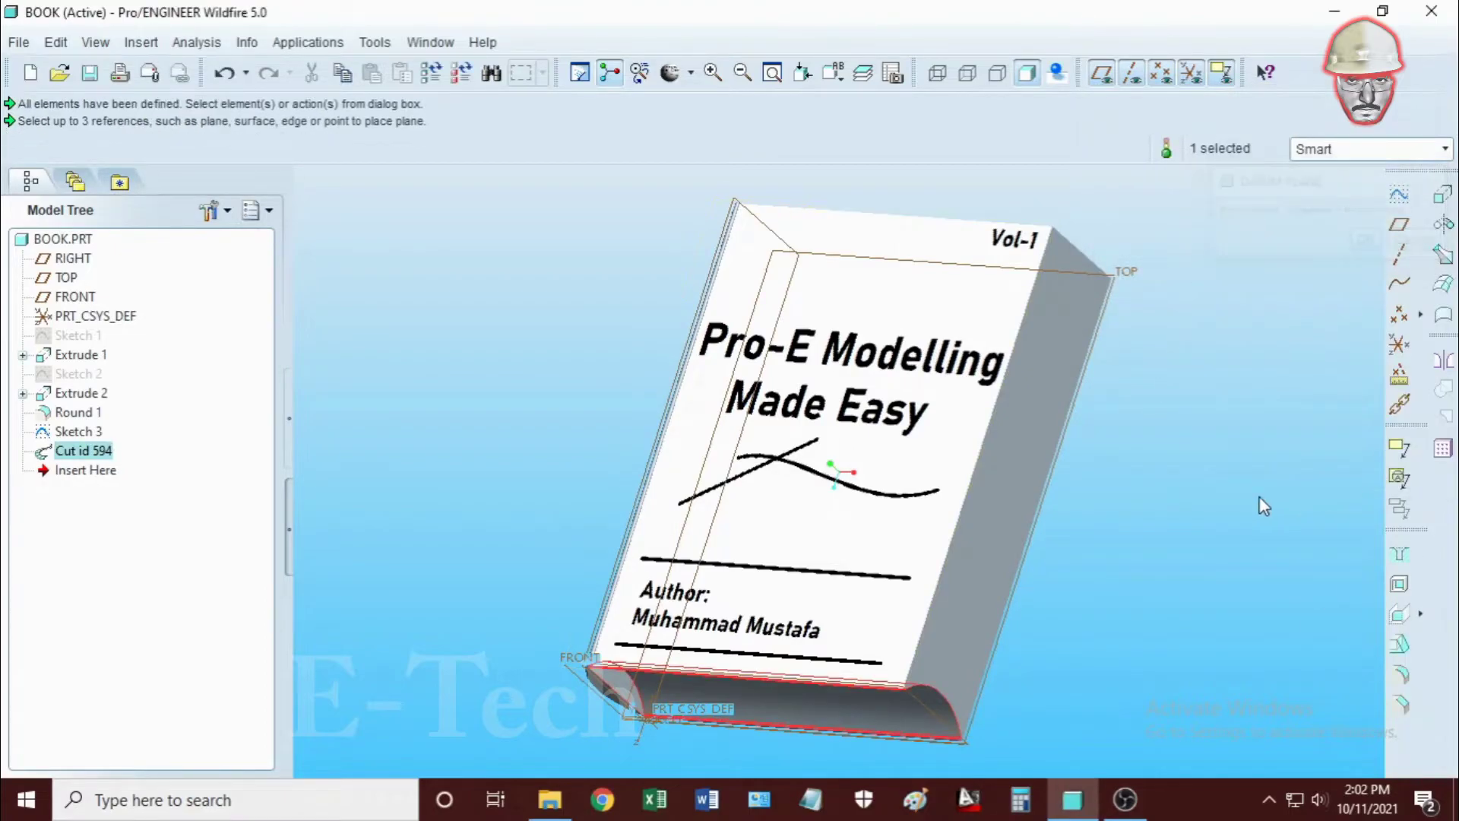
pyautogui.moveTo(1265, 505); pyautogui.dragTo(1223, 505, button='middle')
pyautogui.click(1399, 224)
pyautogui.click(986, 263)
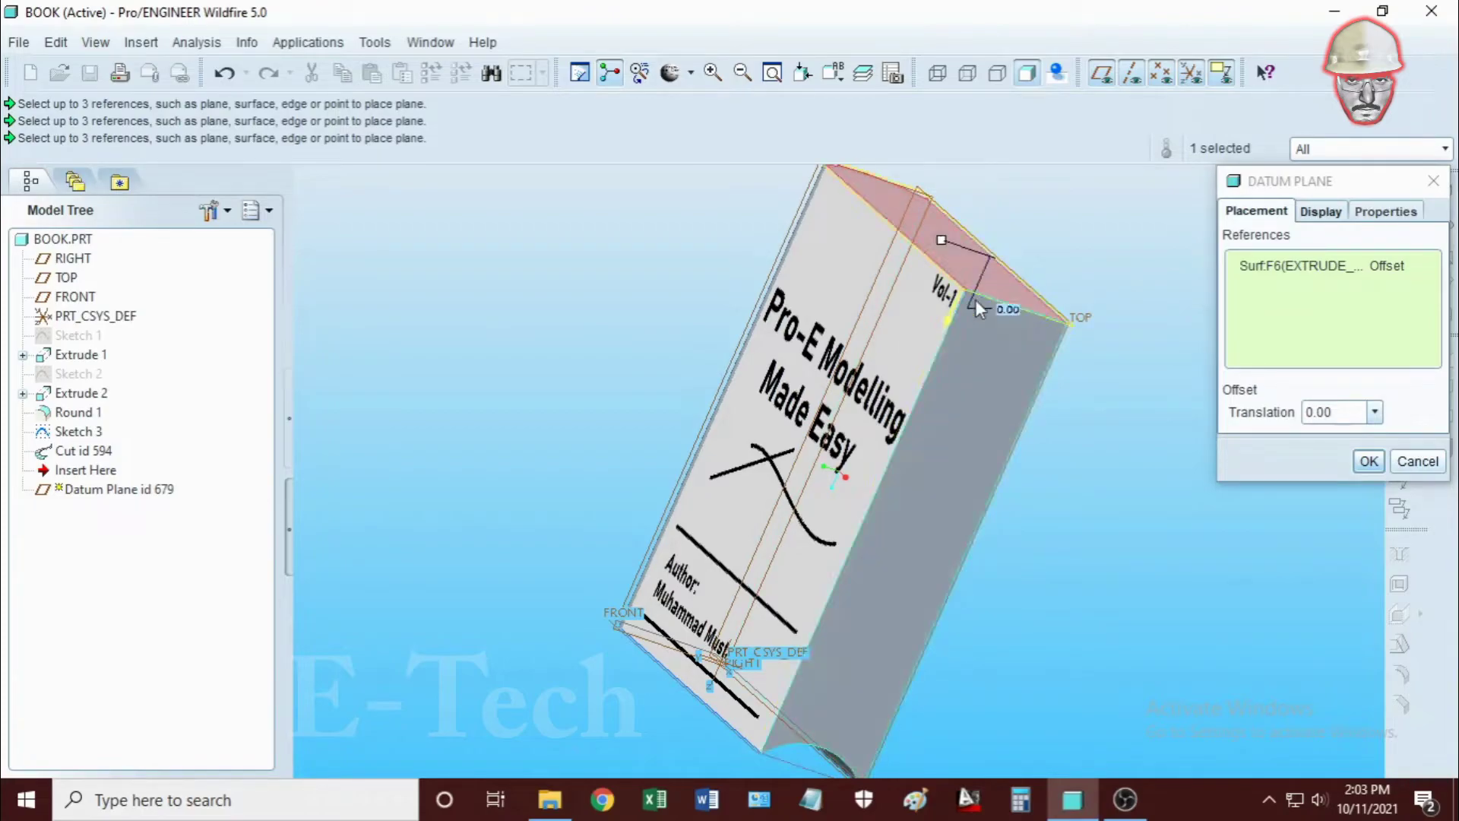
pyautogui.moveTo(943, 242); pyautogui.dragTo(872, 423)
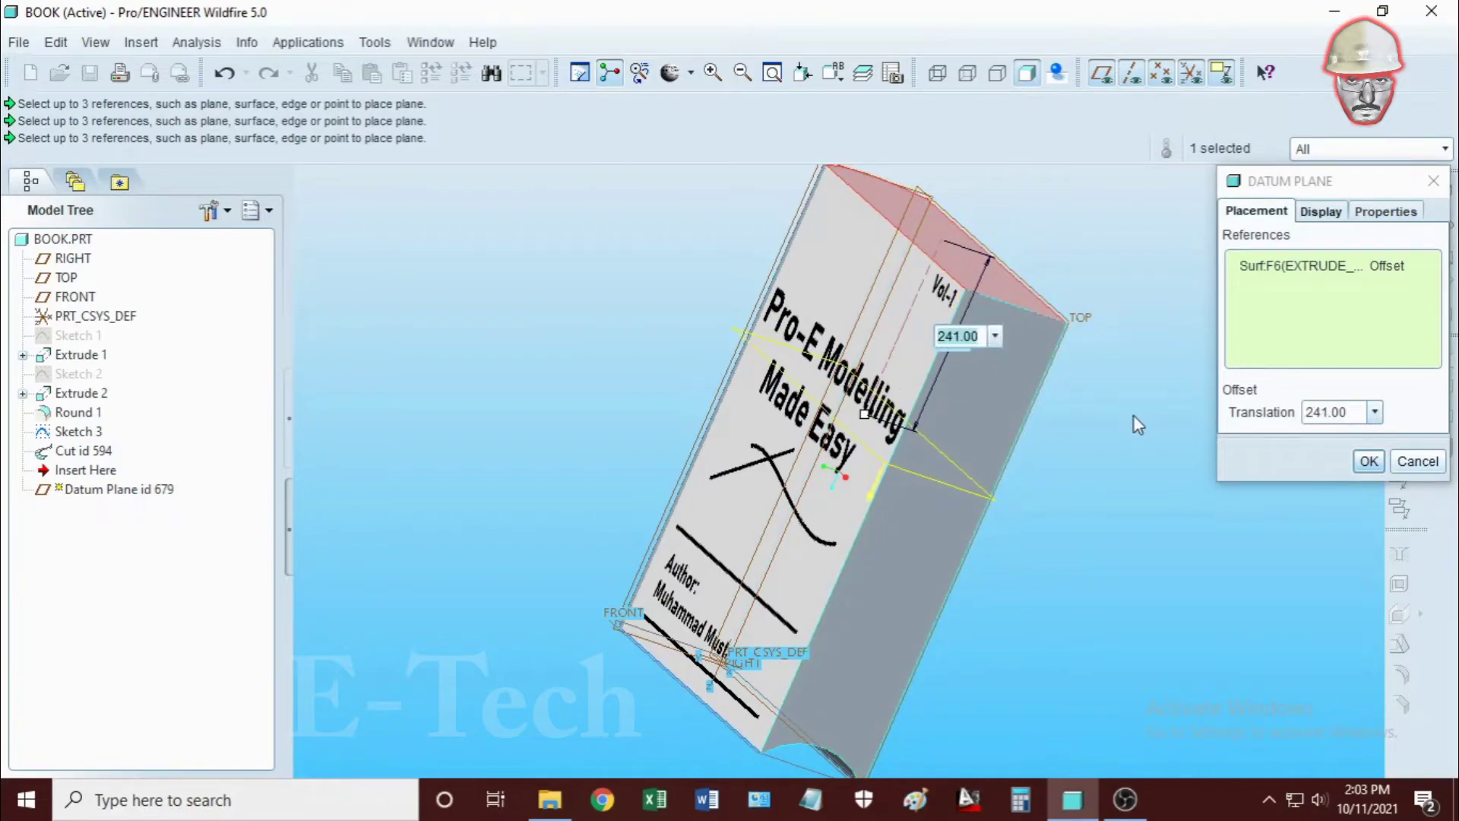
pyautogui.write('320')
pyautogui.press('Return')
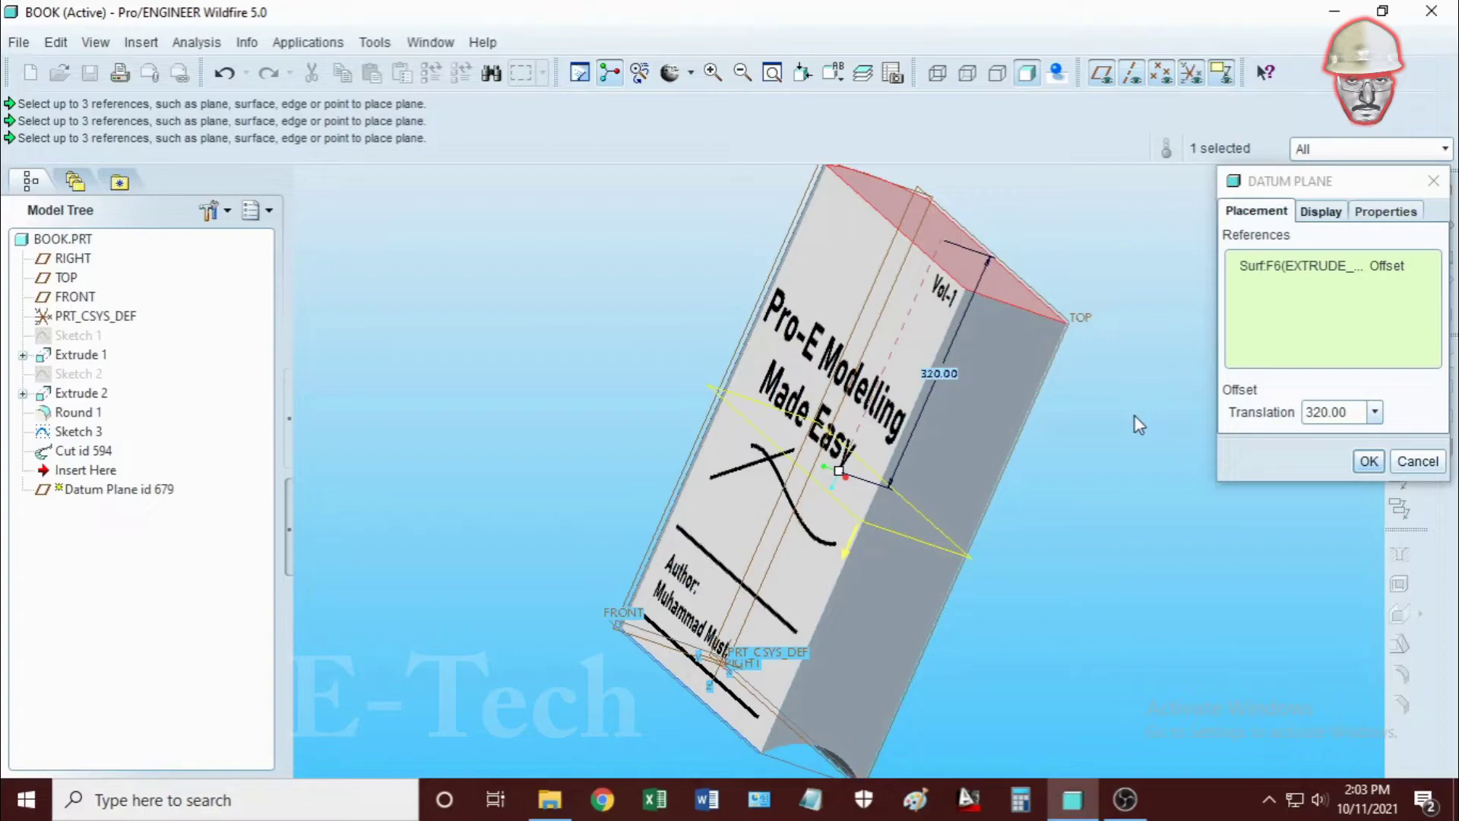
pyautogui.click(1369, 460)
# Select Cut id 594 and mirror it with DTM1 as the mirror plane
pyautogui.click(76, 450)
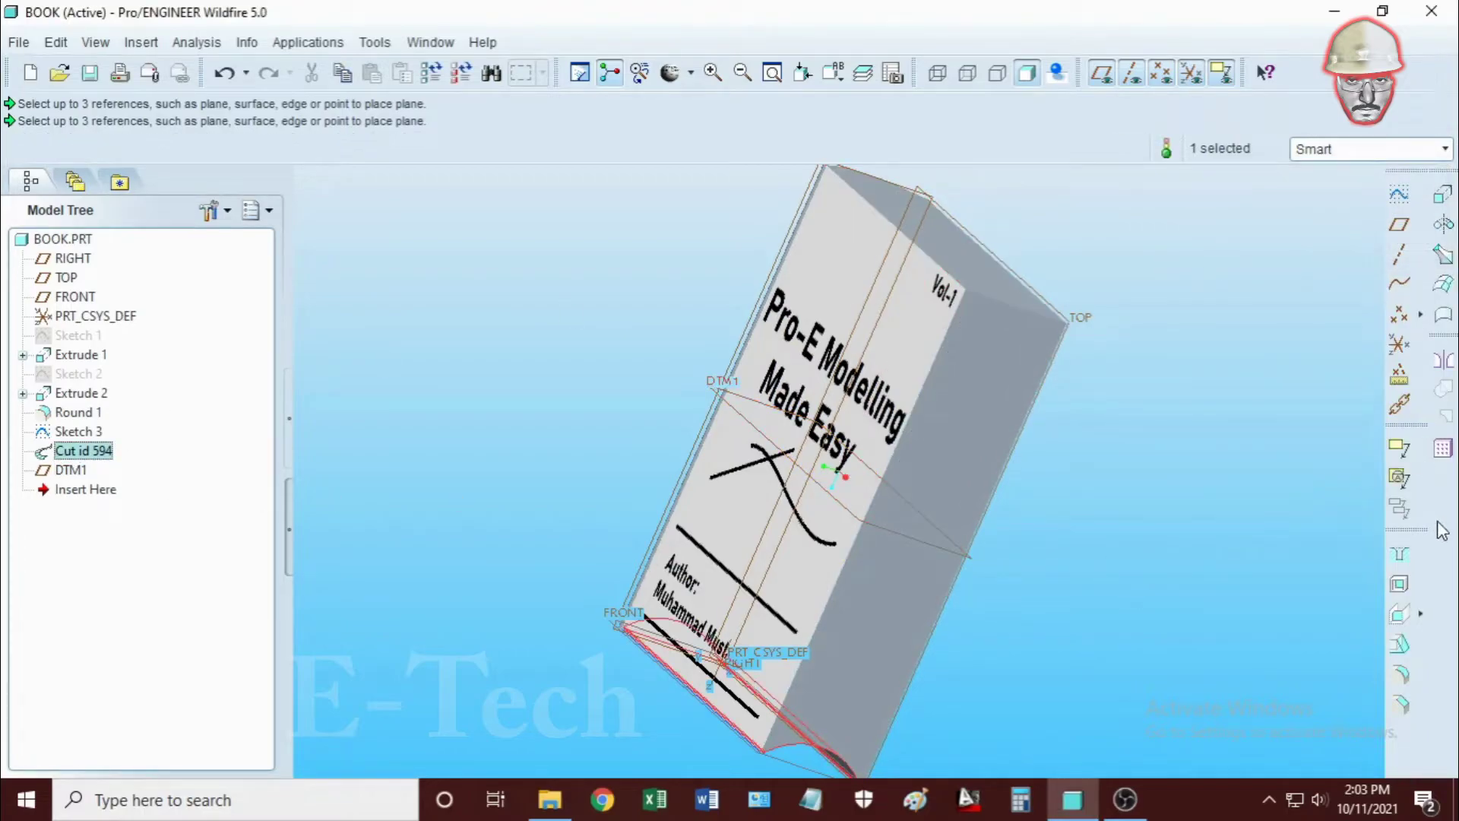
pyautogui.click(1444, 361)
pyautogui.click(974, 553)
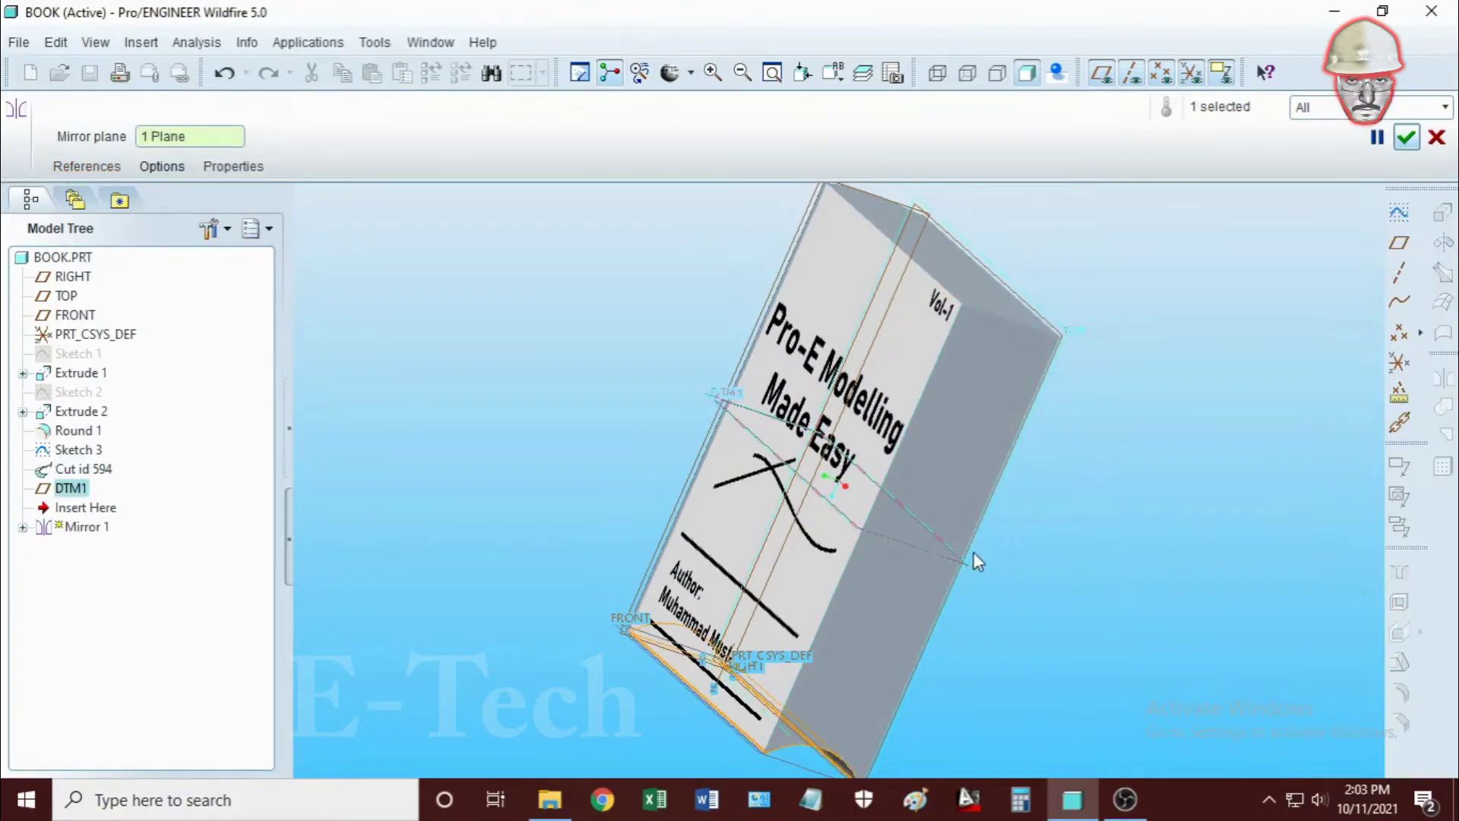
# Confirm Mirror 1 and orbit the book to inspect both spine grooves
pyautogui.click(1403, 137)
pyautogui.moveTo(1229, 381)
pyautogui.mouseDown(button='middle')
pyautogui.moveTo(1219, 479)
pyautogui.moveTo(1247, 521)
pyautogui.mouseUp(button='middle')
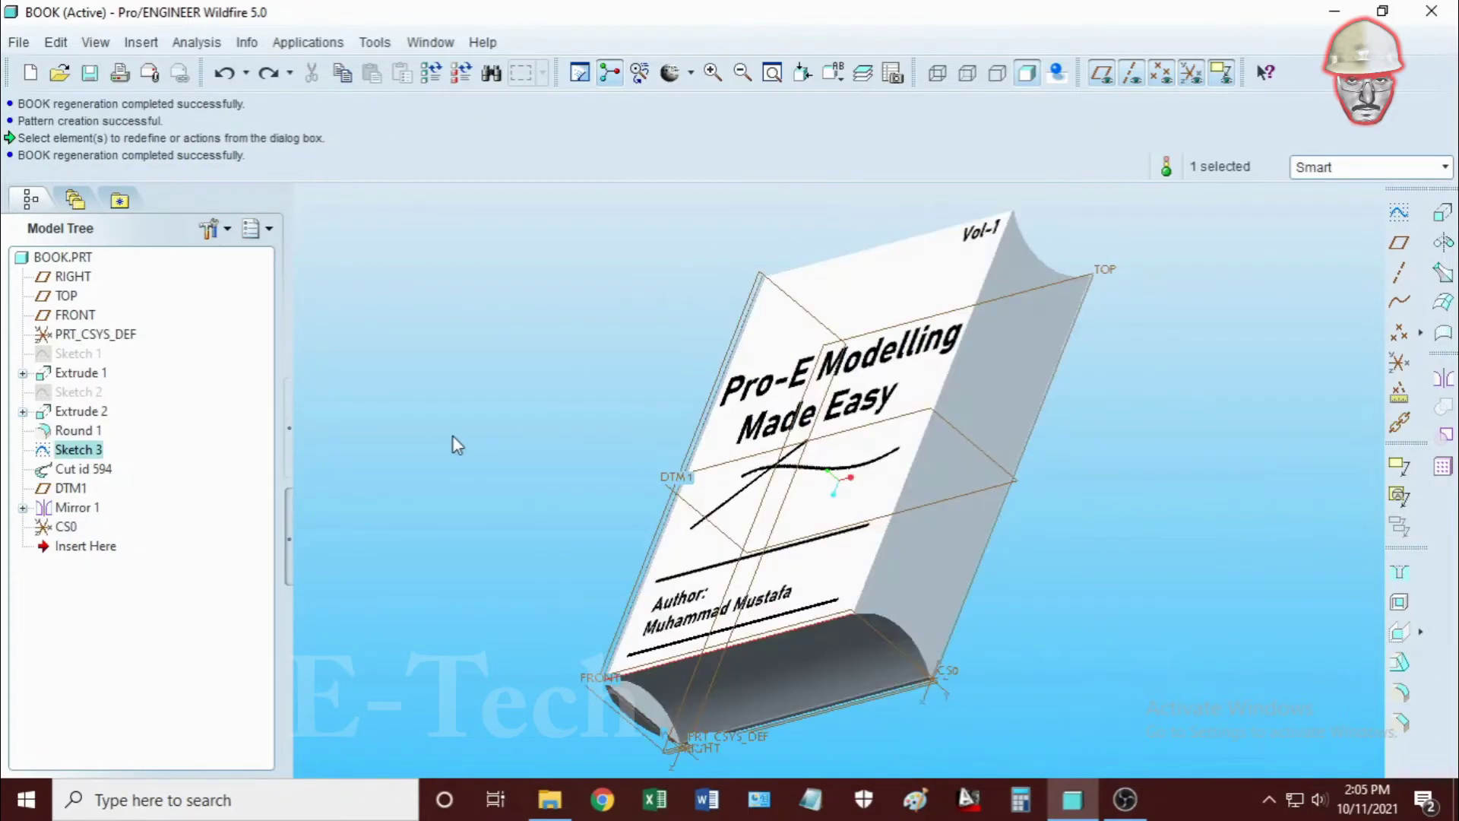
pyautogui.moveTo(456, 444)
pyautogui.mouseDown(button='middle')
pyautogui.moveTo(482, 394)
pyautogui.moveTo(459, 401)
pyautogui.moveTo(409, 506)
pyautogui.mouseUp(button='middle')
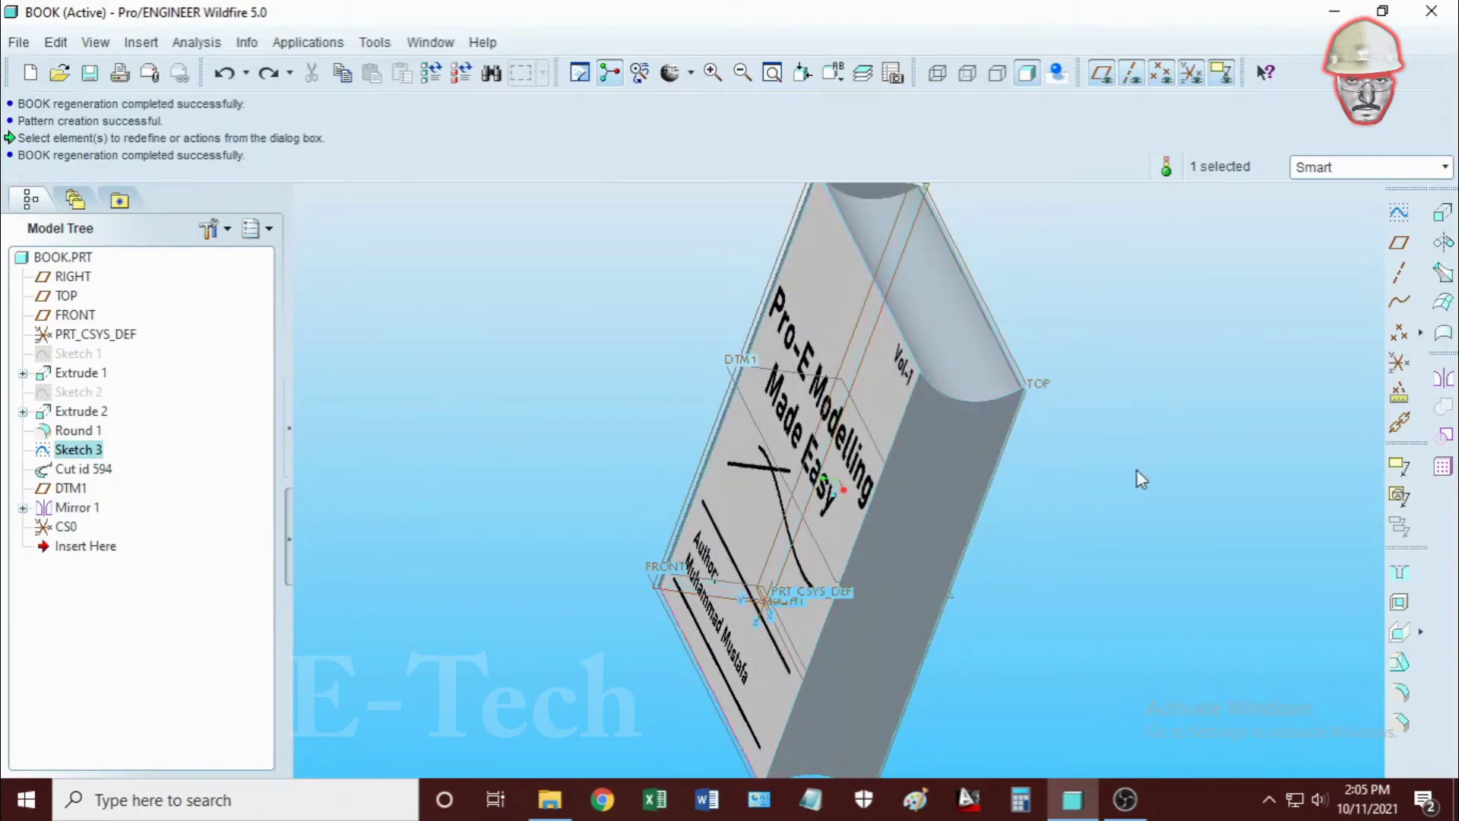
pyautogui.moveTo(1138, 479)
pyautogui.mouseDown(button='middle')
pyautogui.moveTo(1108, 545)
pyautogui.moveTo(1083, 549)
pyautogui.moveTo(1108, 441)
pyautogui.moveTo(1062, 409)
pyautogui.moveTo(1104, 378)
pyautogui.mouseUp(button='middle')
pyautogui.click(65, 475)
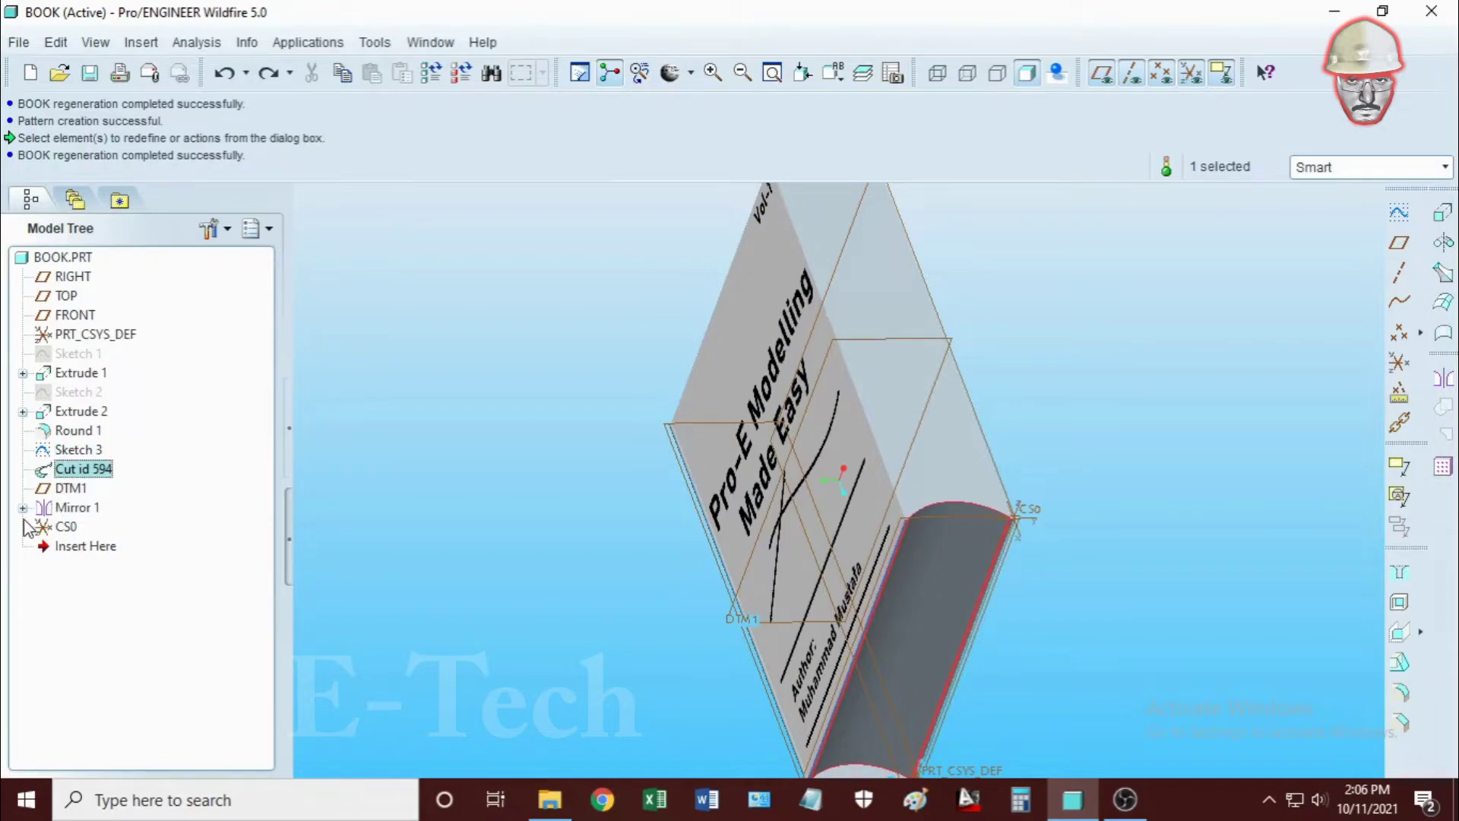
pyautogui.rightClick(74, 469)
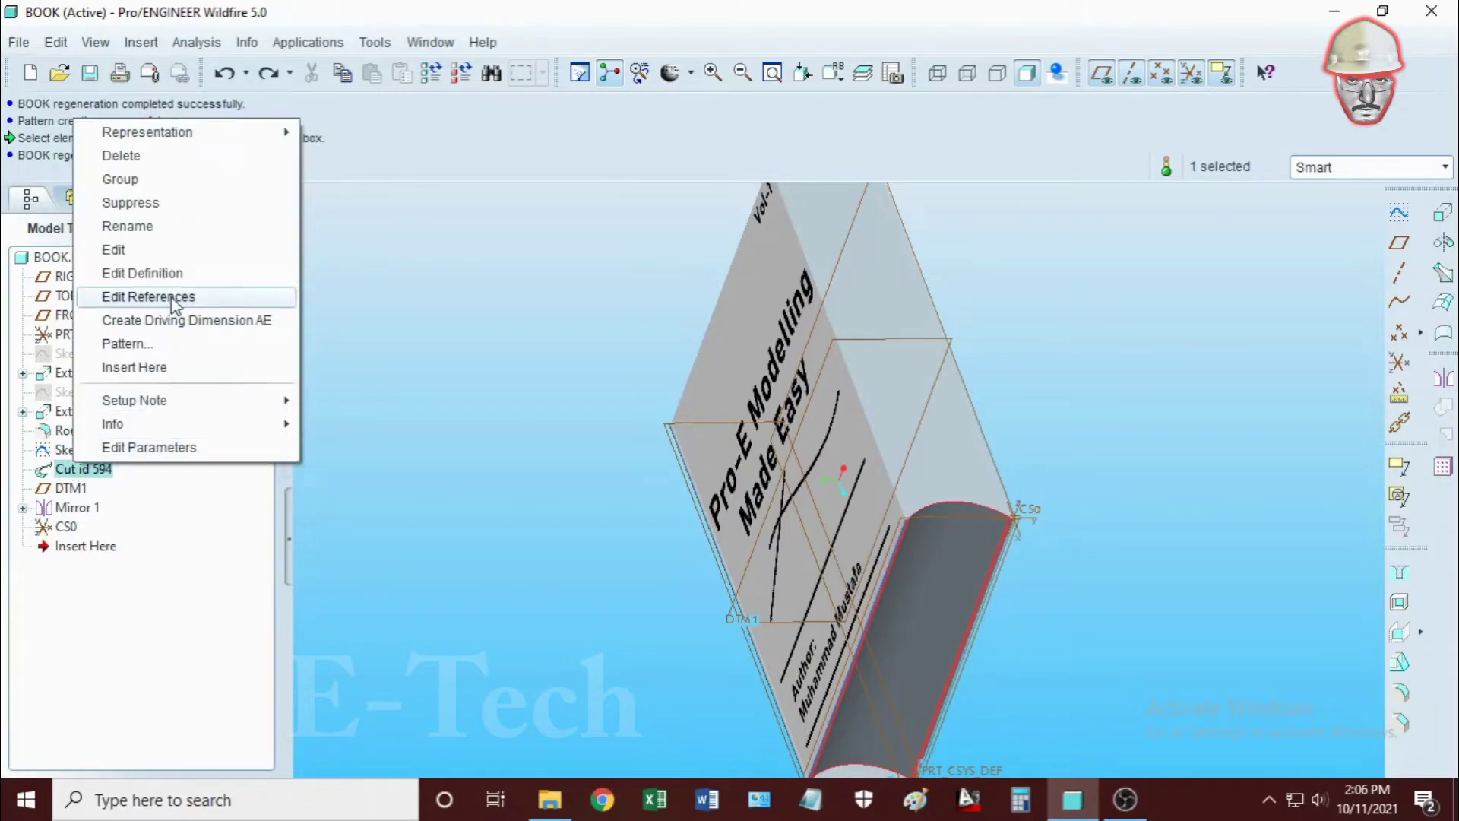
pyautogui.click(173, 272)
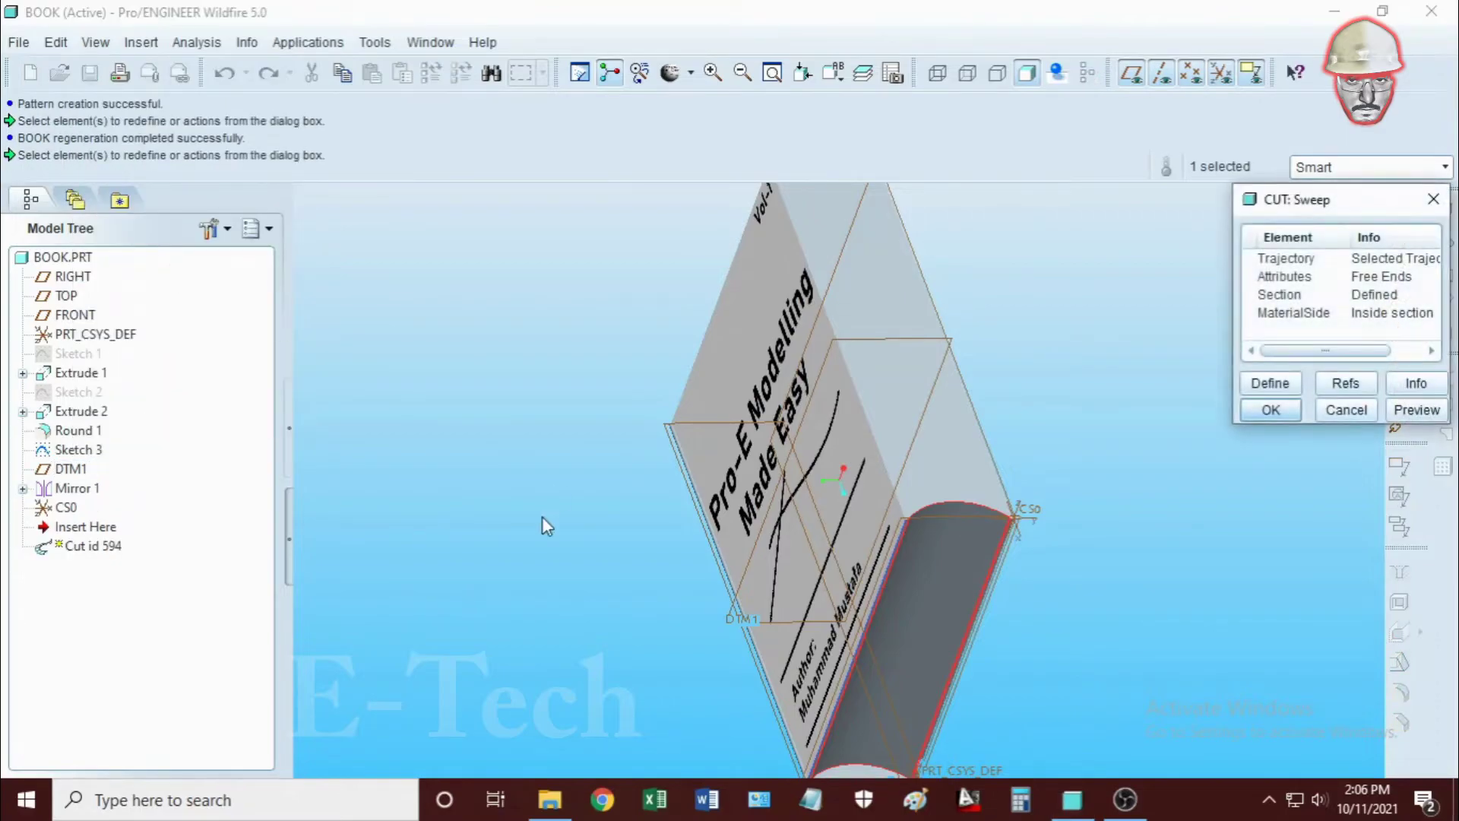
pyautogui.click(1342, 278)
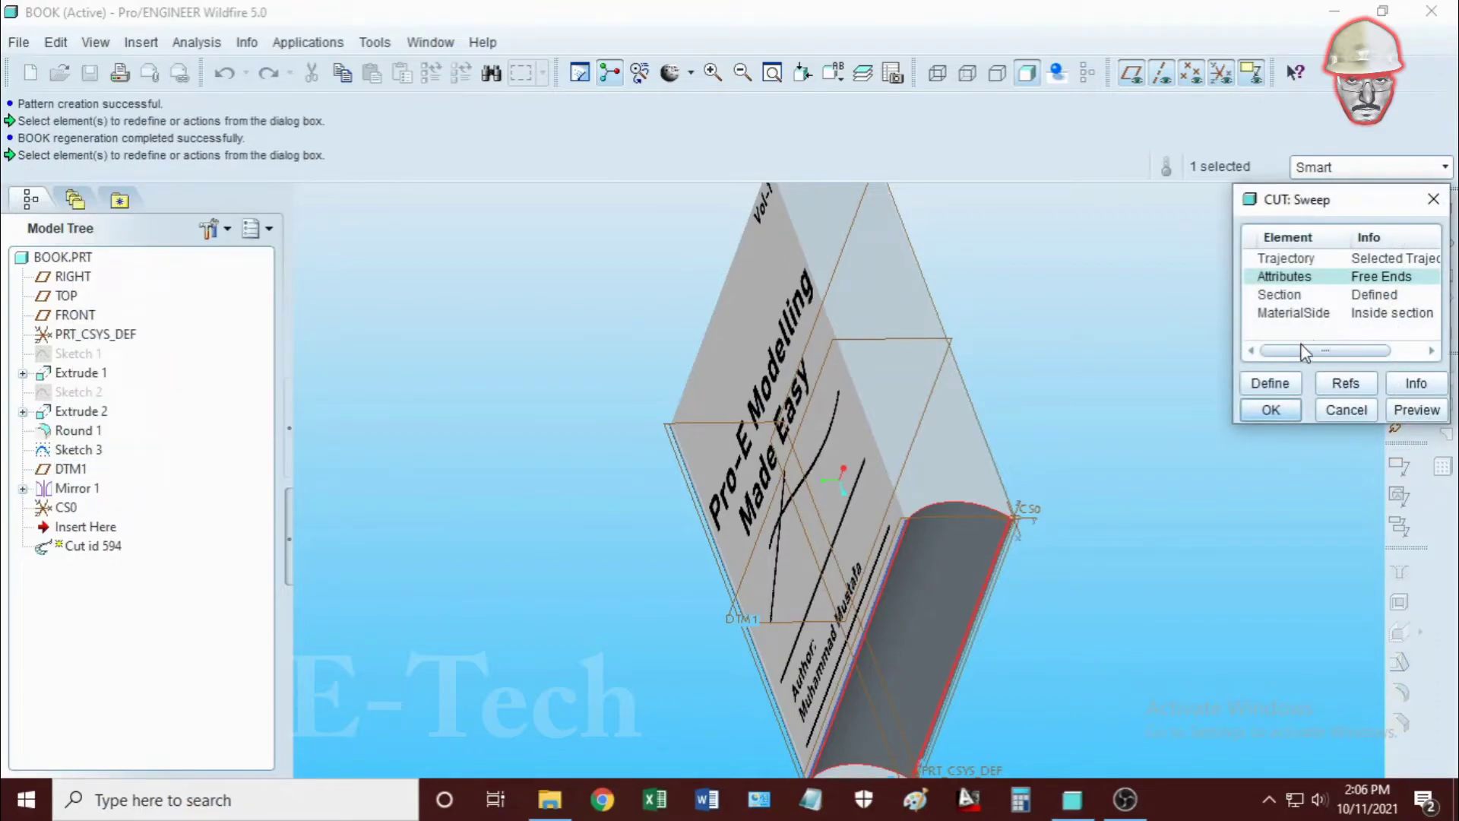
pyautogui.click(1284, 295)
pyautogui.click(1270, 383)
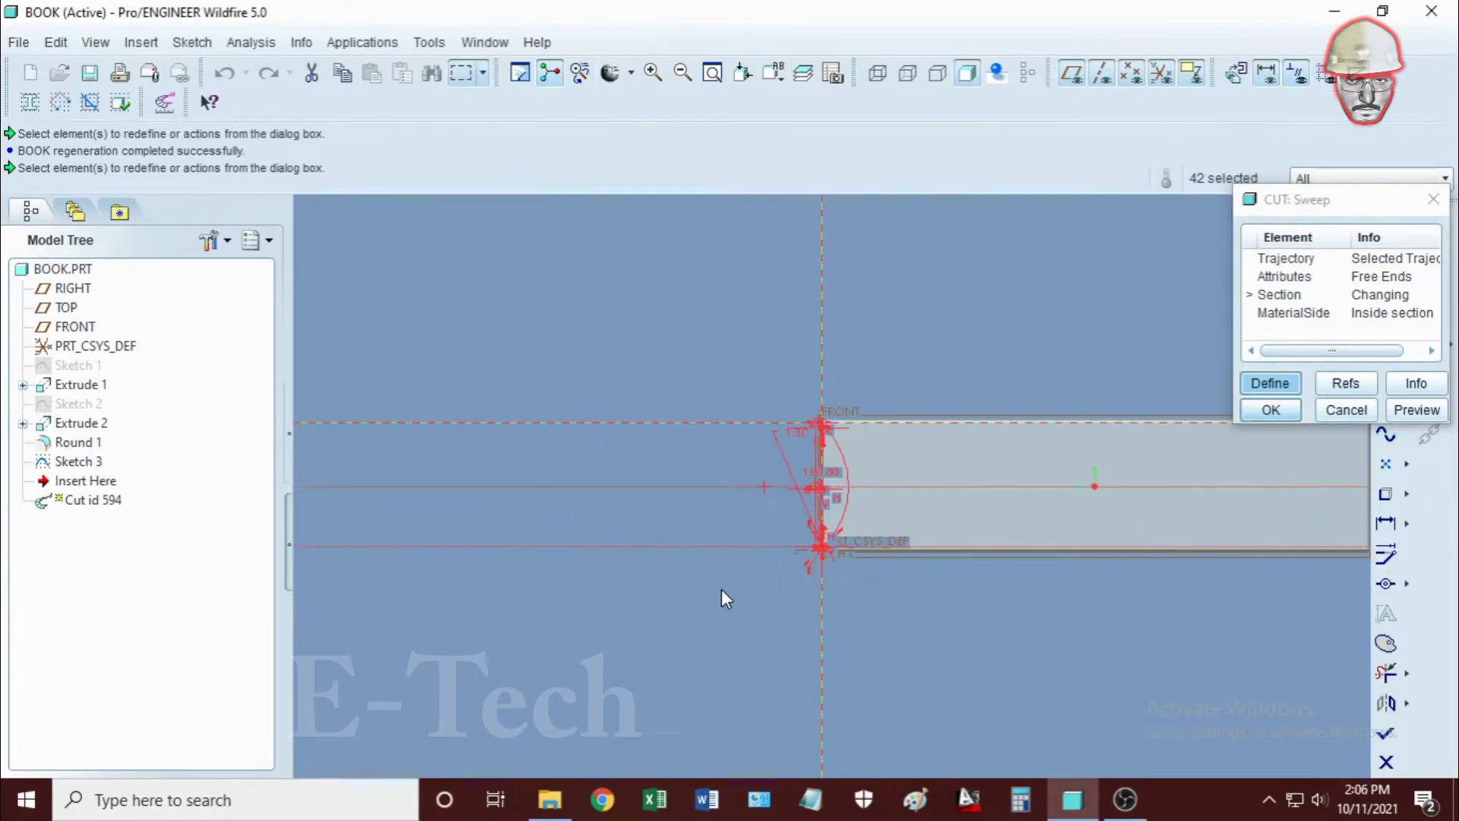
pyautogui.click(1349, 411)
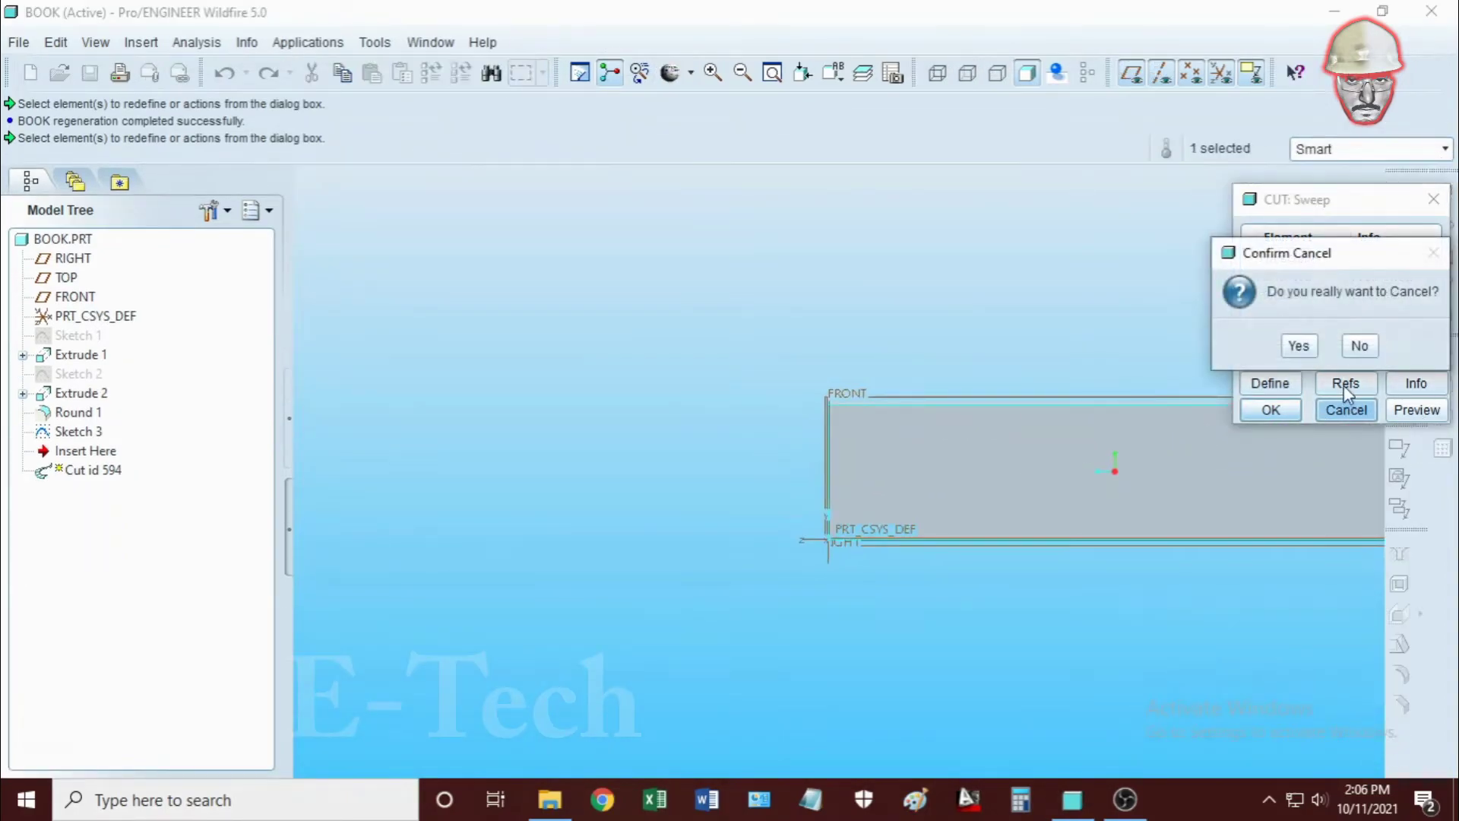
pyautogui.click(1298, 346)
pyautogui.hotkey('ctrl', 'd')
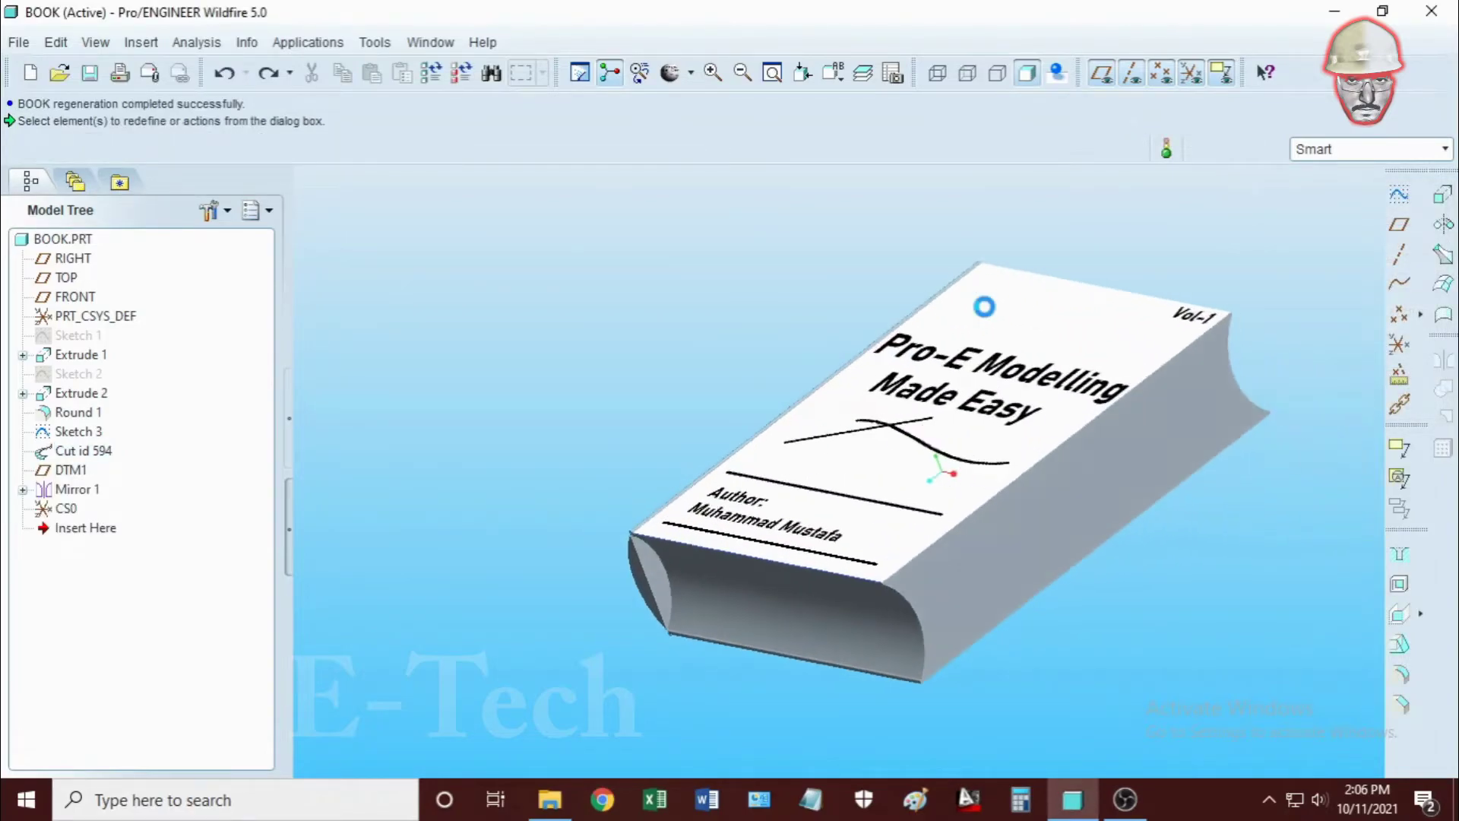
# Start a new sketch (Sketch 4) on the book's side face
pyautogui.click(1400, 196)
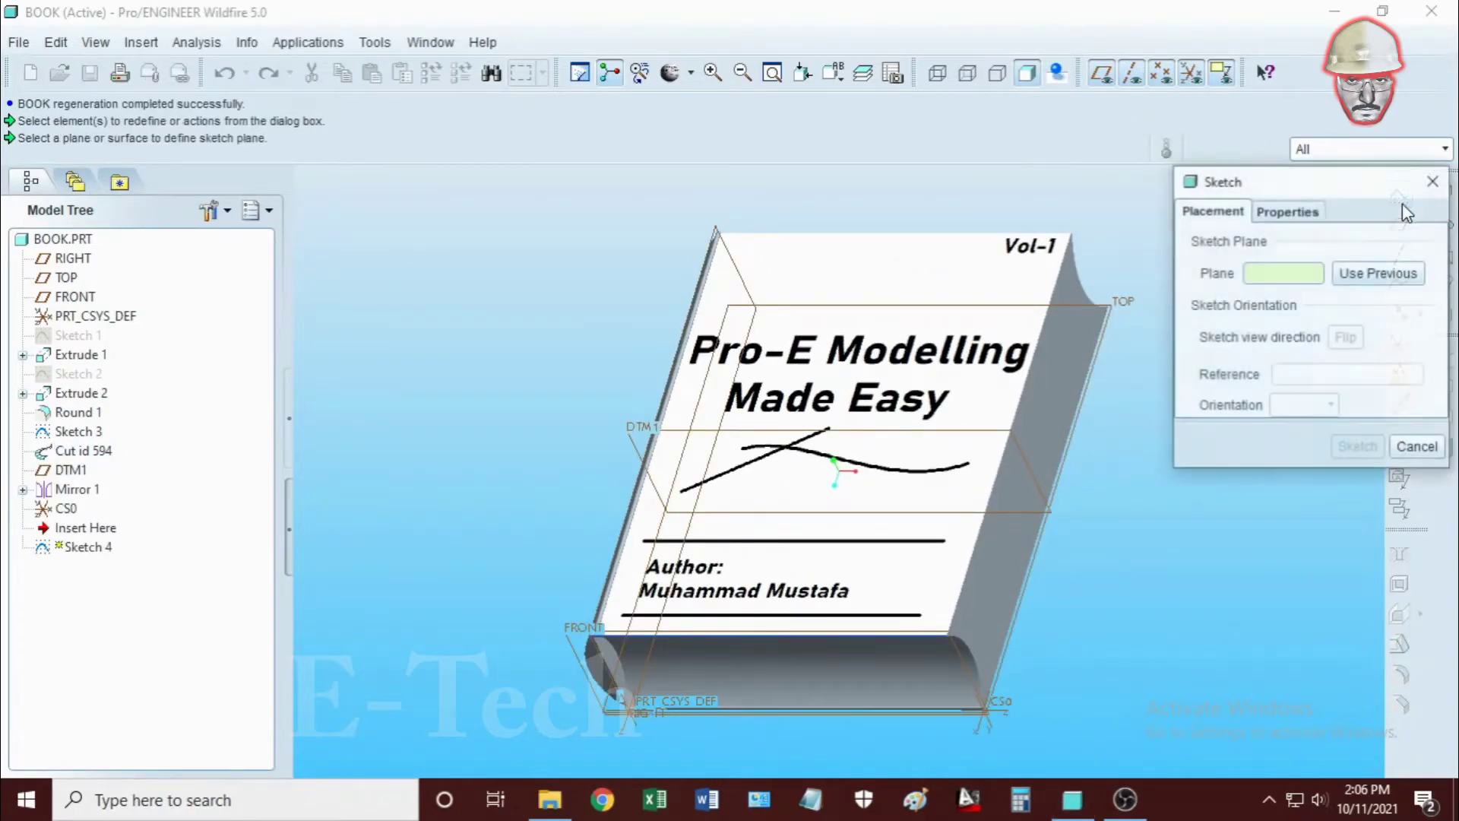
pyautogui.click(621, 690)
pyautogui.click(1358, 447)
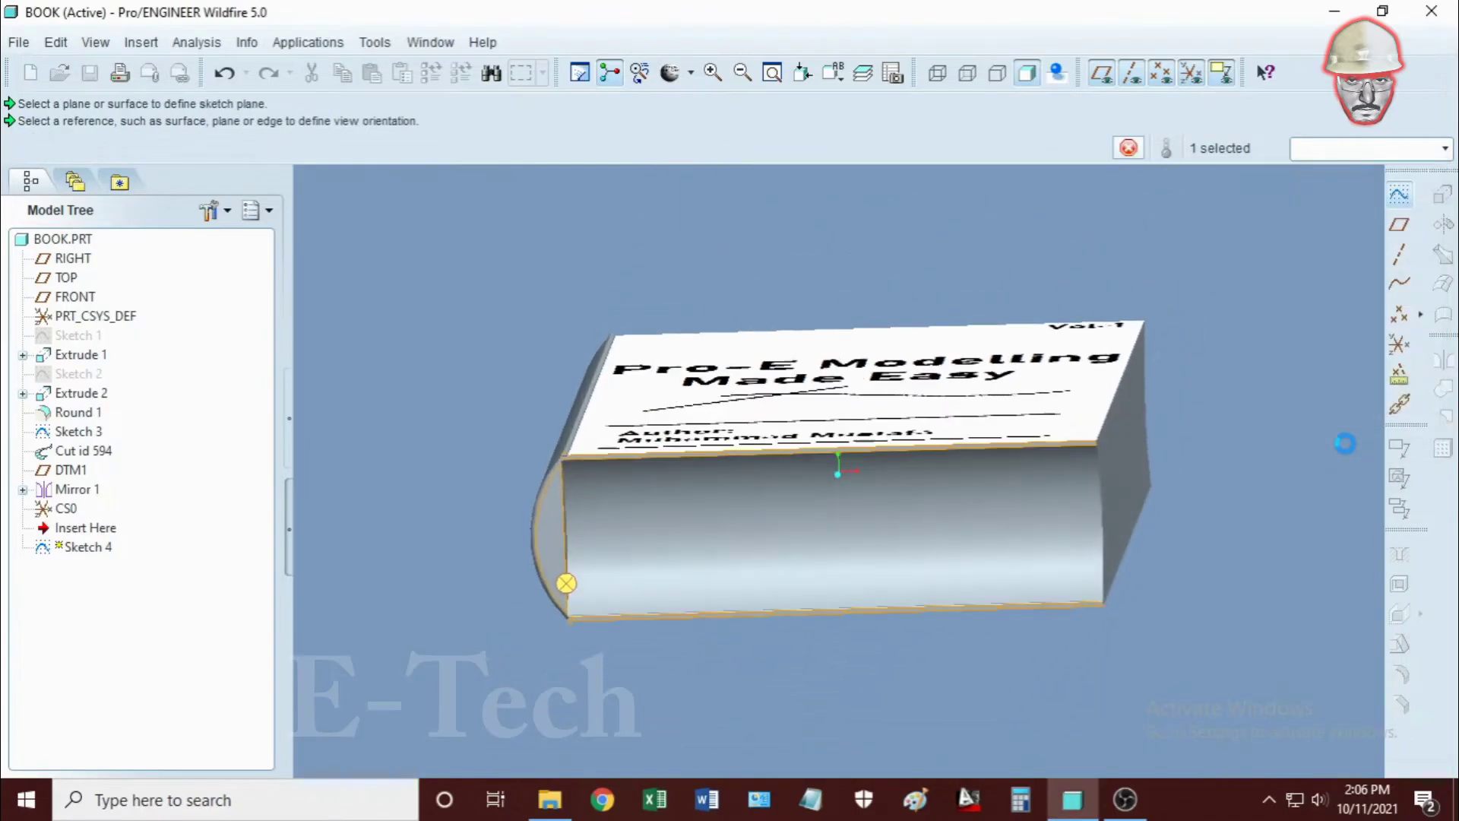
# Add the right edge as a sketch reference and paste the curved profile near it
pyautogui.click(192, 42)
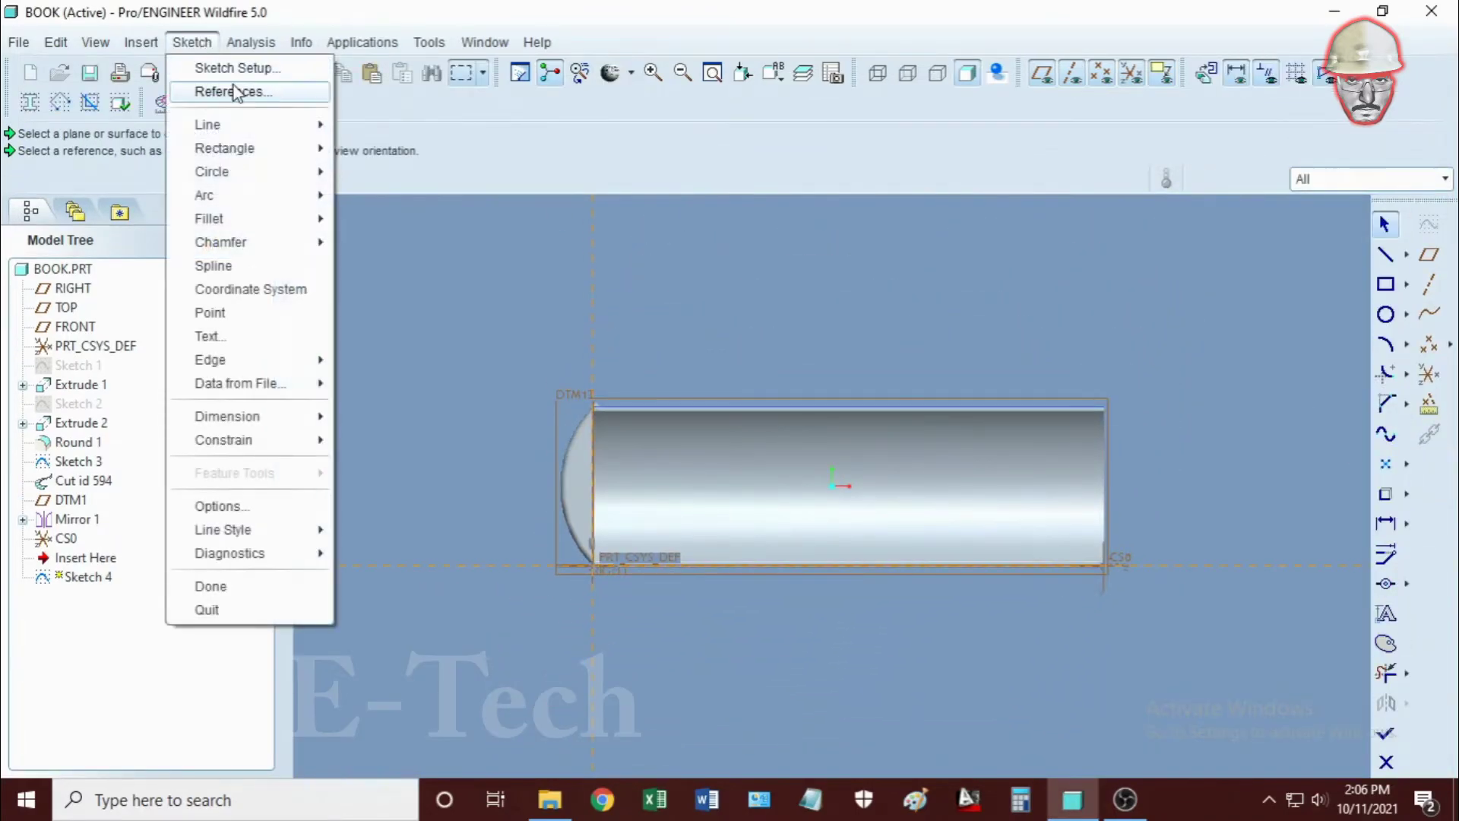
pyautogui.click(232, 91)
pyautogui.click(1104, 437)
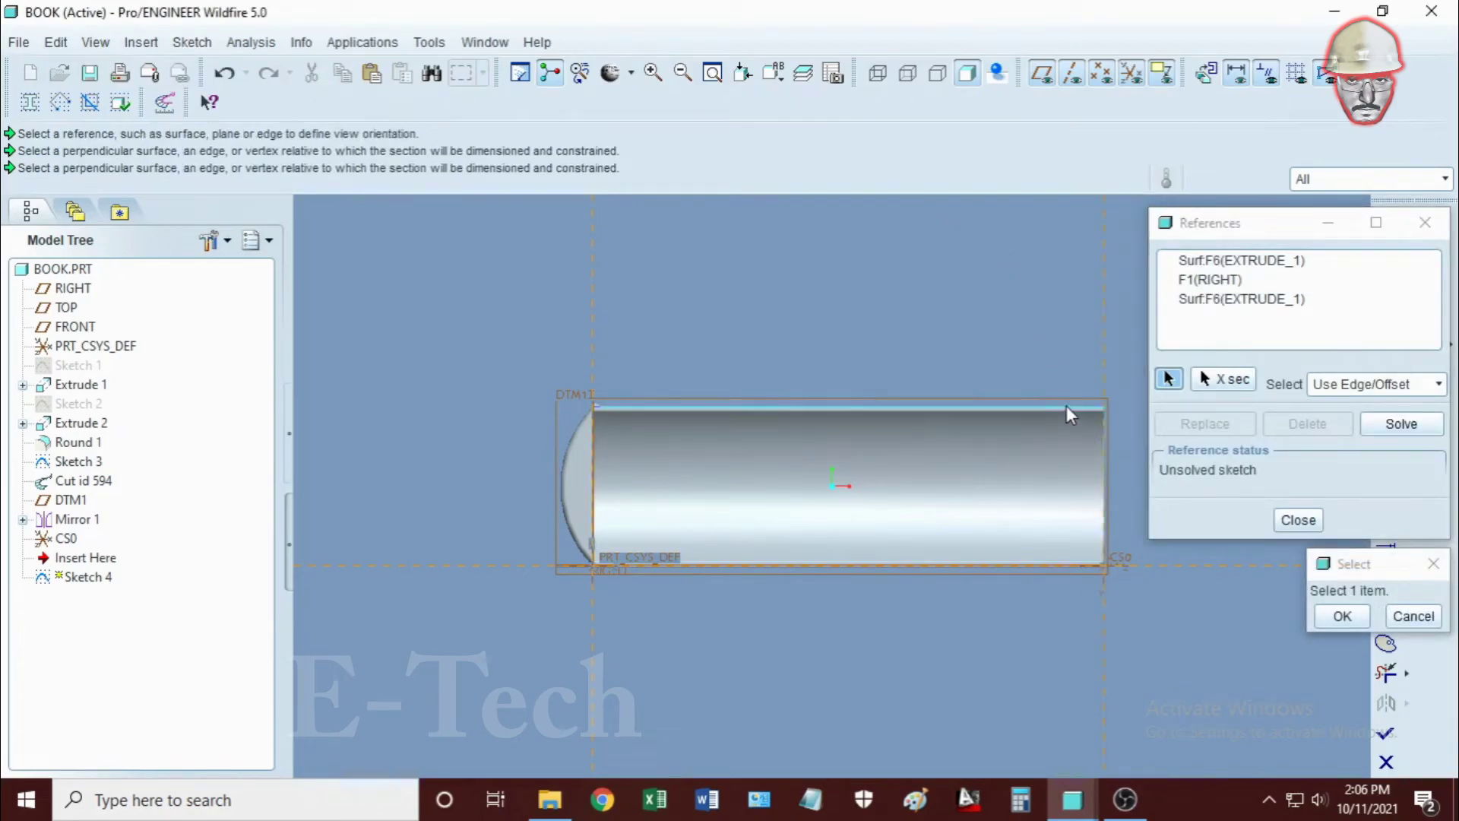
pyautogui.click(1296, 520)
pyautogui.hotkey('ctrl', 'v')
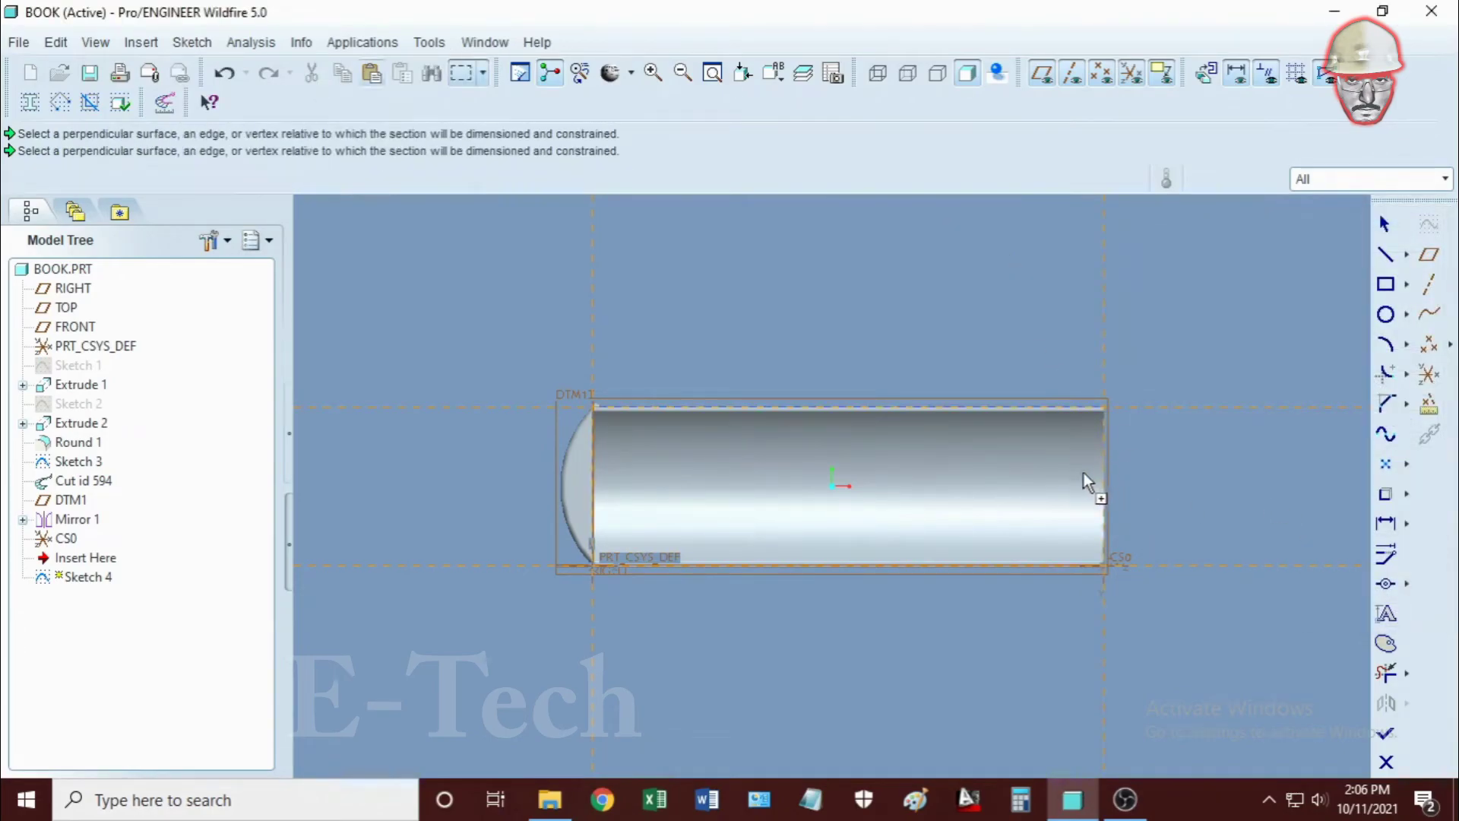
pyautogui.click(1081, 485)
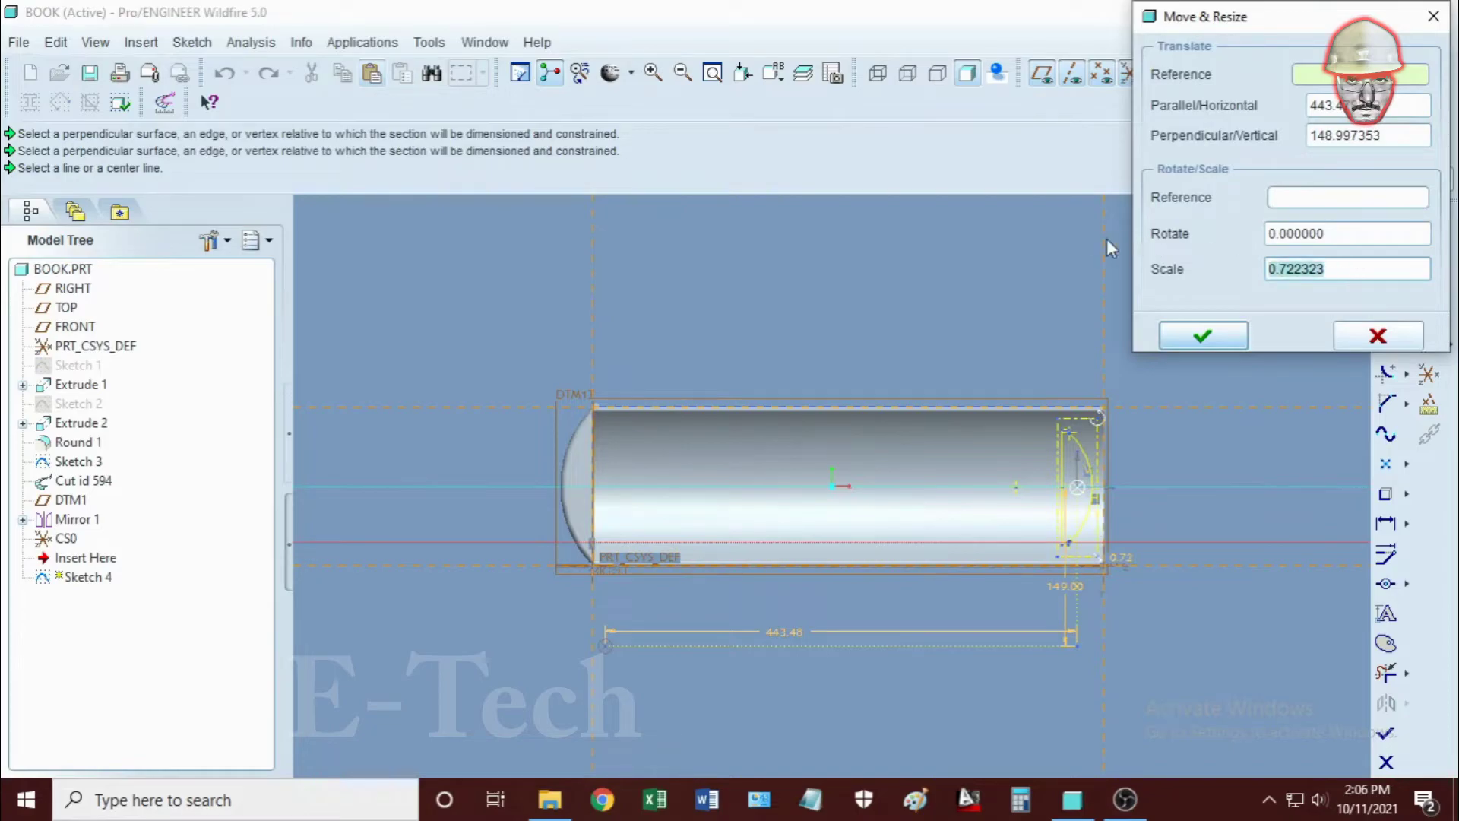
# Place the pasted profile at scale 1 on the cylinder's right end
pyautogui.write('1')
pyautogui.press('Return')
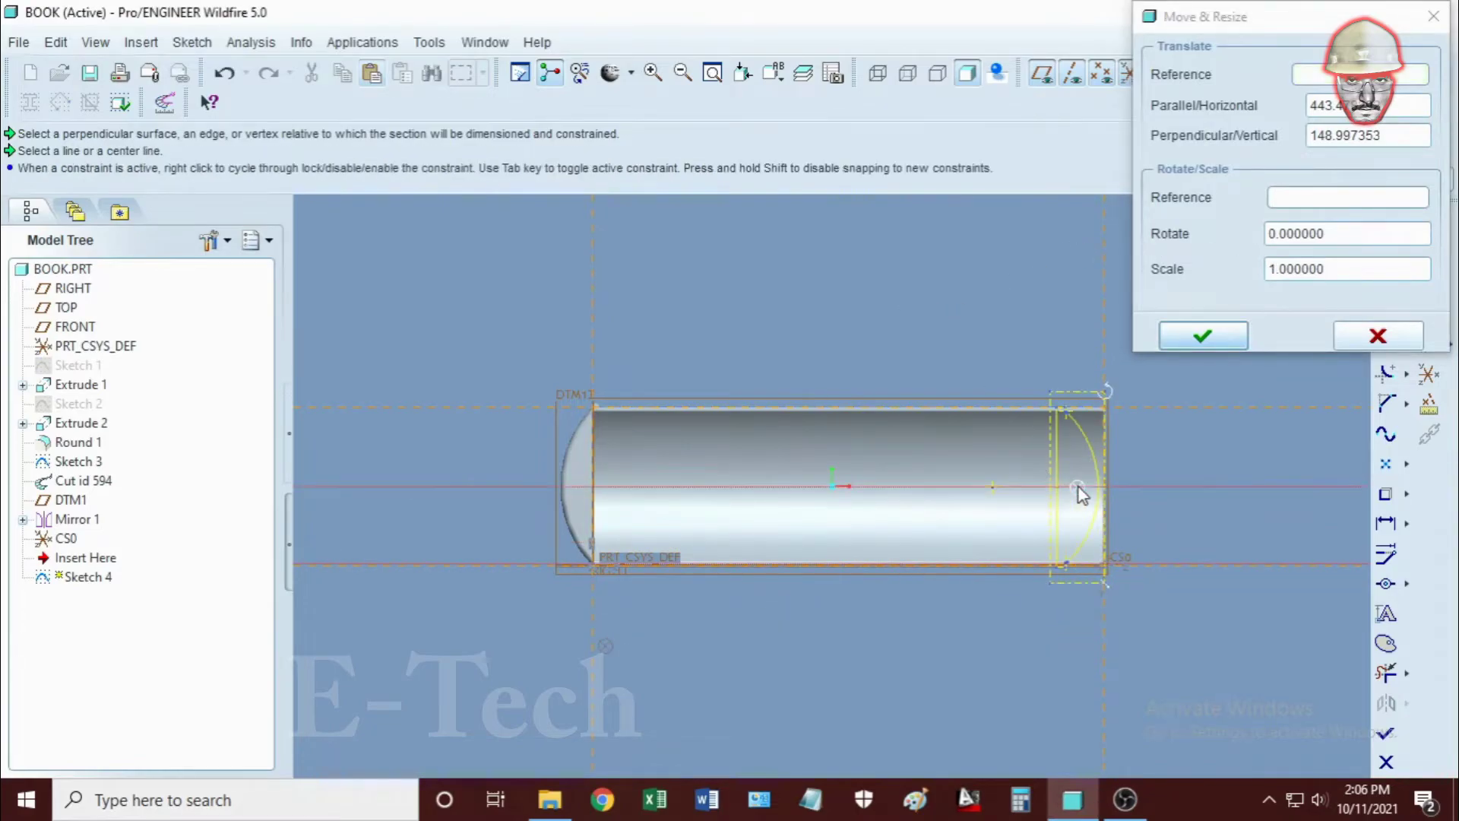
pyautogui.moveTo(1078, 486); pyautogui.dragTo(1122, 479)
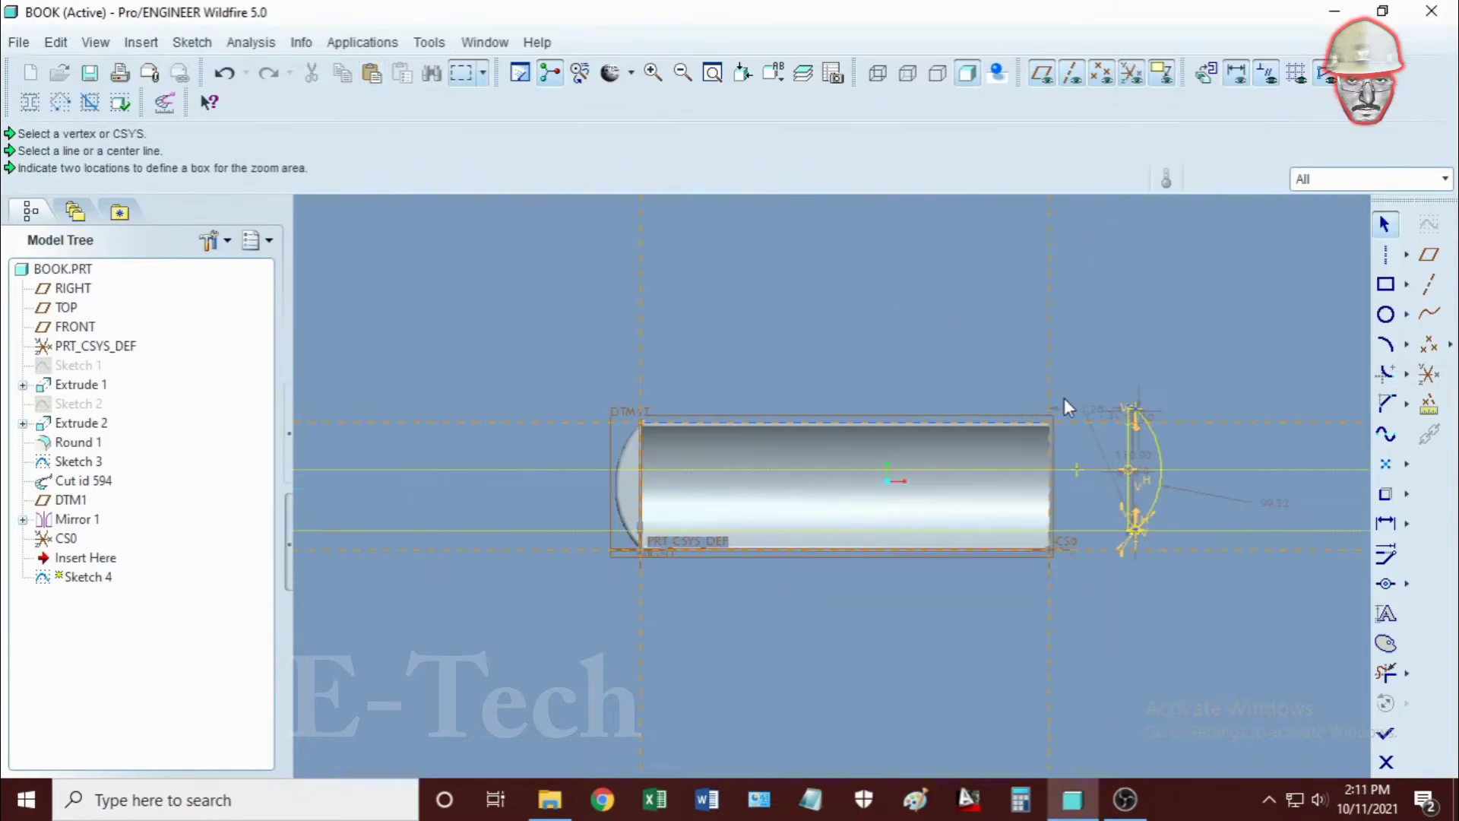
pyautogui.moveTo(1132, 544); pyautogui.dragTo(1131, 546)
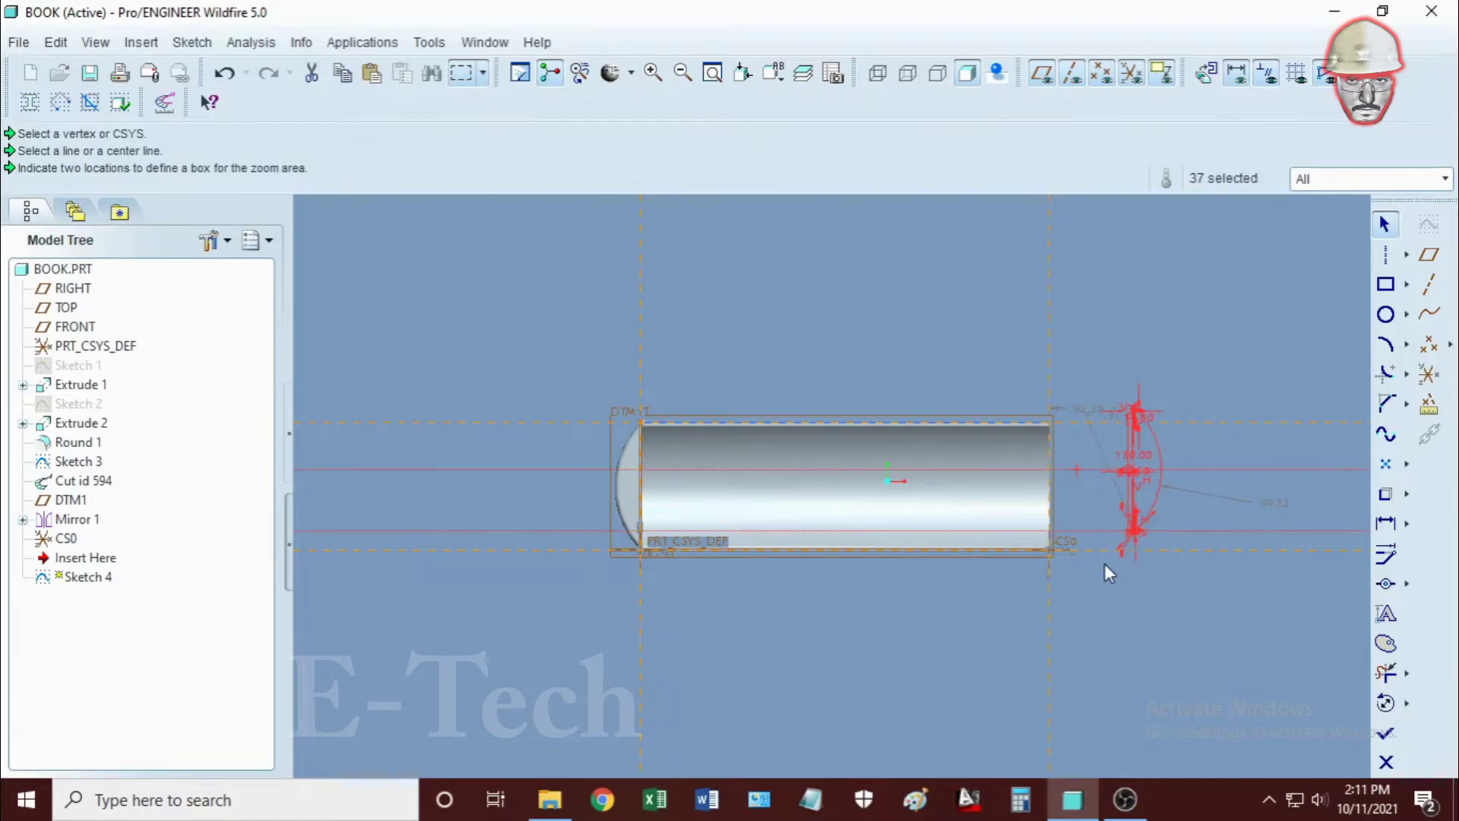
# Draw a vertical centerline through the profile's right end
pyautogui.click(1386, 255)
pyautogui.click(1122, 469)
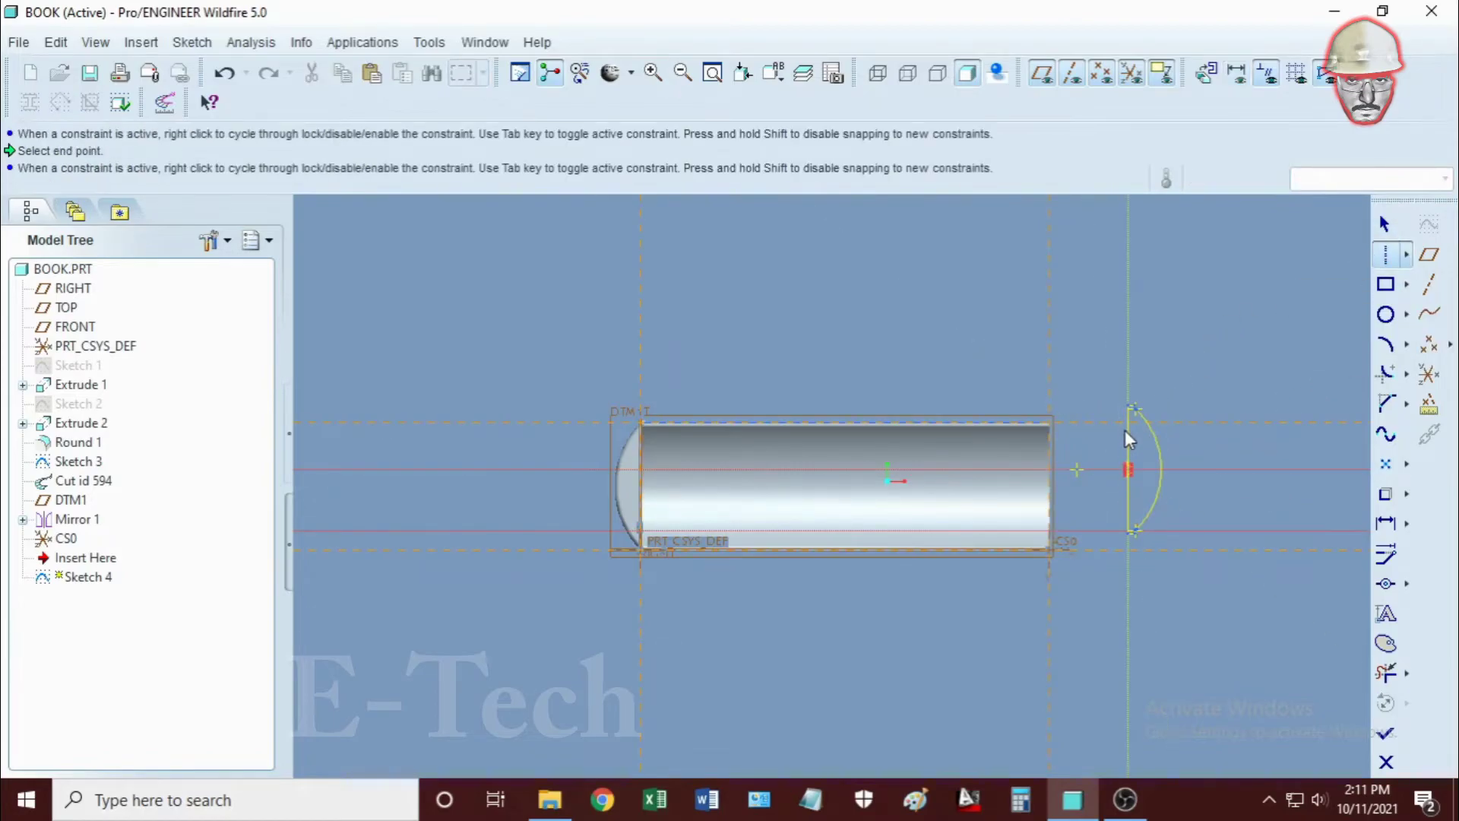
pyautogui.click(1127, 380)
pyautogui.click(1385, 222)
pyautogui.moveTo(1202, 353); pyautogui.dragTo(1057, 545)
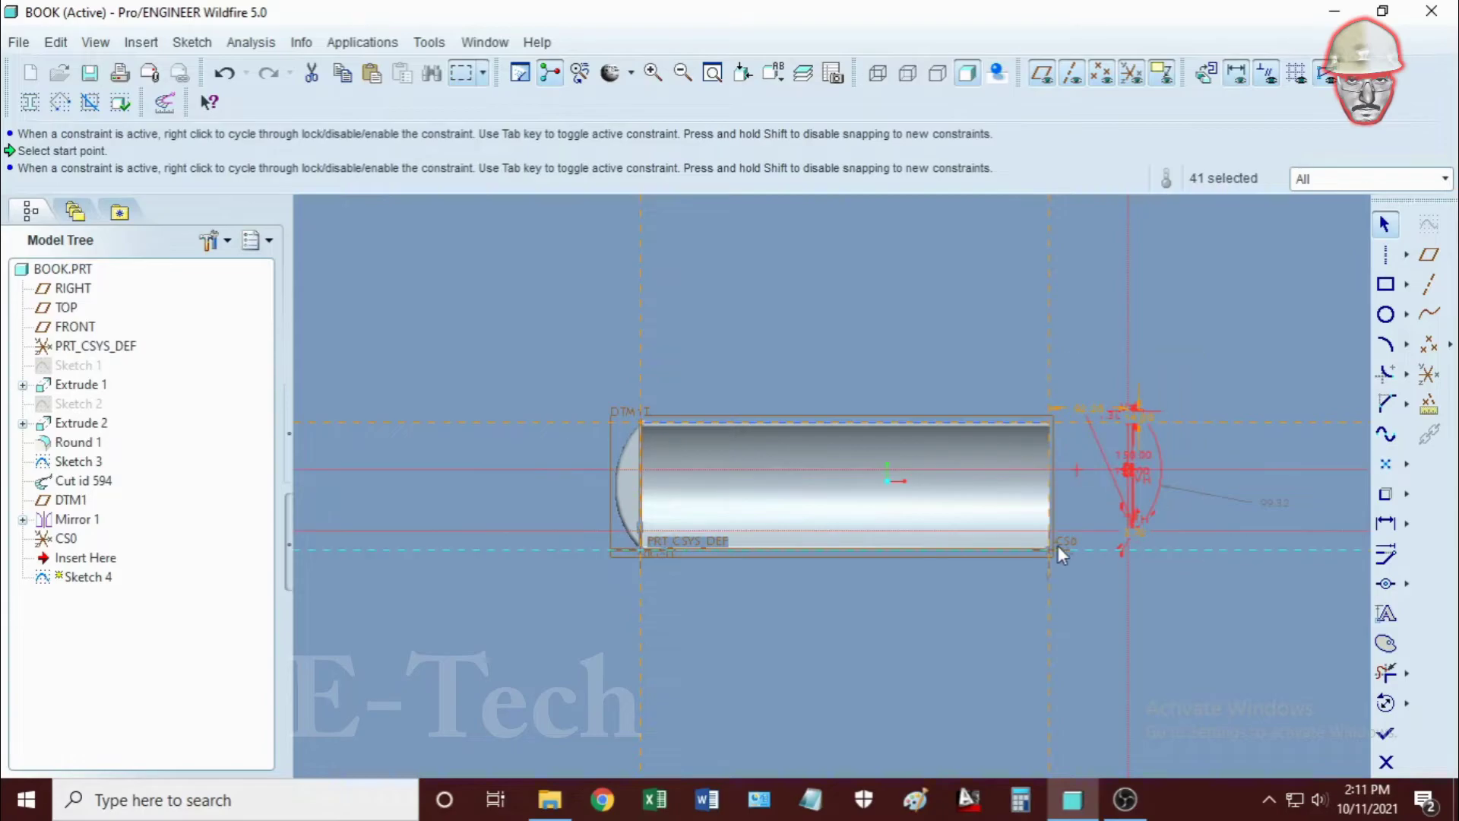
# Select the arc geometry while leaving the vertical line out of the selection
pyautogui.click(646, 72)
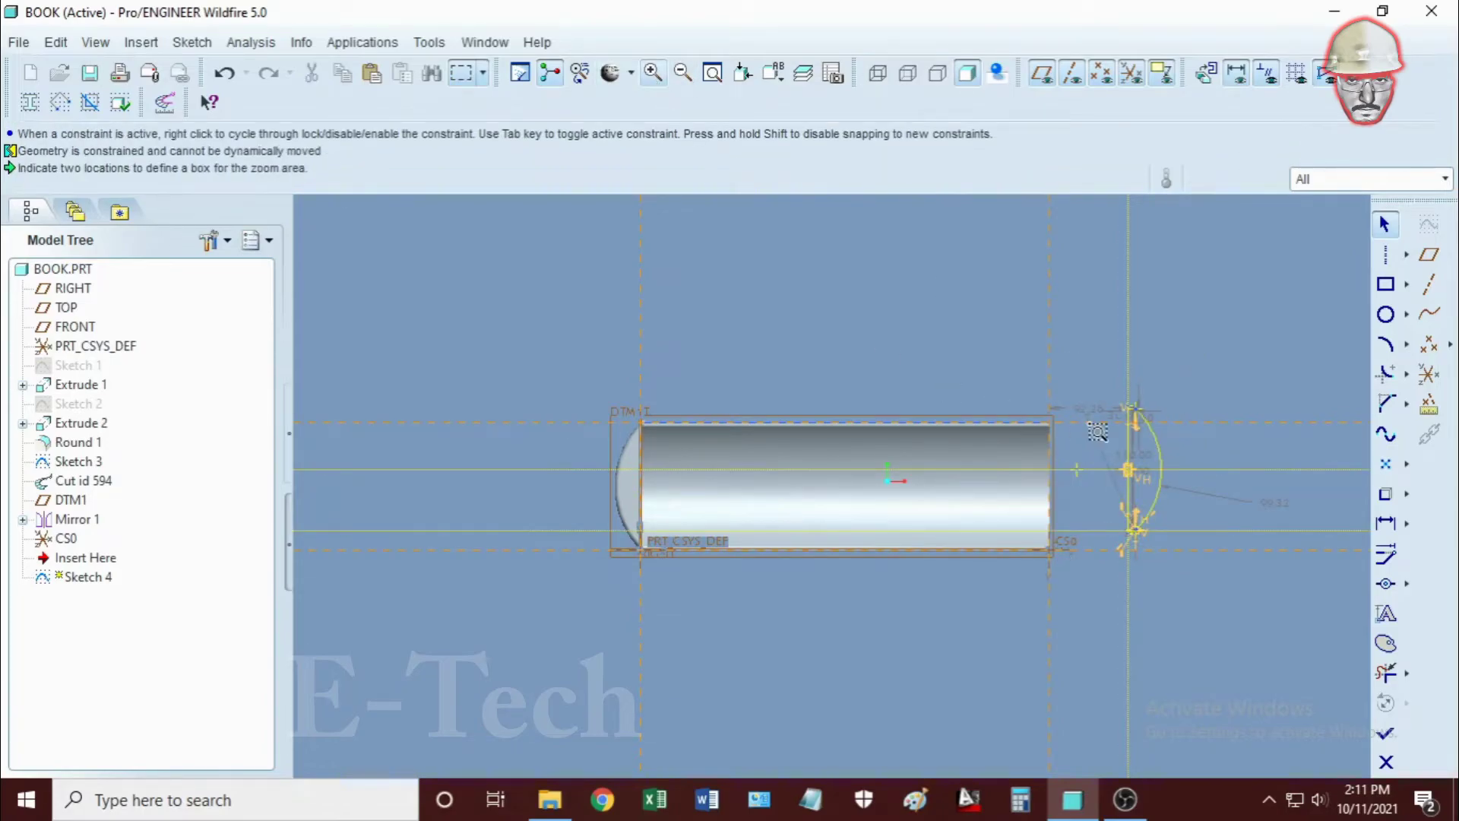
pyautogui.click(1212, 391)
pyautogui.click(1042, 537)
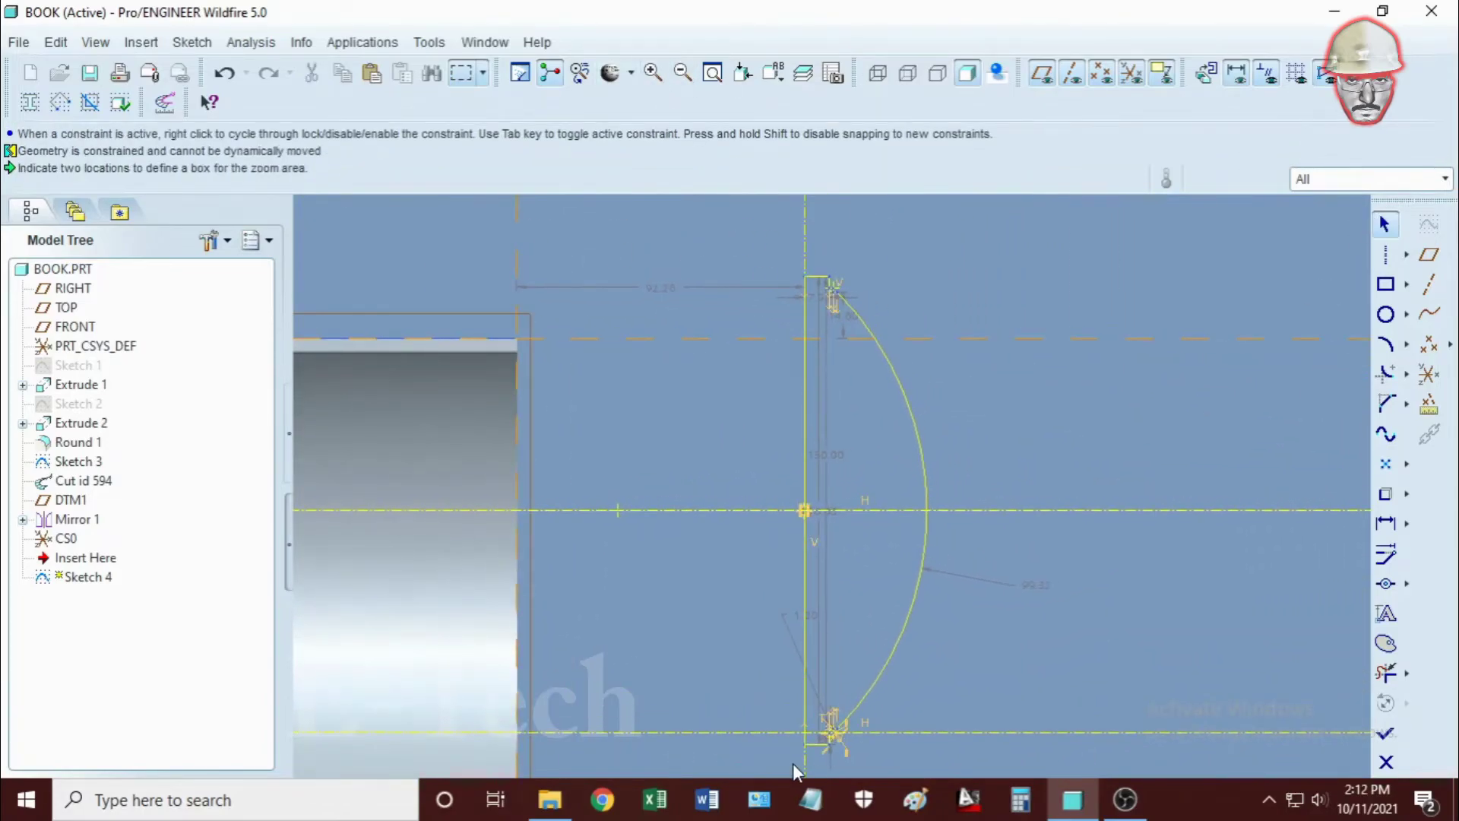
pyautogui.moveTo(778, 769); pyautogui.dragTo(987, 242)
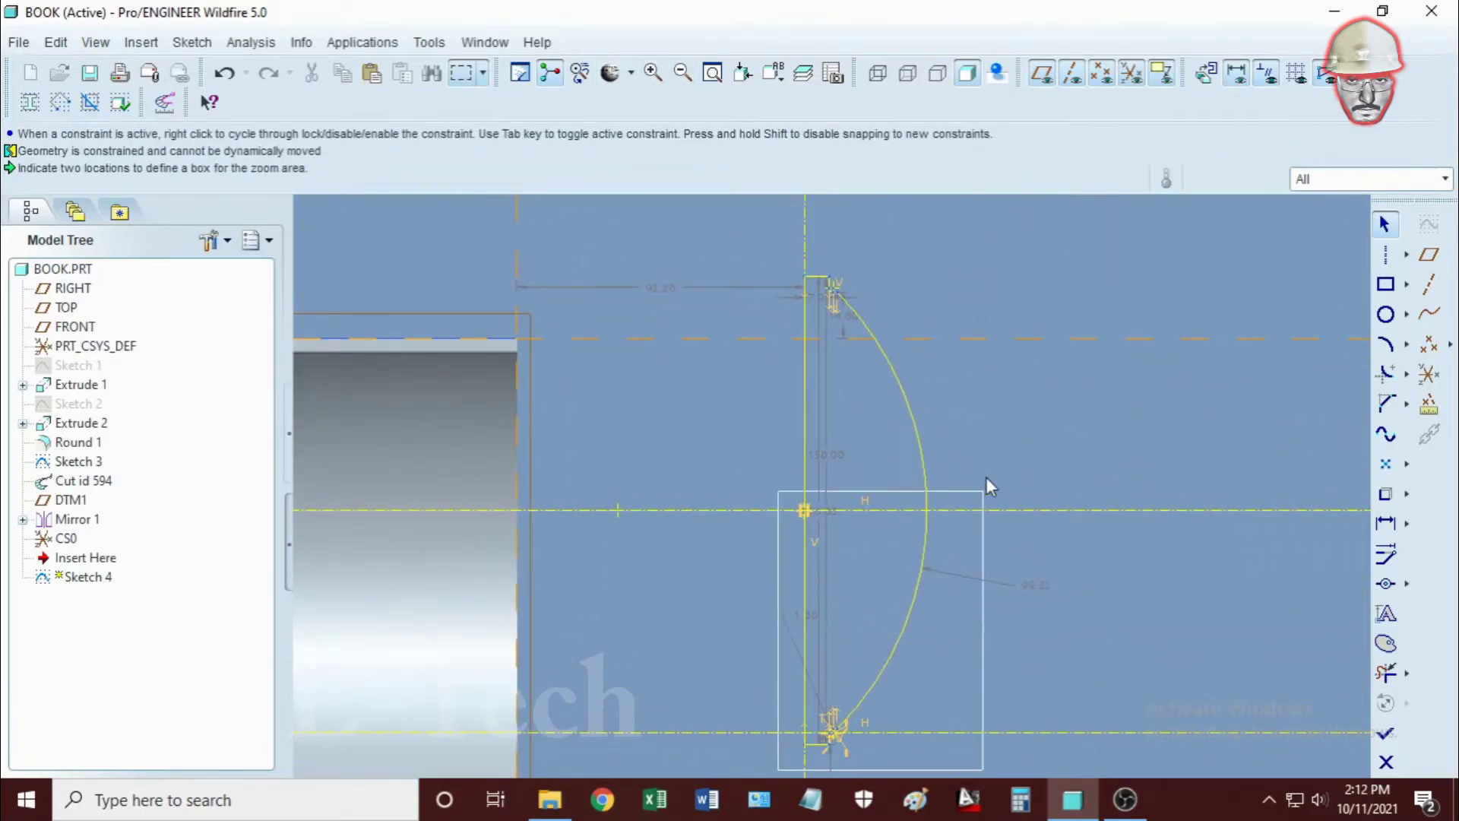
pyautogui.click(807, 372)
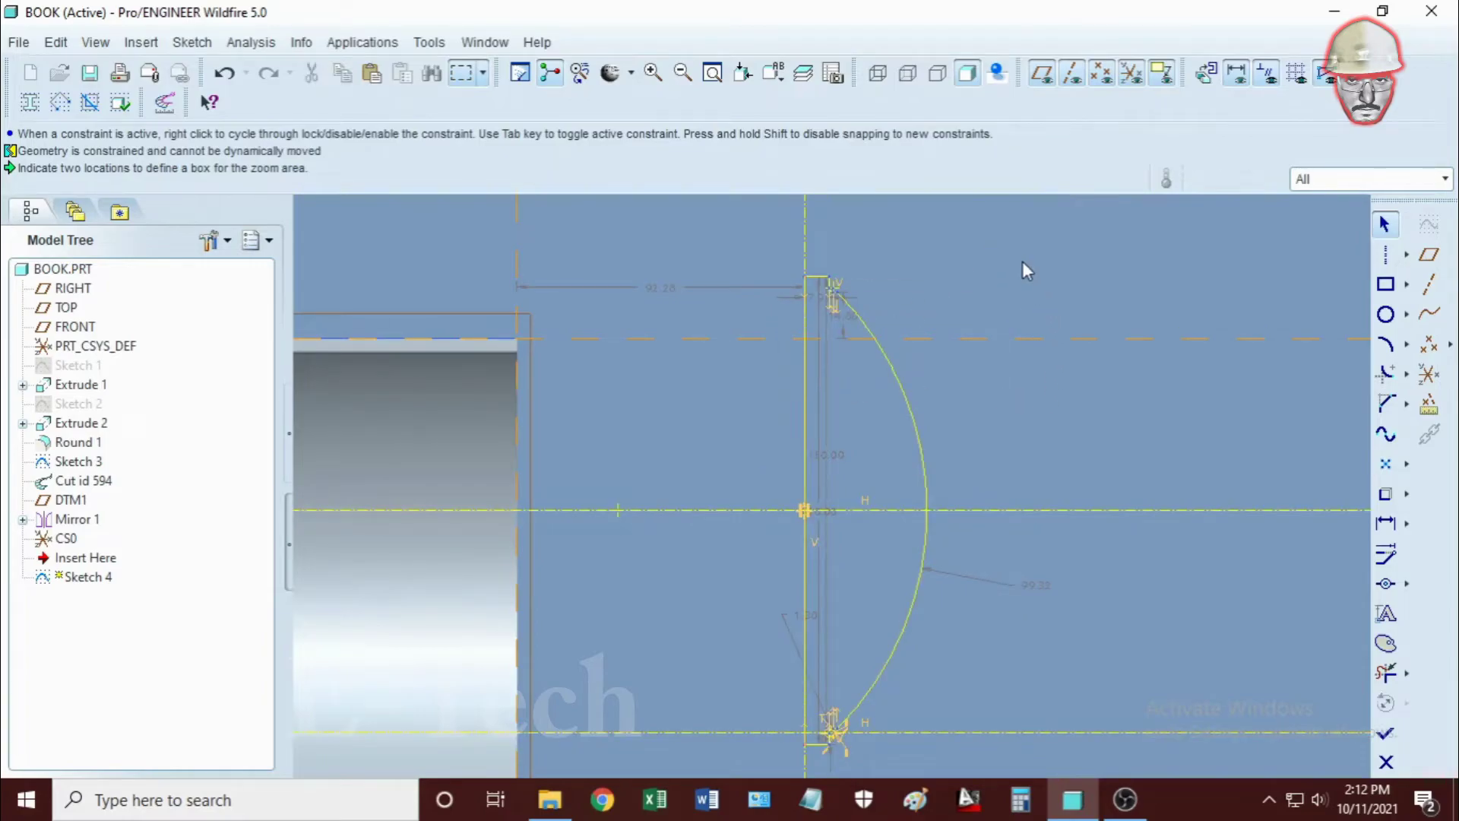
pyautogui.moveTo(1026, 262); pyautogui.dragTo(746, 764)
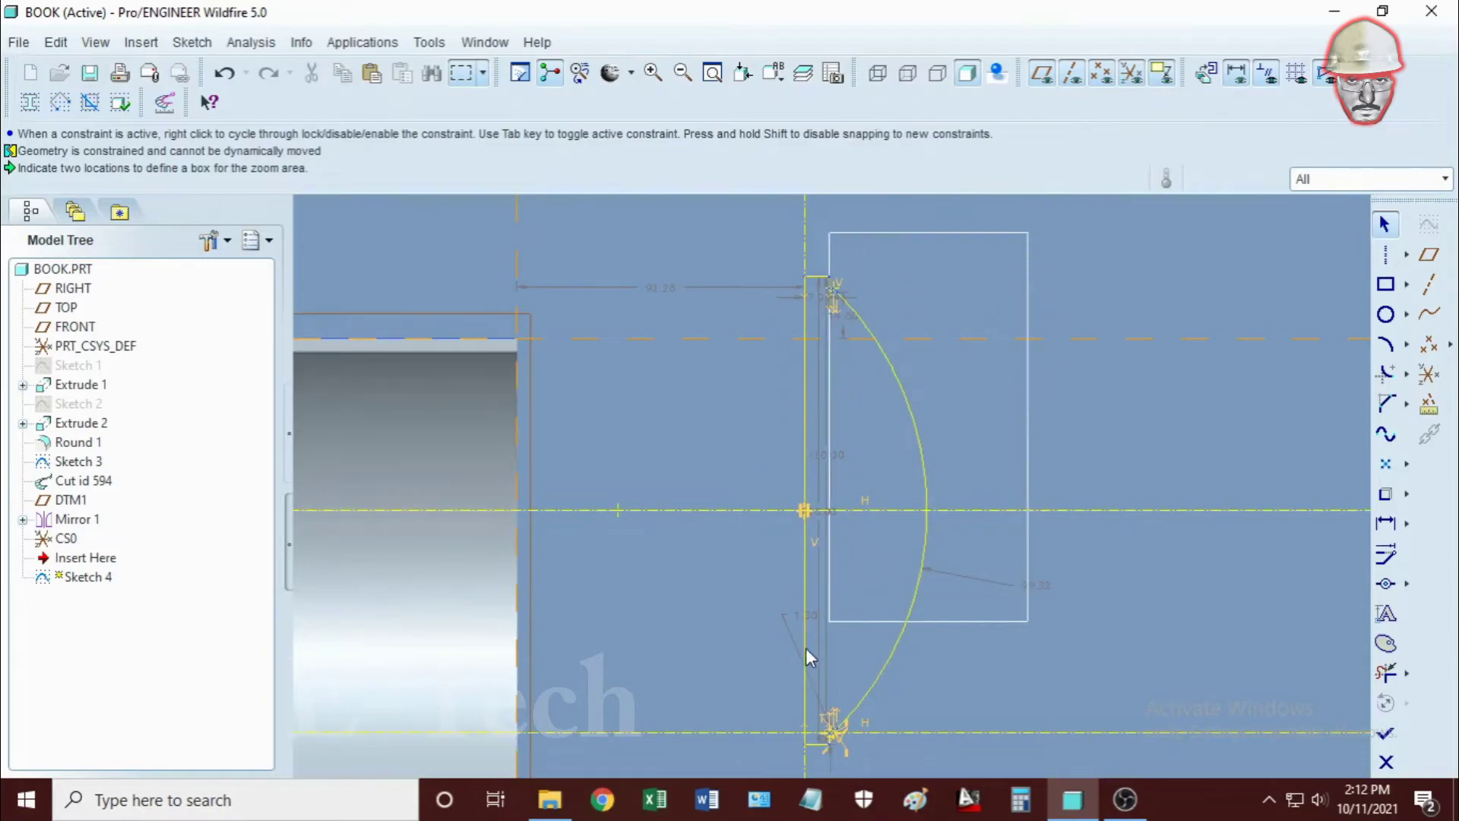
pyautogui.click(807, 403)
pyautogui.moveTo(1020, 213)
pyautogui.mouseDown()
pyautogui.moveTo(724, 763)
pyautogui.moveTo(724, 742)
pyautogui.mouseUp()
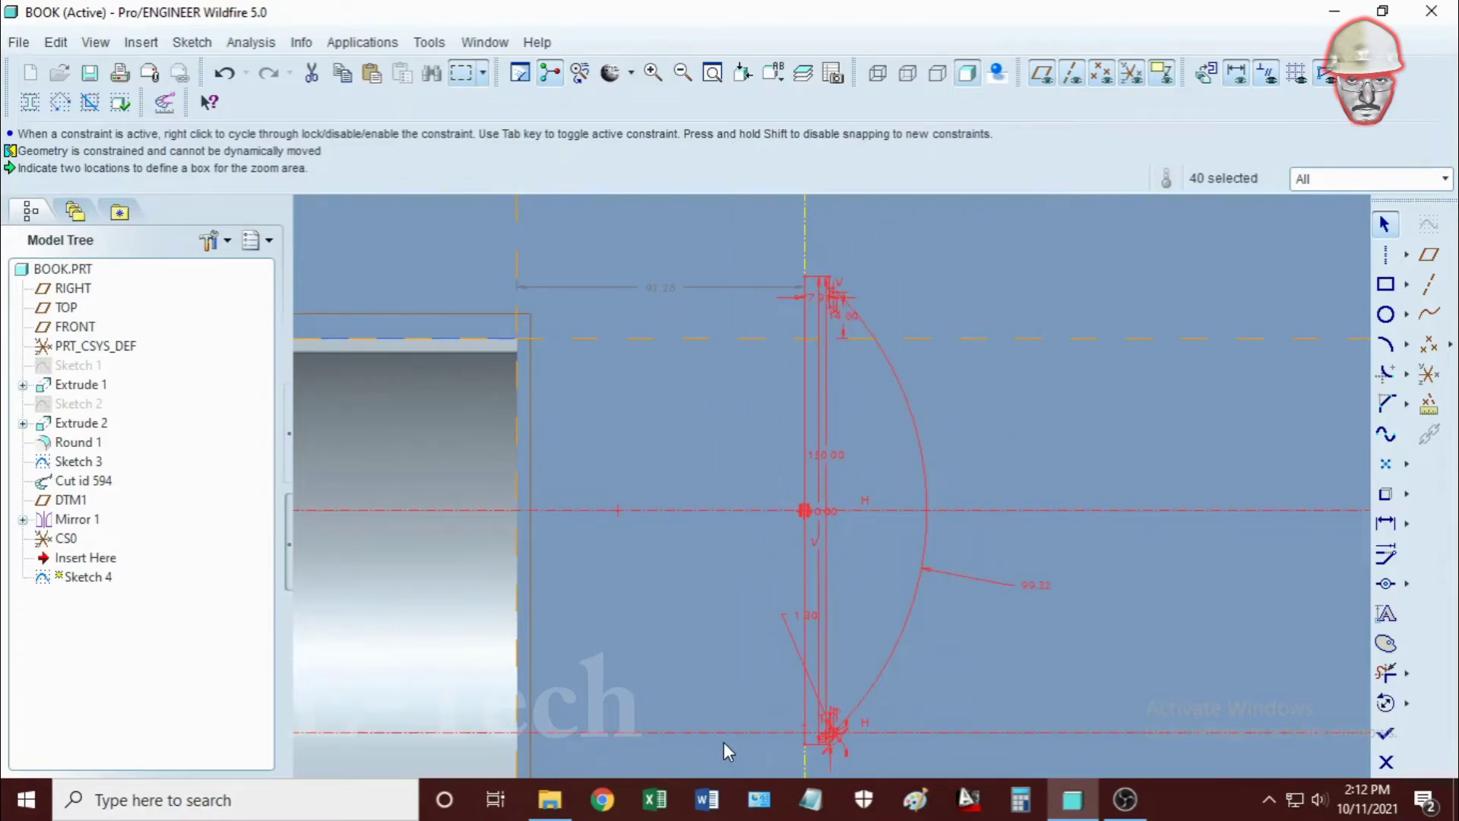
pyautogui.keyDown('ctrl'); pyautogui.click(792, 430); pyautogui.keyUp('ctrl')
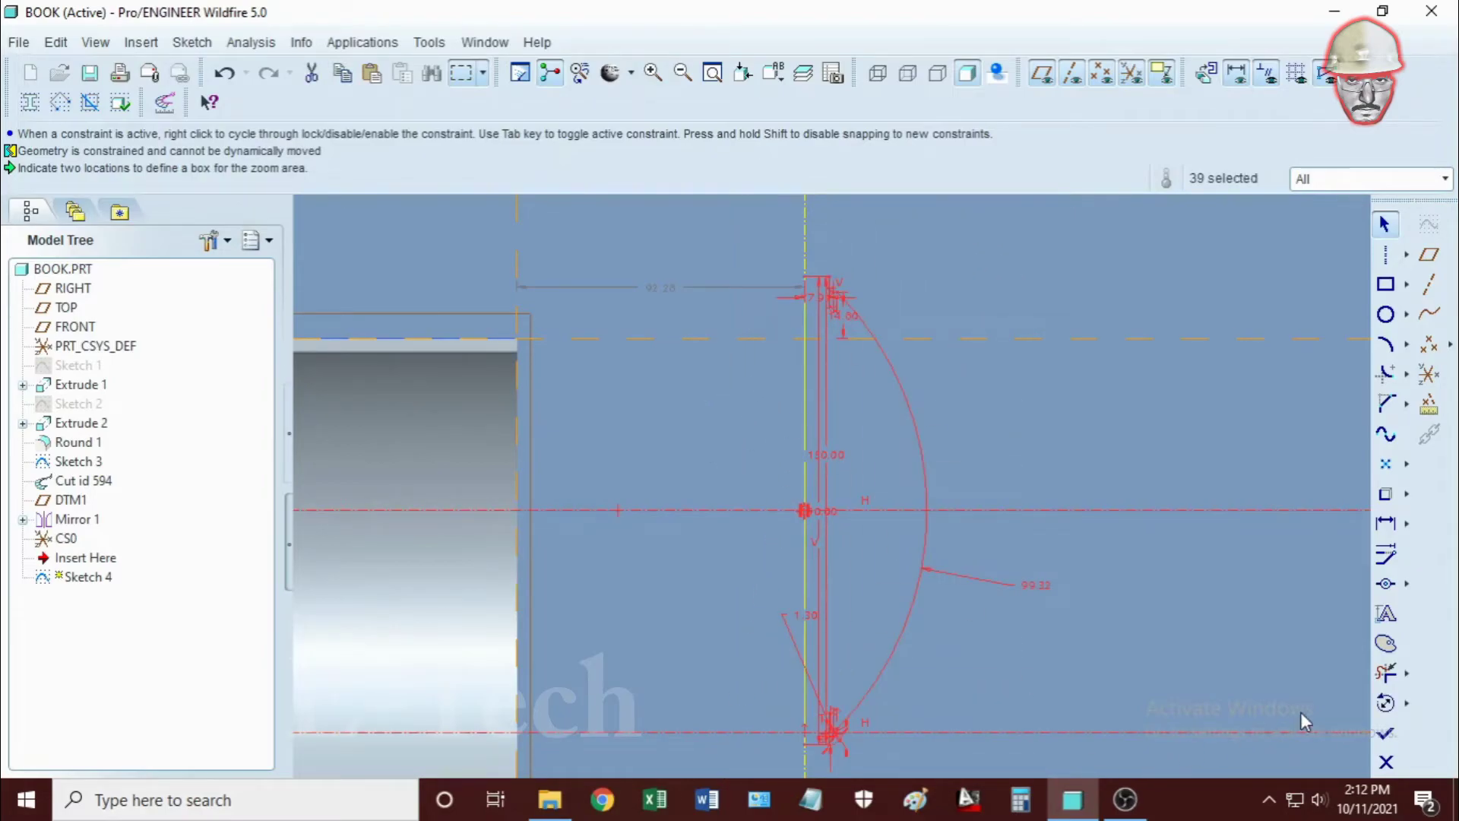
# Mirror the arc about the centerline and trim away the original right arc
pyautogui.click(1387, 703)
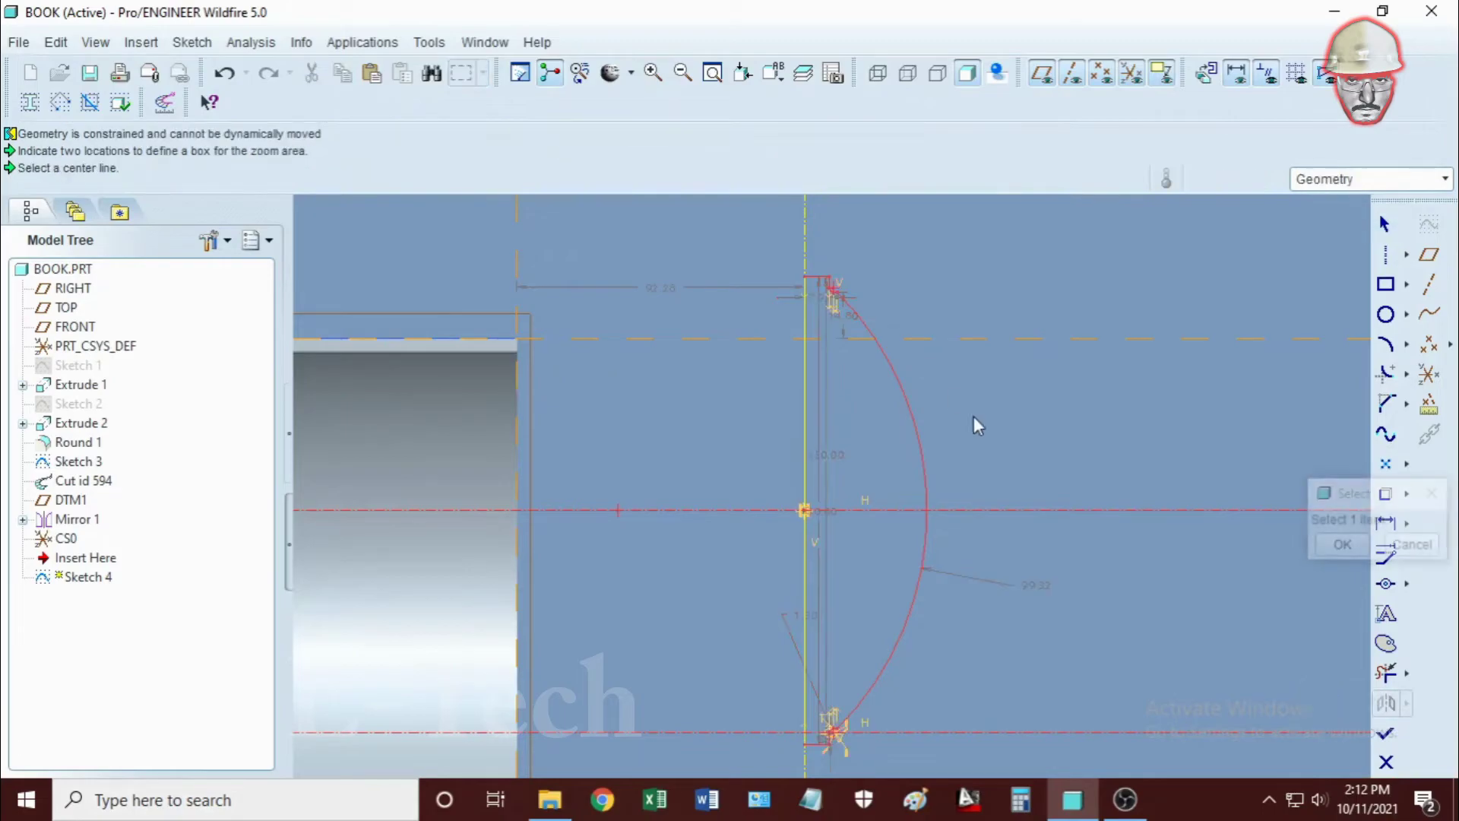
pyautogui.click(806, 231)
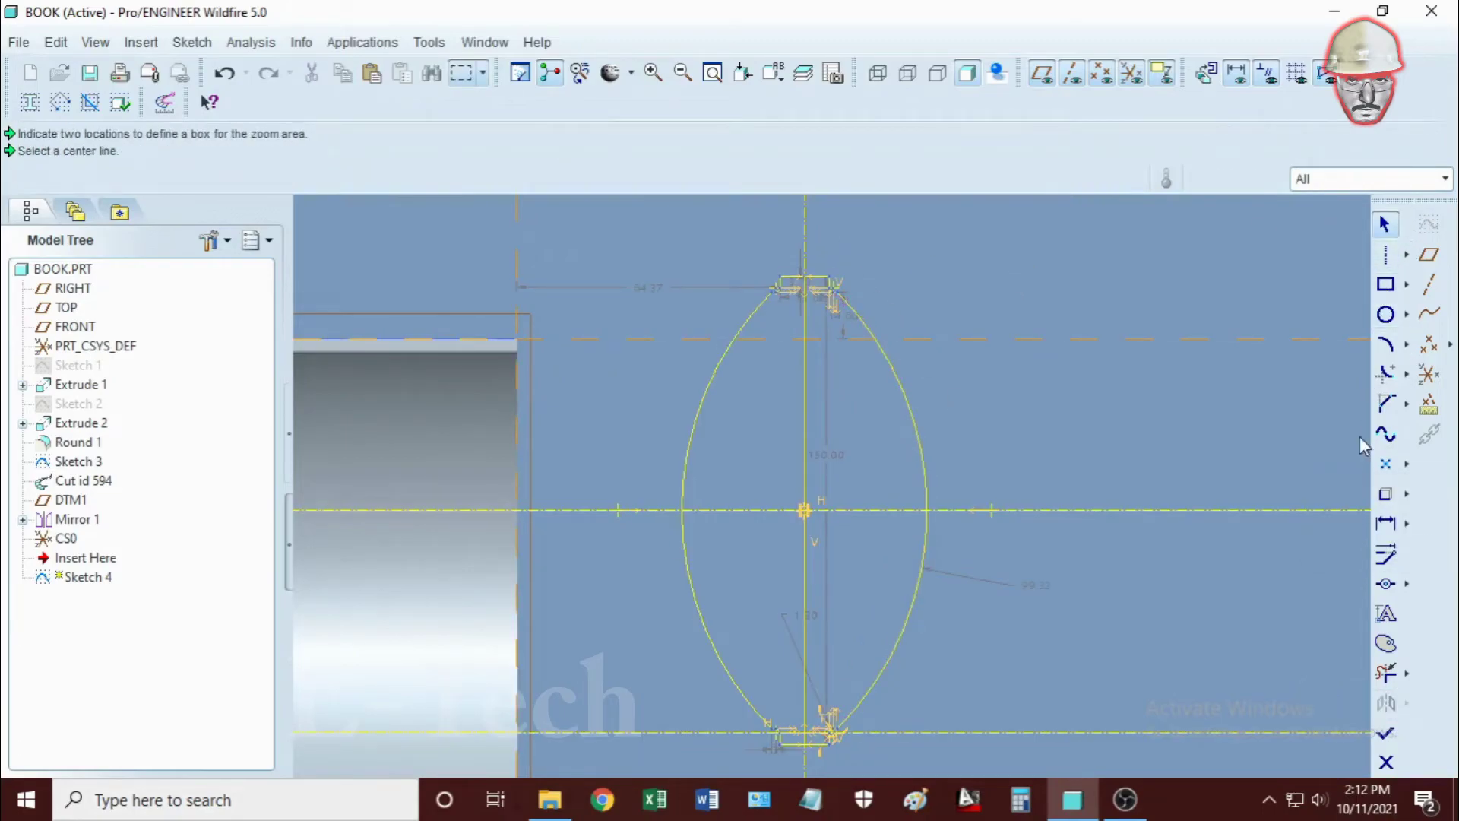
pyautogui.click(1391, 681)
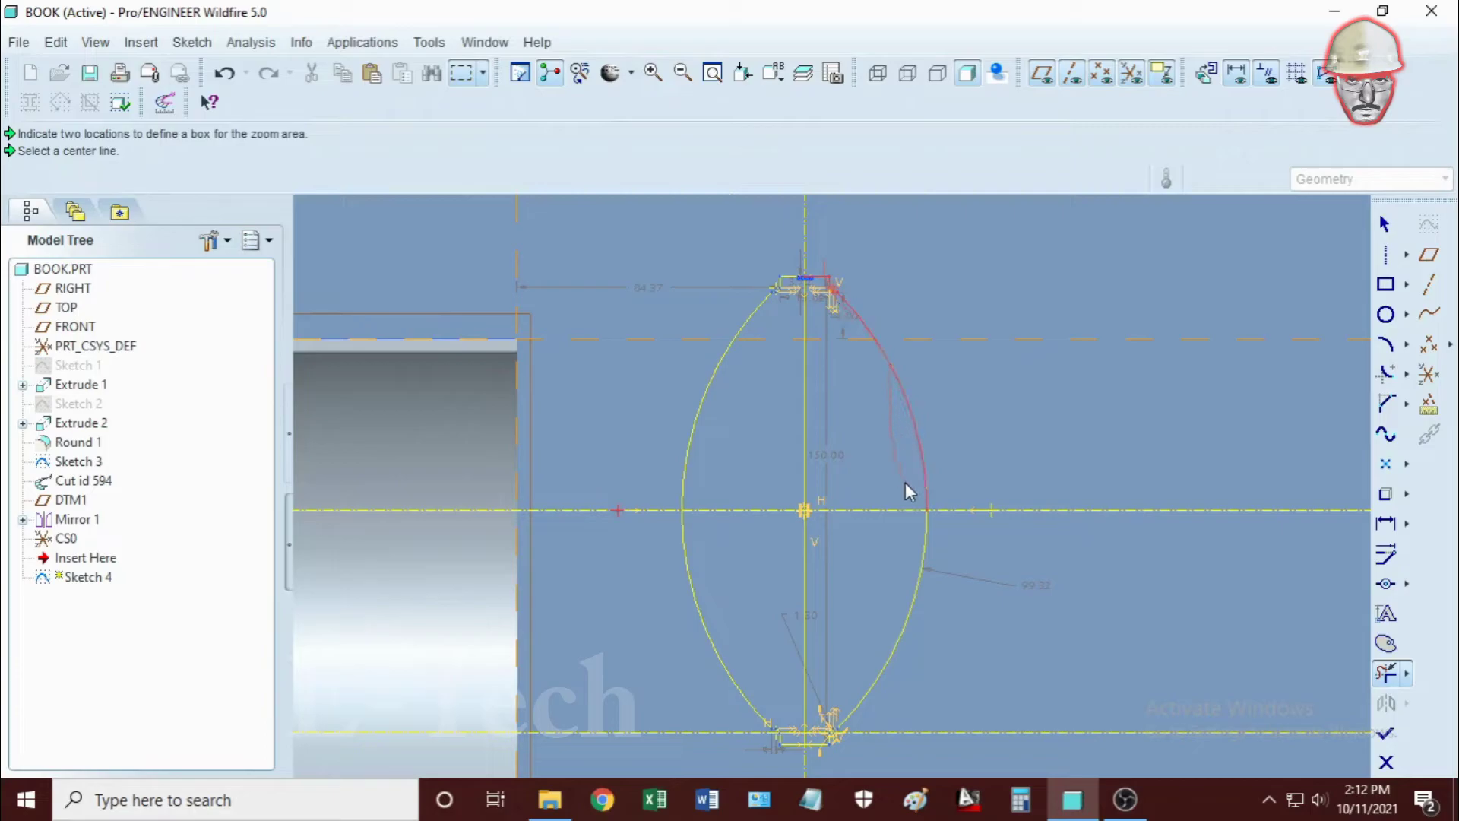
pyautogui.moveTo(839, 727); pyautogui.dragTo(840, 731)
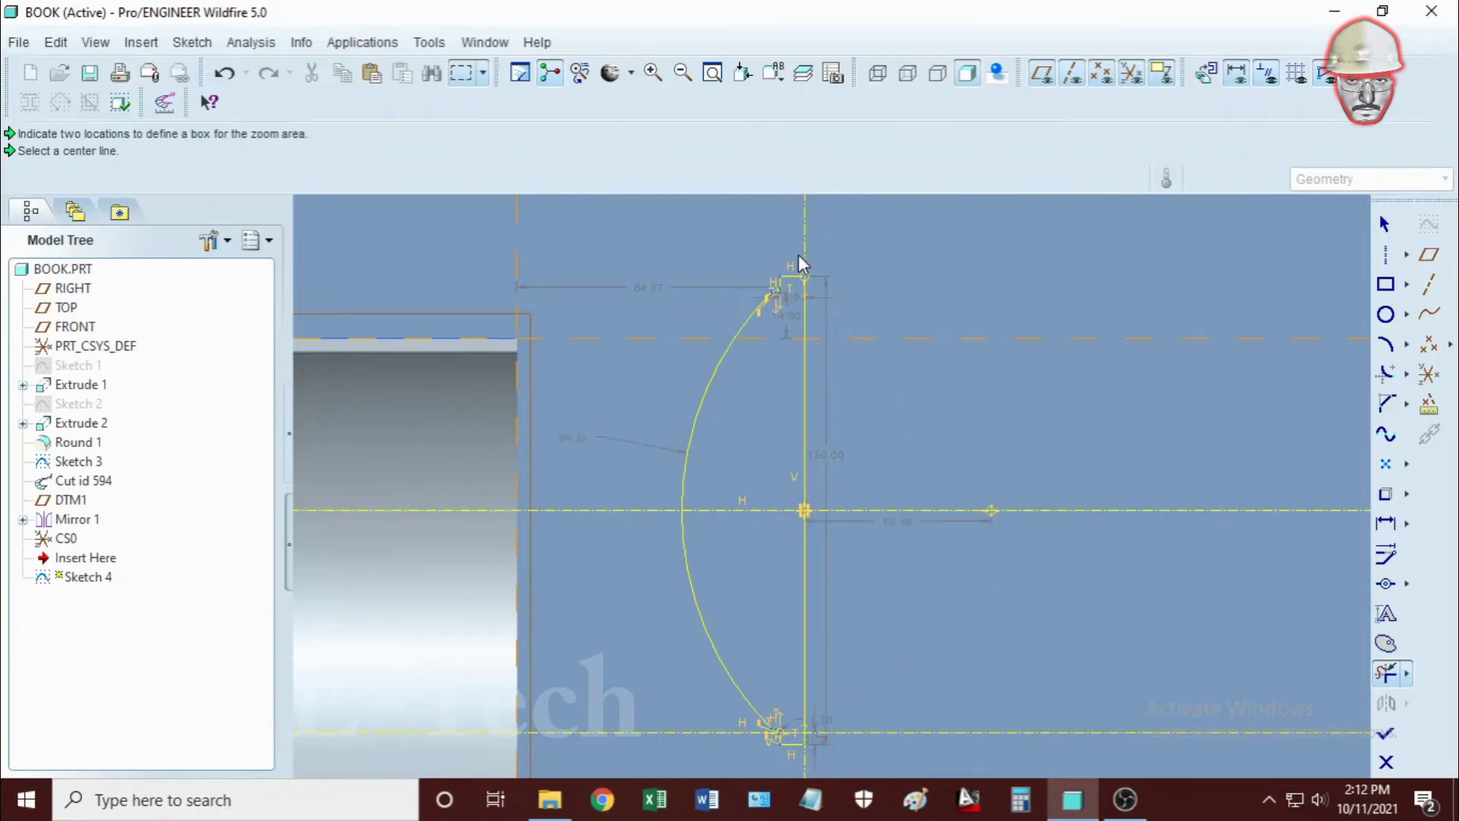
pyautogui.click(1385, 224)
# Select the arc and start Move & Resize using its top endpoint as reference
pyautogui.scroll(-3, 1079, 298)
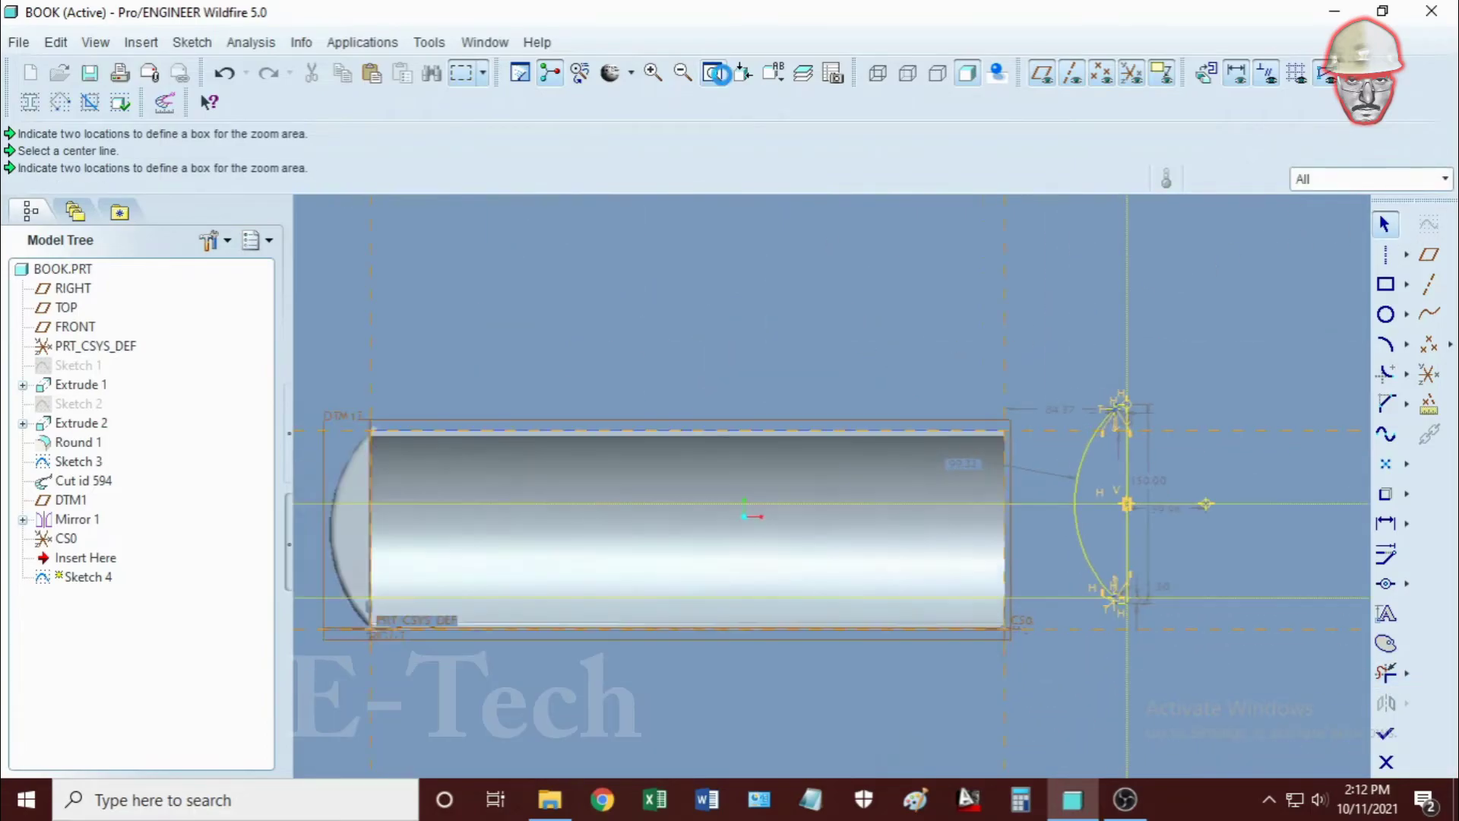
pyautogui.scroll(3, 1079, 298)
pyautogui.moveTo(930, 247); pyautogui.dragTo(764, 608)
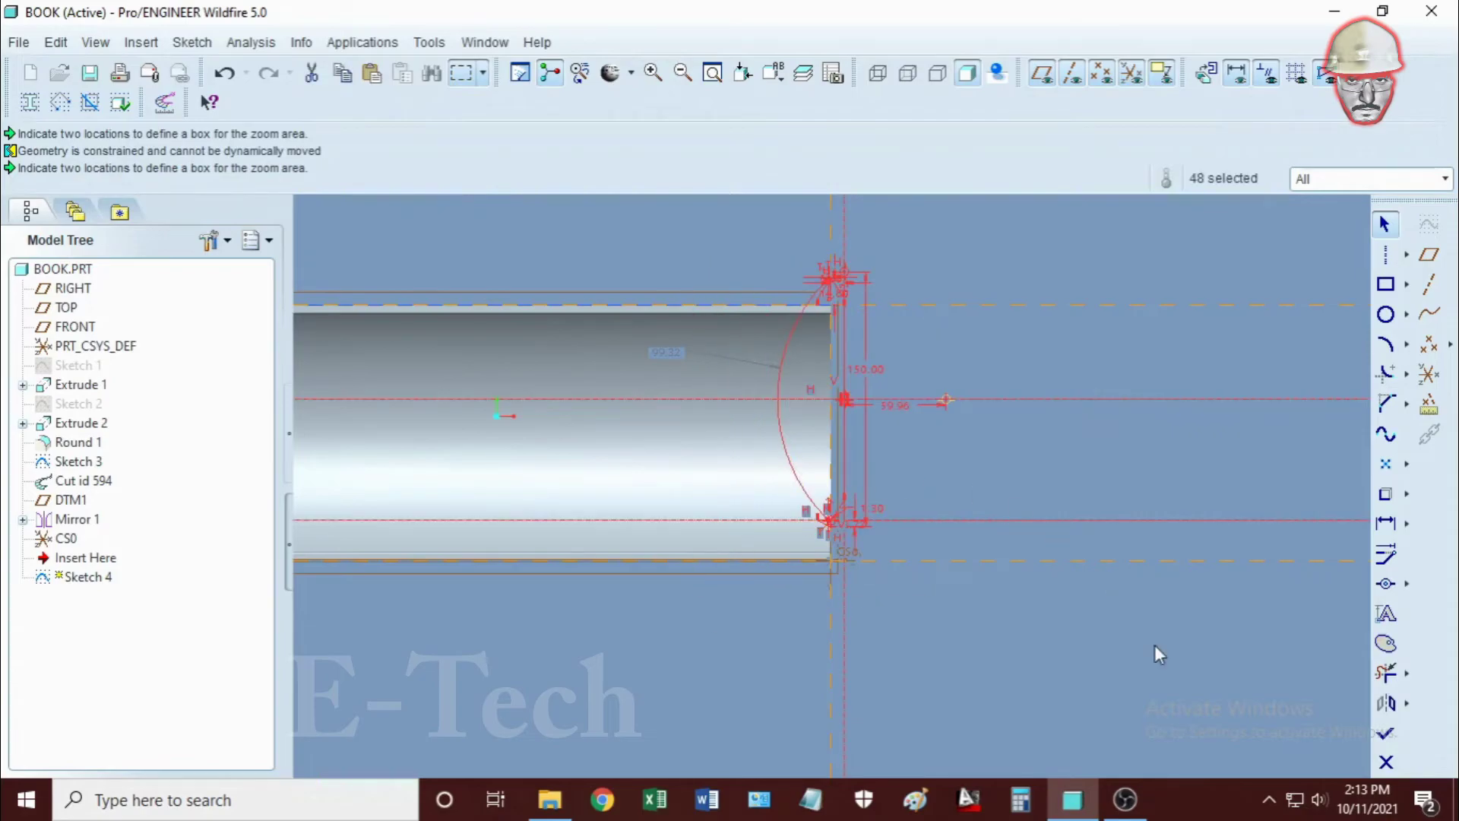
pyautogui.click(1395, 718)
pyautogui.click(1356, 703)
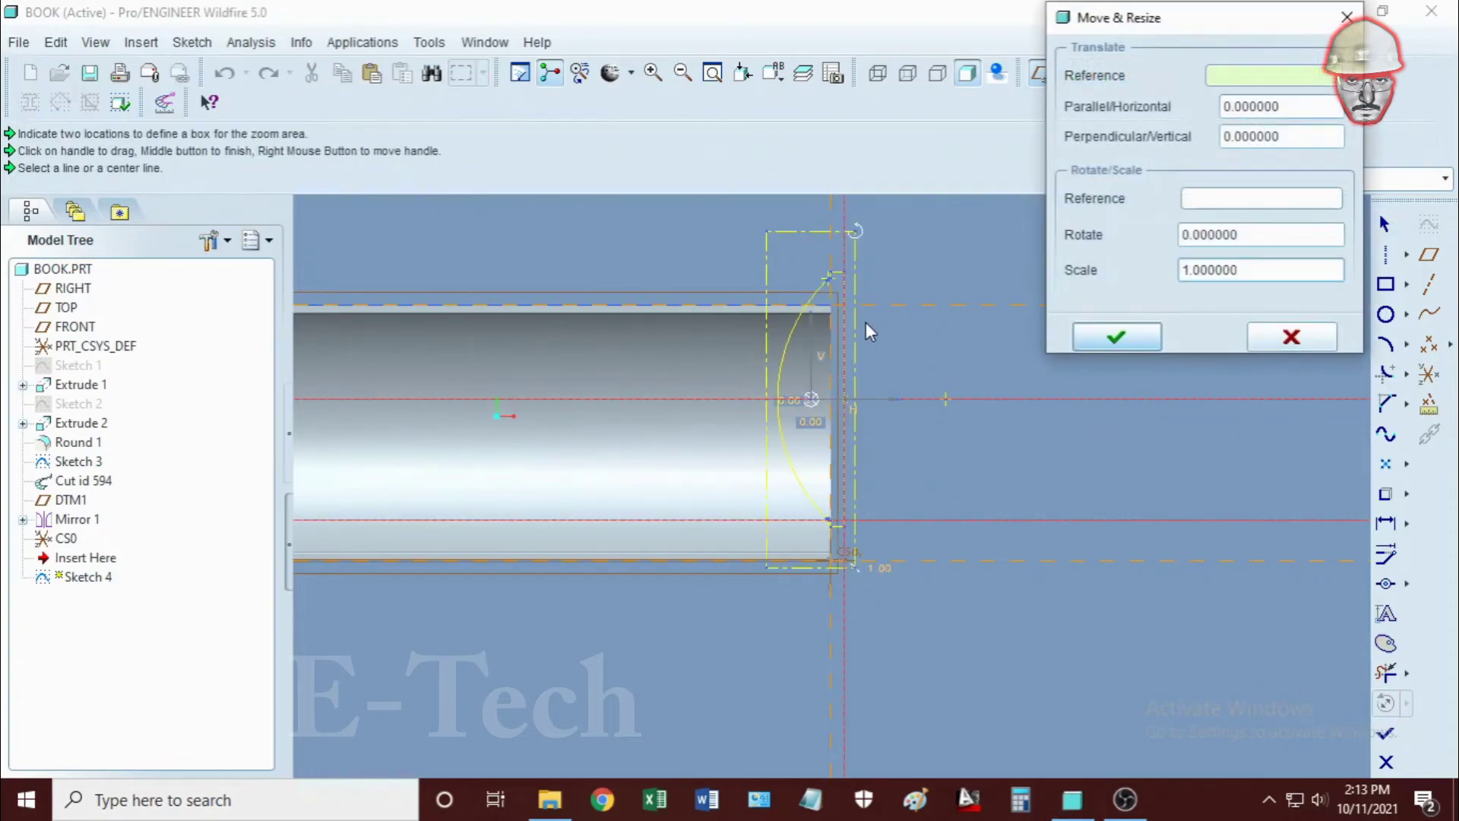
pyautogui.click(1204, 201)
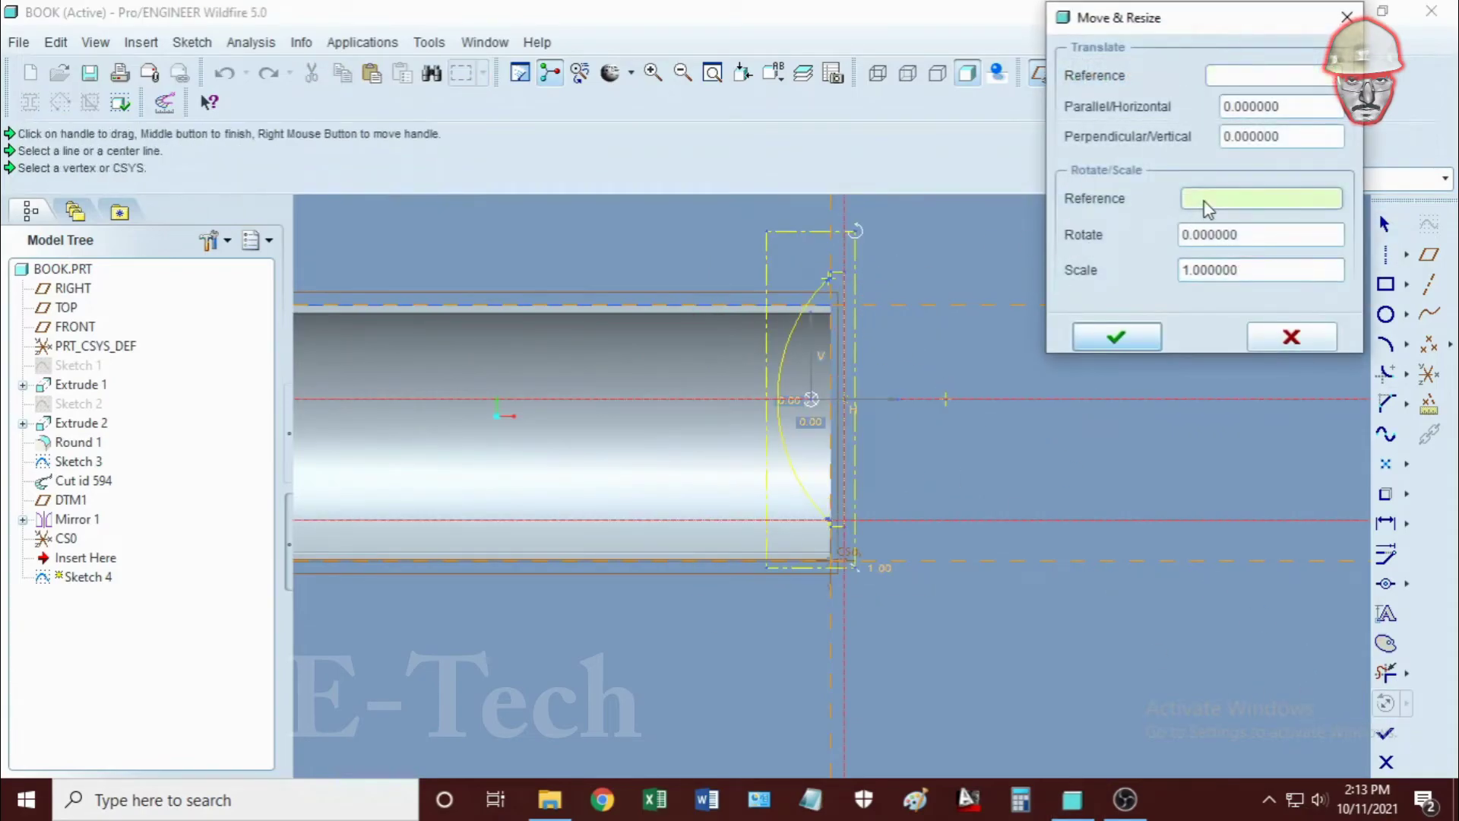
pyautogui.click(843, 274)
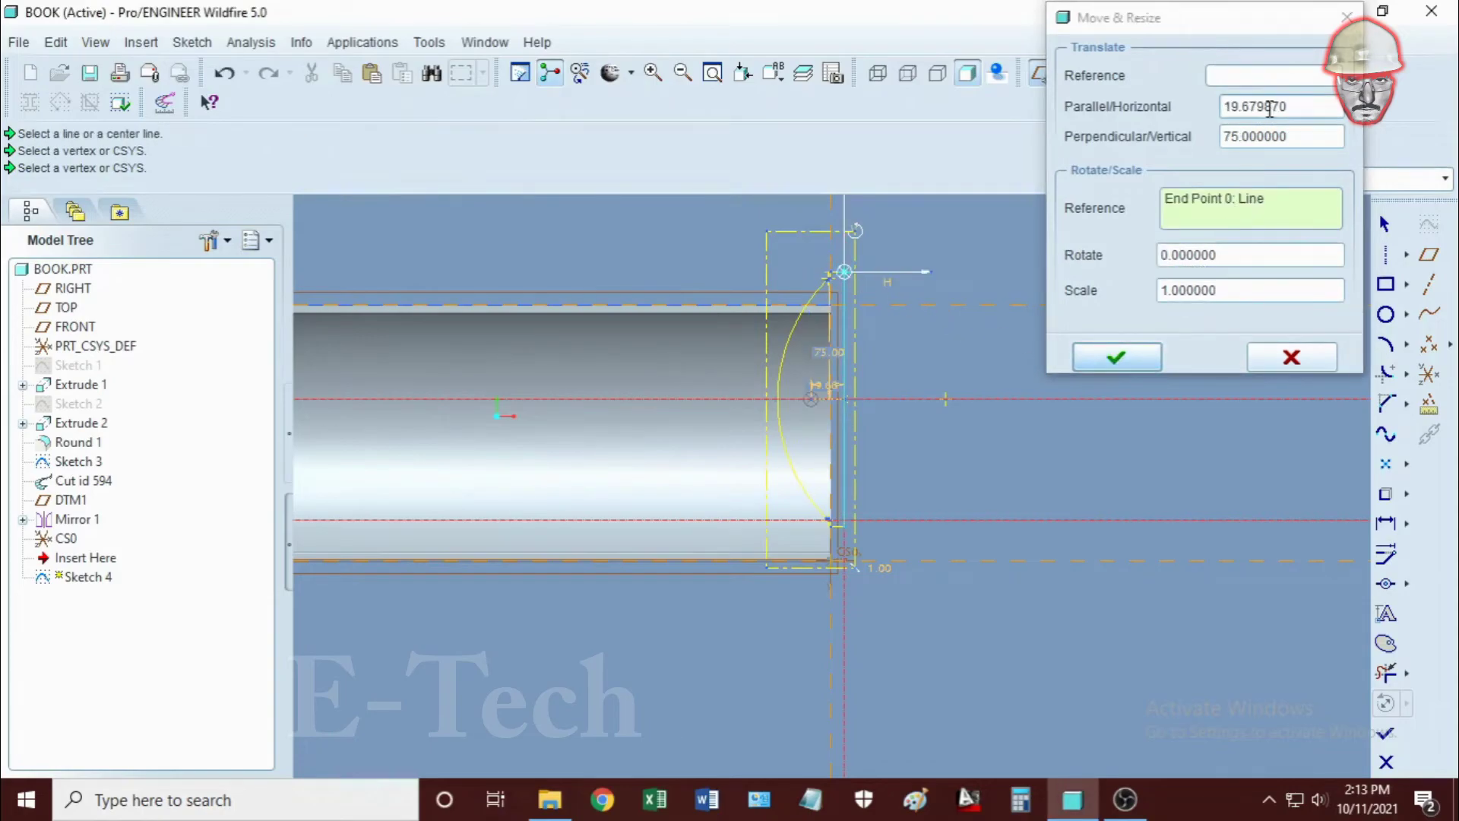
# Snap the arc's top end onto the book's top-edge corner and apply the move
pyautogui.moveTo(823, 290); pyautogui.dragTo(829, 358)
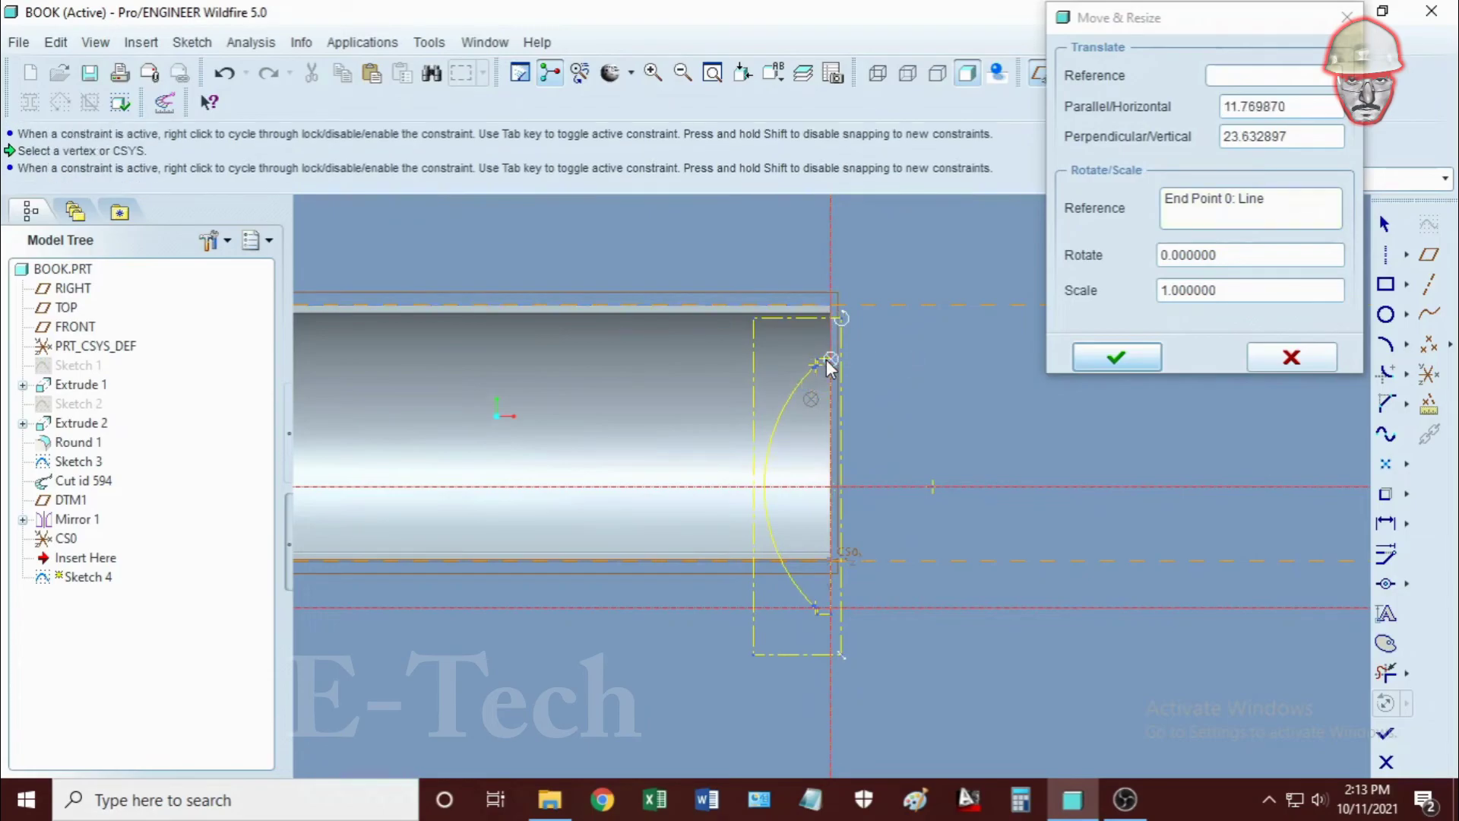
pyautogui.moveTo(828, 358); pyautogui.dragTo(831, 308)
pyautogui.click(1117, 357)
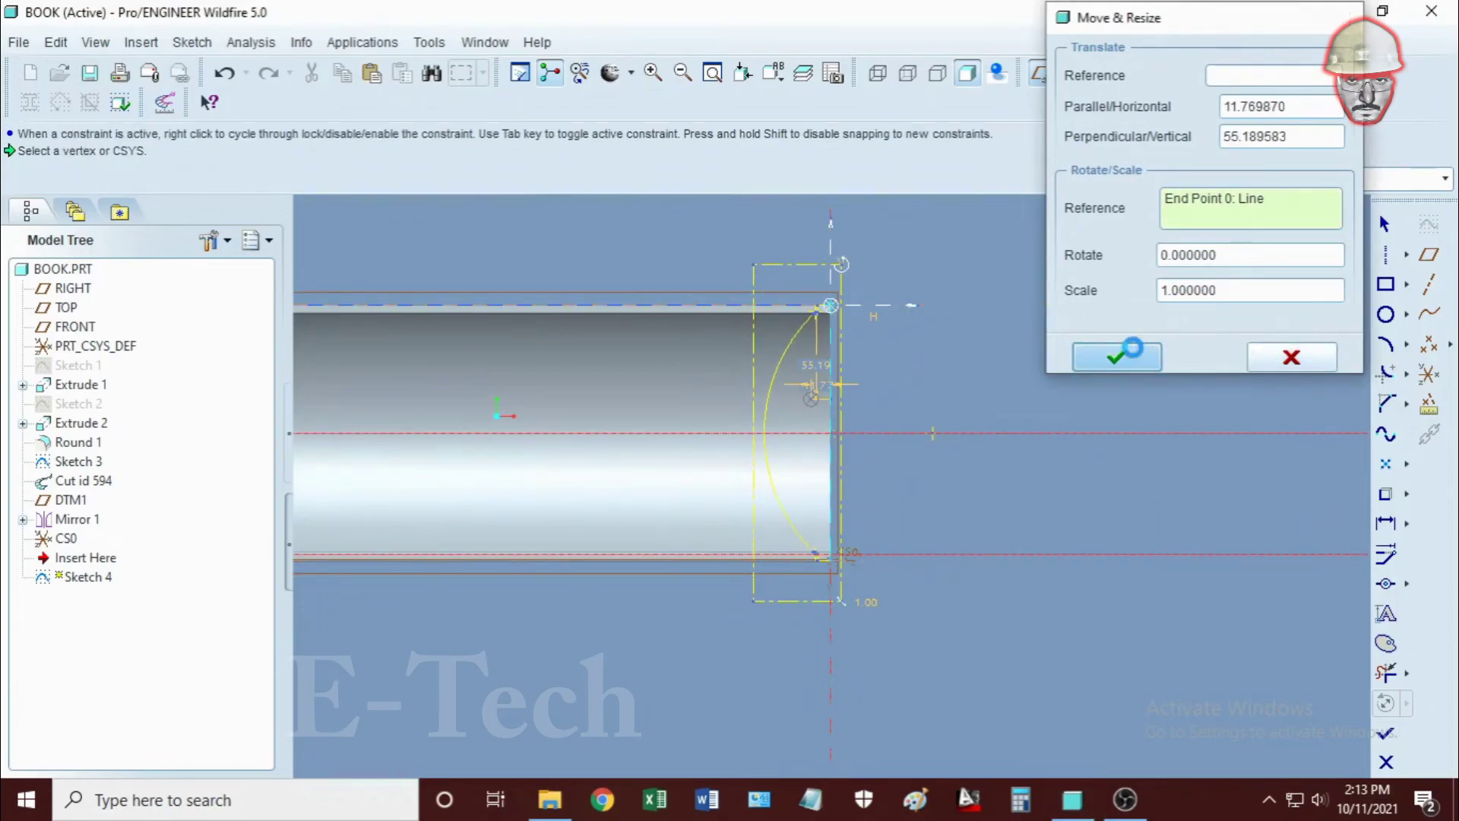
pyautogui.click(652, 73)
pyautogui.moveTo(831, 287); pyautogui.dragTo(814, 325)
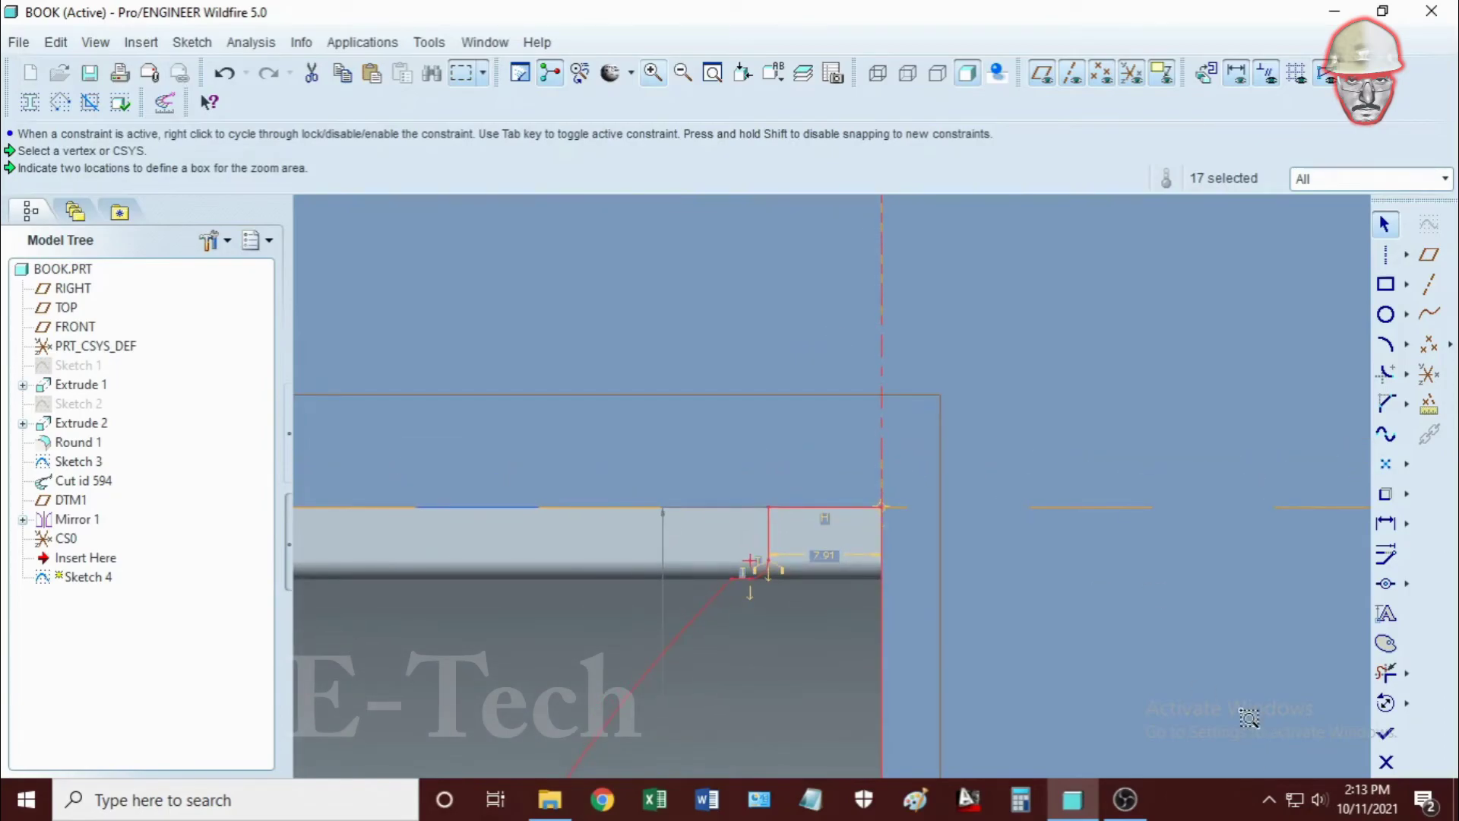
pyautogui.hotkey('ctrl', 'd')
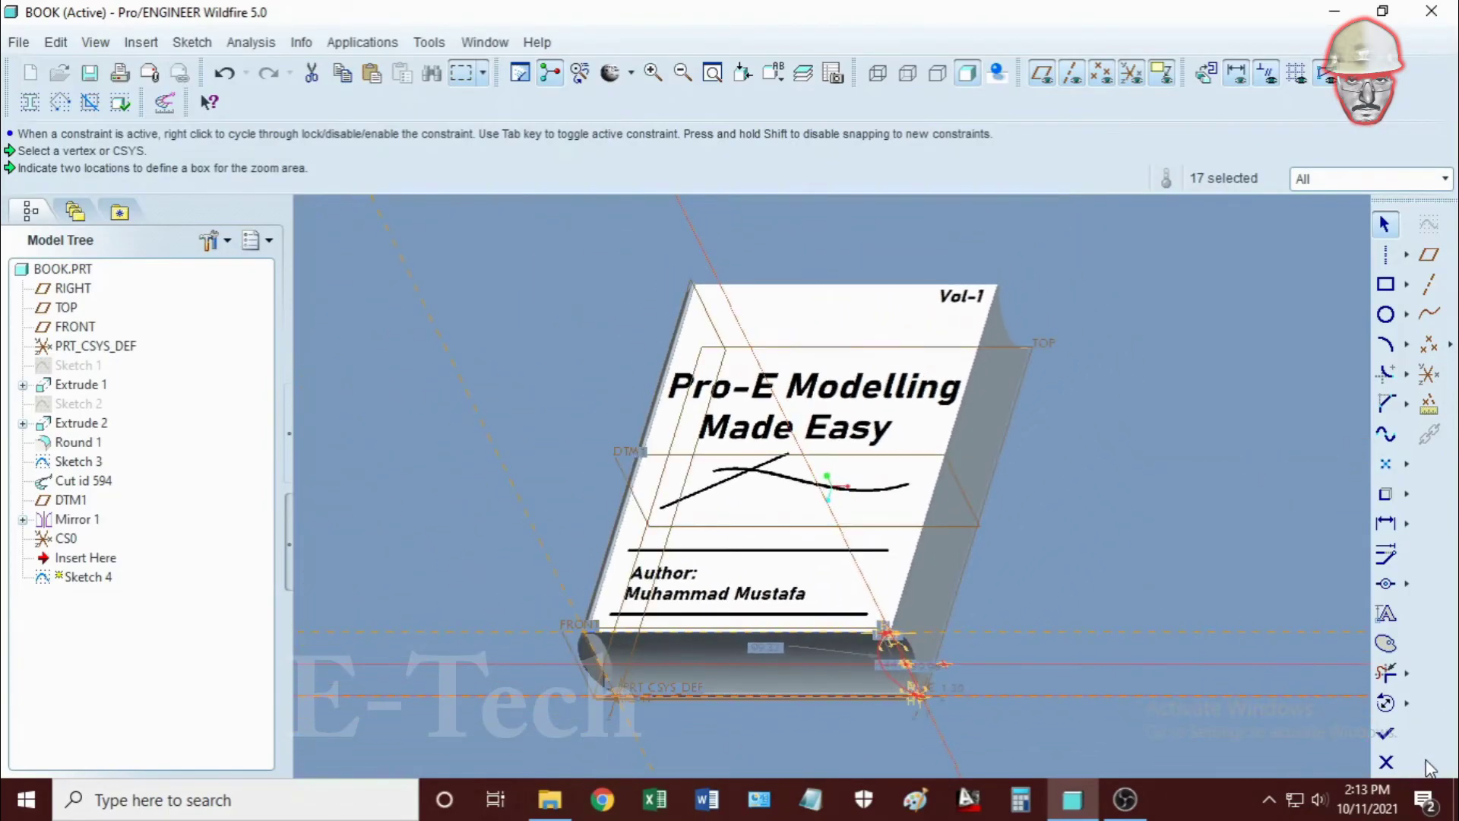
# Finish Sketch 4 and extrude it, flipped to run along the spine
pyautogui.click(1391, 736)
pyautogui.click(1227, 522)
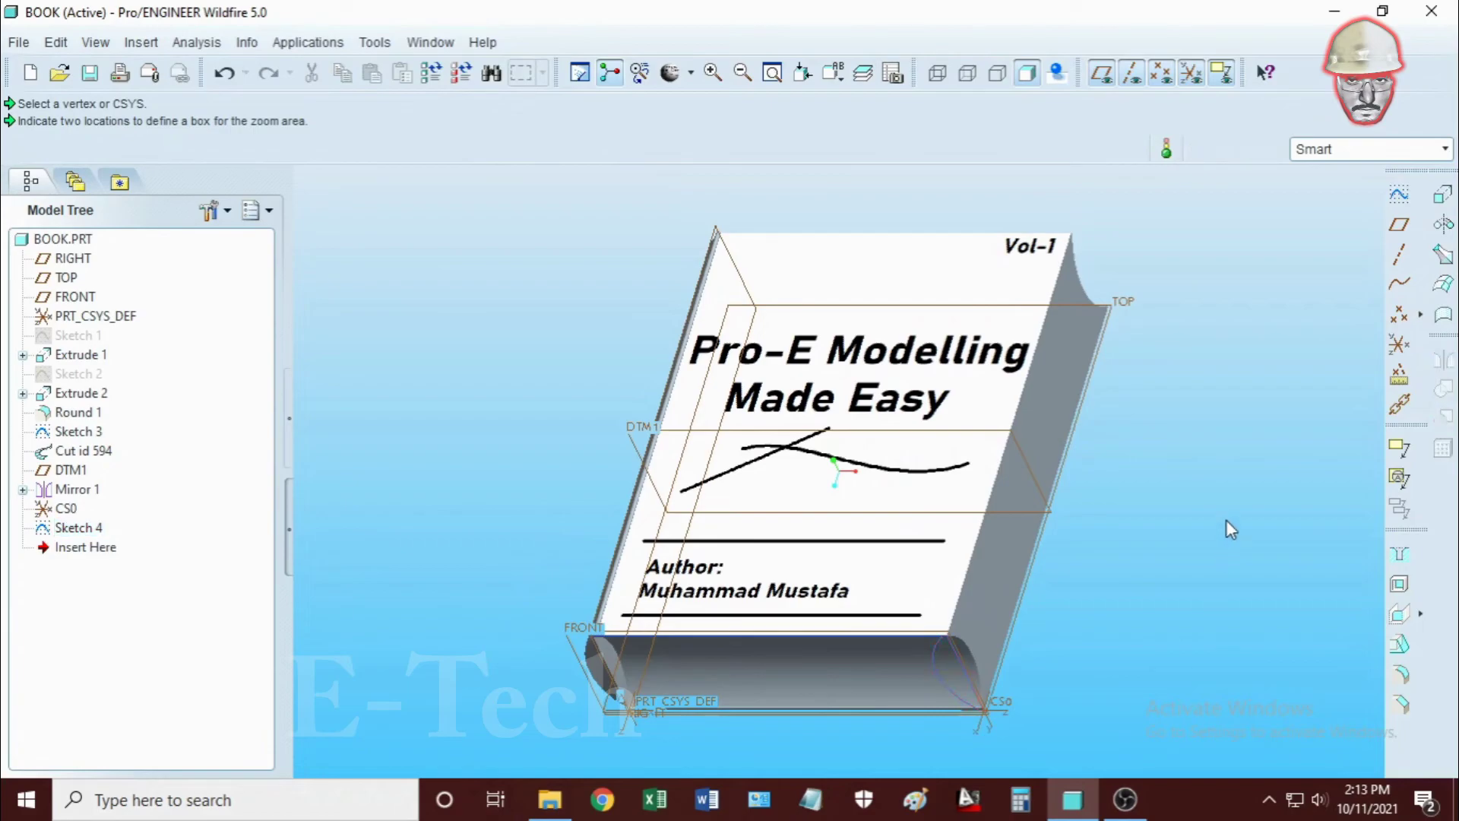
pyautogui.click(102, 535)
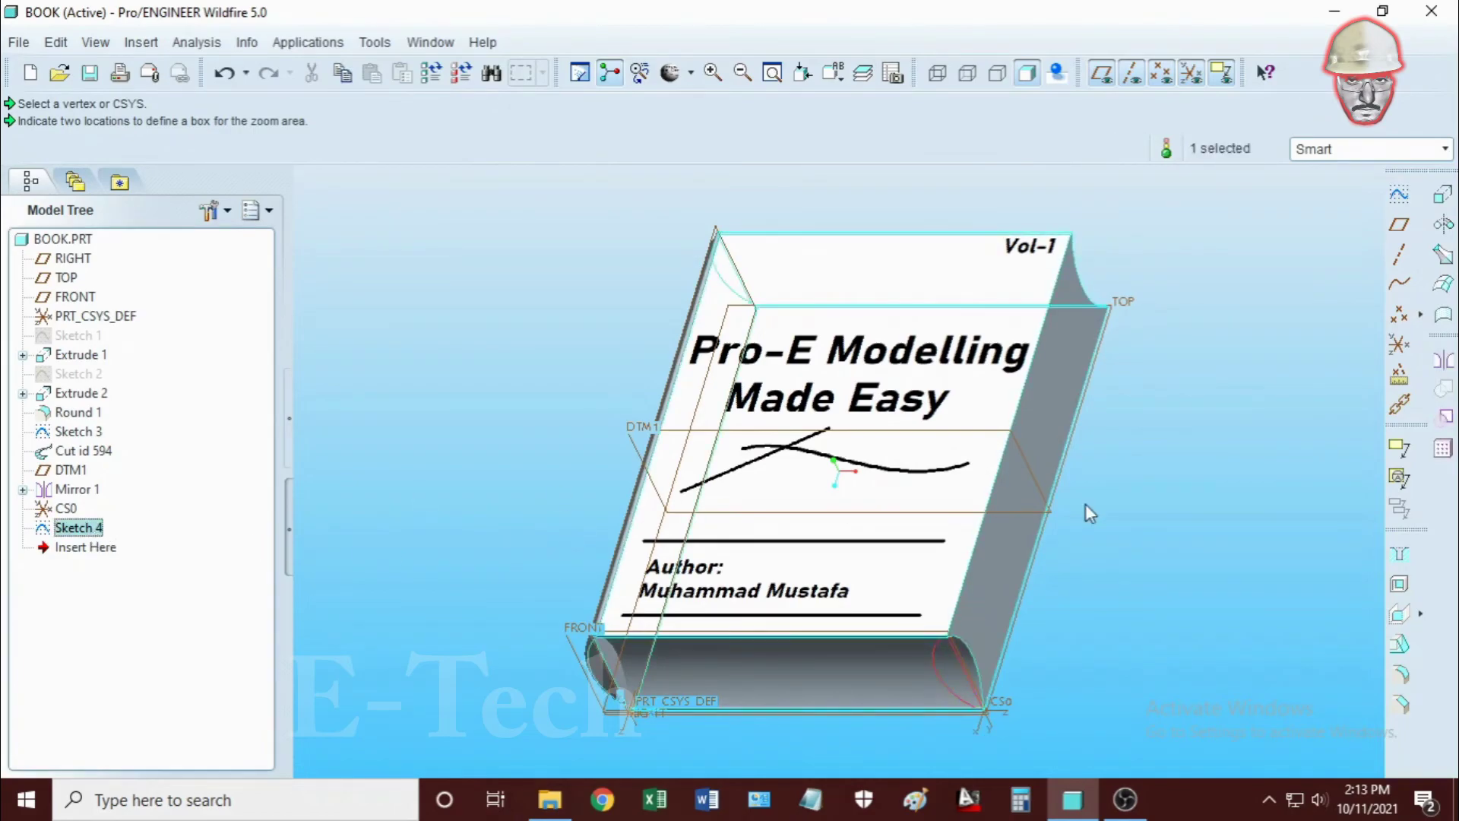
pyautogui.click(1443, 194)
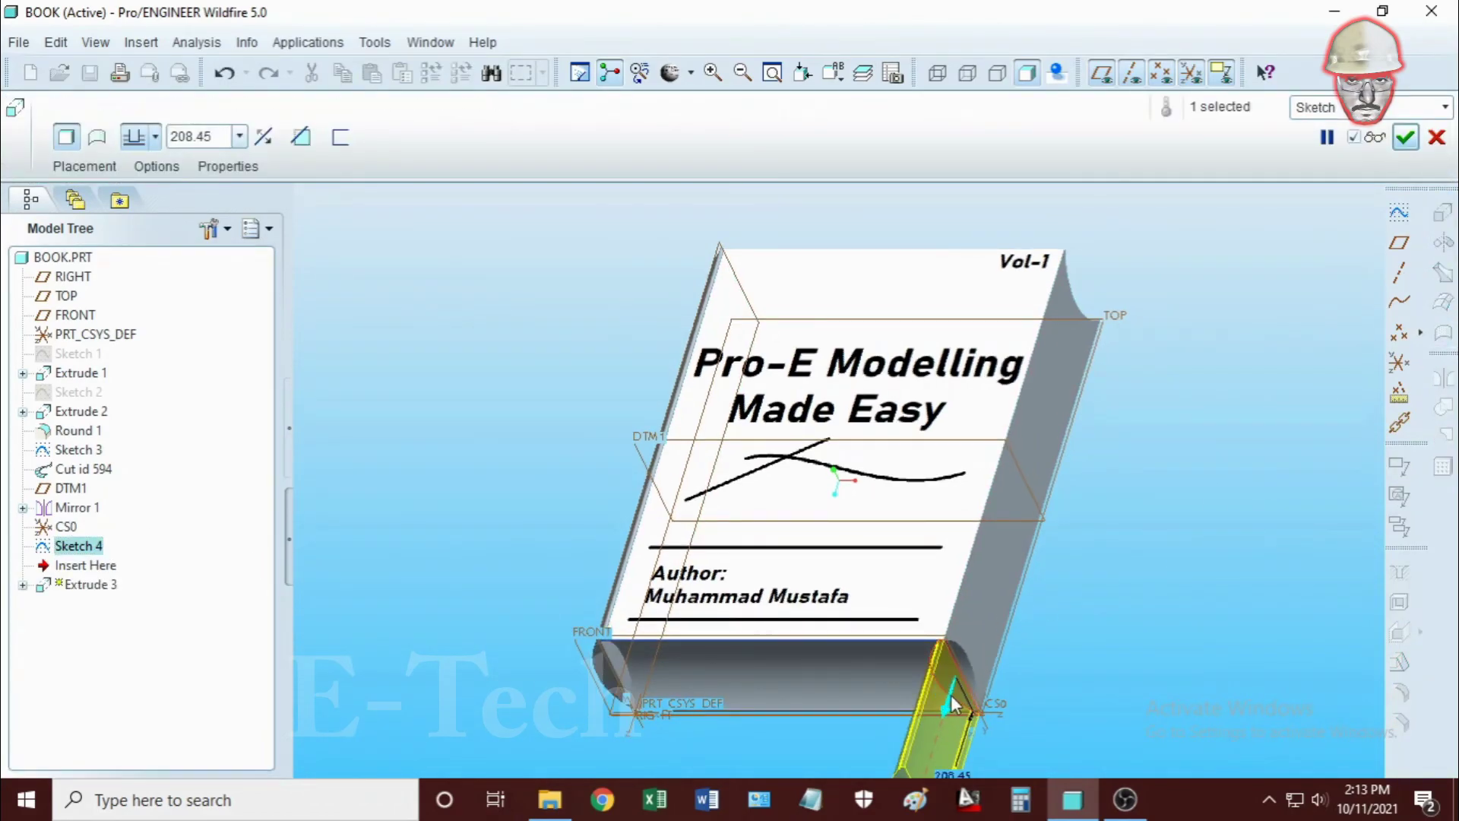
pyautogui.click(946, 707)
pyautogui.moveTo(996, 549)
pyautogui.mouseDown()
pyautogui.moveTo(1110, 259)
pyautogui.moveTo(1090, 295)
pyautogui.mouseUp()
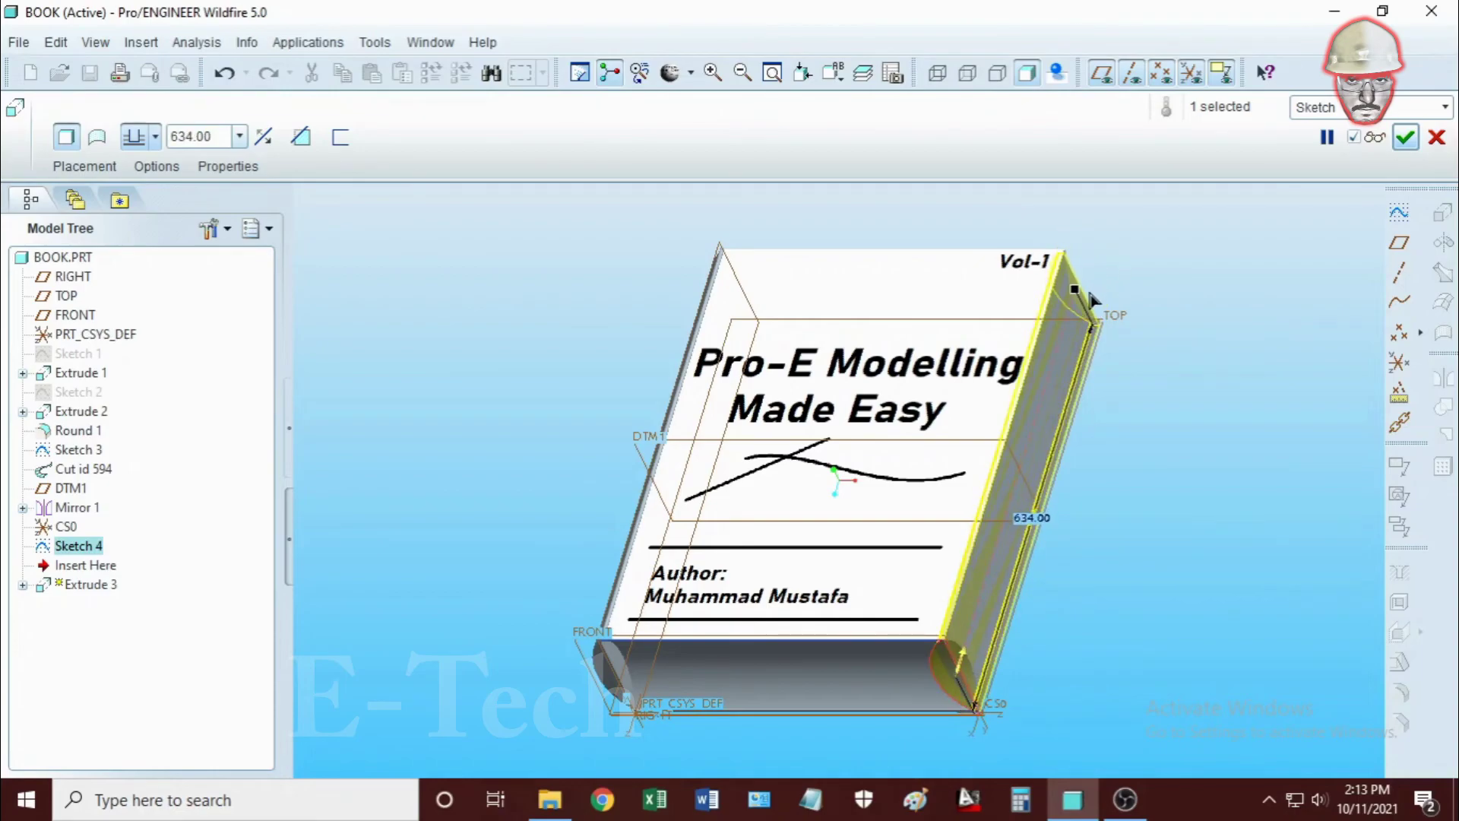
# Limit the extrusion depth to the cylindrical spine surface as a material-removing cut
pyautogui.click(155, 137)
pyautogui.click(134, 322)
pyautogui.moveTo(477, 323)
pyautogui.mouseDown(button='middle')
pyautogui.moveTo(495, 407)
pyautogui.moveTo(710, 390)
pyautogui.mouseUp(button='middle')
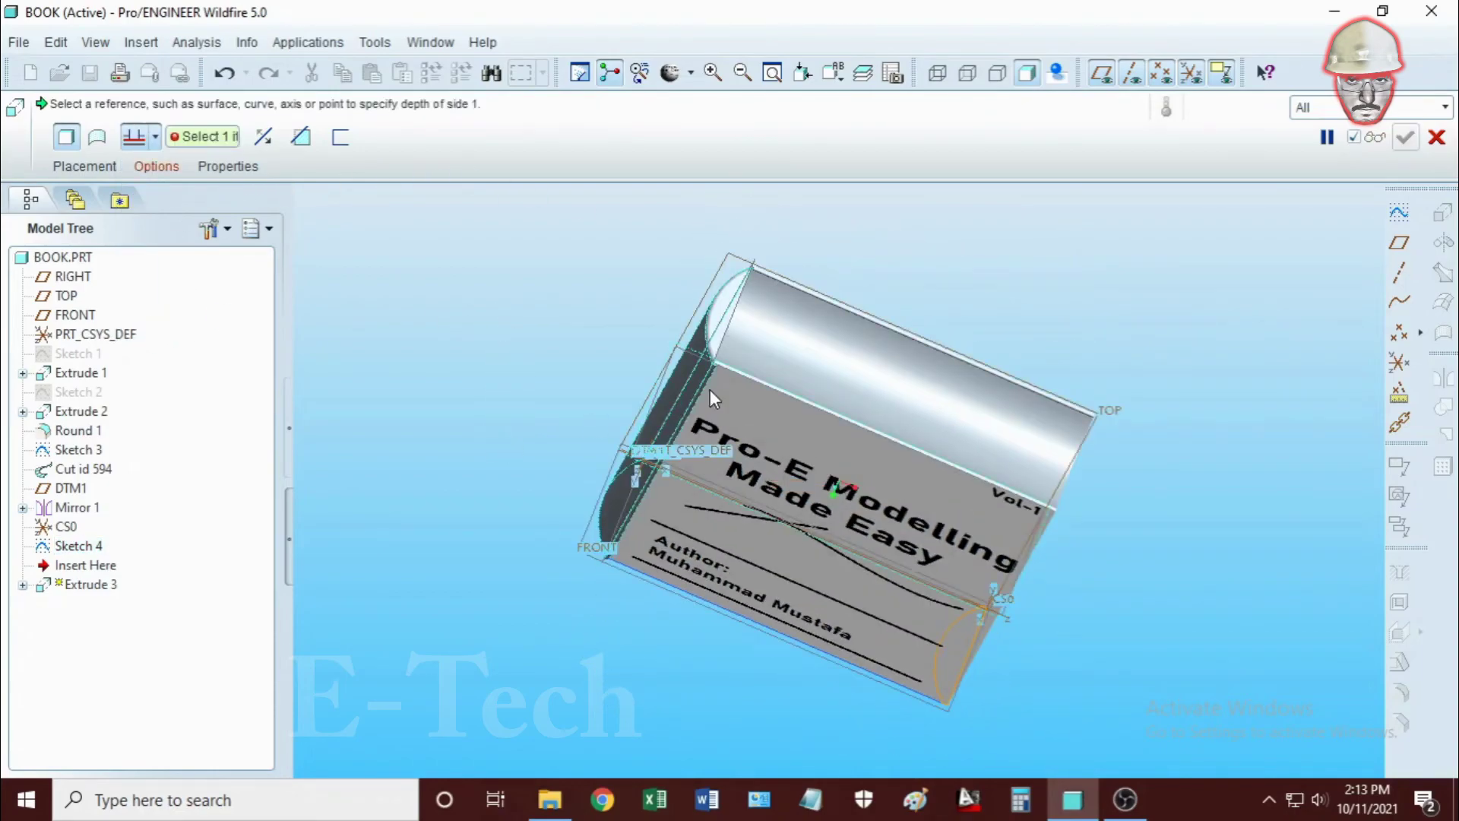
pyautogui.click(724, 318)
pyautogui.click(301, 136)
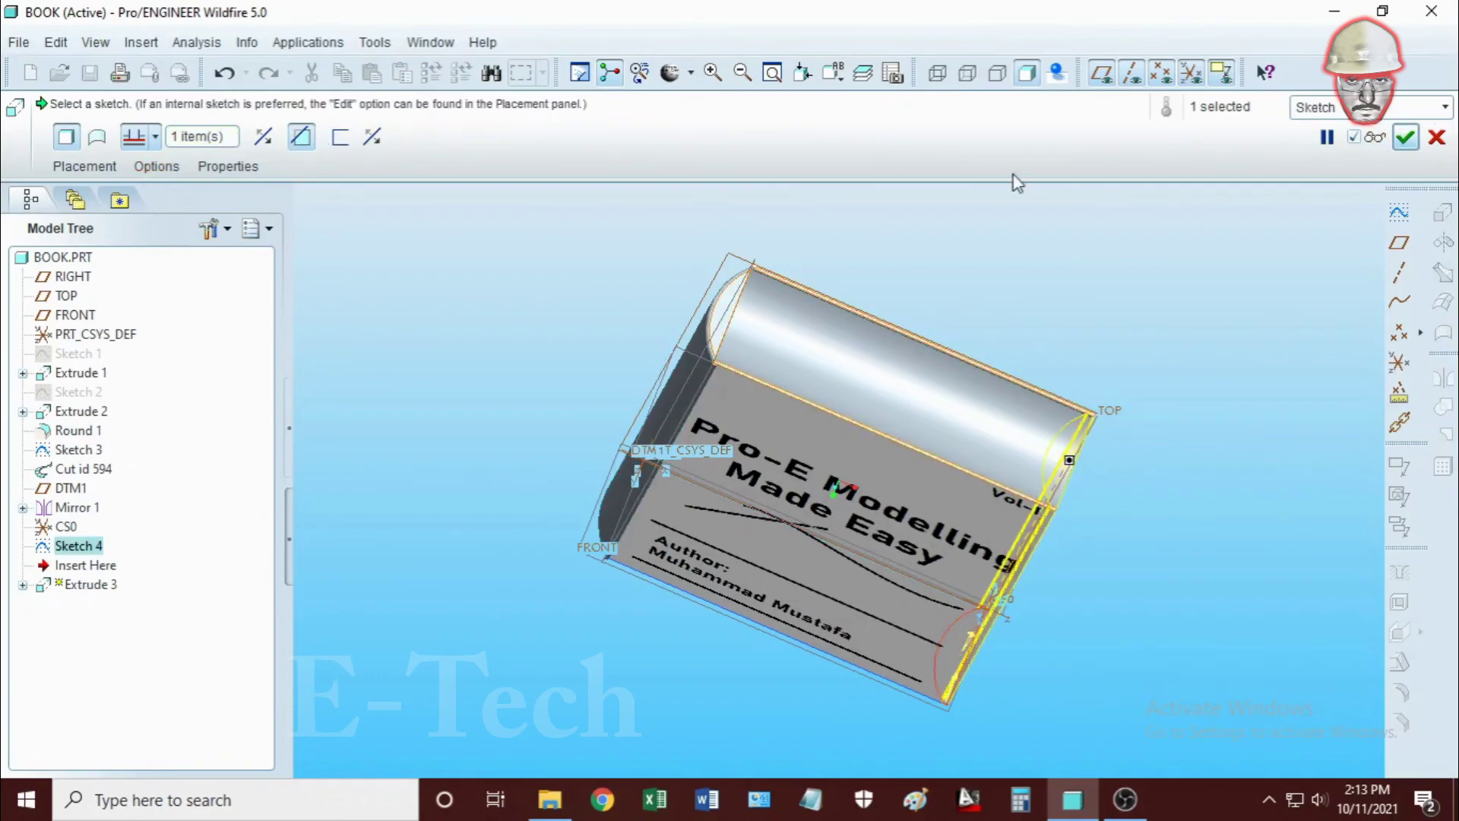
pyautogui.click(1405, 141)
pyautogui.moveTo(1218, 407)
pyautogui.mouseDown(button='middle')
pyautogui.moveTo(1223, 362)
pyautogui.moveTo(1248, 332)
pyautogui.moveTo(1205, 286)
pyautogui.moveTo(1204, 356)
pyautogui.moveTo(1291, 318)
pyautogui.moveTo(1287, 427)
pyautogui.moveTo(1238, 381)
pyautogui.moveTo(1211, 396)
pyautogui.mouseUp(button='middle')
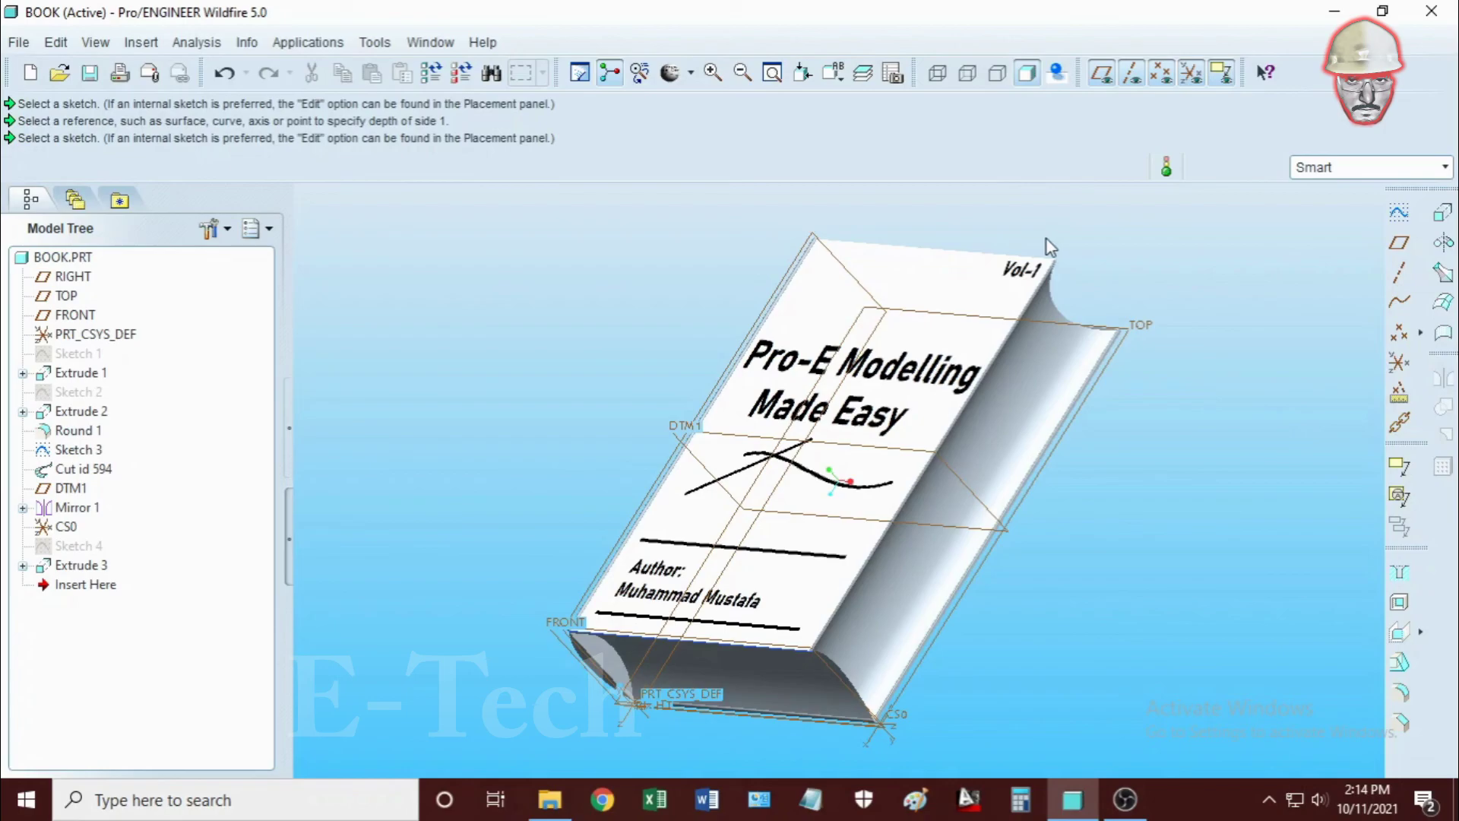
pyautogui.moveTo(1180, 459)
pyautogui.mouseDown(button='middle')
pyautogui.moveTo(1158, 491)
pyautogui.moveTo(1198, 395)
pyautogui.moveTo(1287, 358)
pyautogui.moveTo(1375, 453)
pyautogui.moveTo(1423, 413)
pyautogui.moveTo(1338, 469)
pyautogui.moveTo(1405, 445)
pyautogui.mouseUp(button='middle')
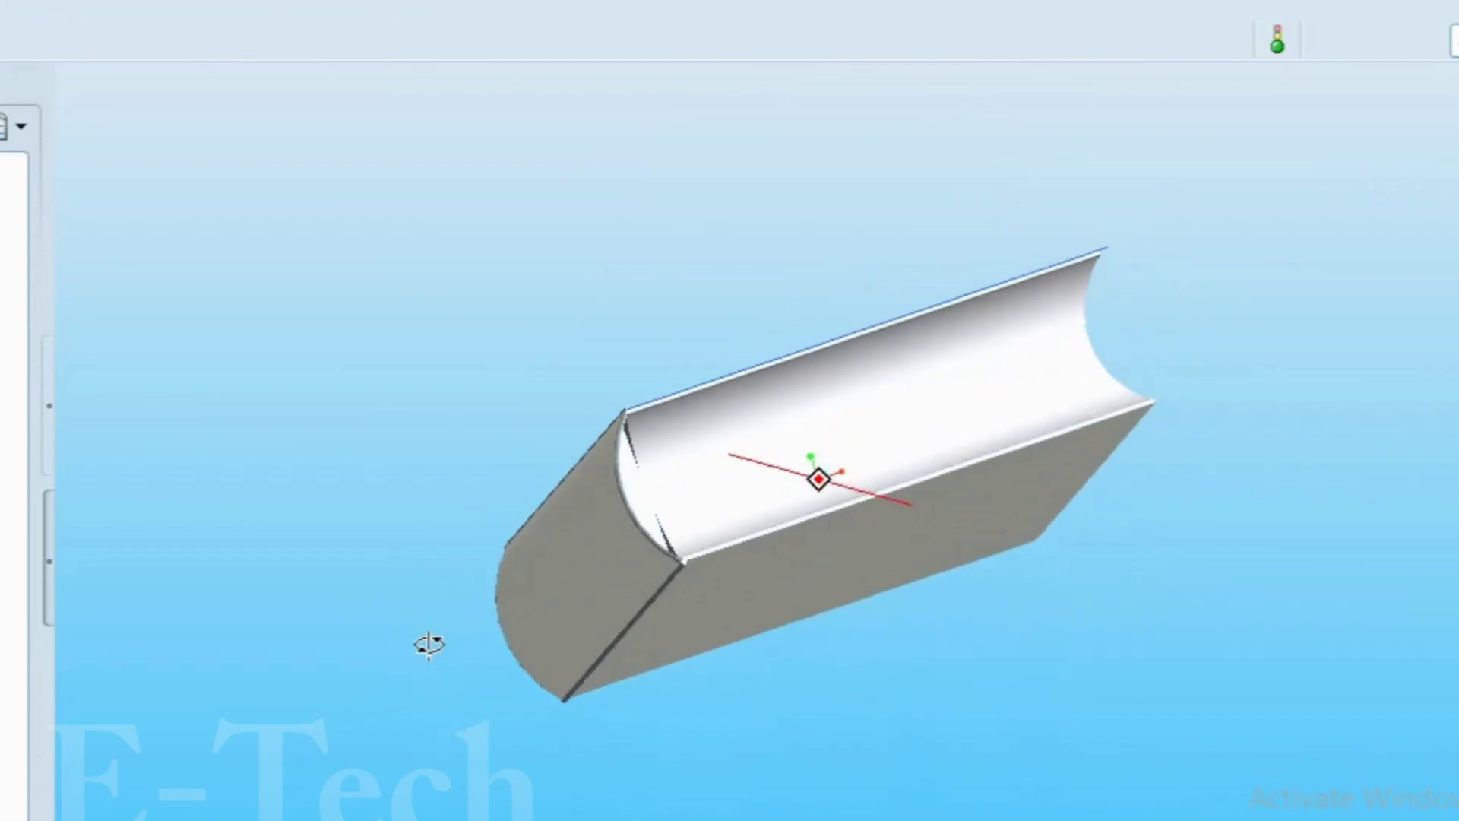